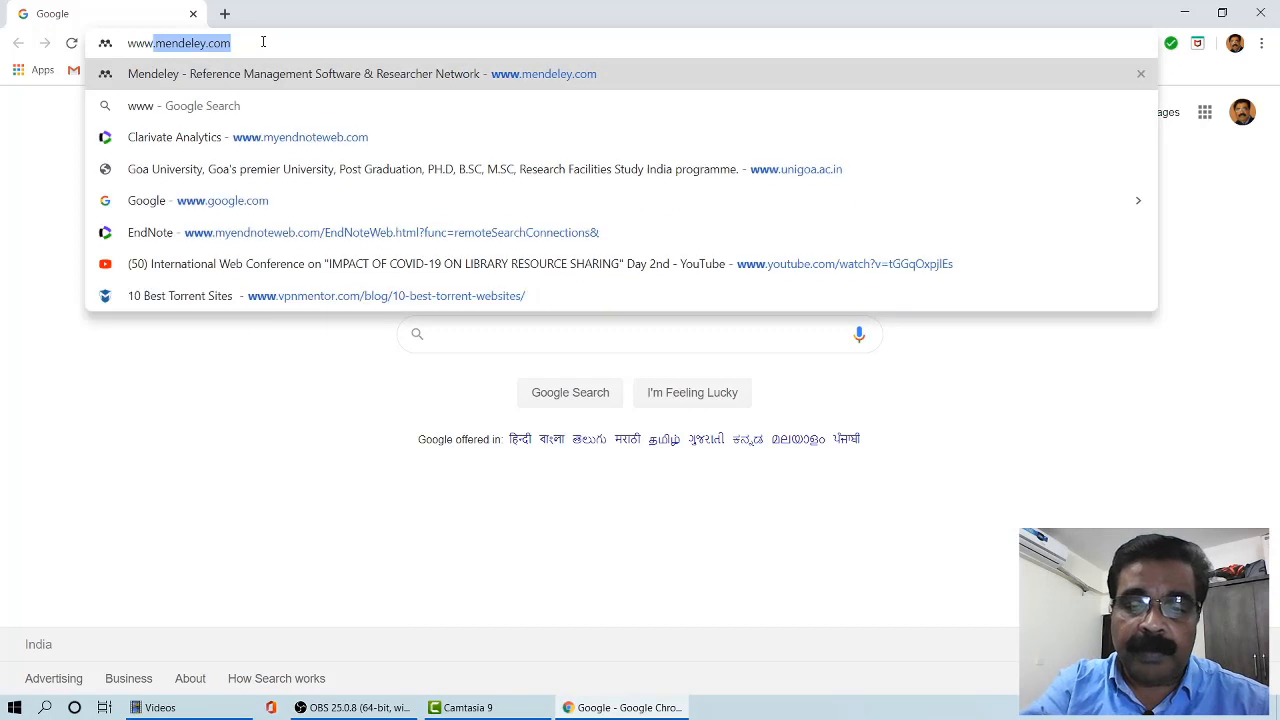
- Go to mendeley.com in Chrome and begin the free account sign-up
text(del)
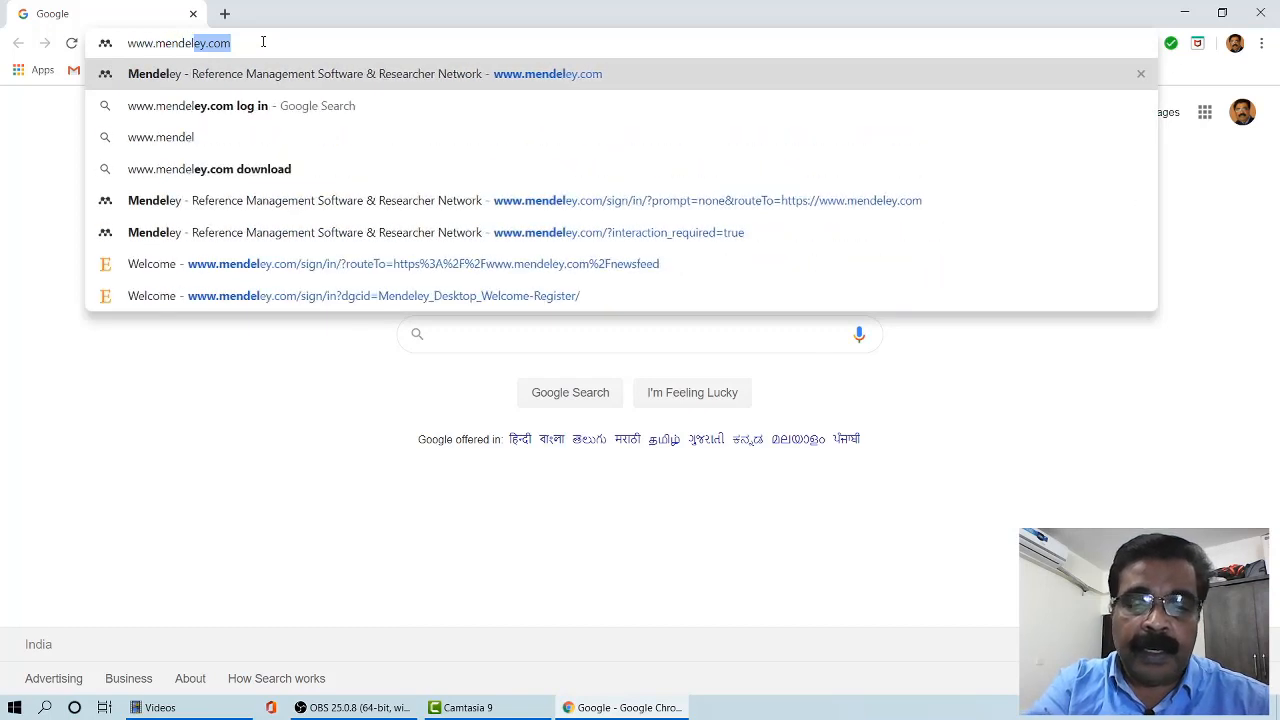
text(ey.com)
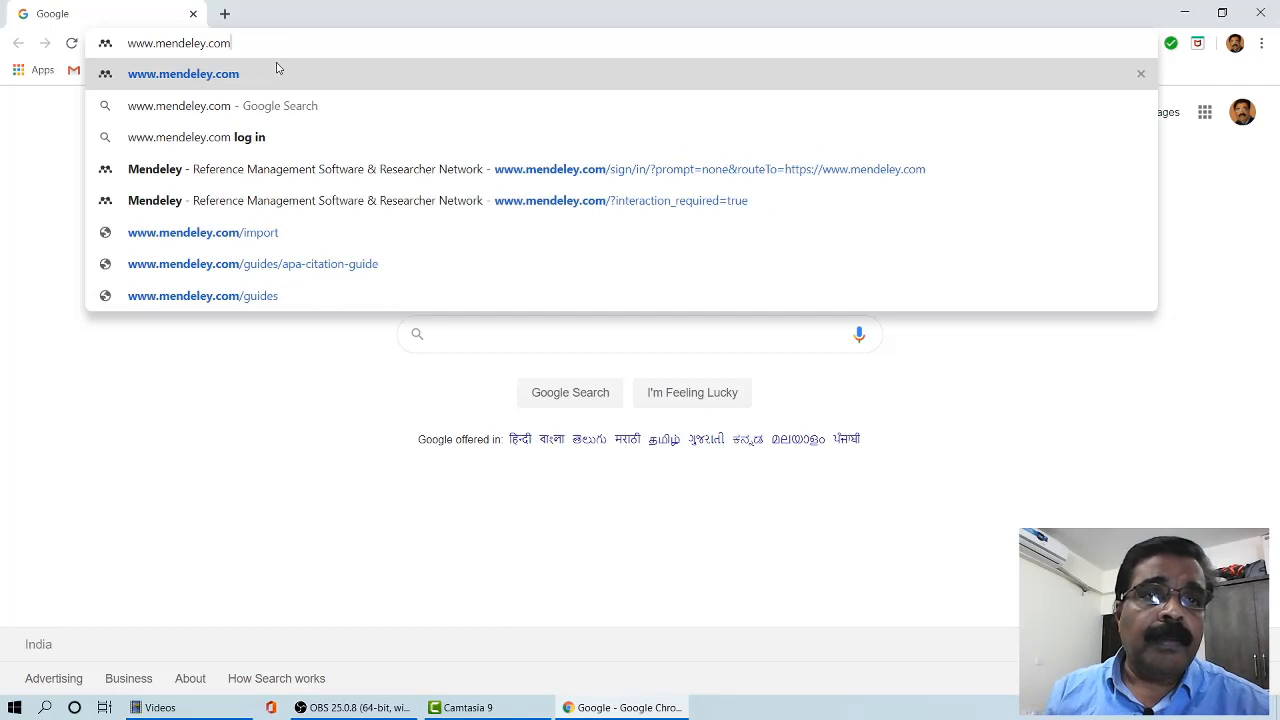
click(279, 74)
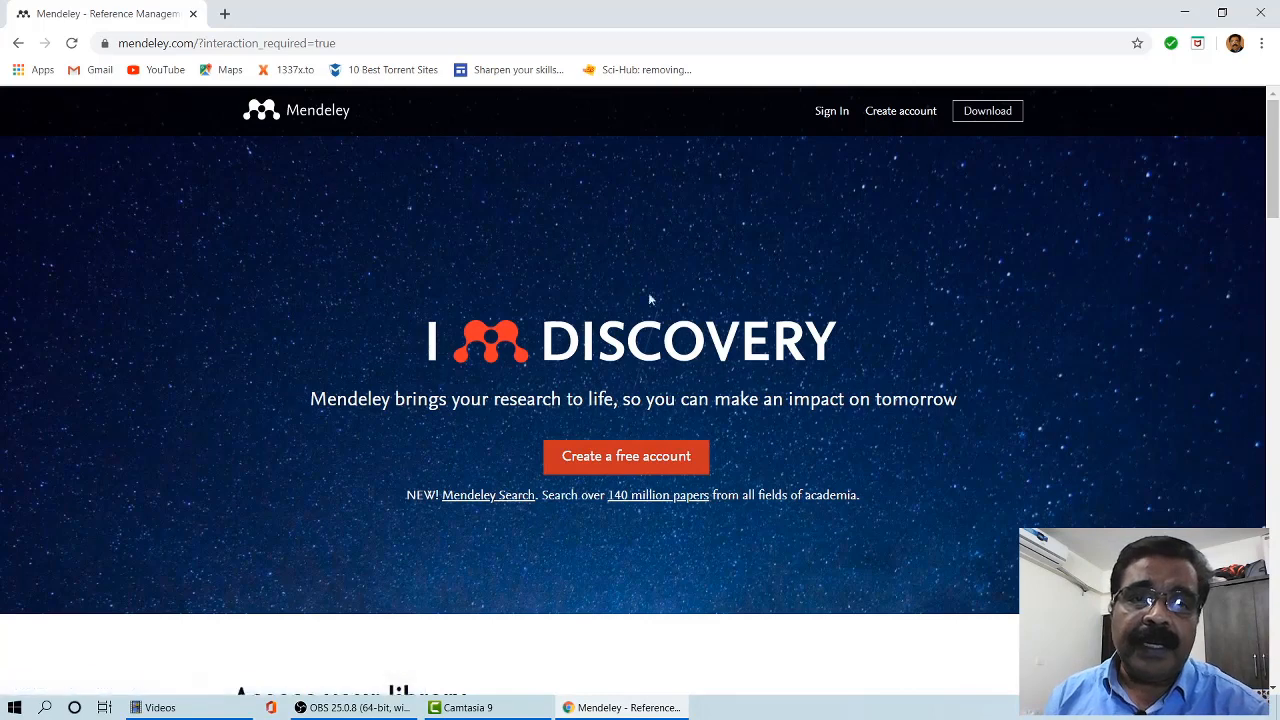
click(633, 458)
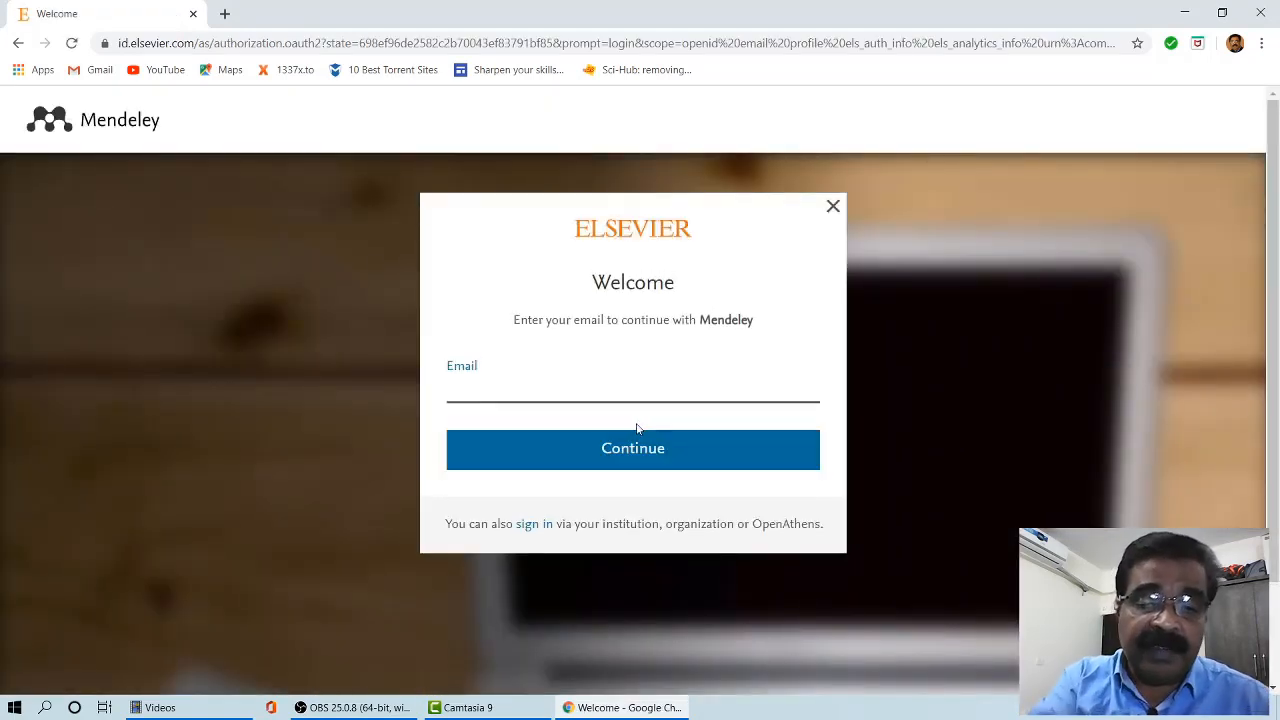
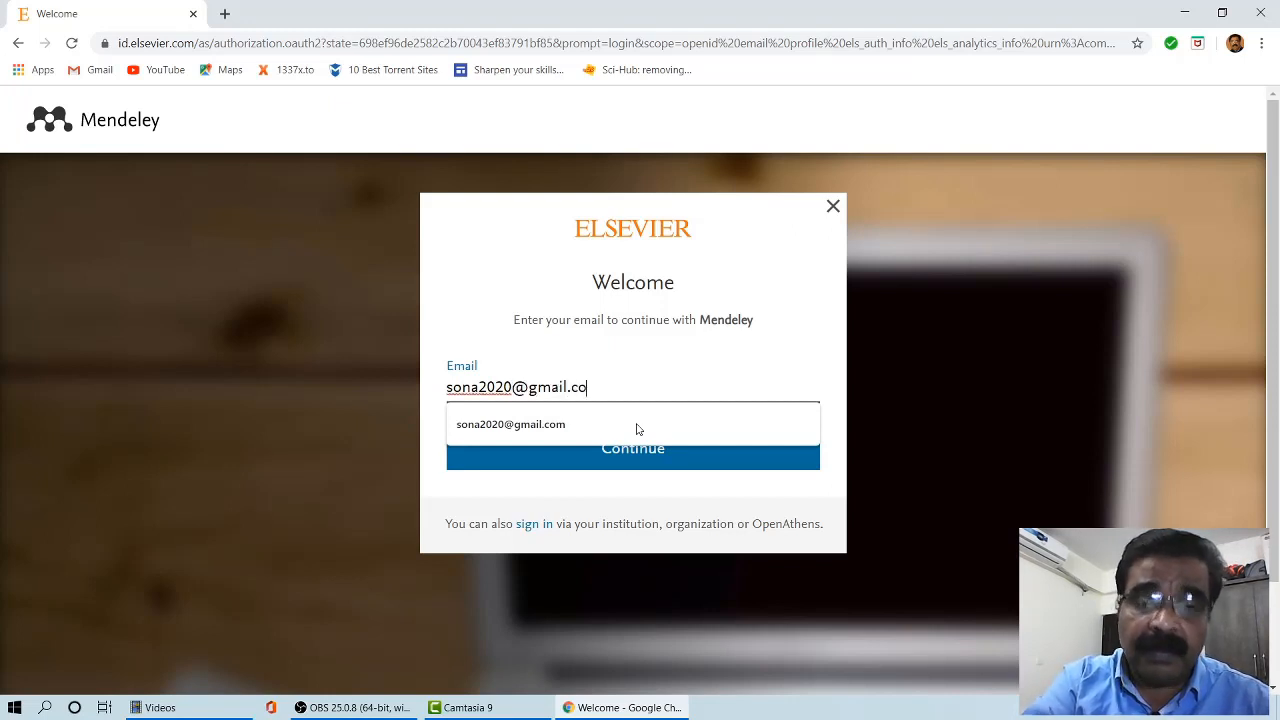
- Enter the user's Gmail address in the Email field and continue to registration
click(635, 450)
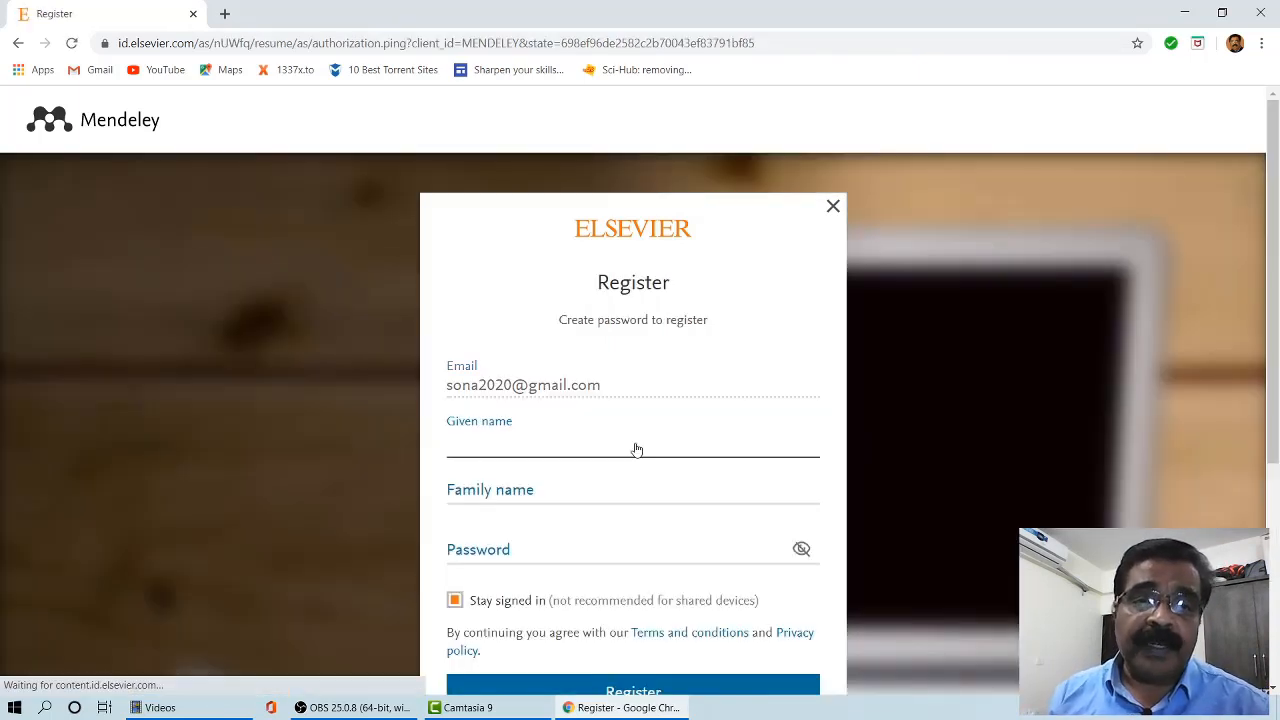
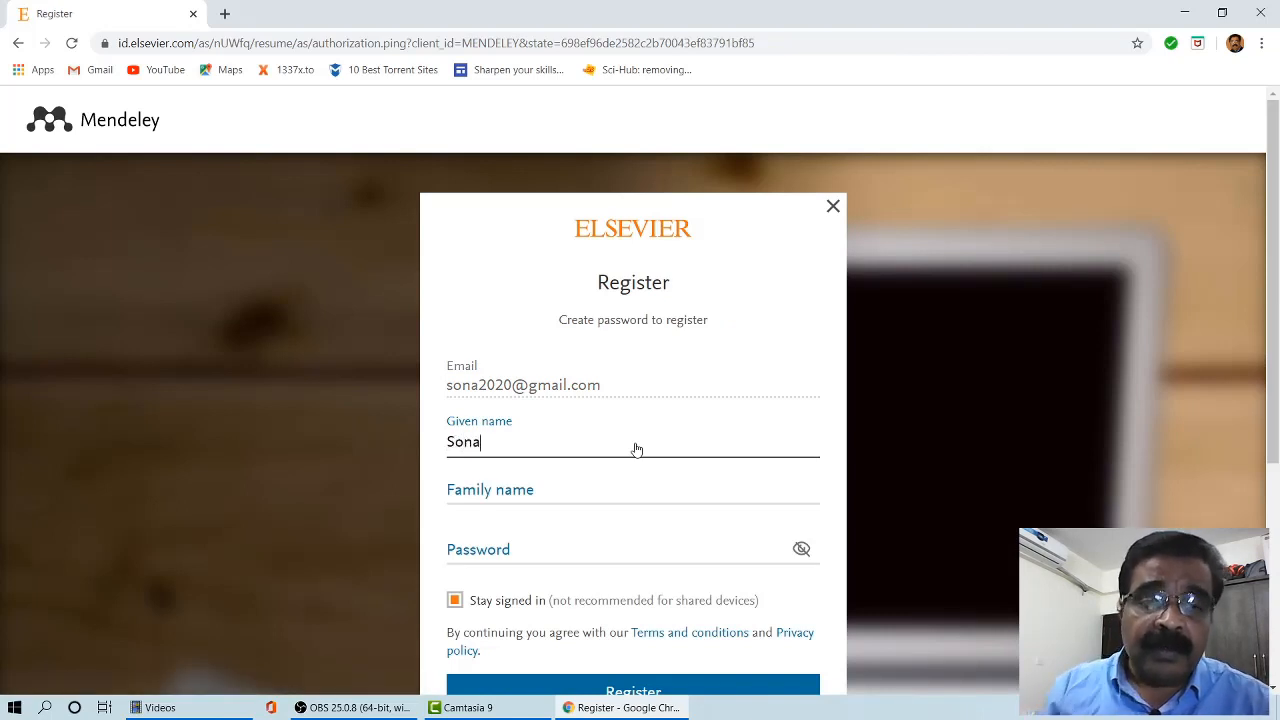
- Fill in the user's given name, family name and a password, then submit registration
click(560, 490)
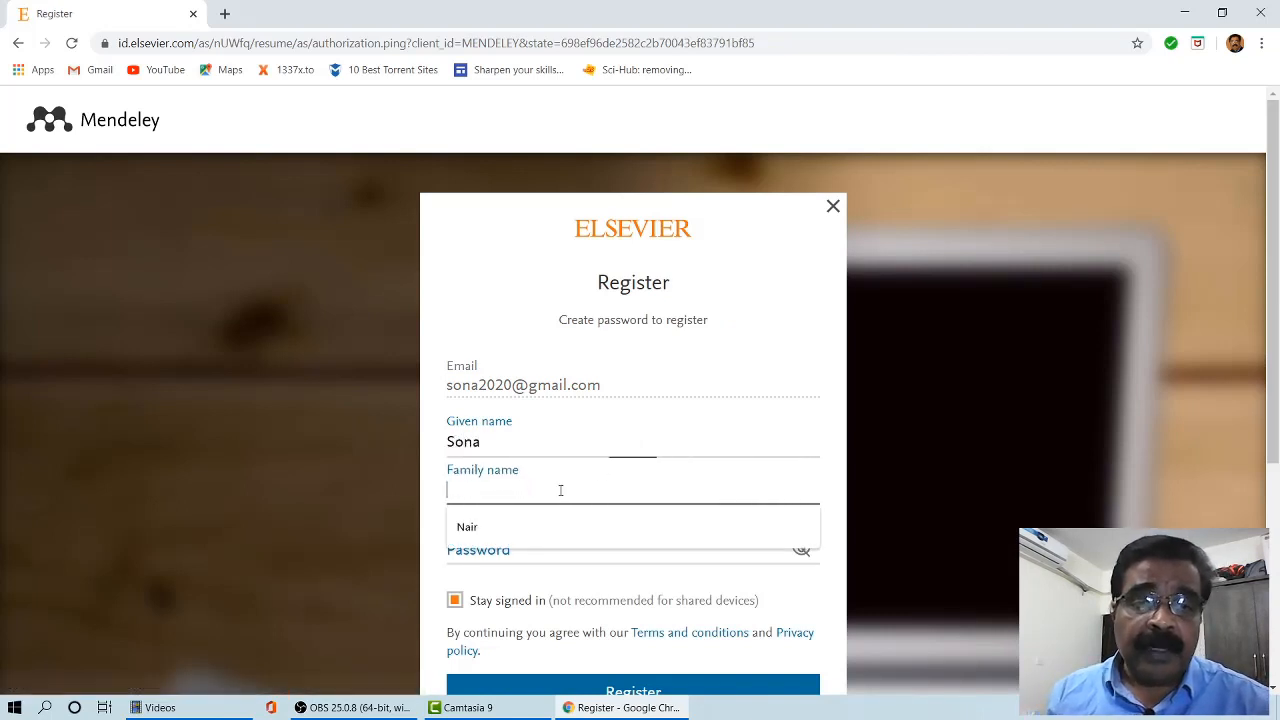
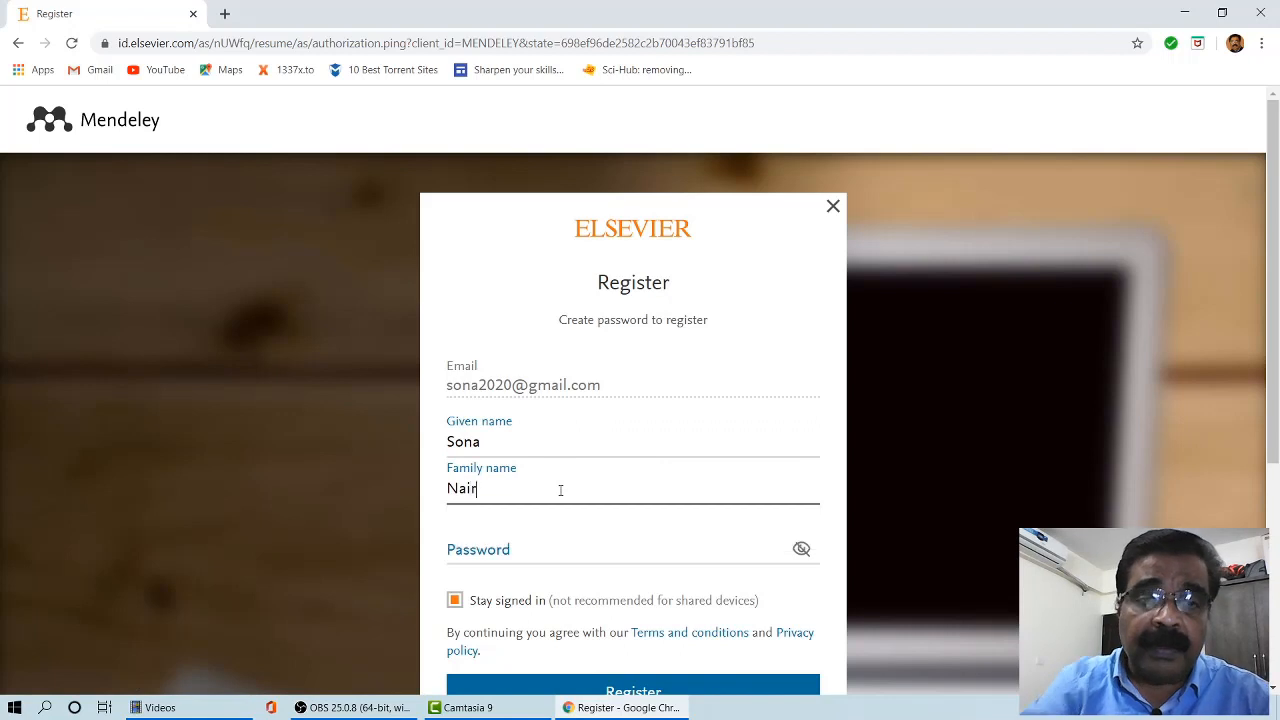
click(546, 553)
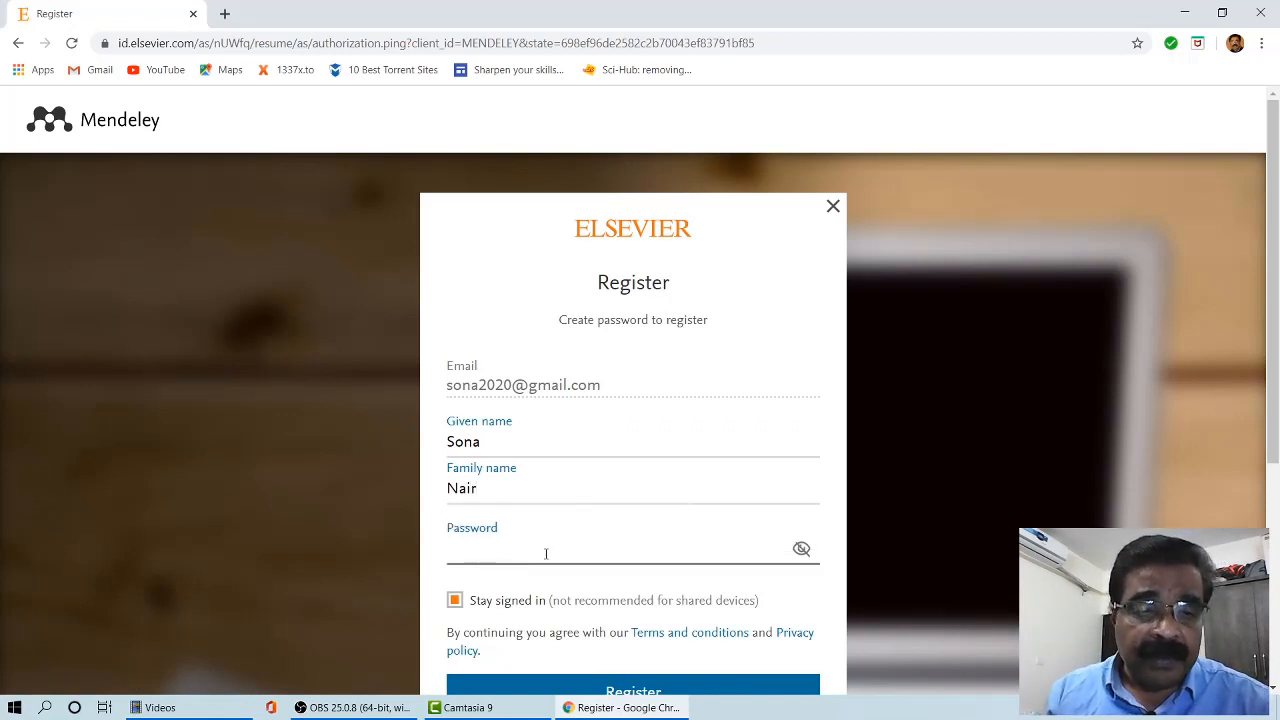
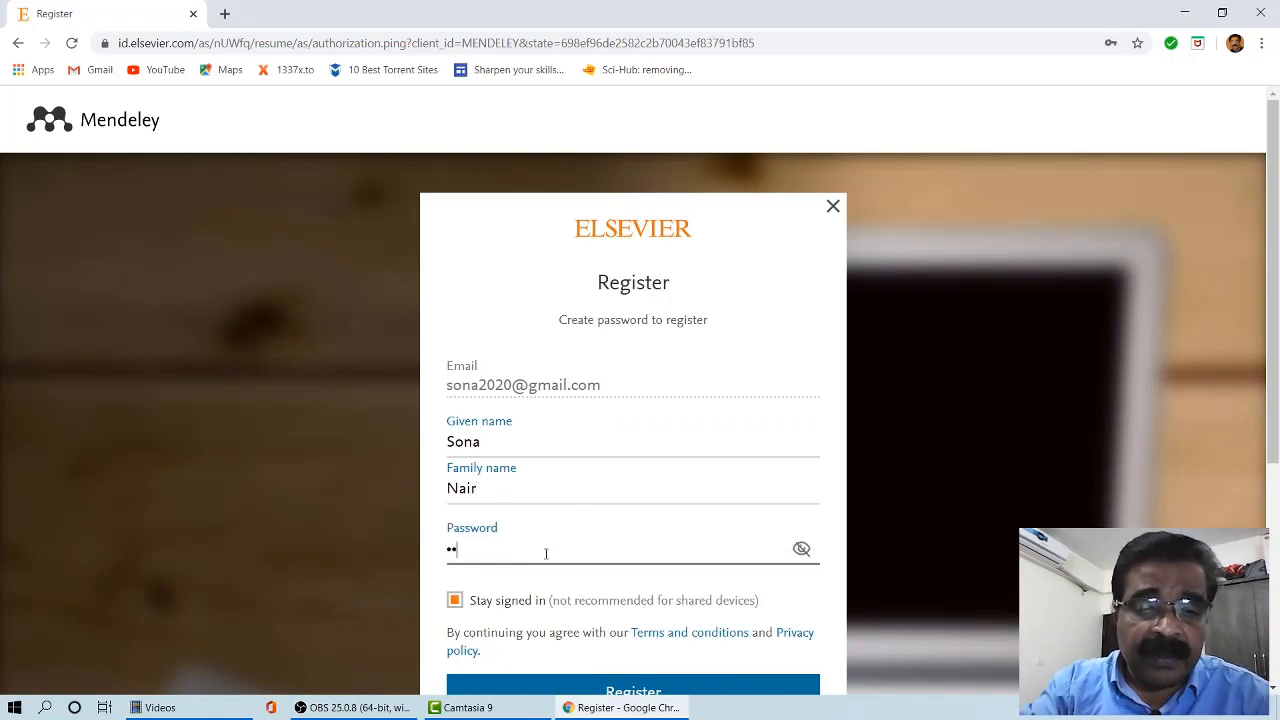
scroll(546, 553, down, 2)
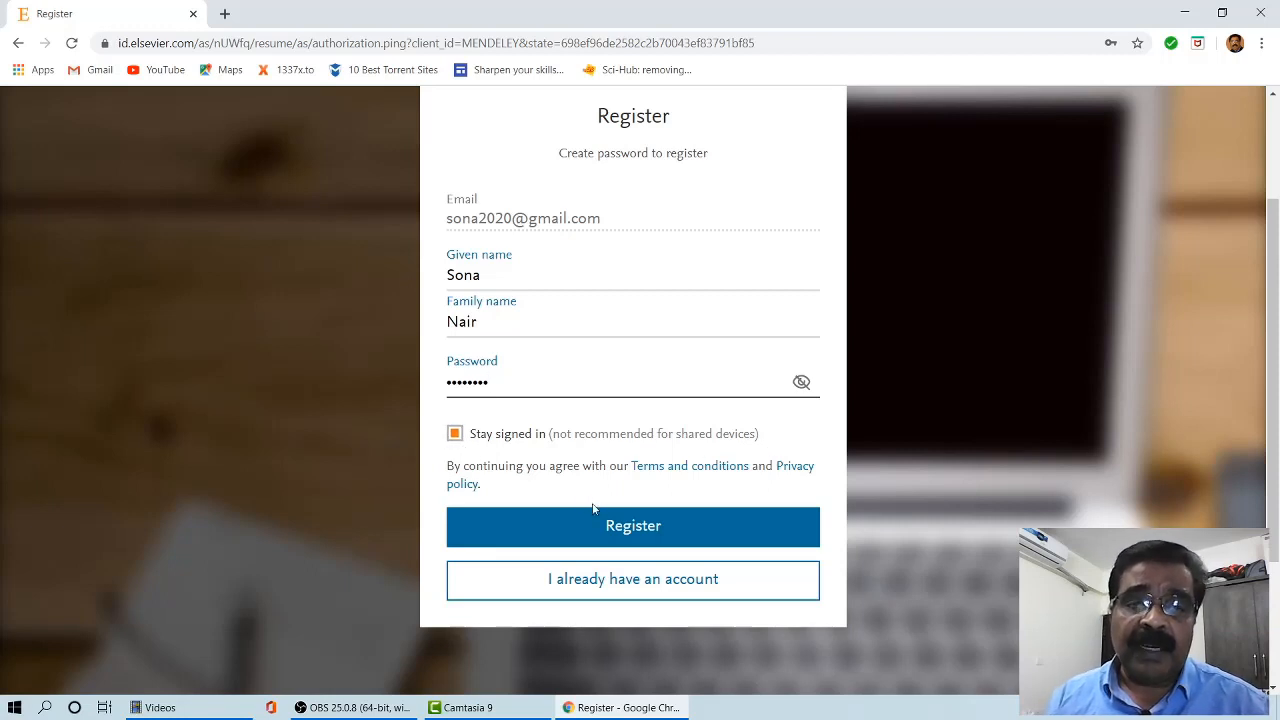
click(636, 528)
click(636, 528)
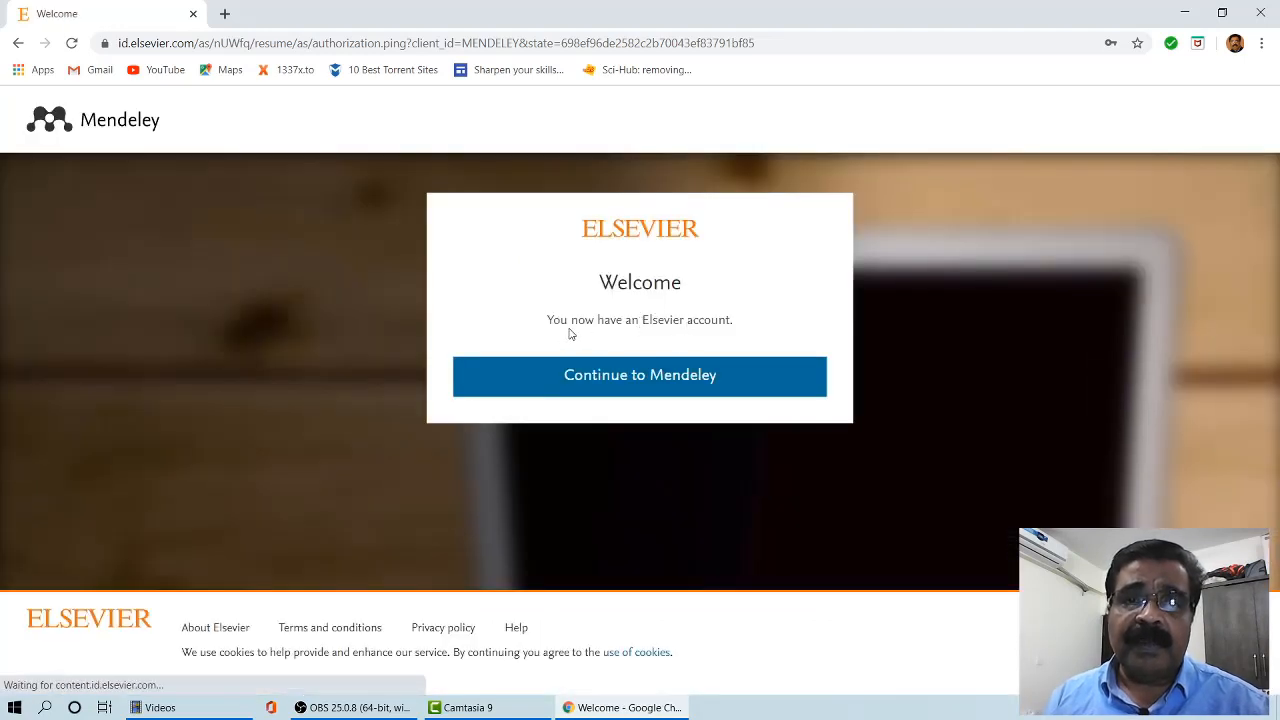
- Set the profile's current role to Librarian and field of study to Computer Science
click(632, 390)
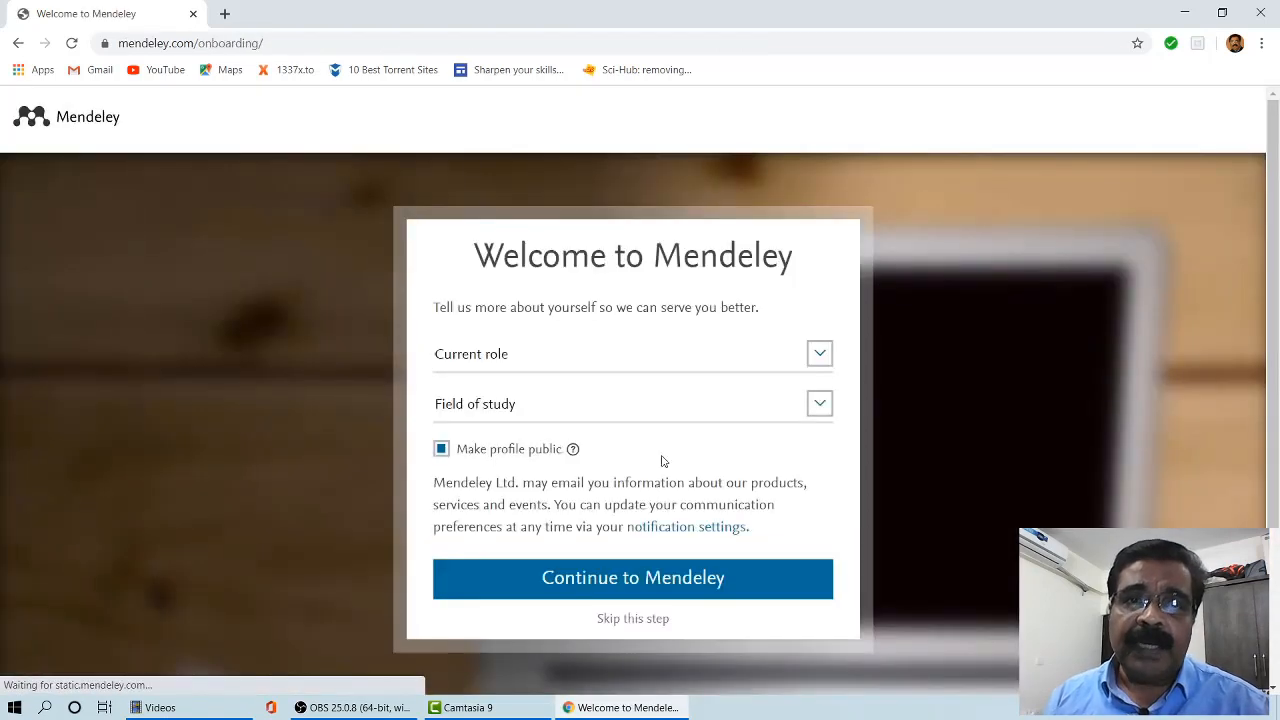
click(611, 365)
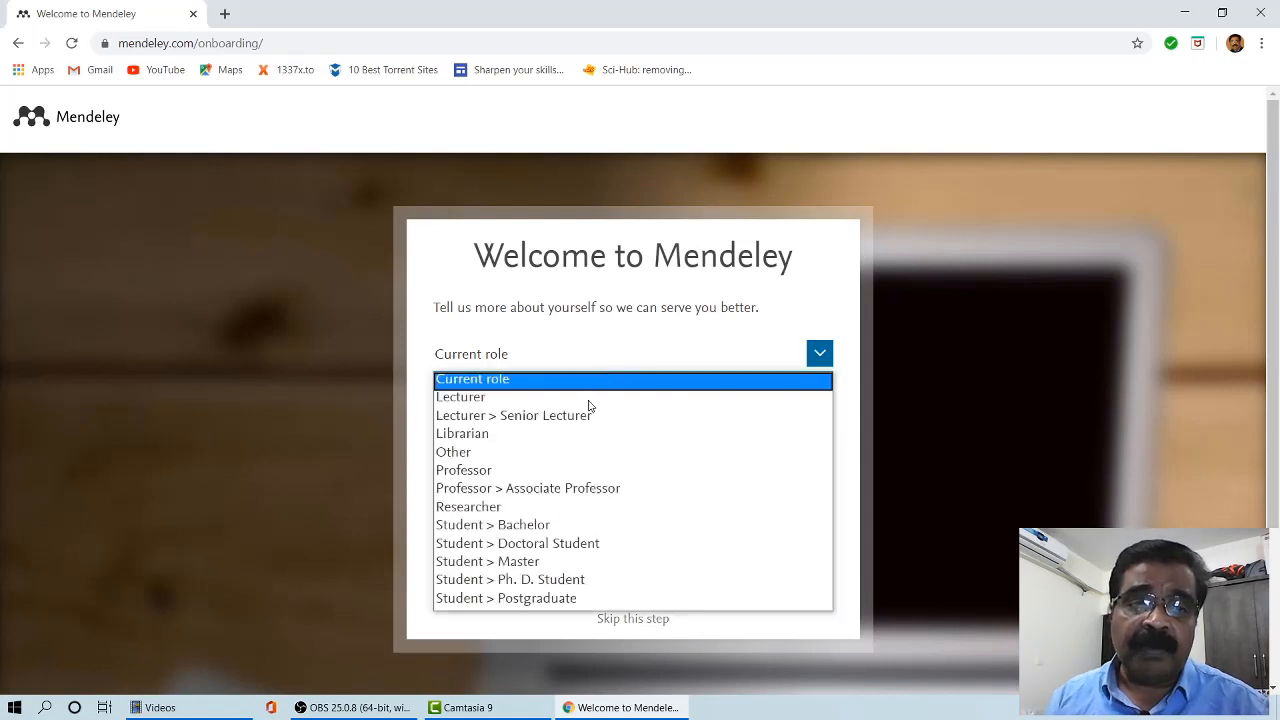
click(580, 433)
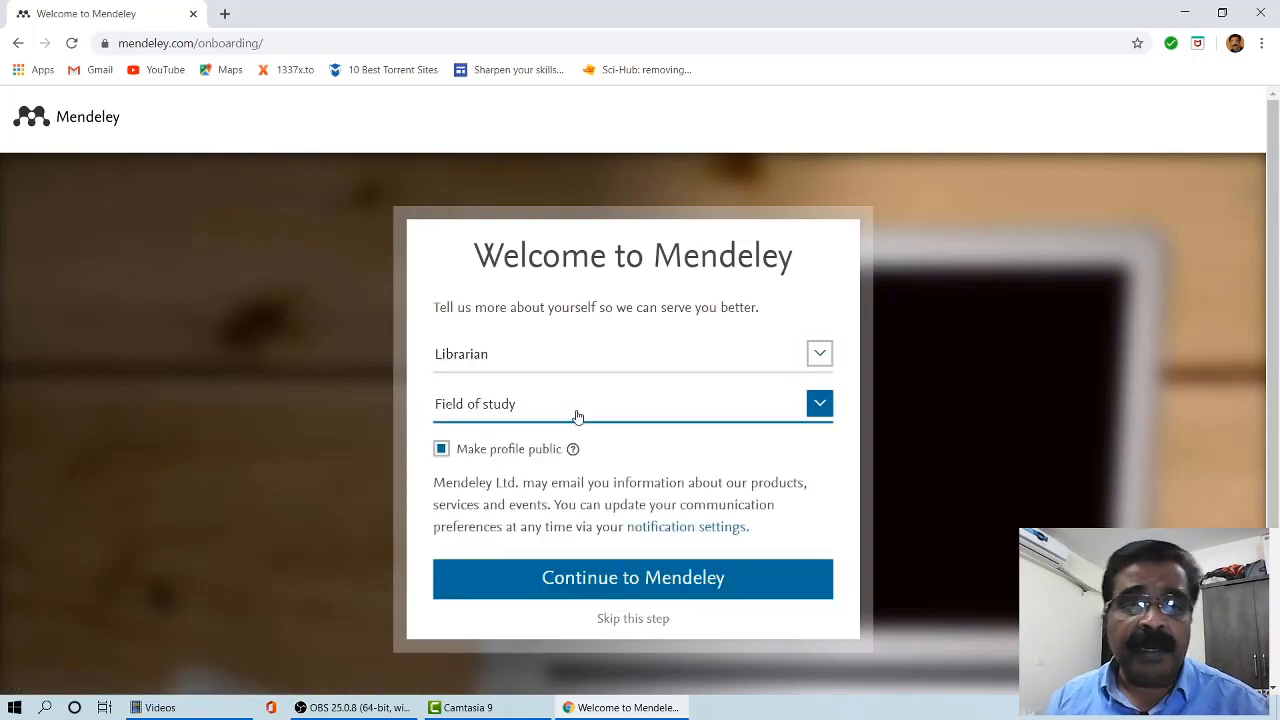
click(574, 414)
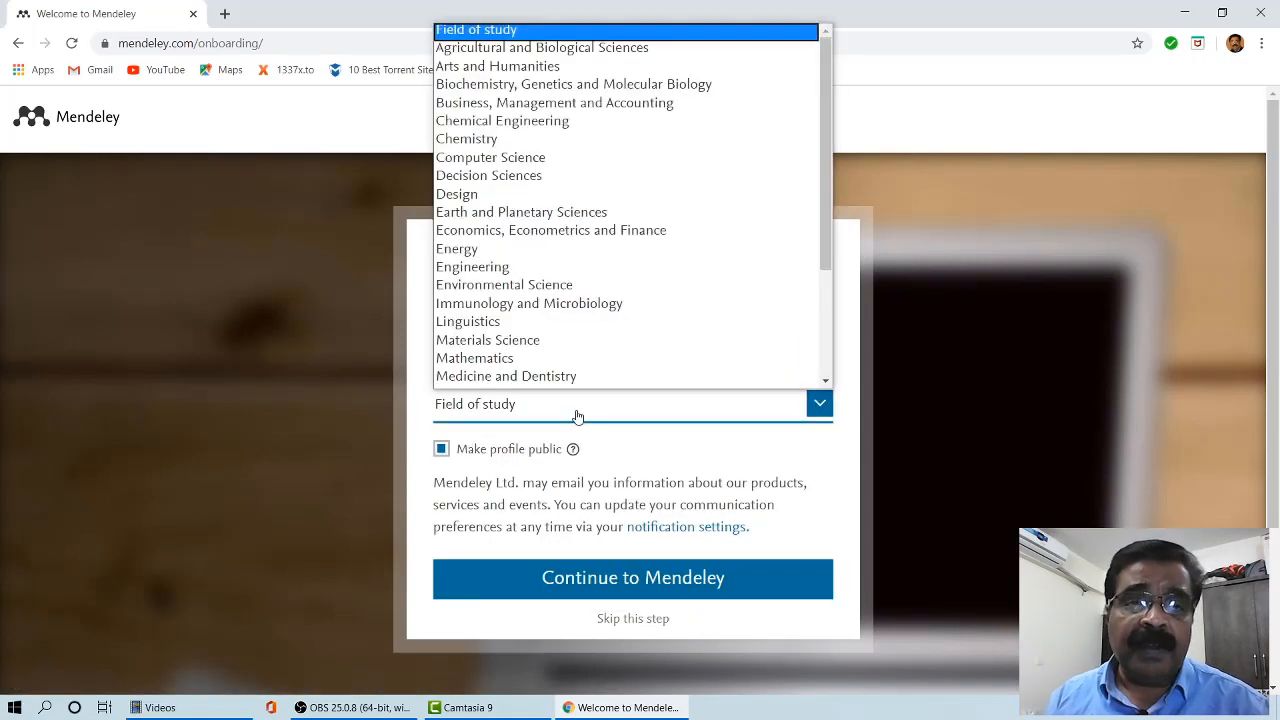
click(549, 158)
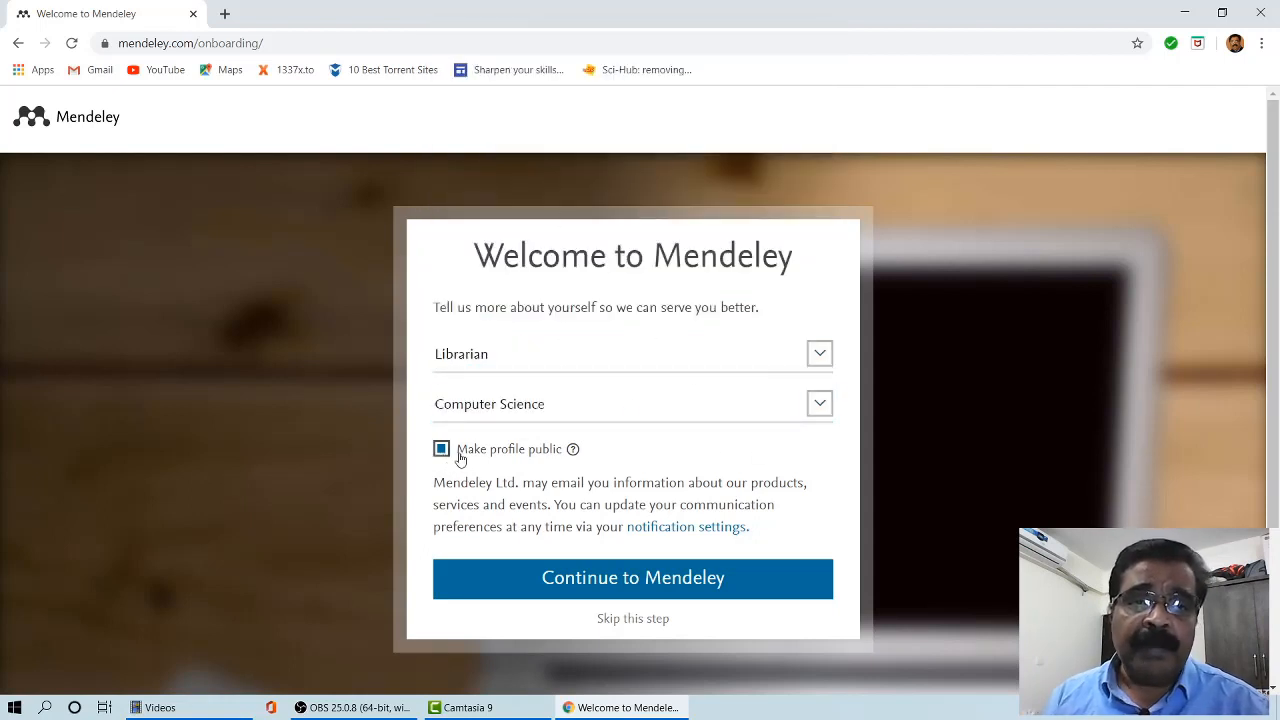
click(611, 579)
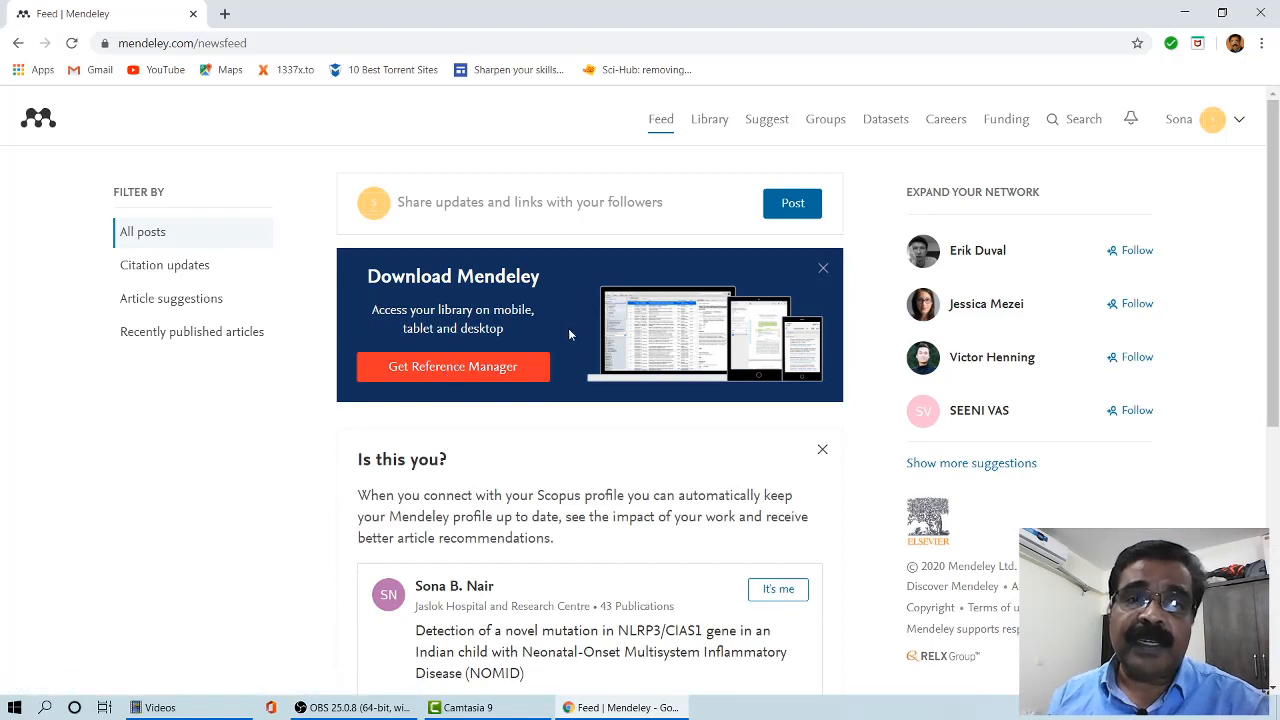
- Download the Mendeley Desktop for Windows installer via Get Reference Manager
click(461, 370)
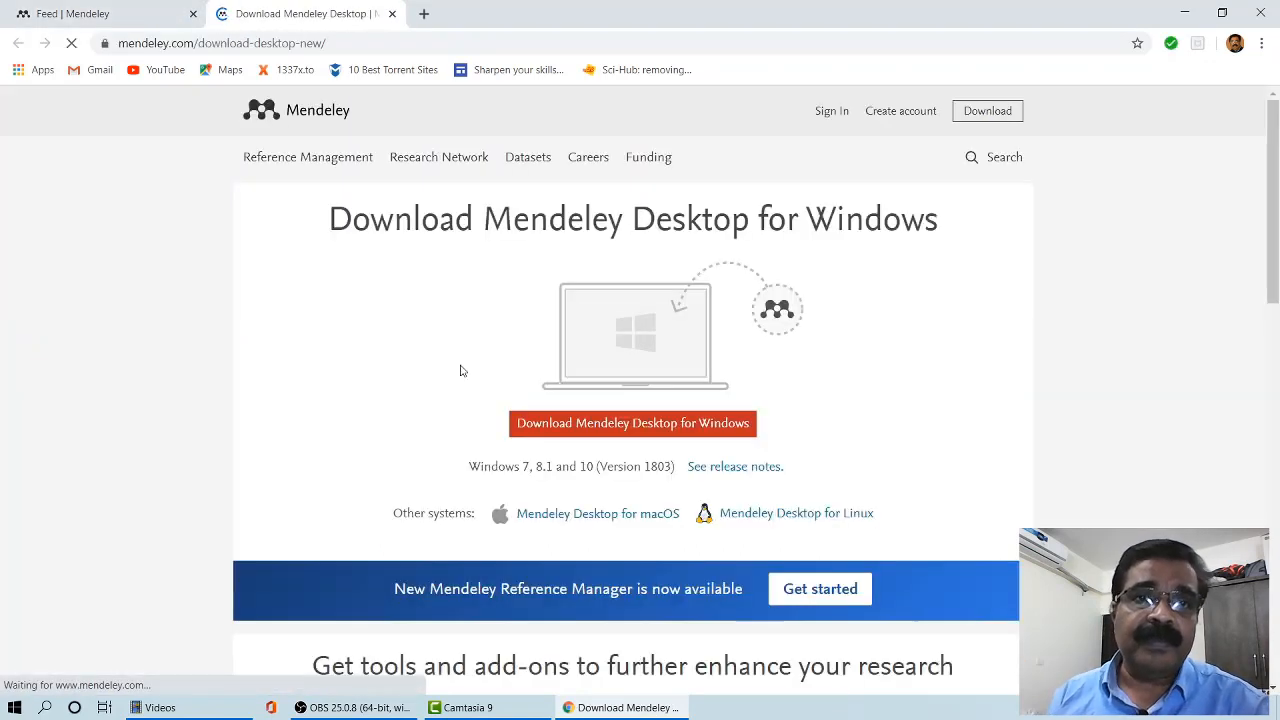
click(645, 428)
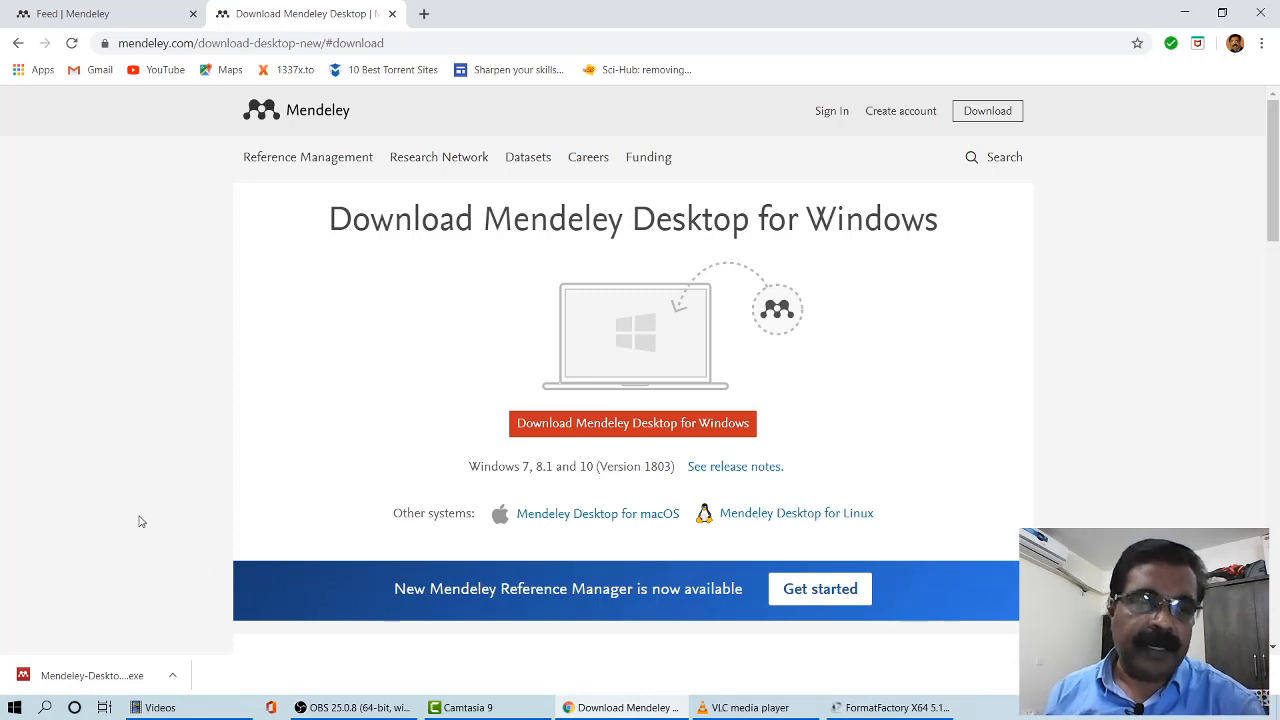
- Run the installer, accept the licence, install to the default folder and launch Mendeley Desktop
click(59, 683)
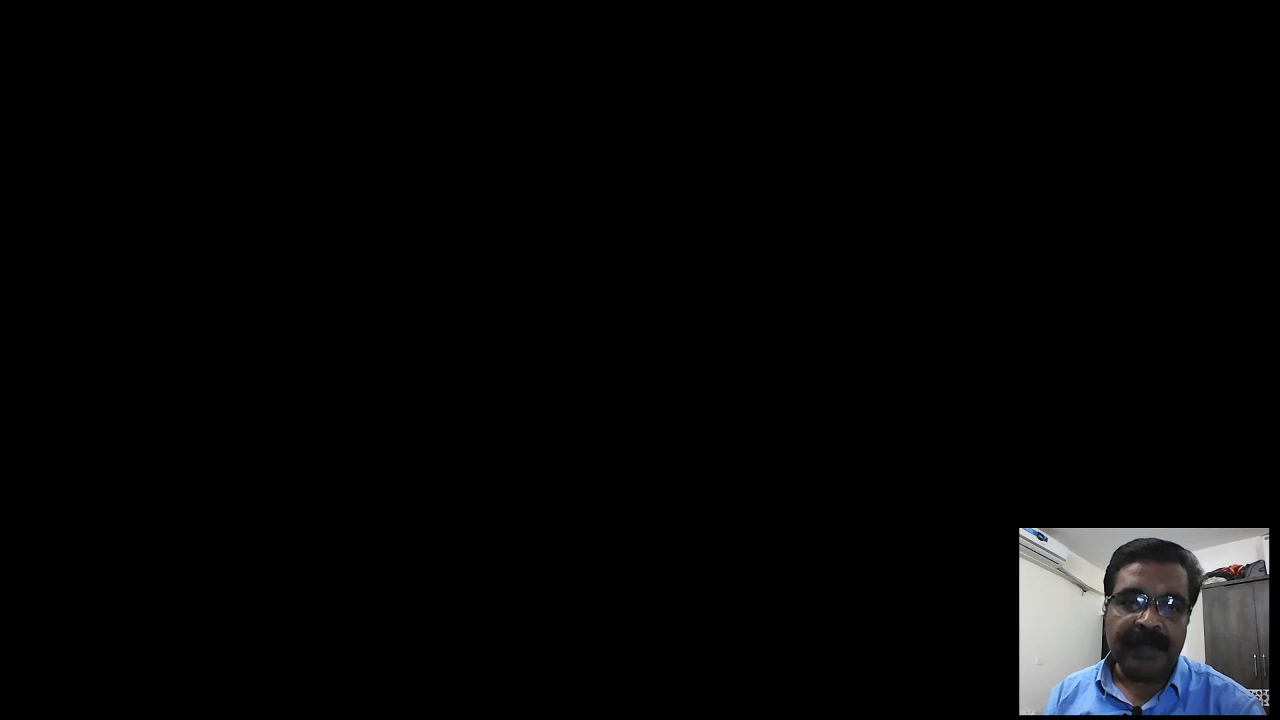
click(560, 472)
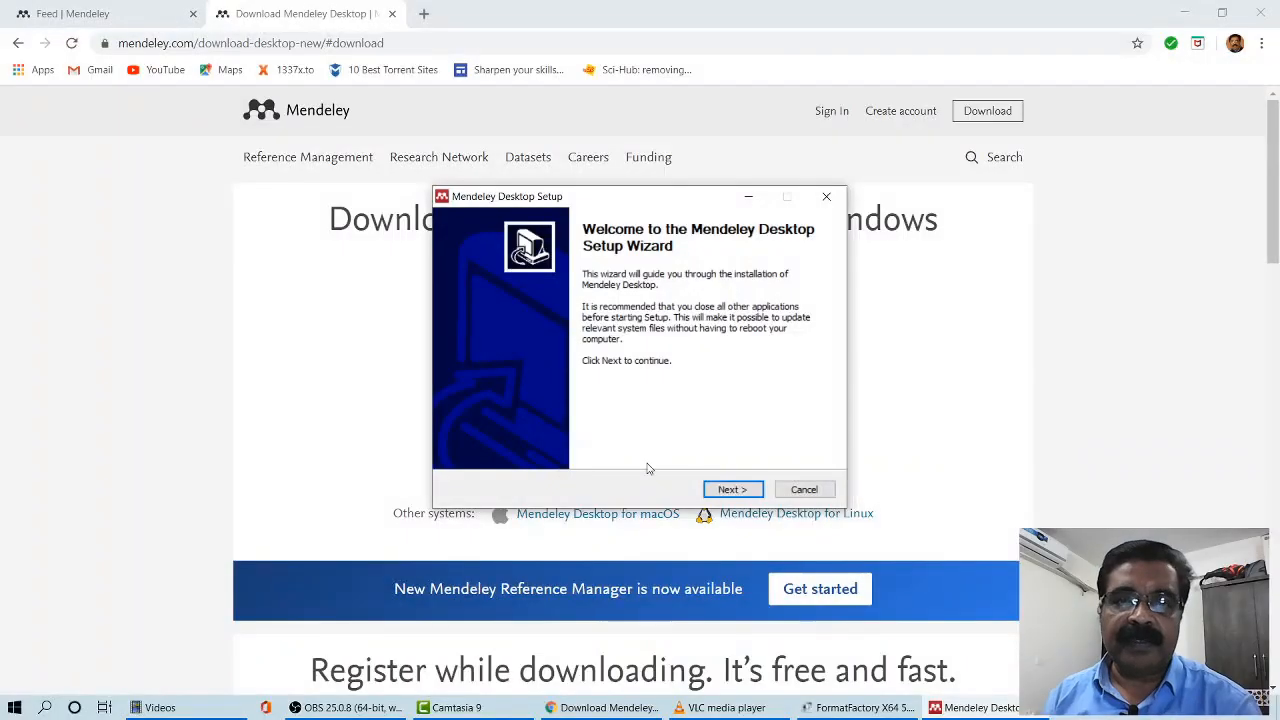
click(731, 489)
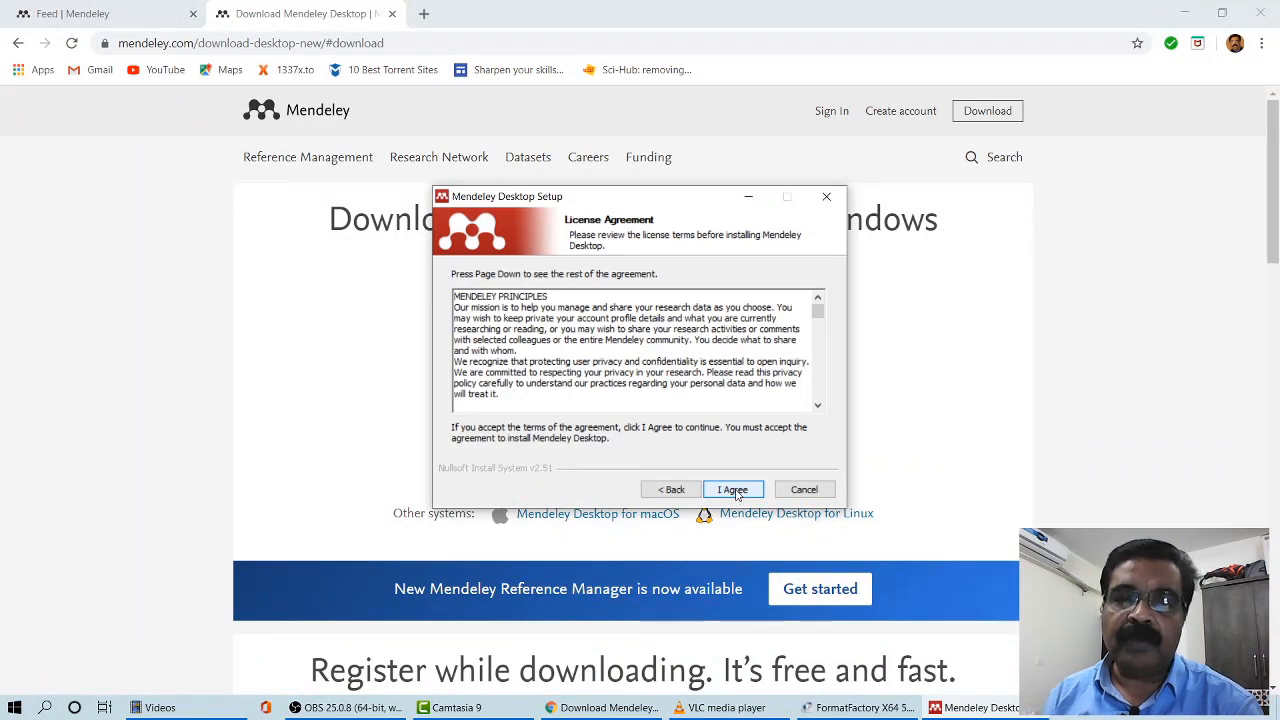
click(733, 490)
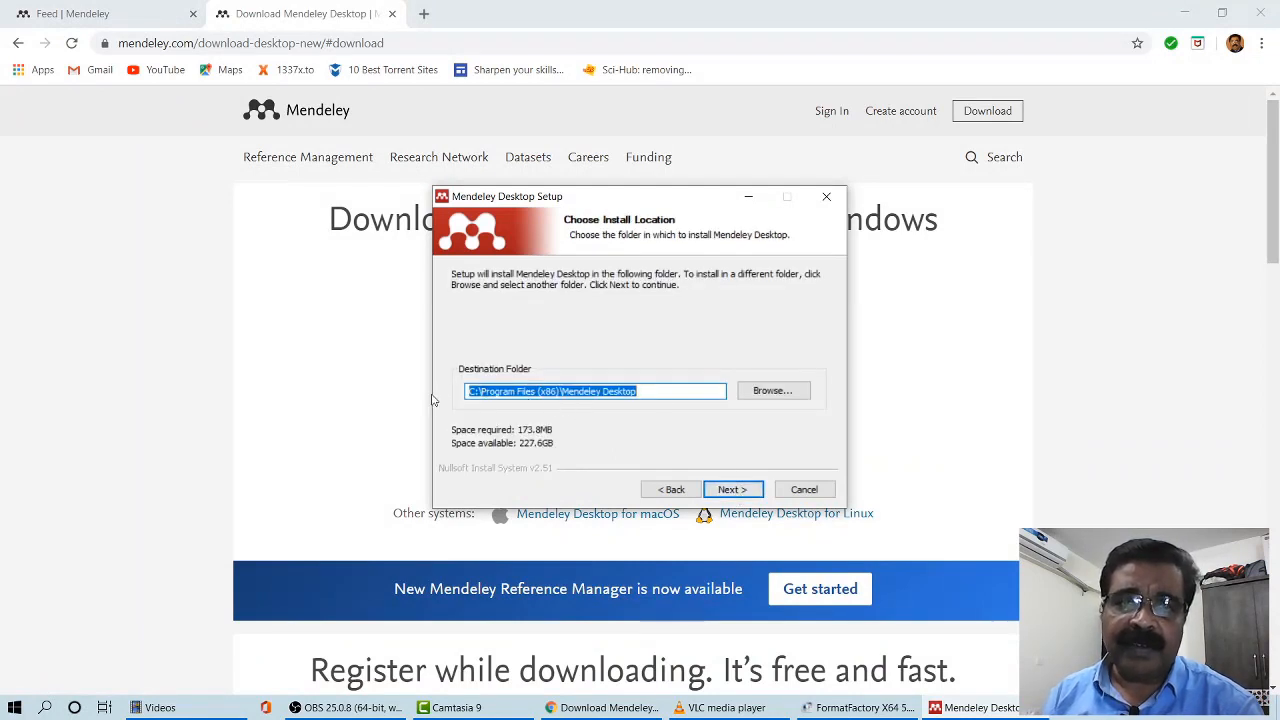
click(734, 491)
click(733, 490)
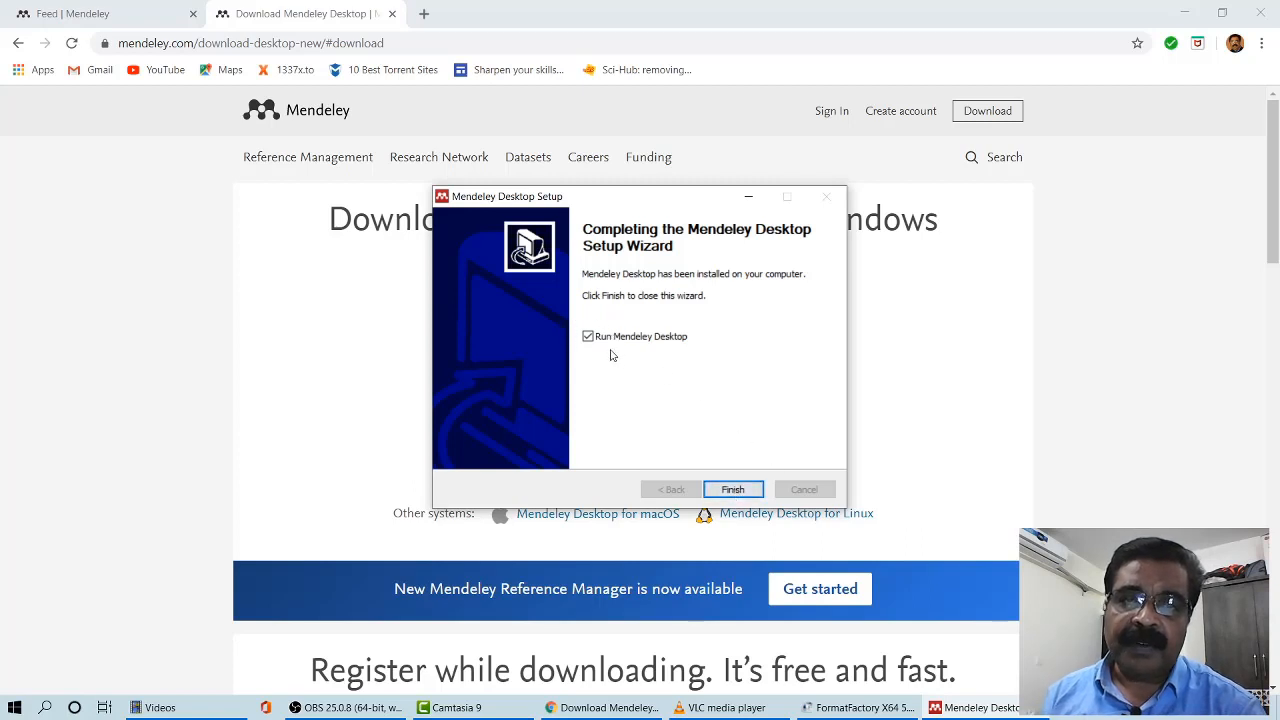
click(735, 490)
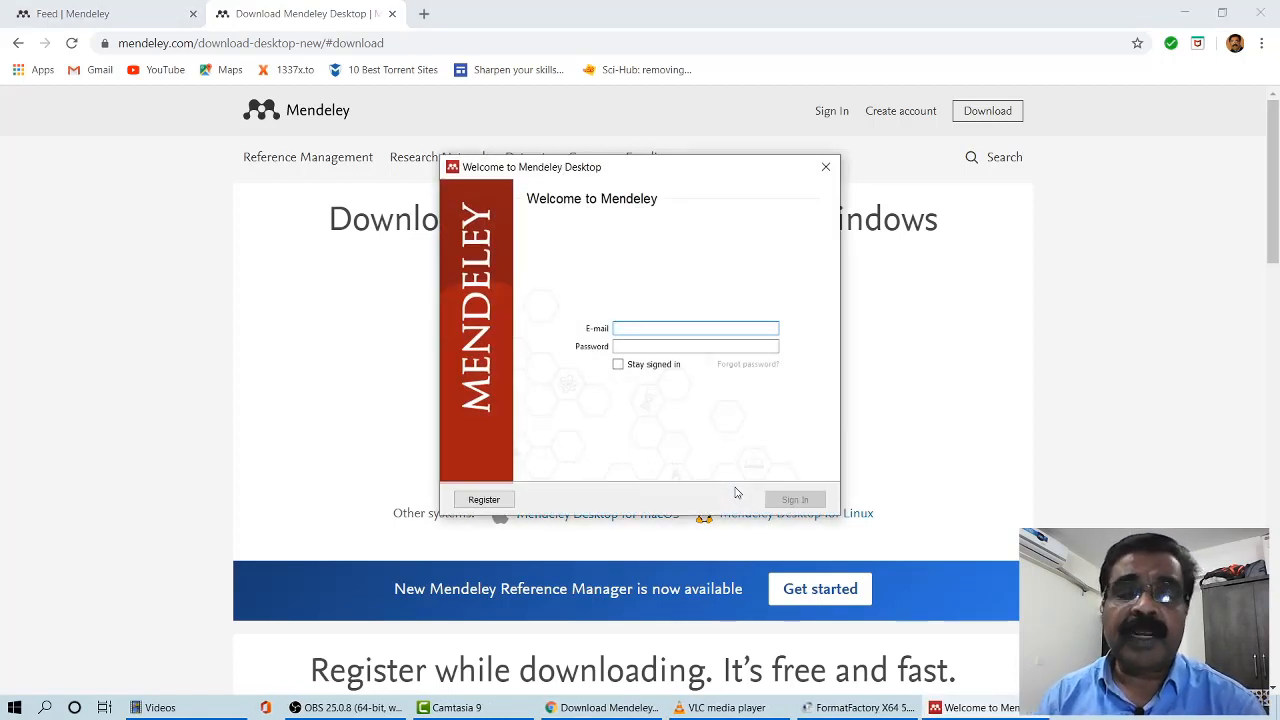
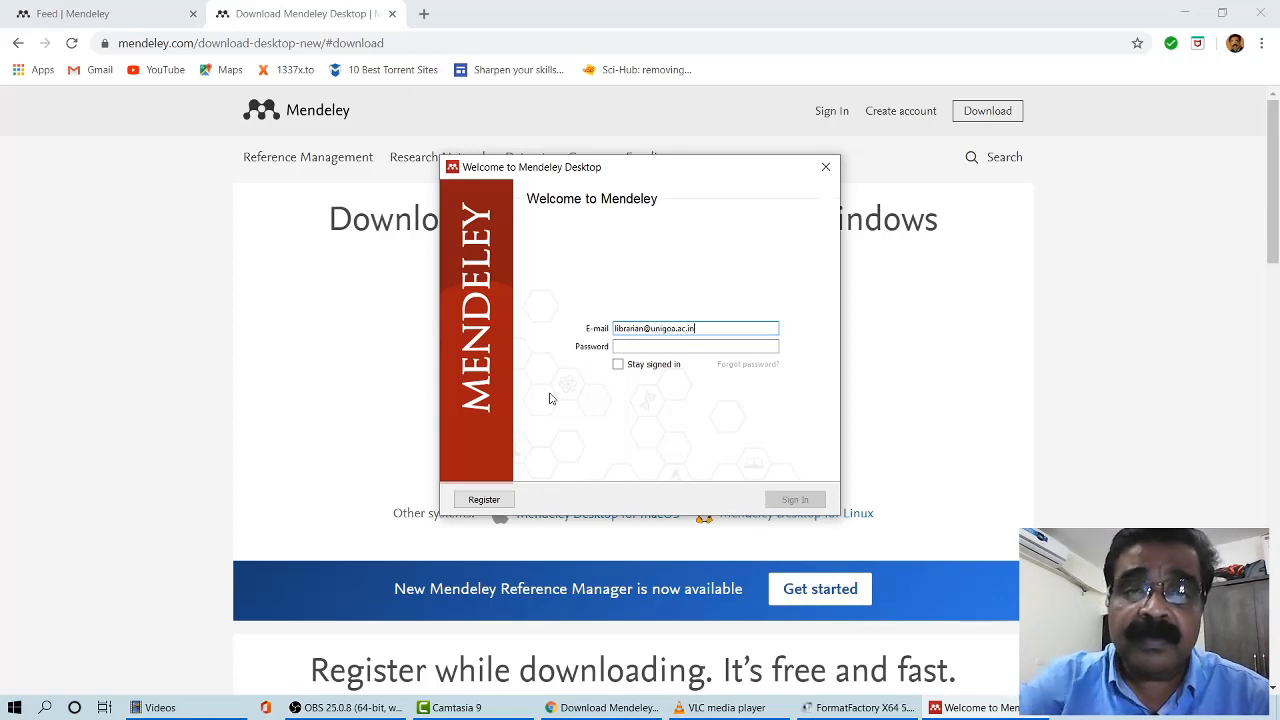
- Sign in with the account's e-mail and password, then close the Welcome to Mendeley dialog
key(Tab)
text(*********)
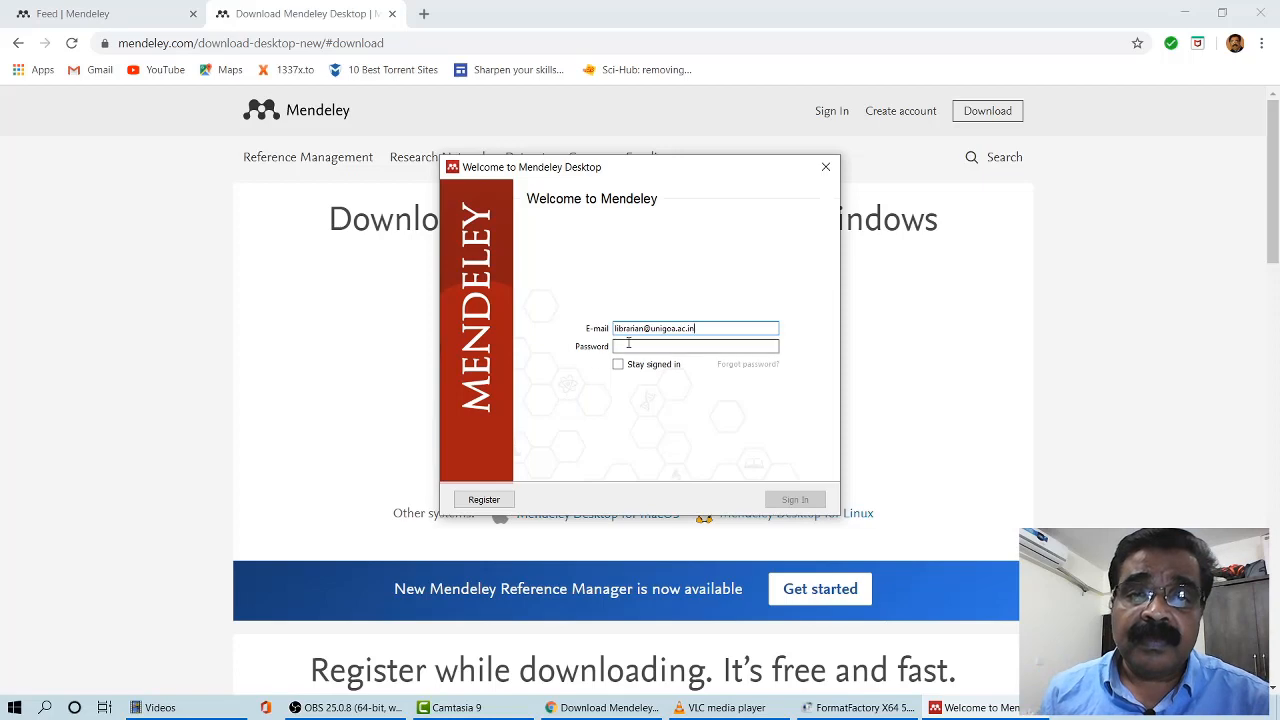
click(795, 500)
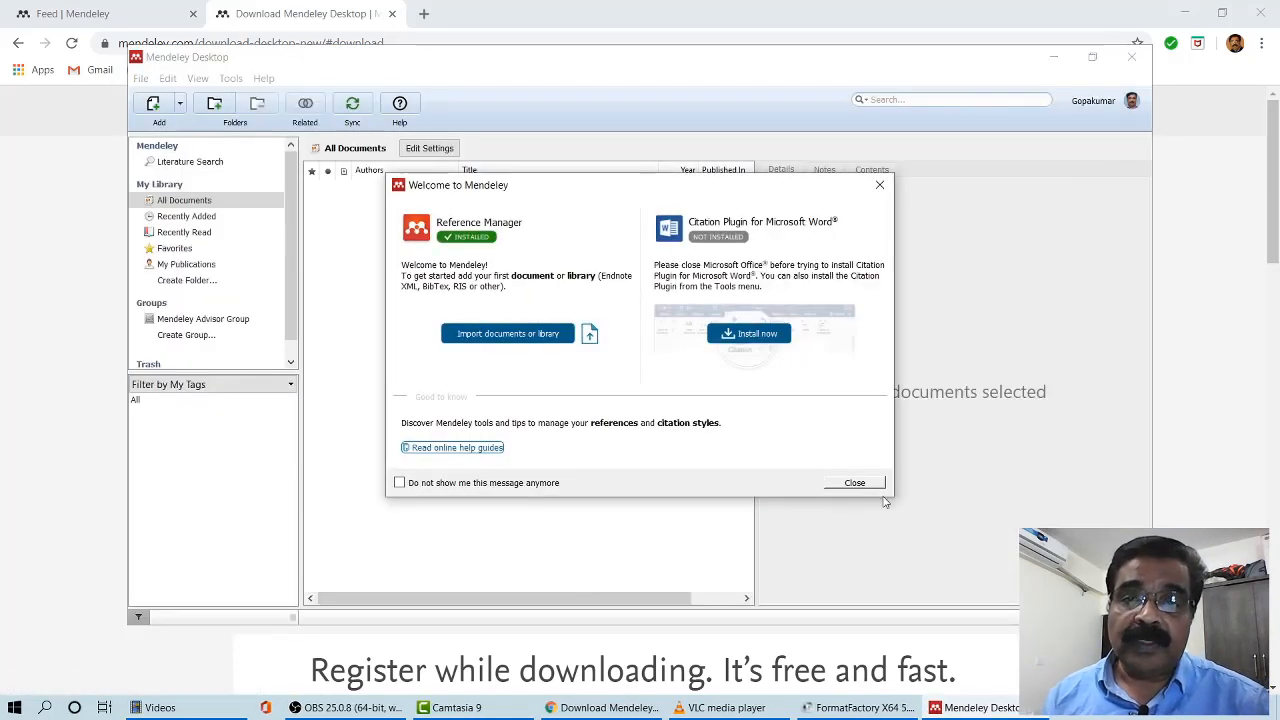
click(884, 193)
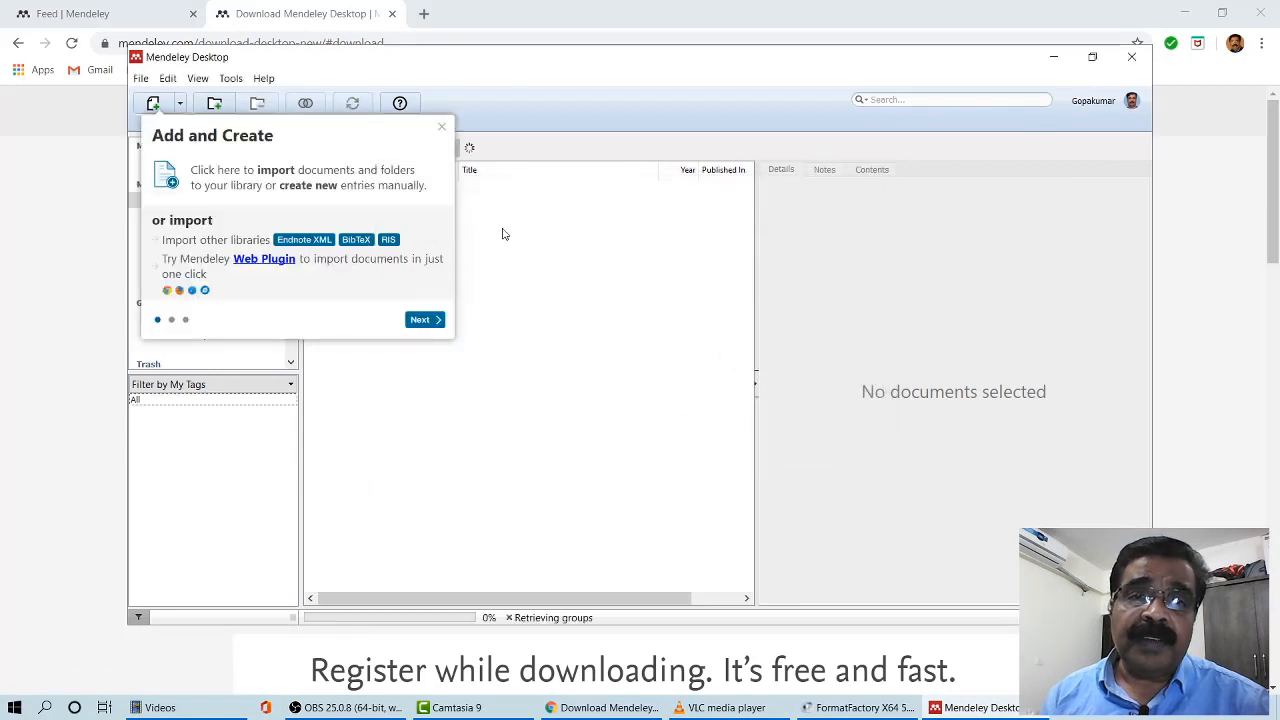
- Close the Add and Create tip and maximize the Mendeley Desktop window
click(441, 131)
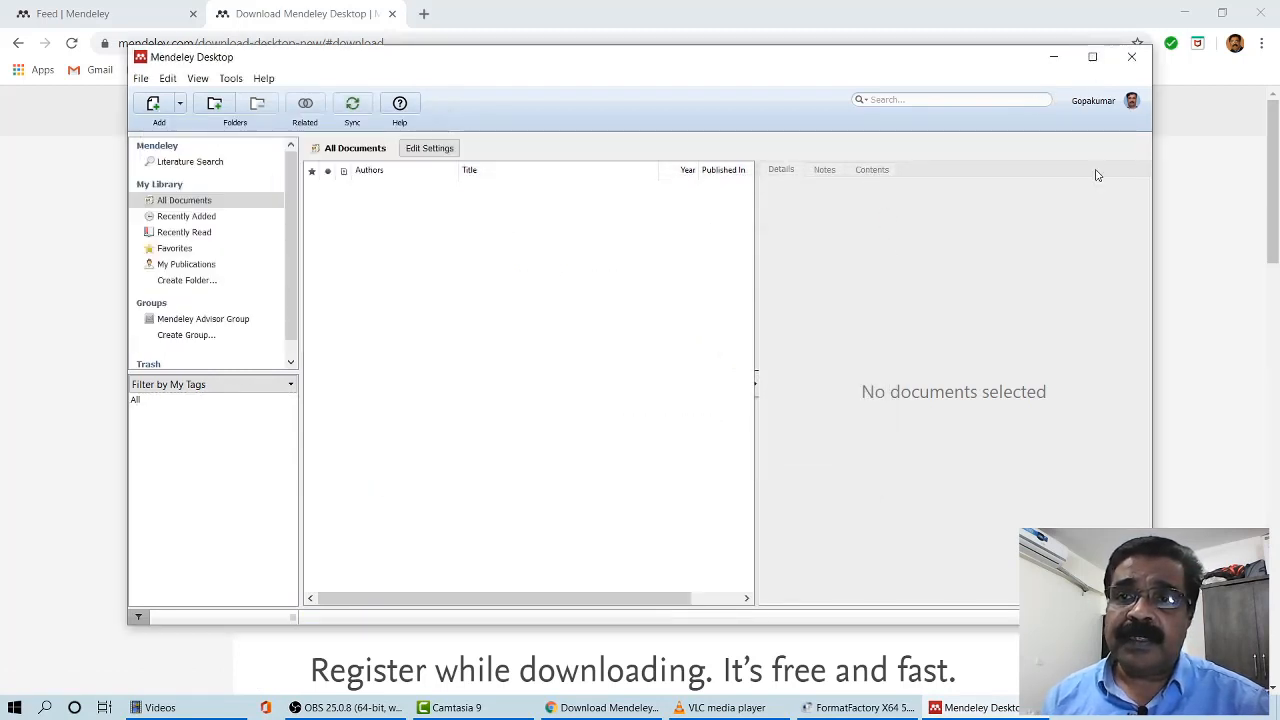
click(1092, 58)
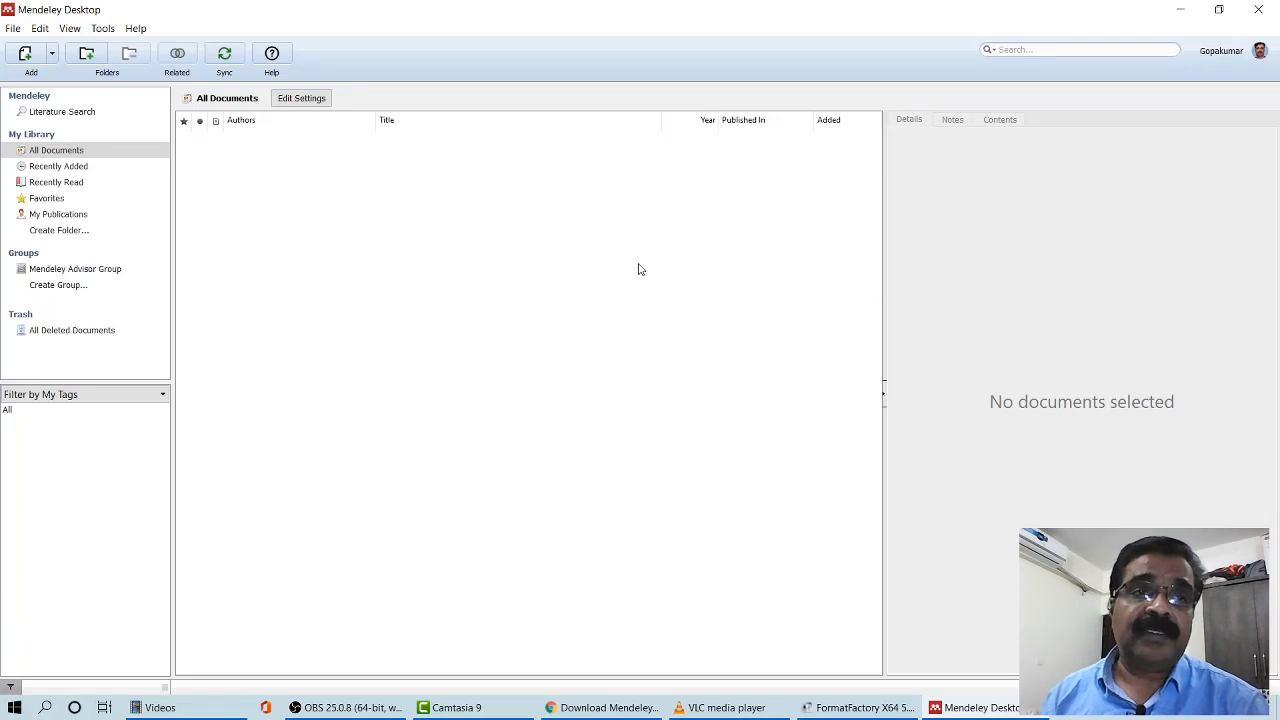
- Run a Literature Search for 'Information Literacy'
click(82, 117)
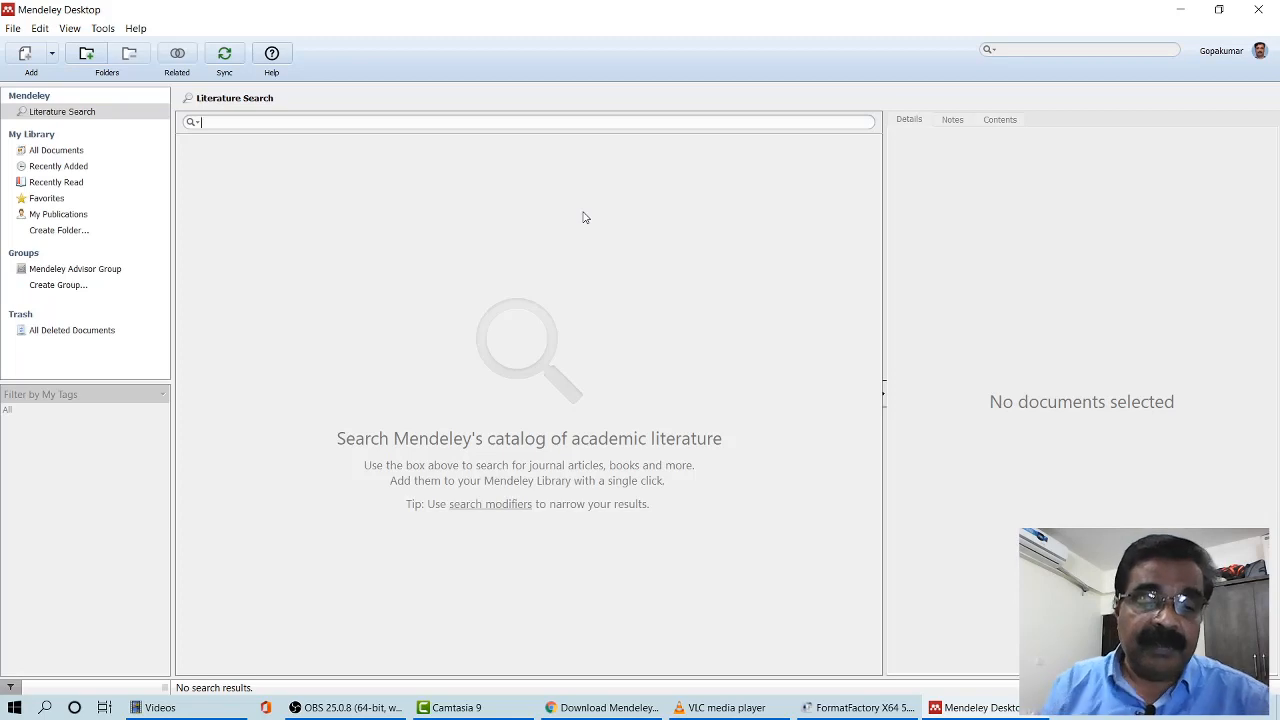
text(In)
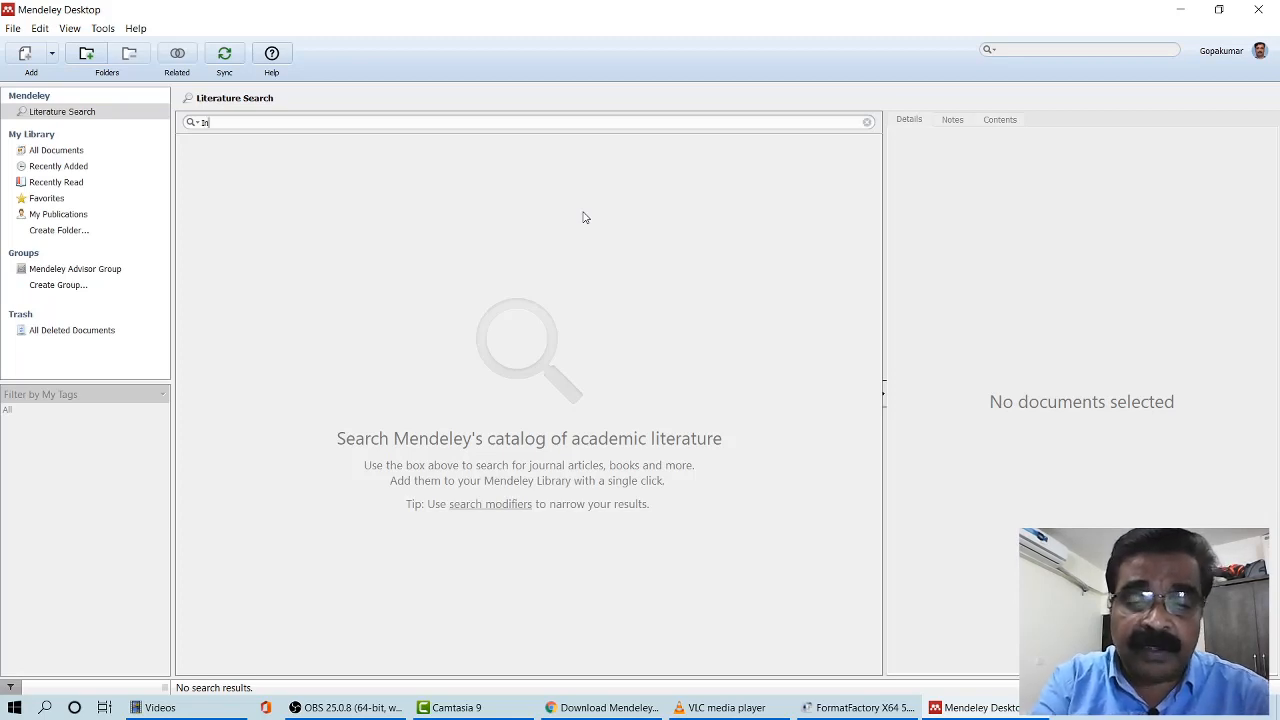
text(form)
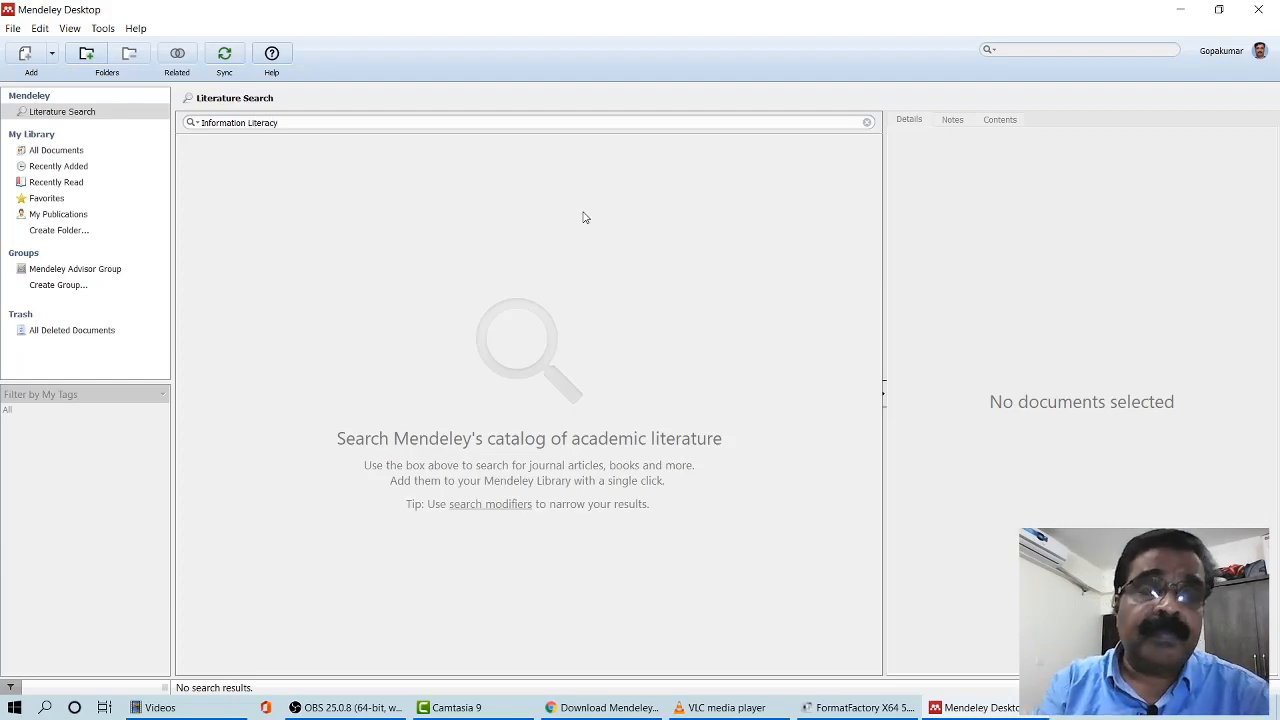
text(ation Literacy)
key(Return)
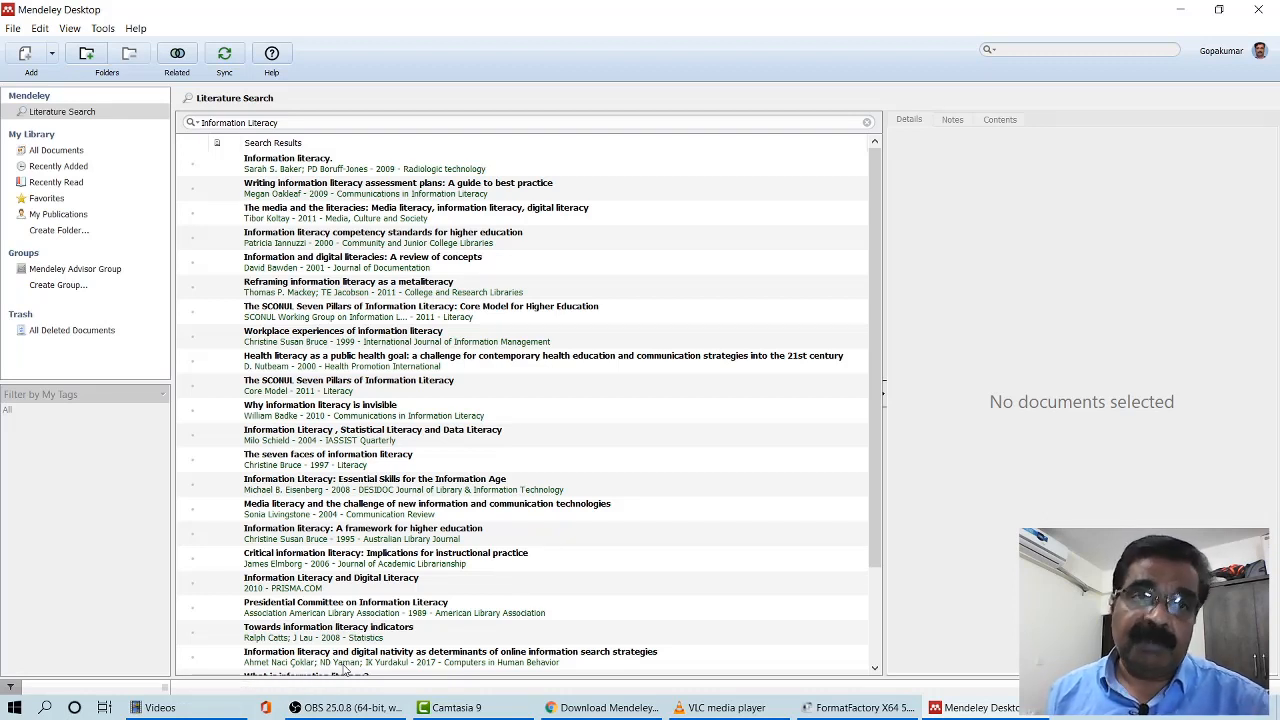
- Show the first result's details and update them by looking up its DOI
click(286, 164)
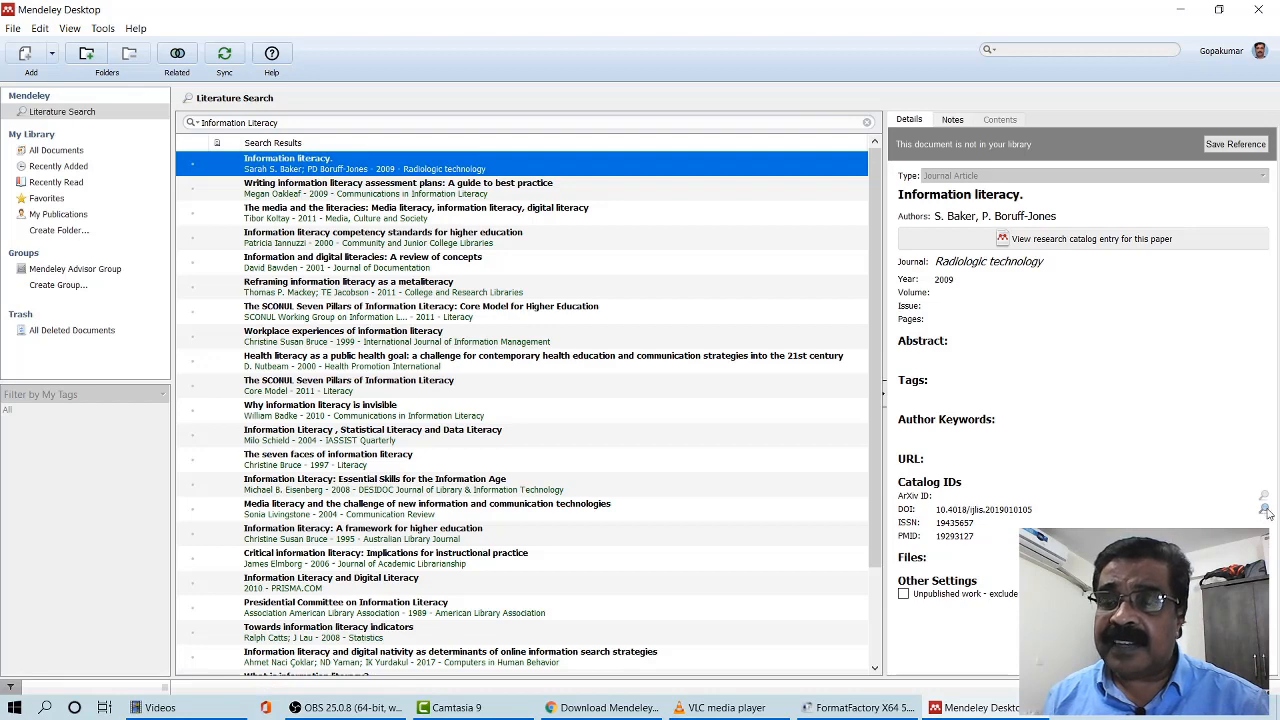
click(1267, 512)
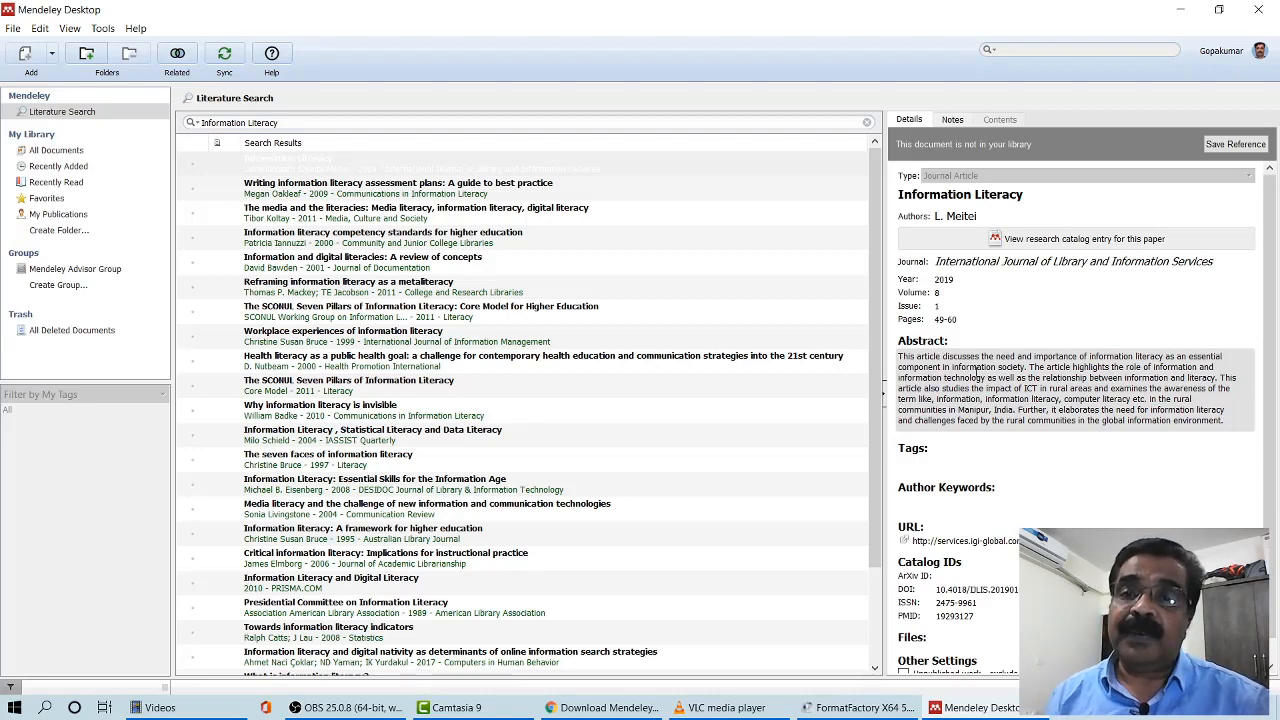
- Save the first two results plus the media and literacies and competency standards papers to the library
click(1221, 145)
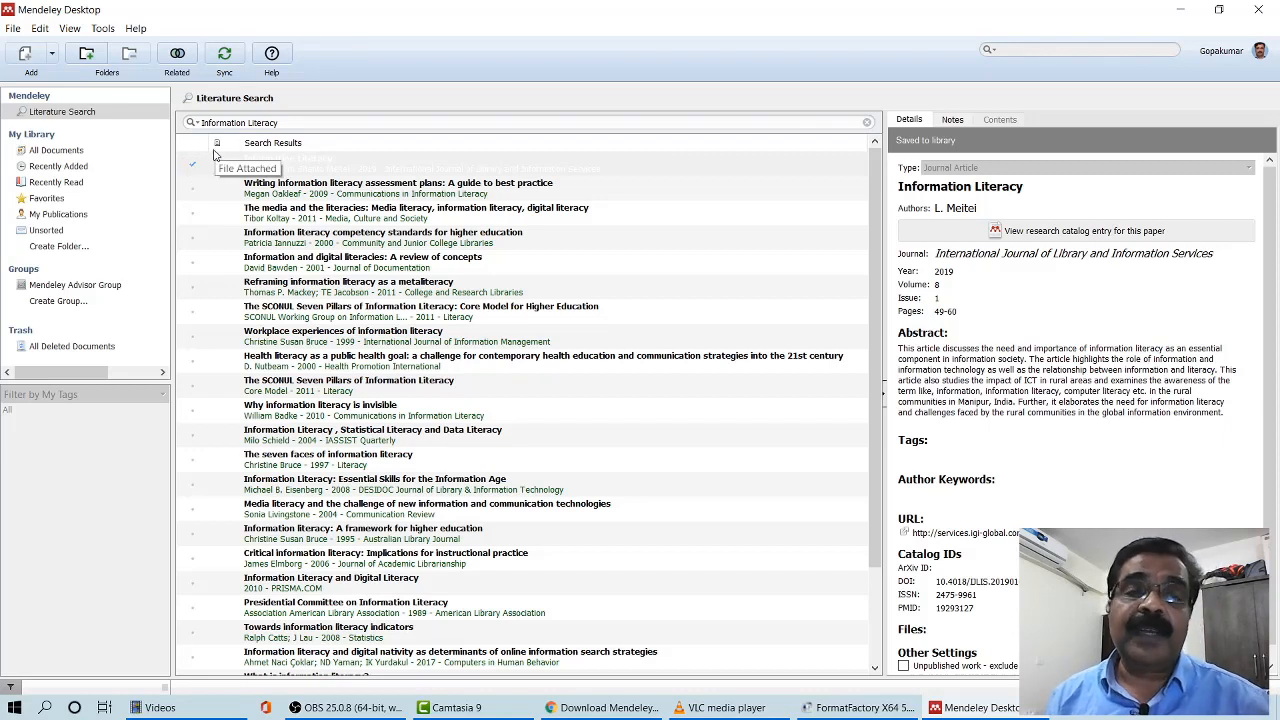
click(185, 197)
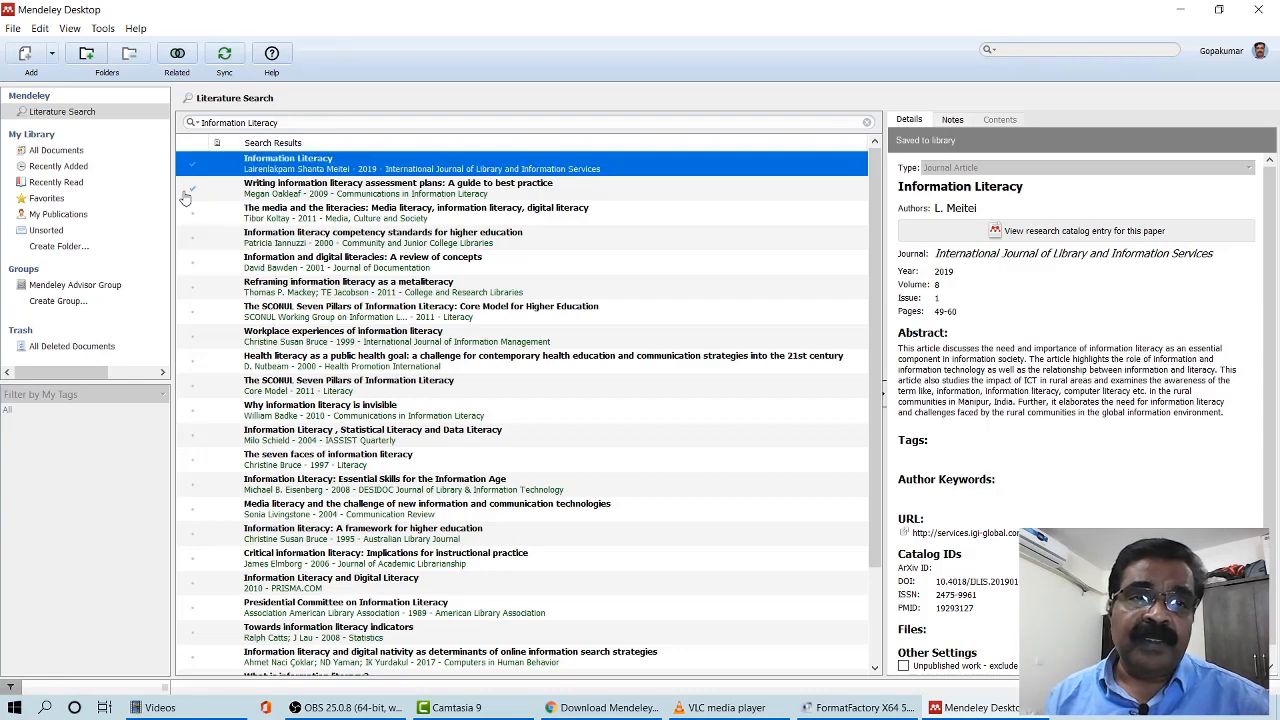
click(320, 198)
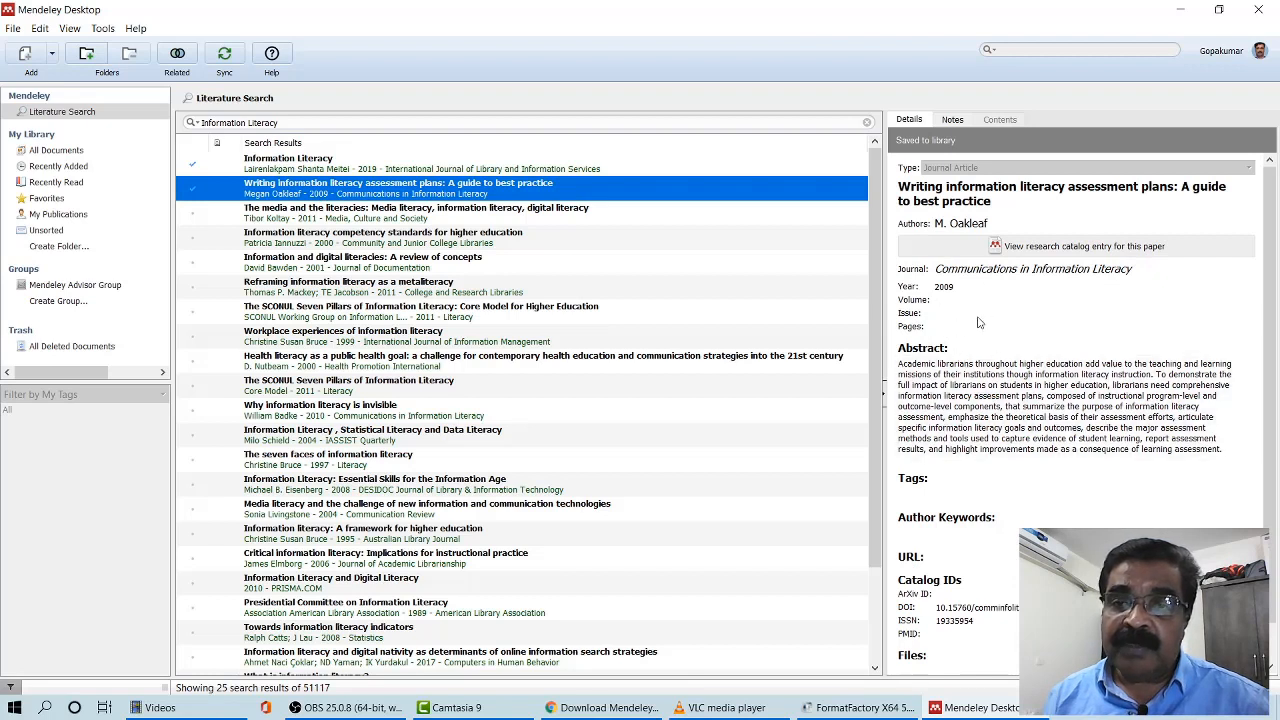
scroll(1050, 490, down, 1)
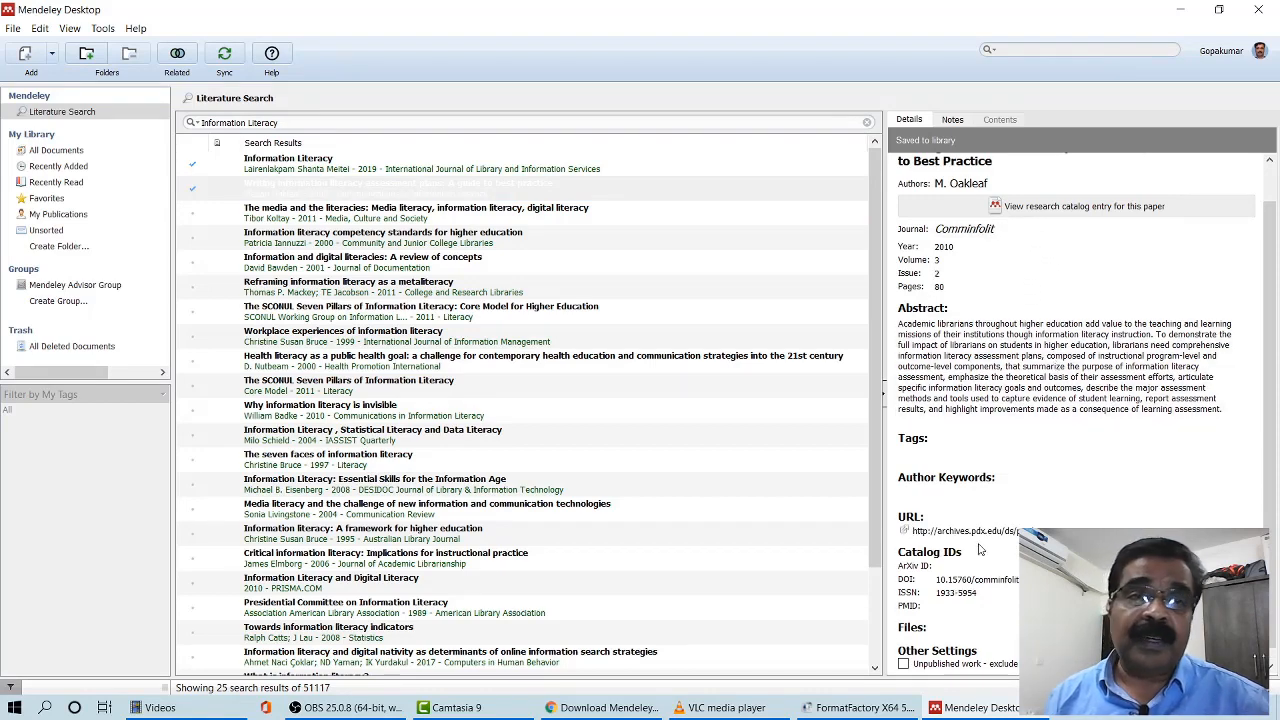
click(386, 214)
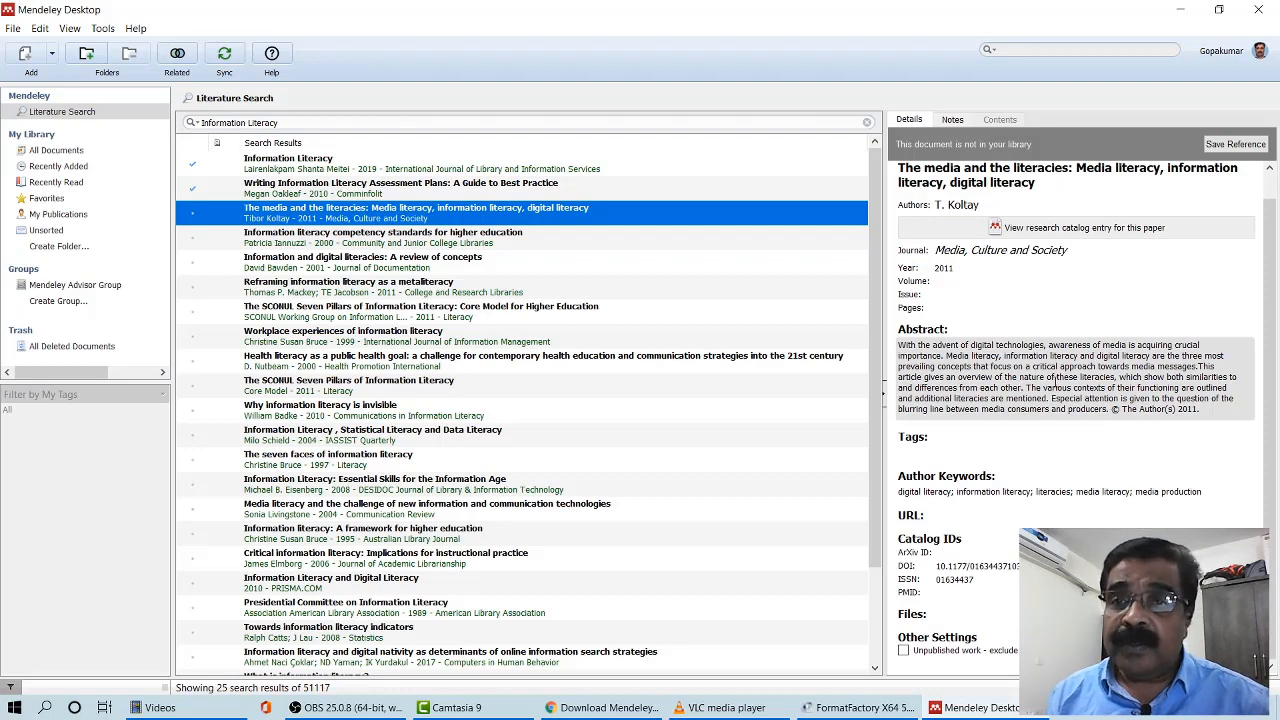
click(1230, 145)
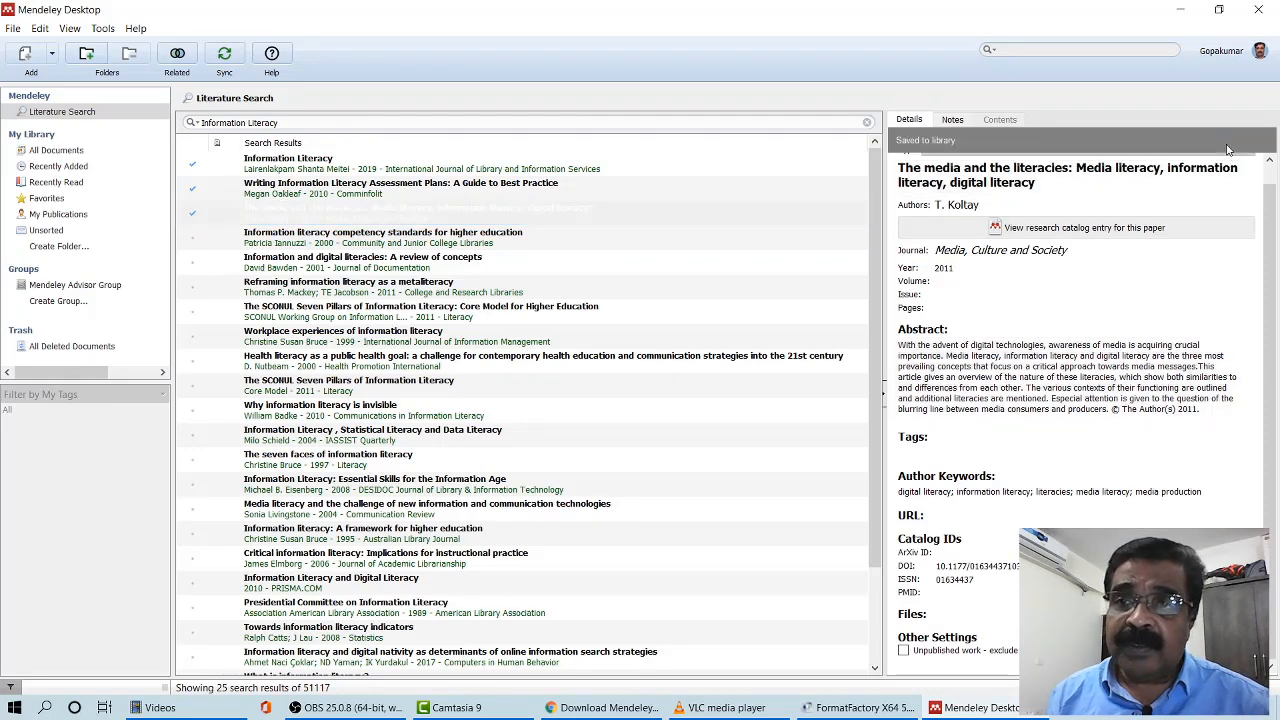
click(388, 244)
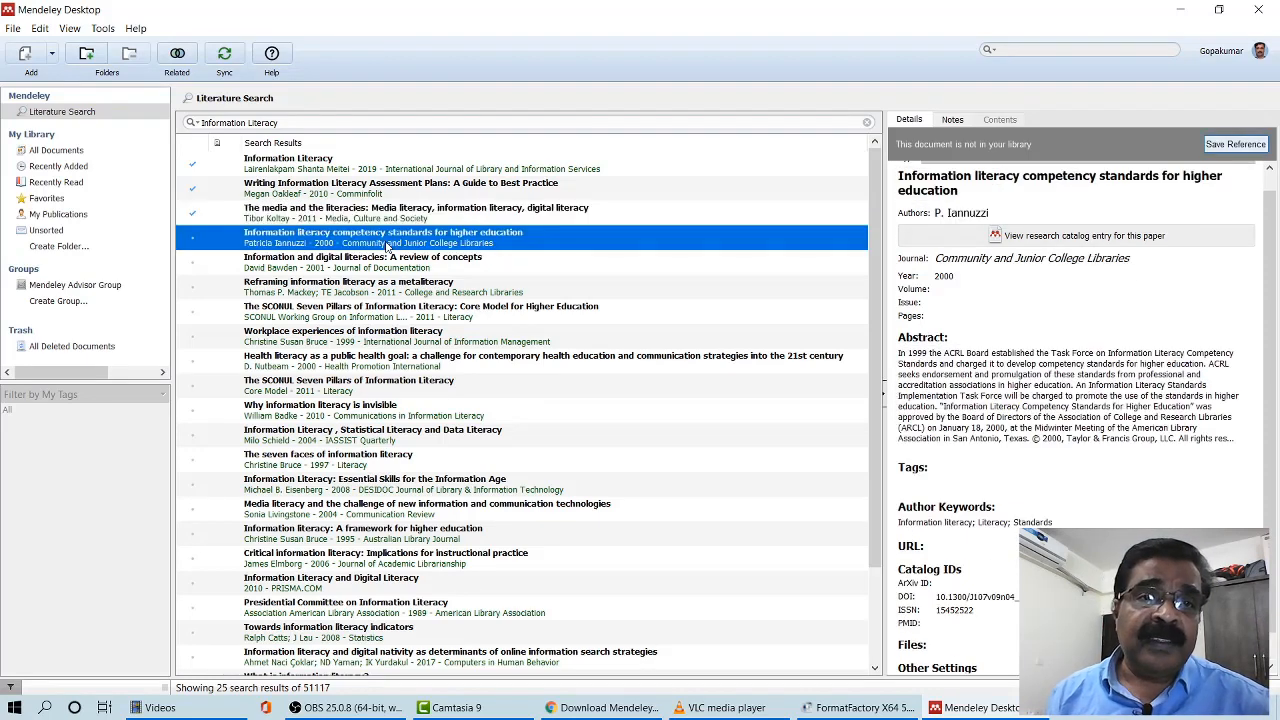
click(1229, 147)
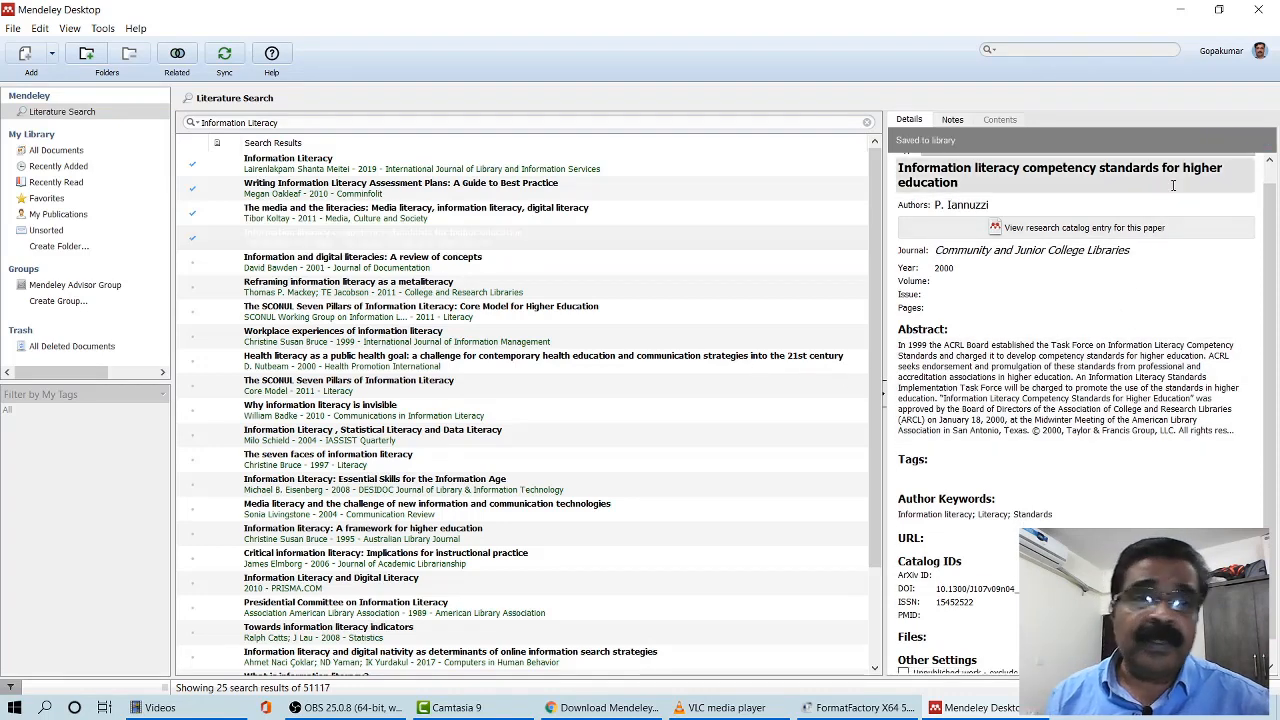
- Save the metaliteracy, SCONUL Seven Pillars and 'Why information literacy is invisible' papers to the library
click(330, 268)
click(332, 289)
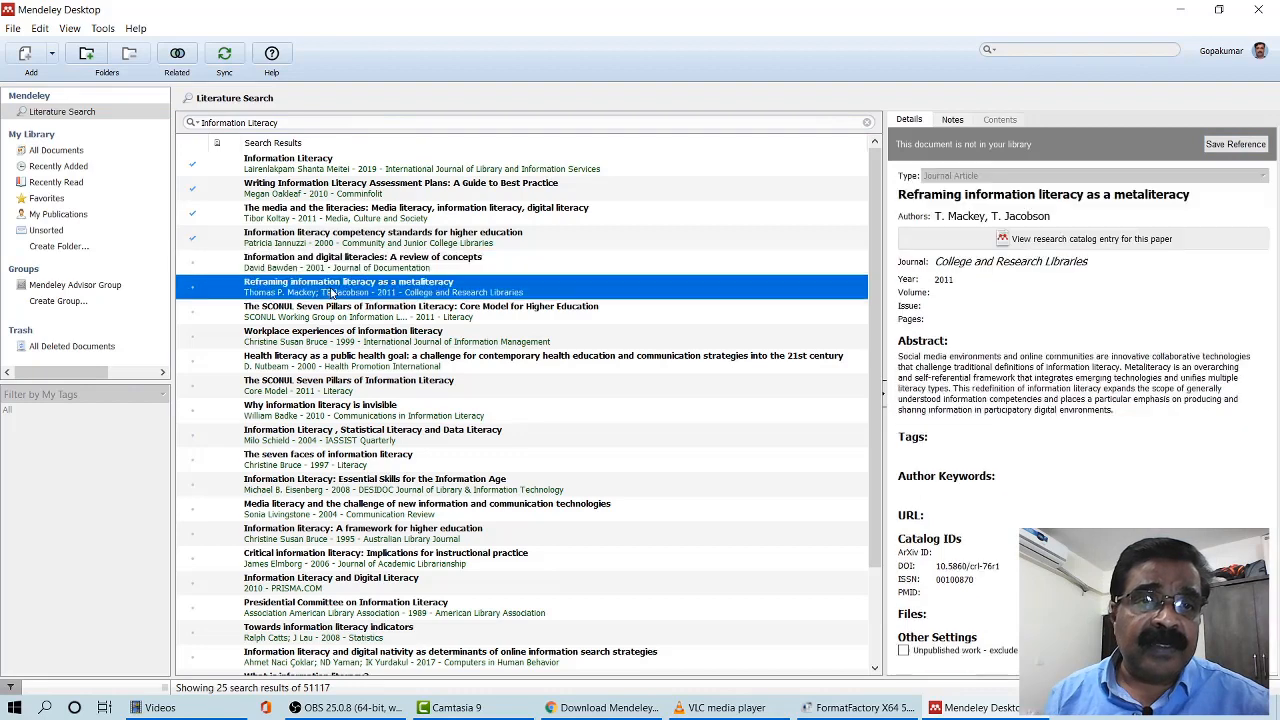
click(192, 288)
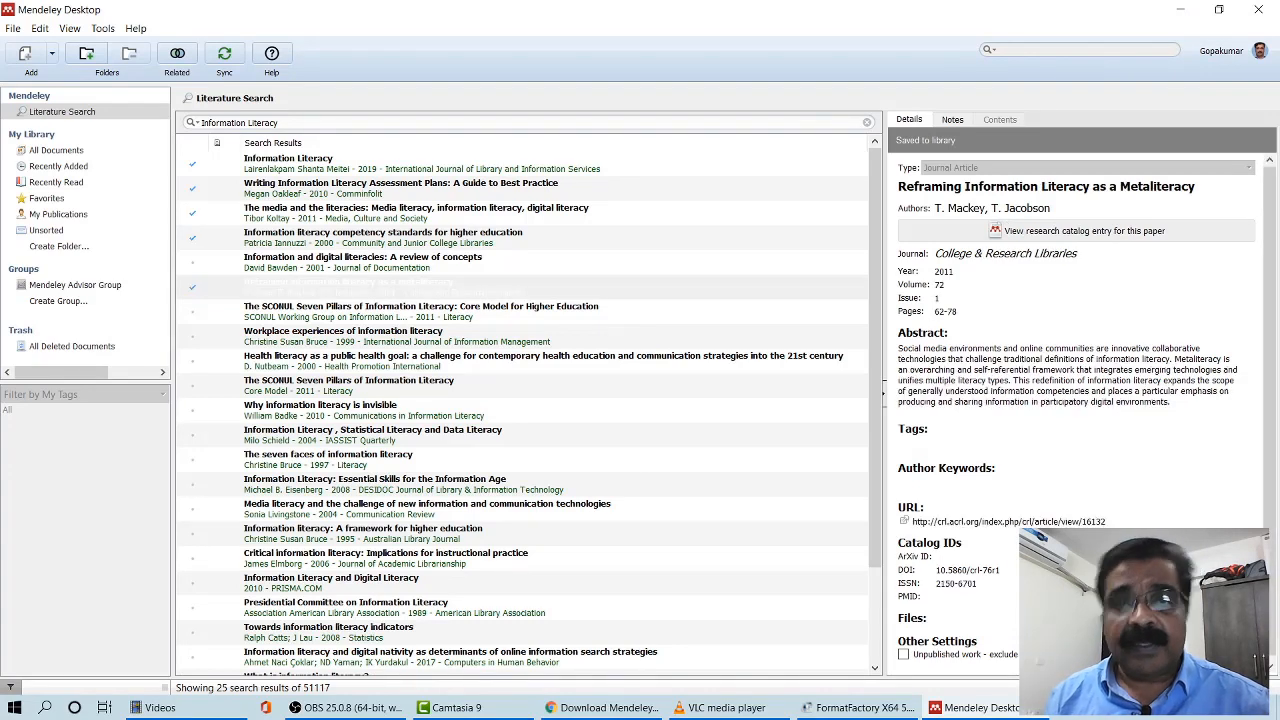
click(294, 316)
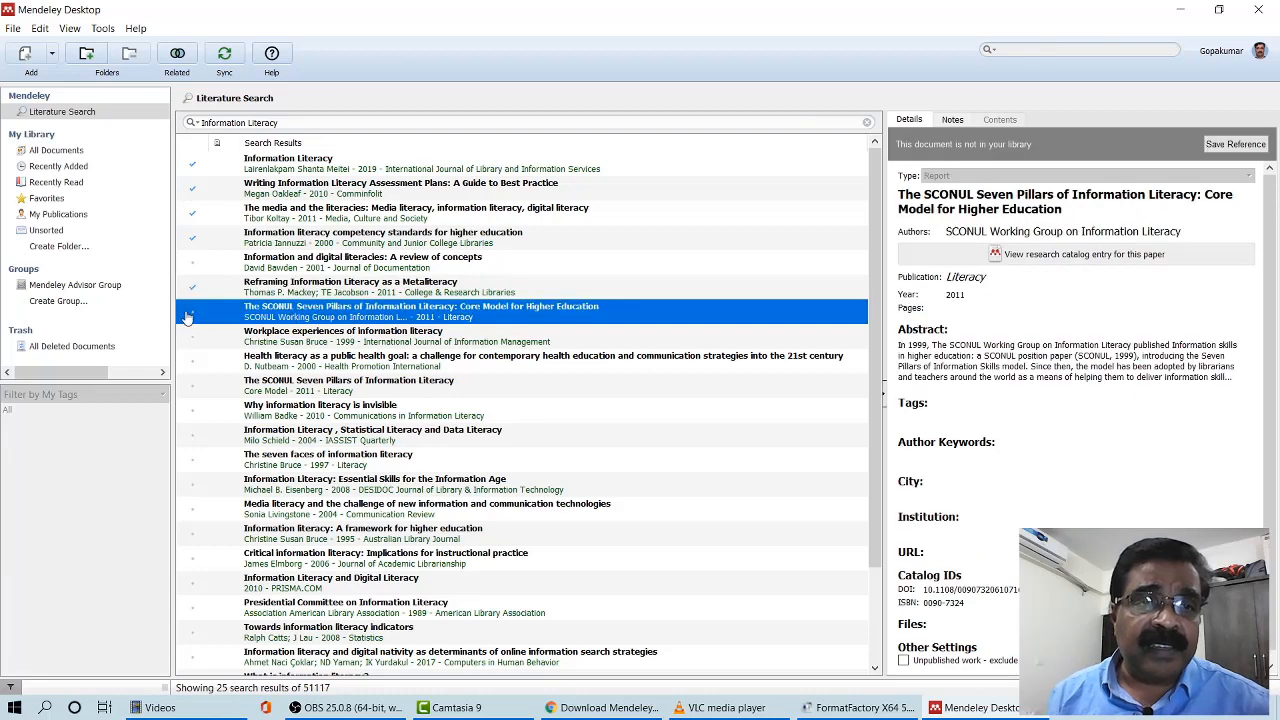
click(188, 316)
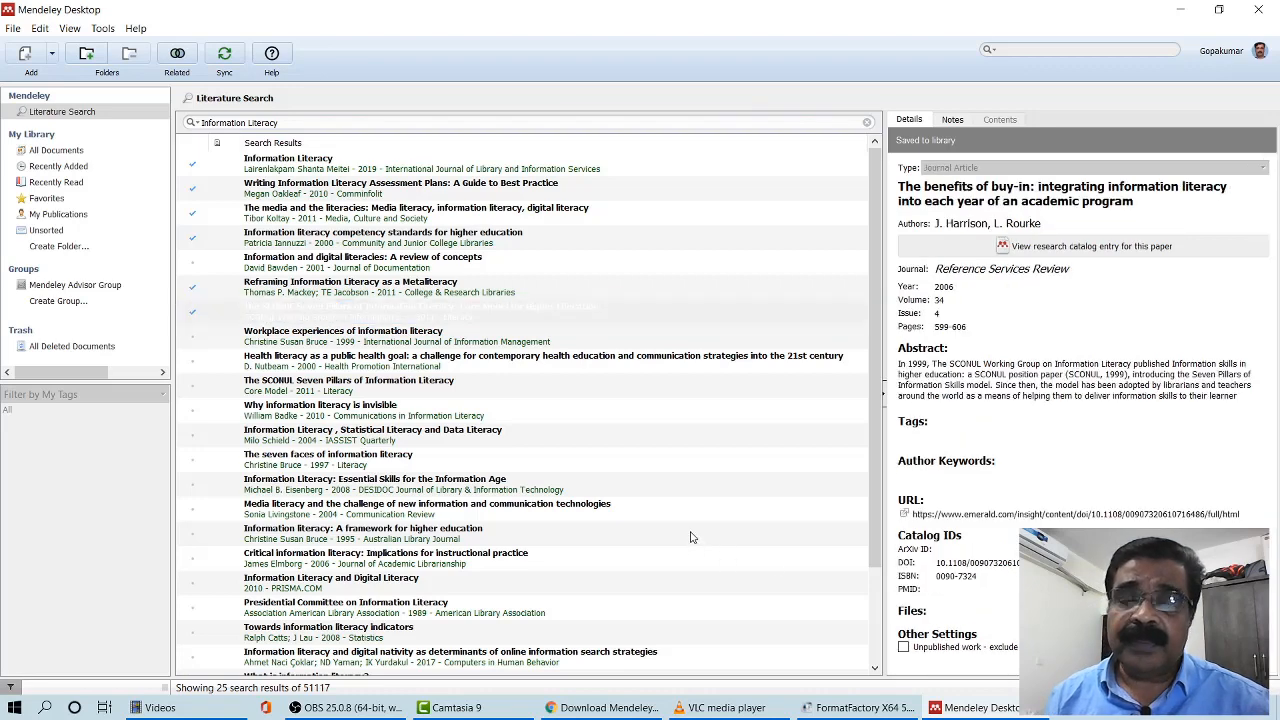
click(277, 333)
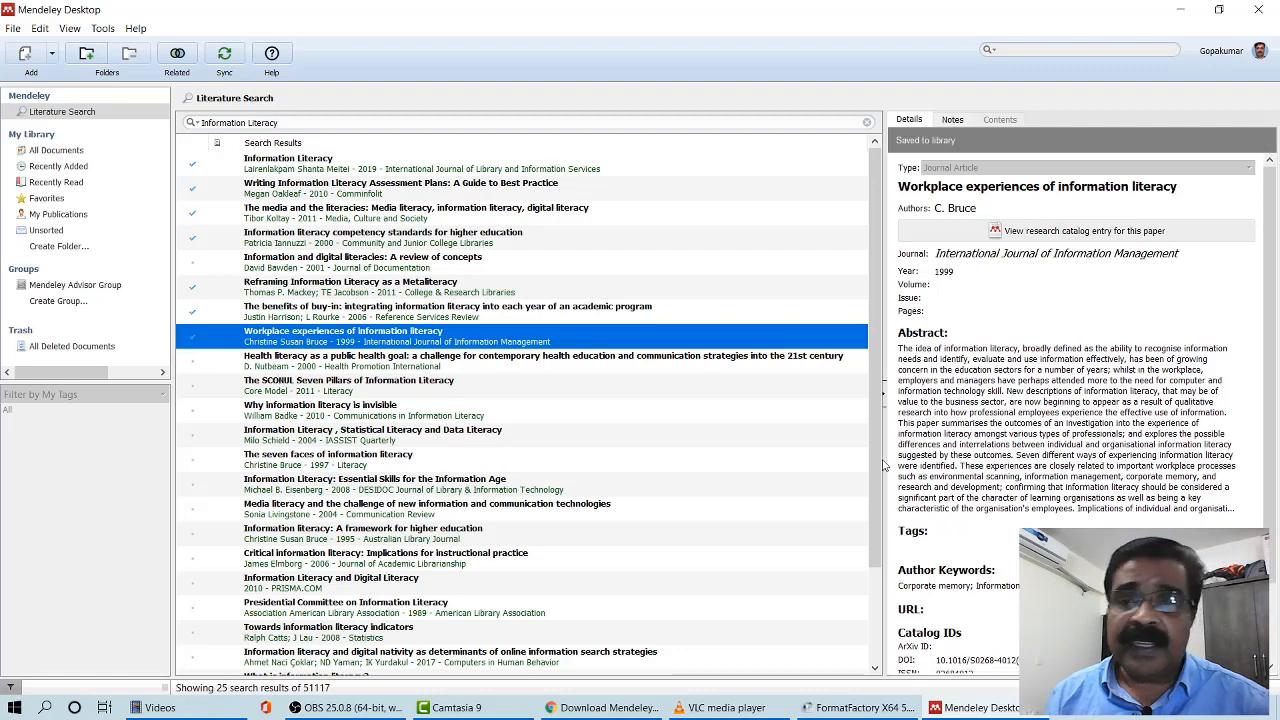
scroll(1080, 400, down, 1)
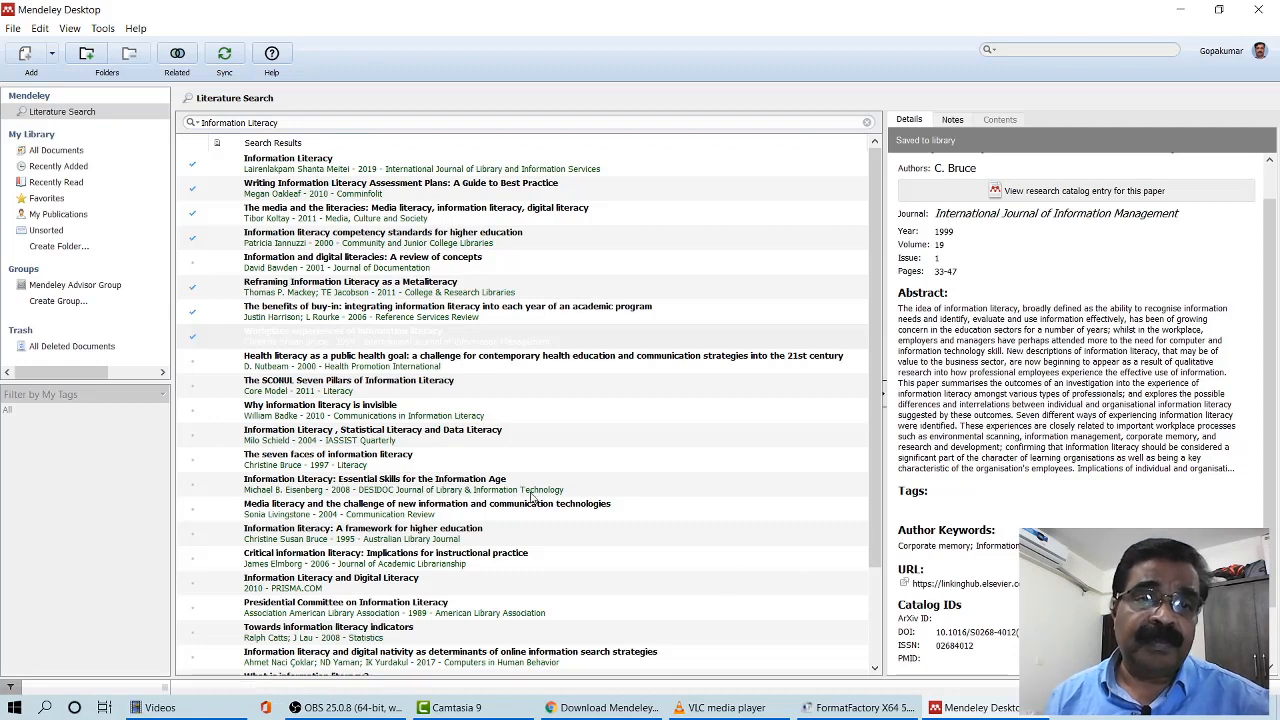
click(380, 418)
click(192, 411)
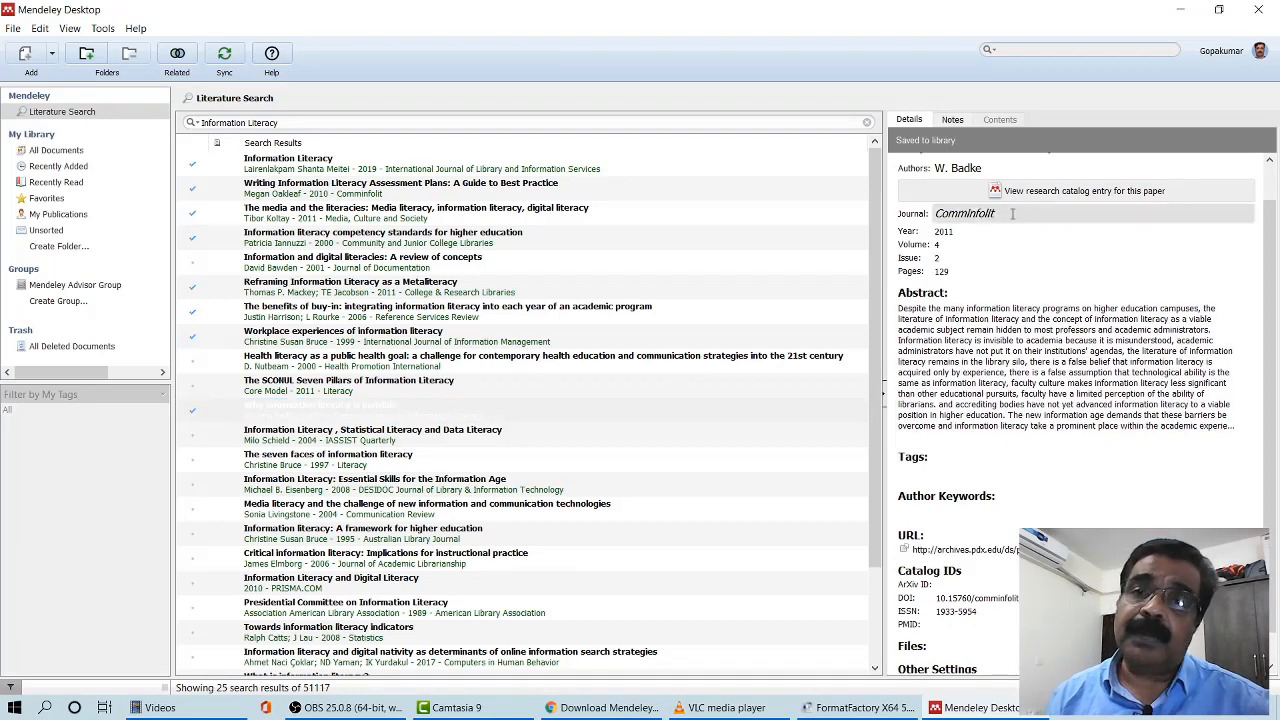
click(305, 491)
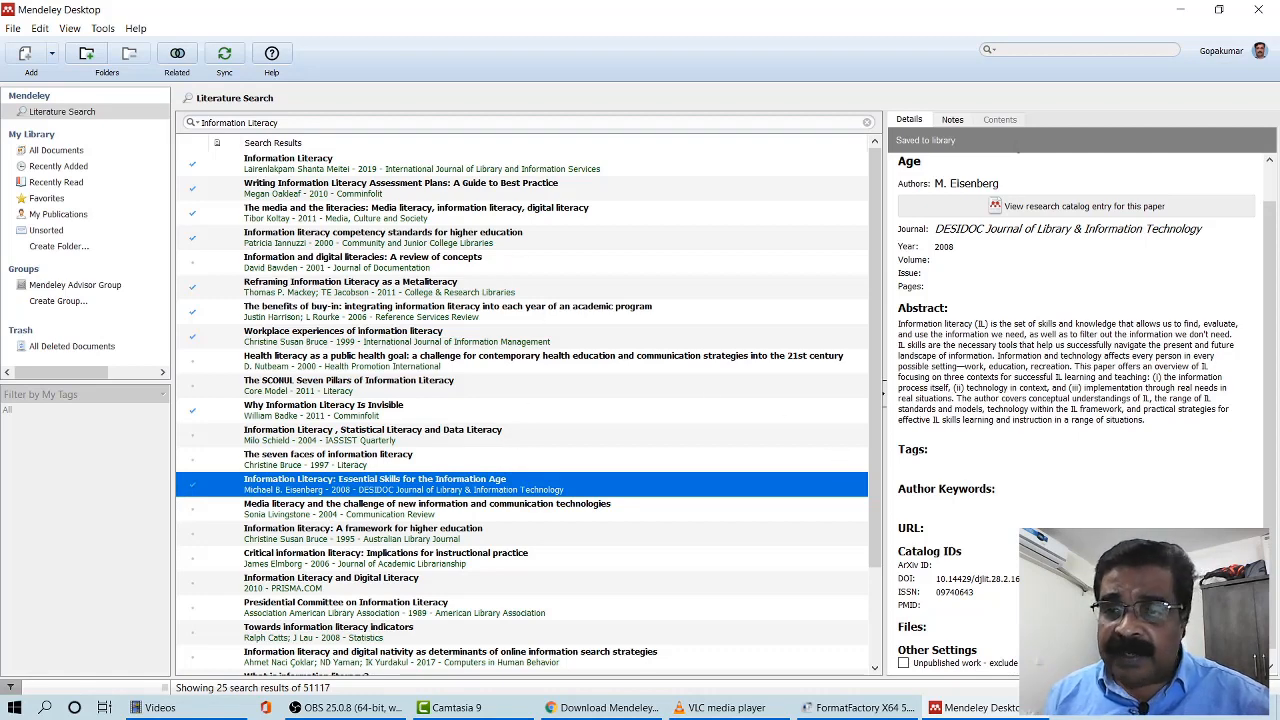
scroll(477, 520, down, 2)
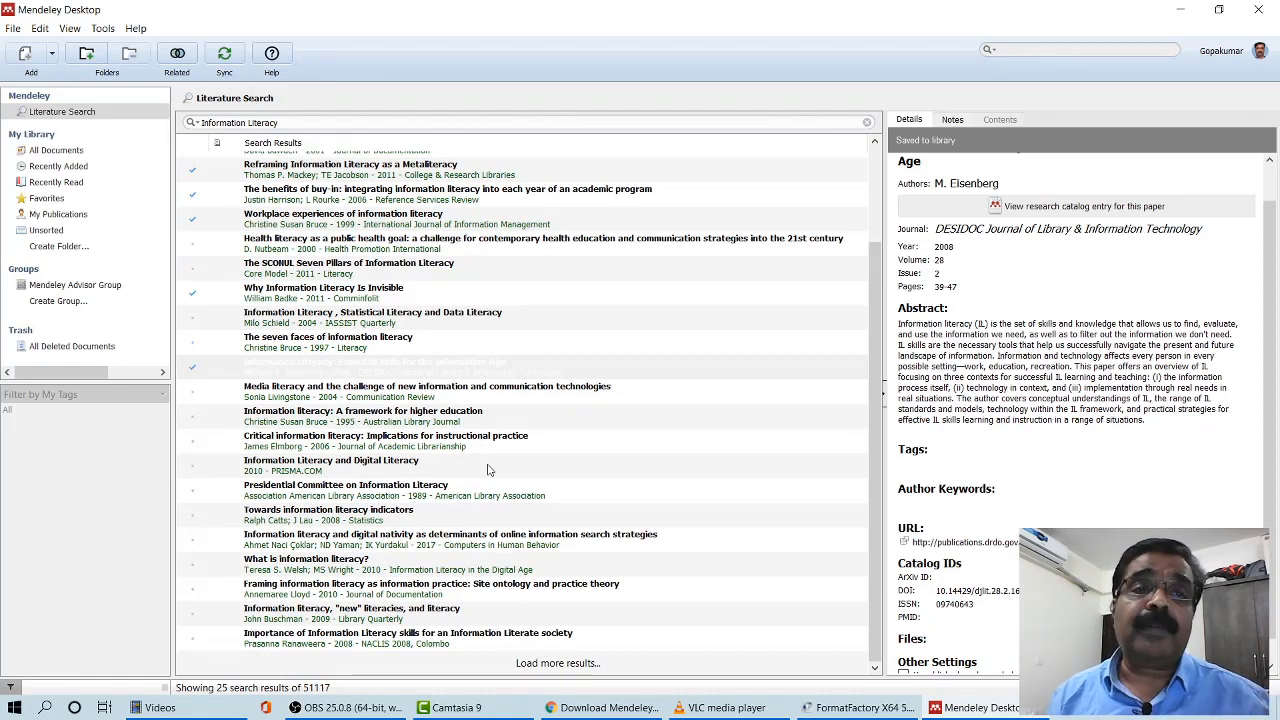
- Save 'What is information literacy?', load more results, and save the Threshold concepts paper
click(374, 568)
click(193, 564)
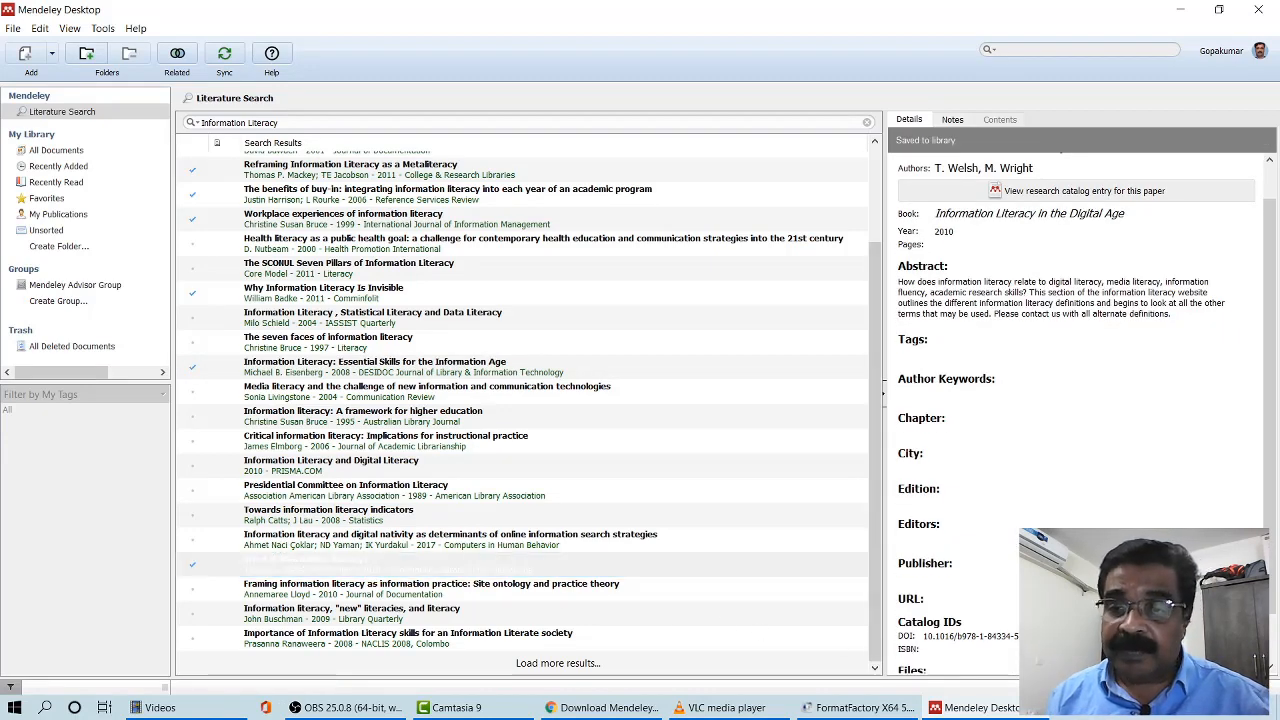
click(543, 667)
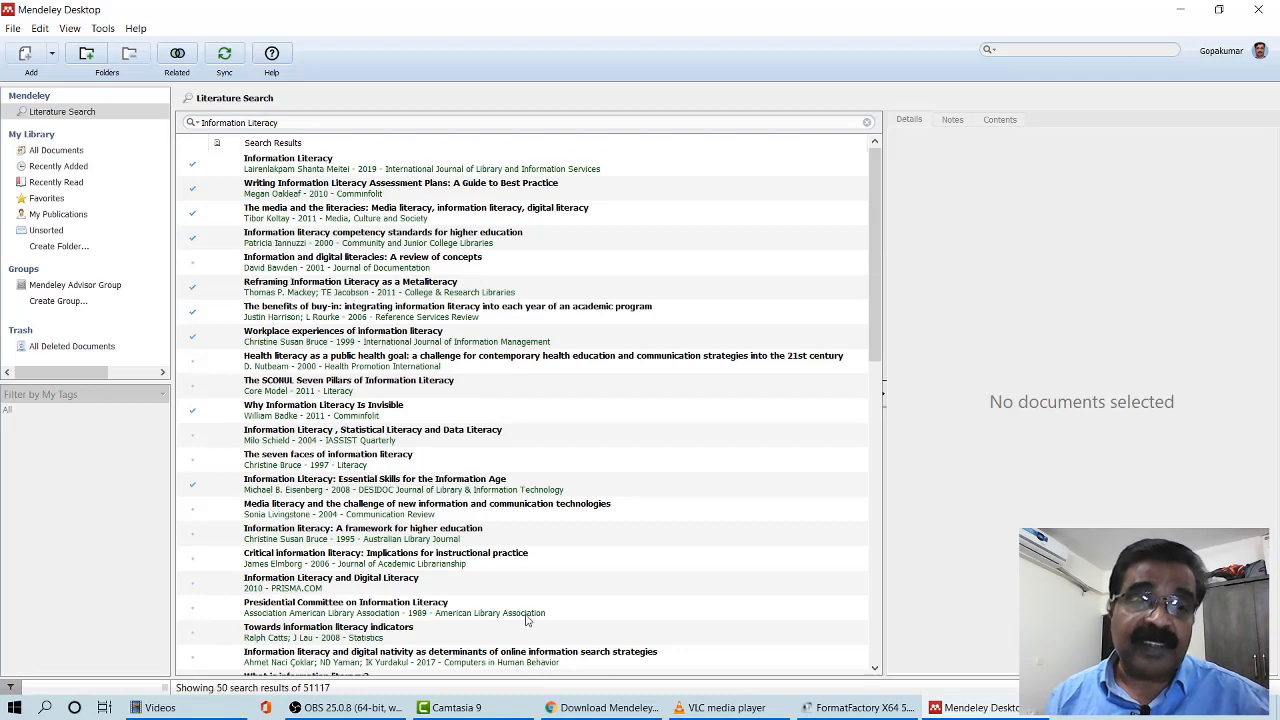
scroll(533, 605, down, 3)
scroll(533, 597, down, 3)
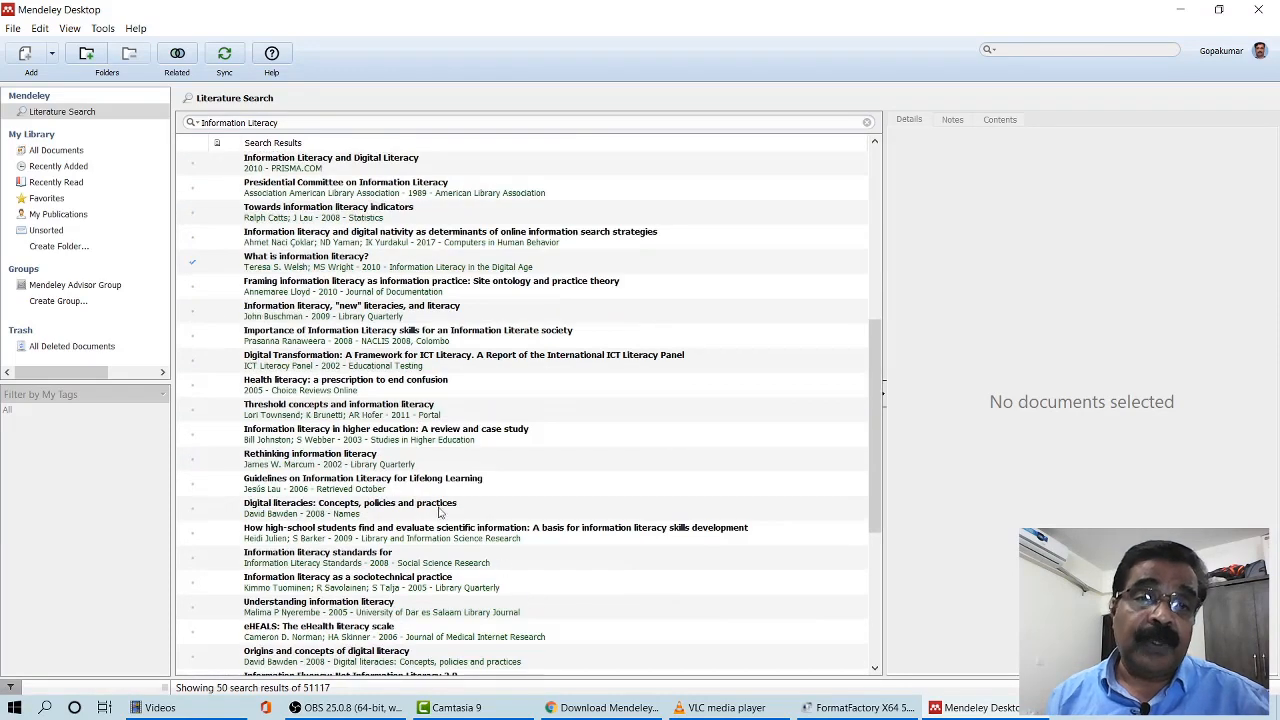
click(352, 410)
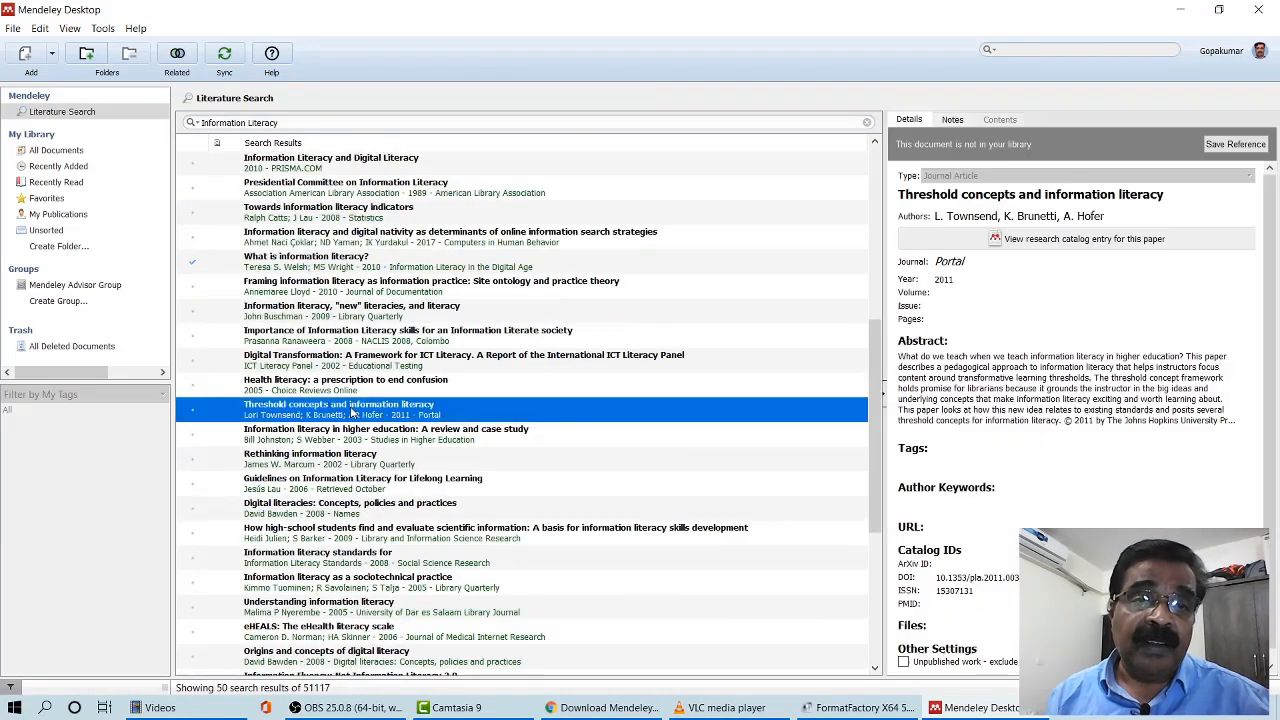
click(190, 414)
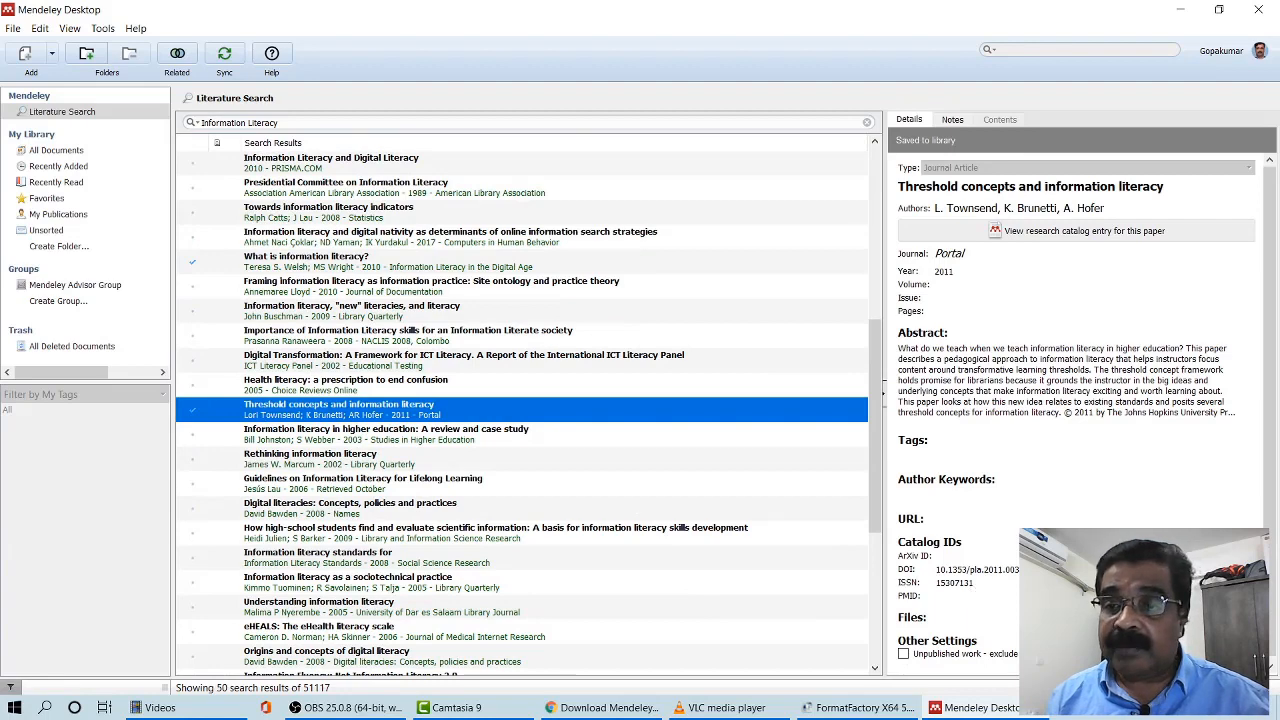
- Save the Lifelong Learning guidelines, Digital literacies and Teacher understandings and practice papers to the library
click(420, 483)
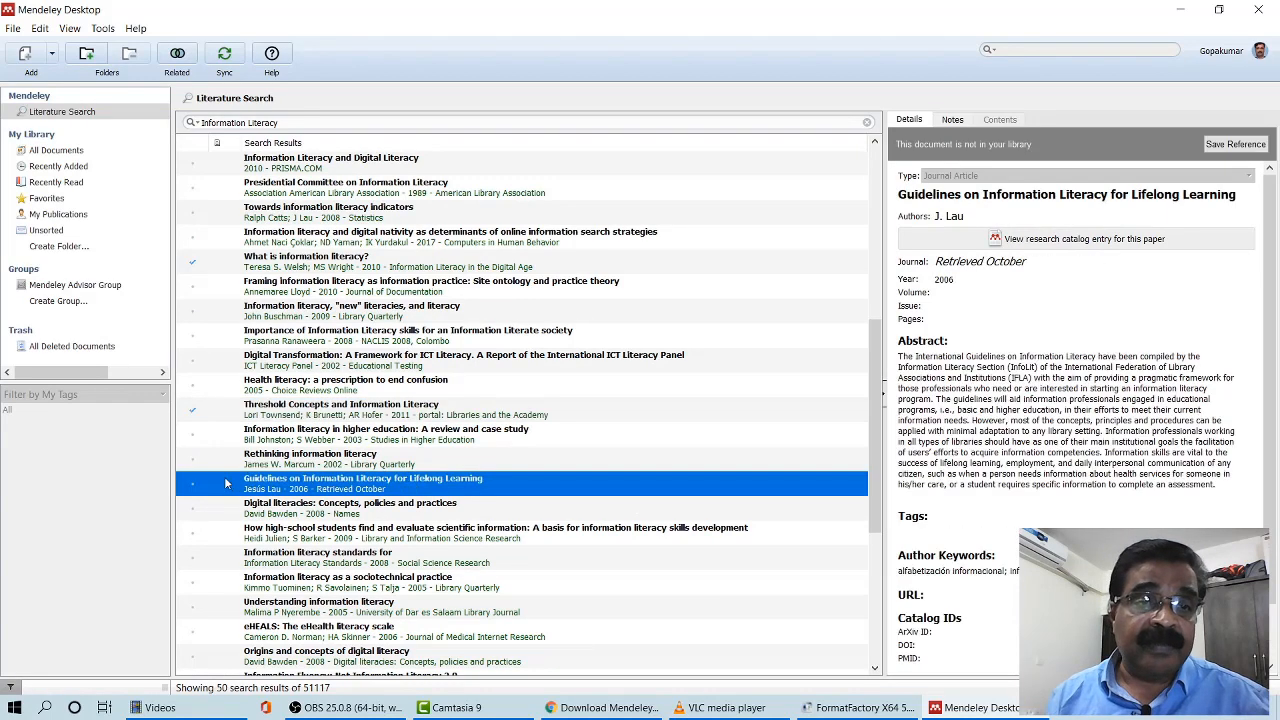
click(187, 487)
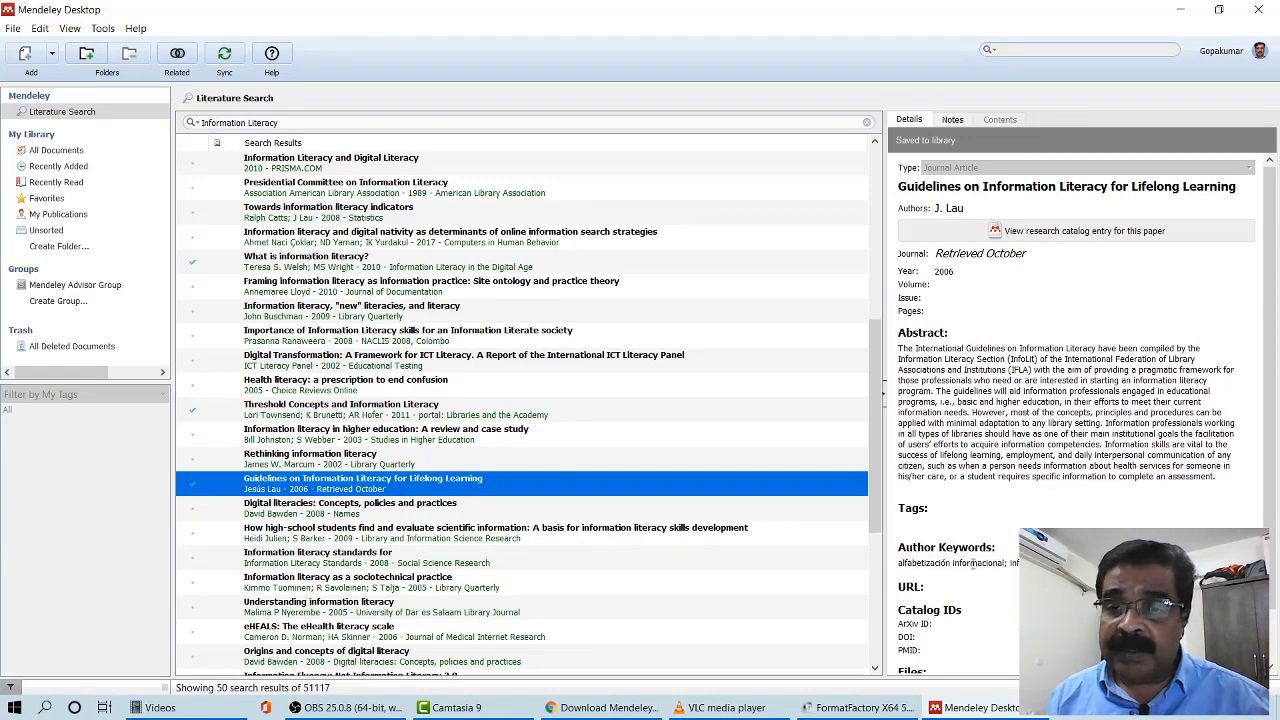
click(343, 512)
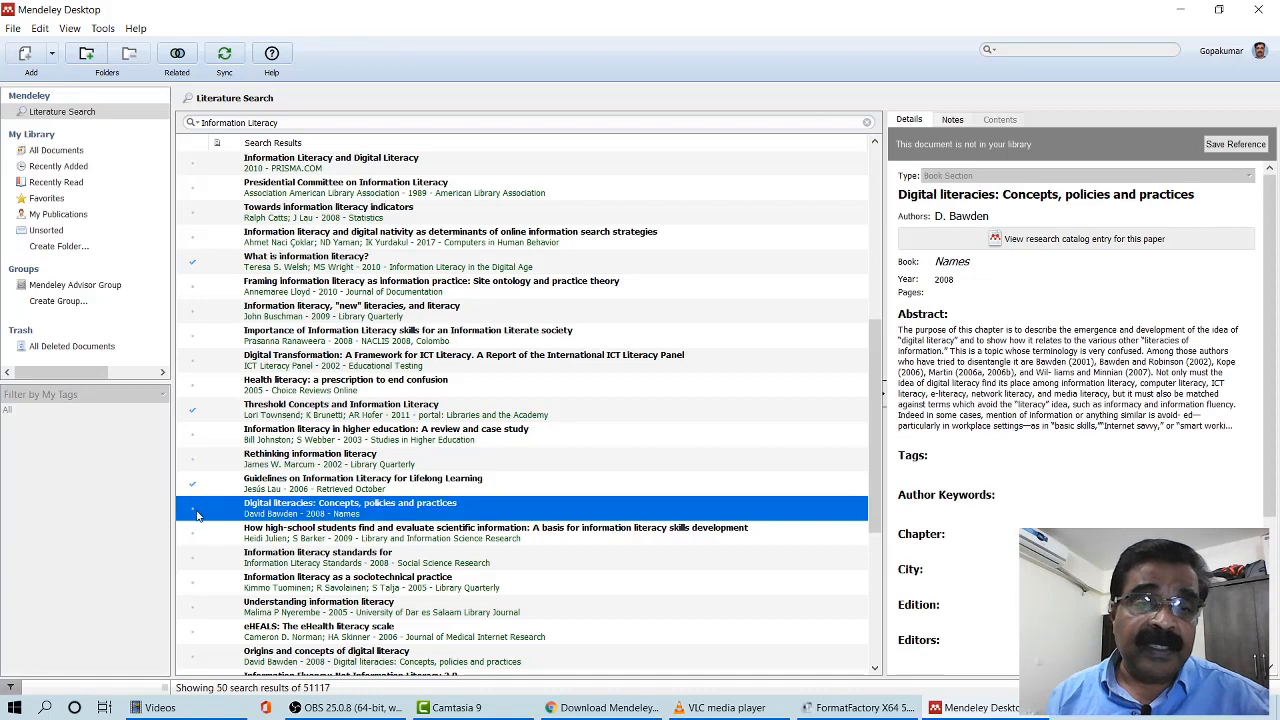
click(531, 490)
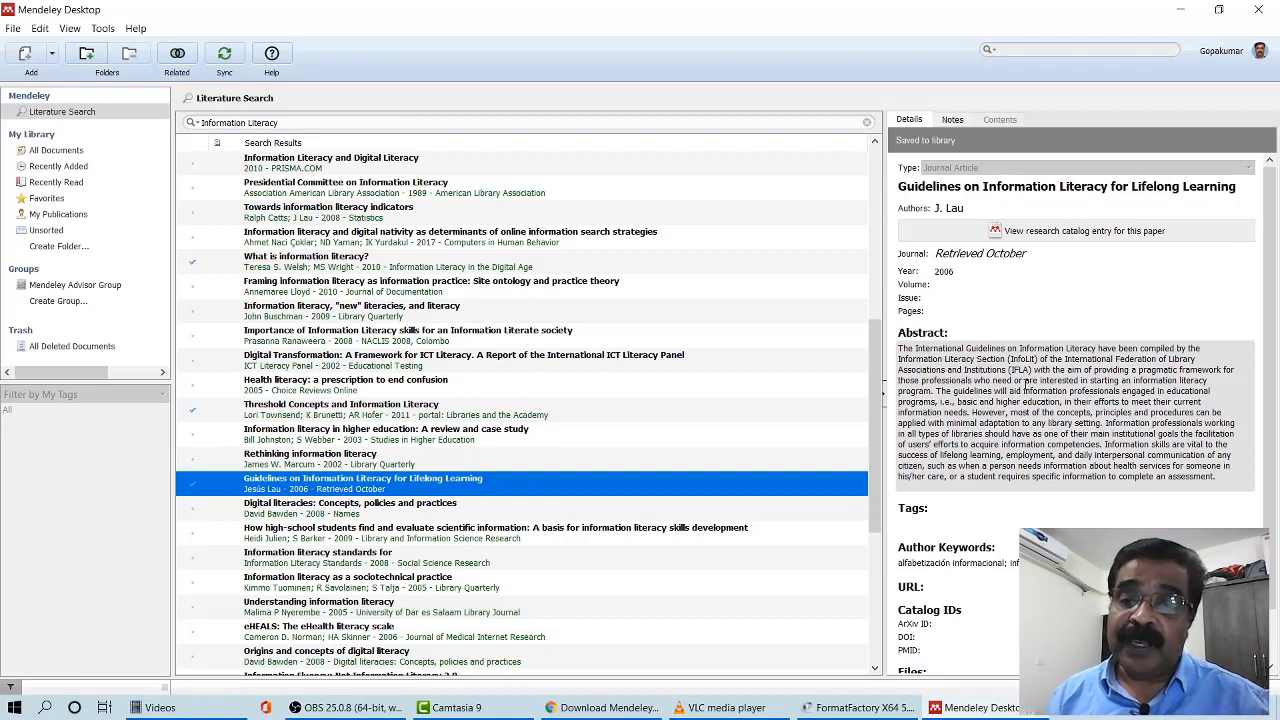
scroll(1024, 385, down, 1)
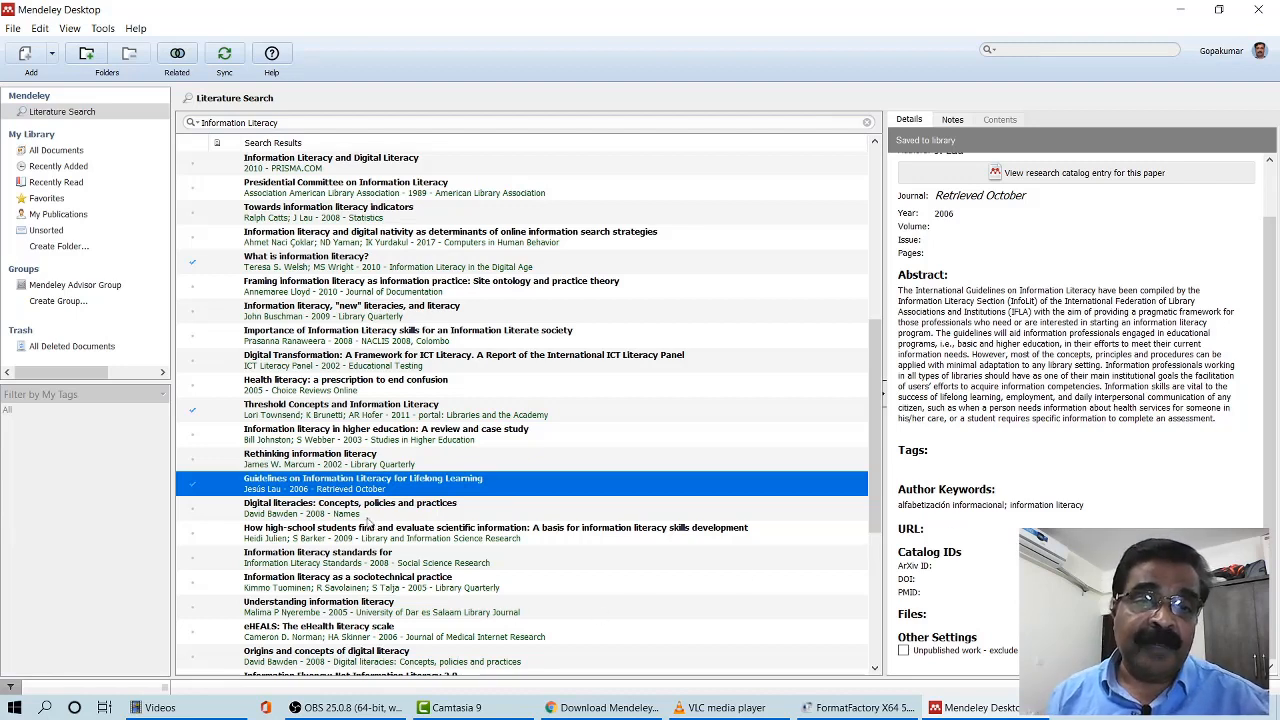
click(287, 511)
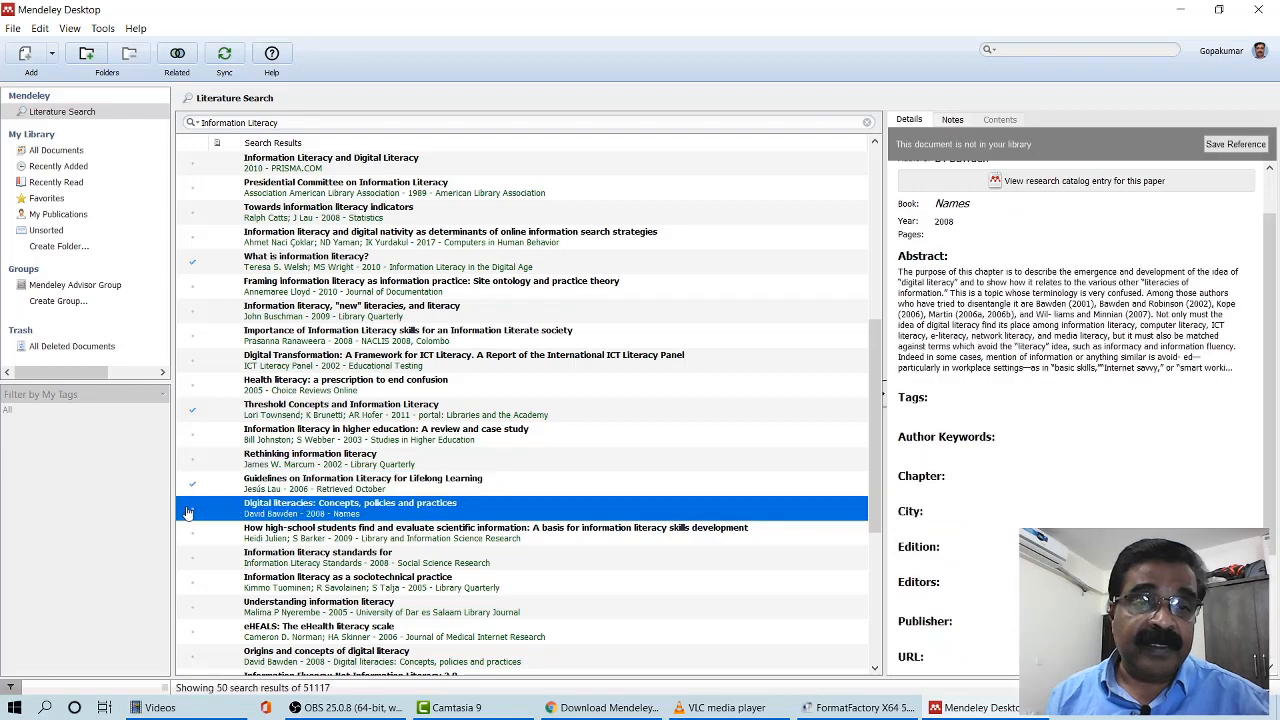
scroll(938, 570, down, 2)
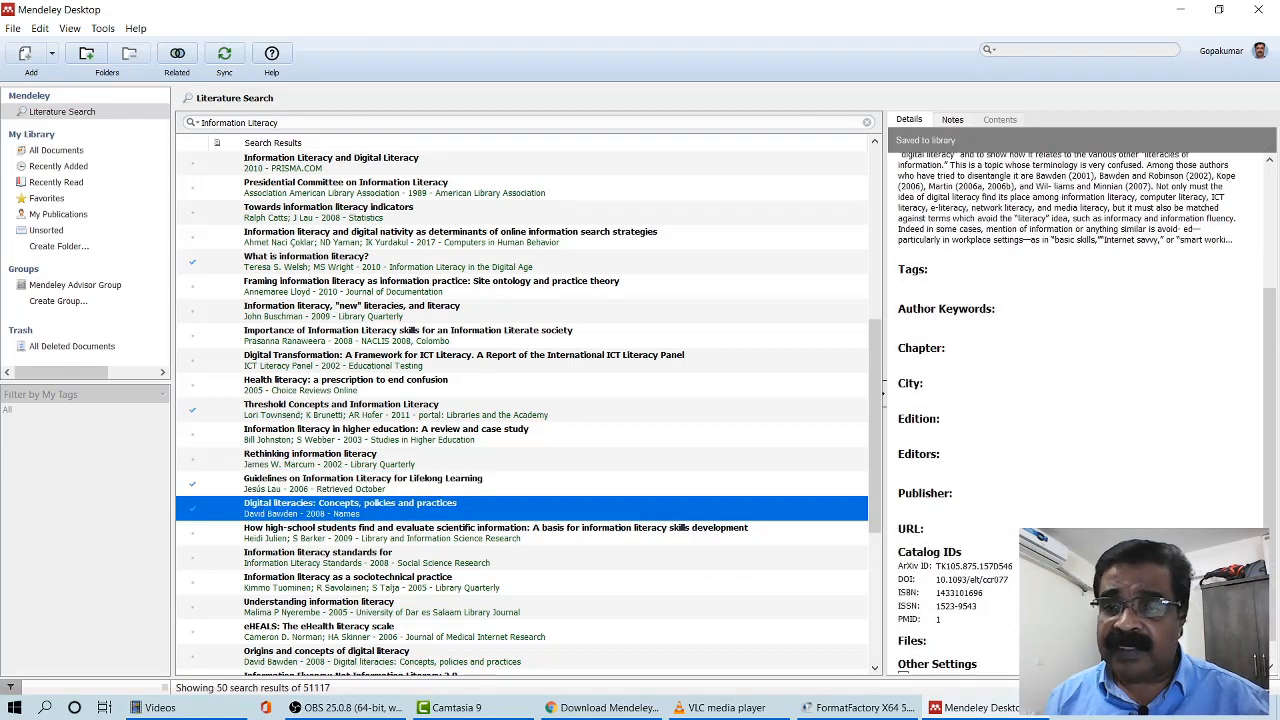
scroll(957, 578, up, 2)
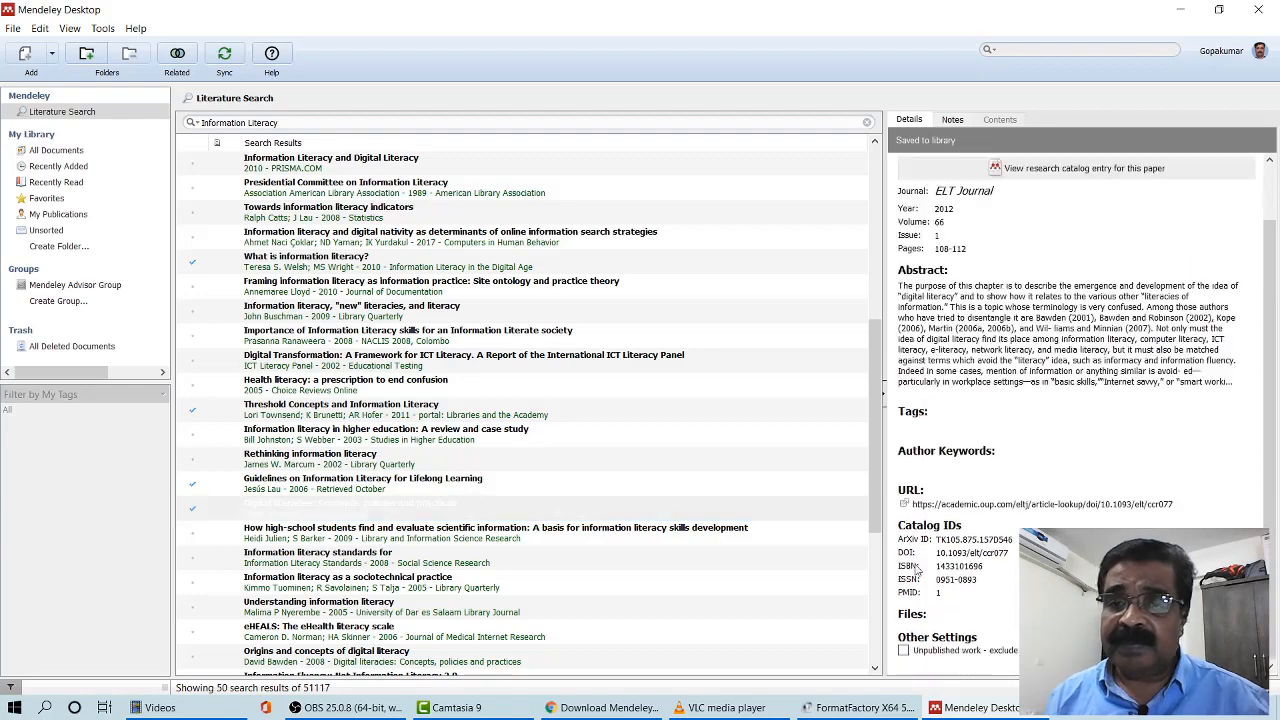
scroll(800, 547, up, 2)
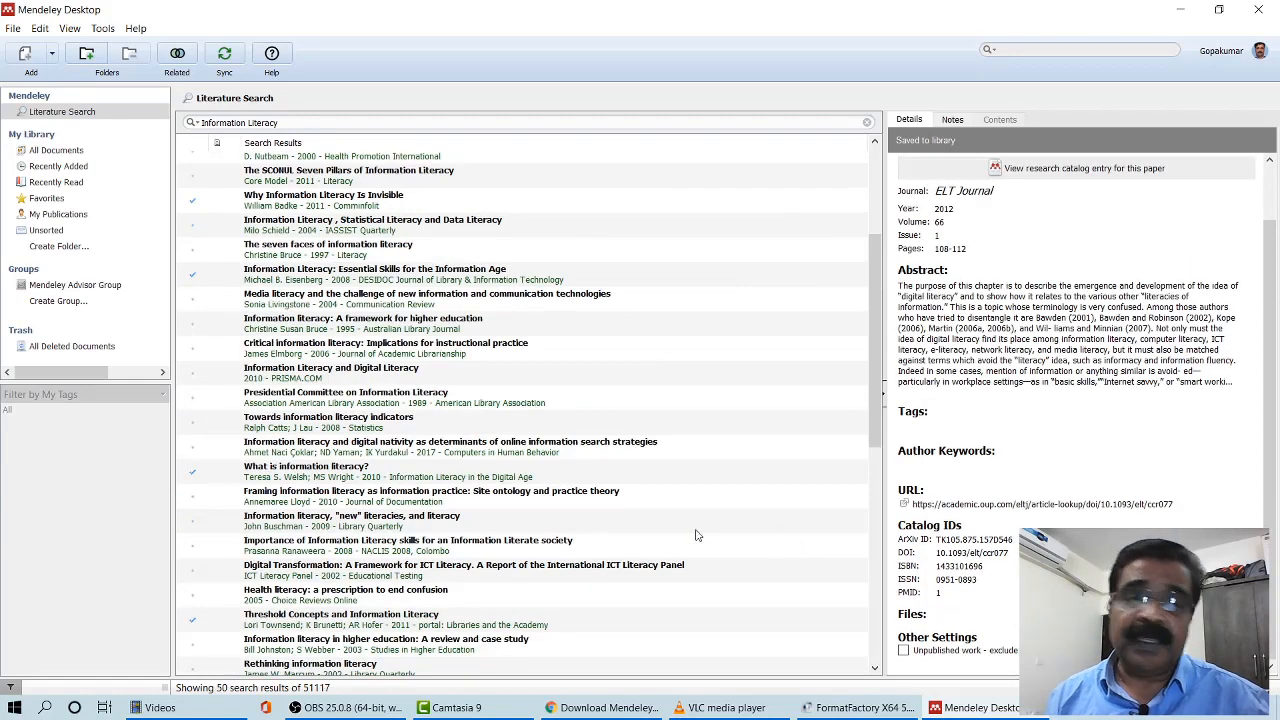
scroll(699, 535, down, 4)
scroll(688, 517, down, 3)
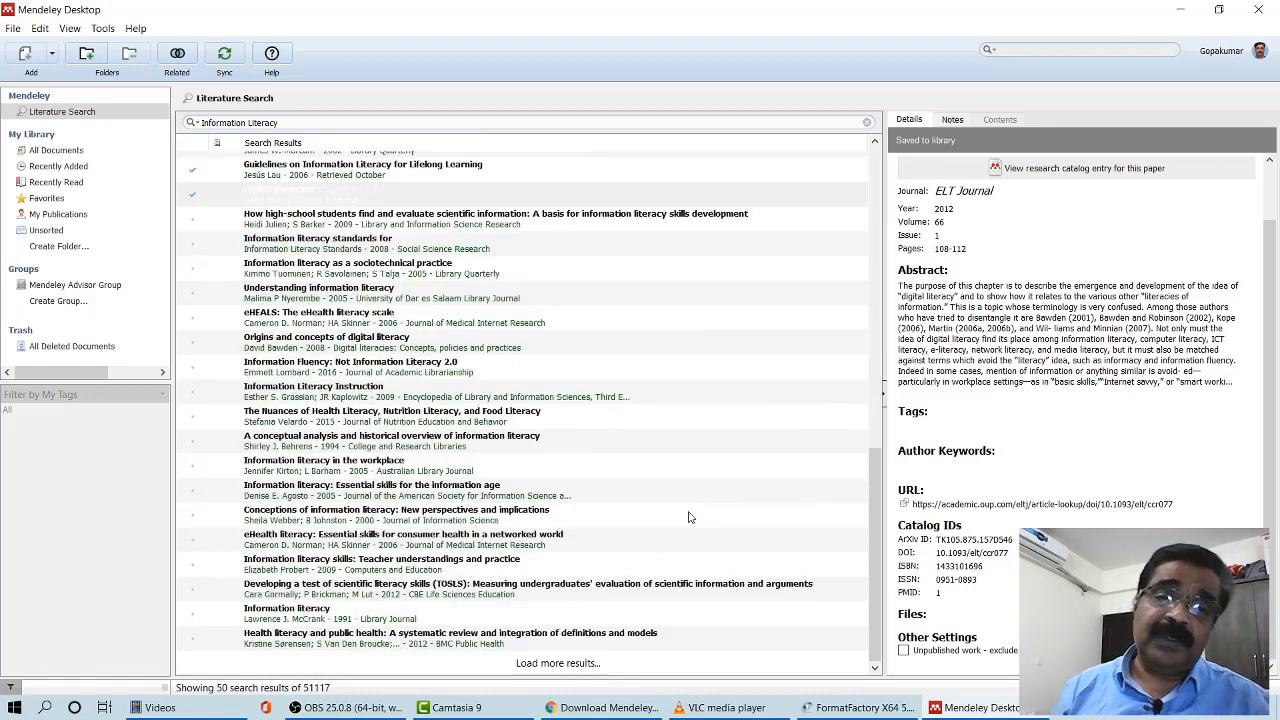
click(322, 568)
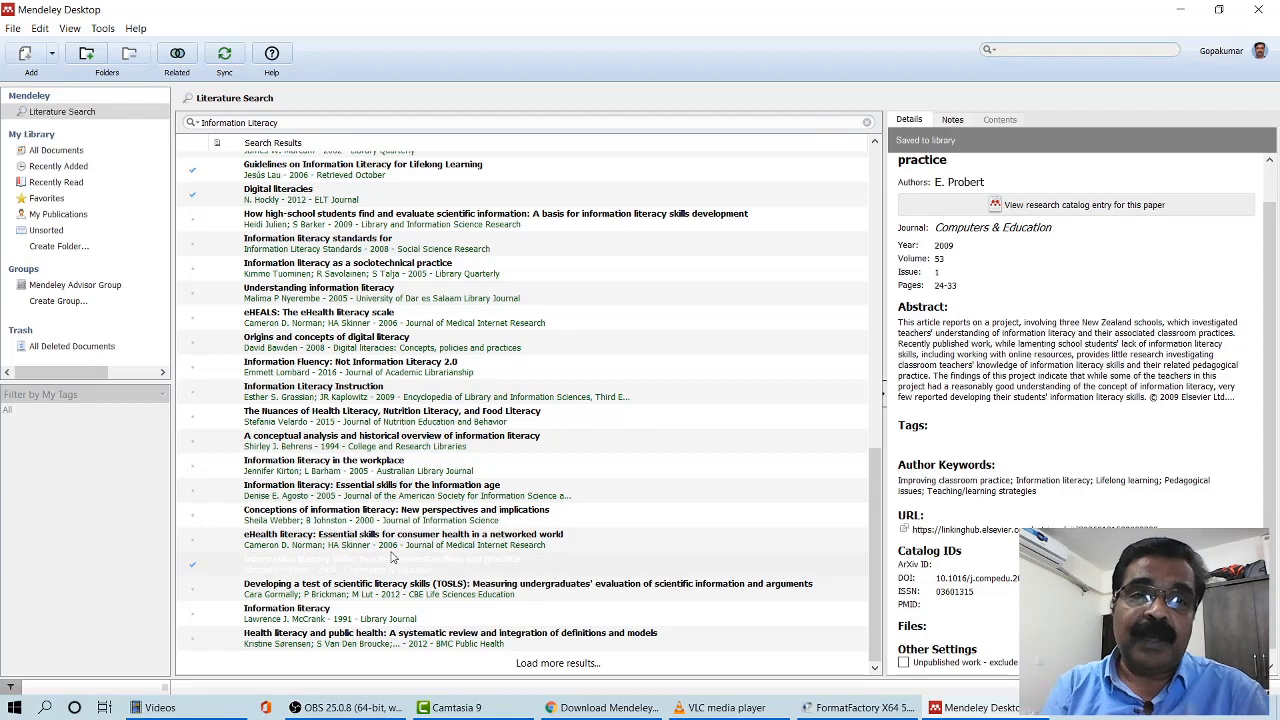
scroll(507, 257, up, 10)
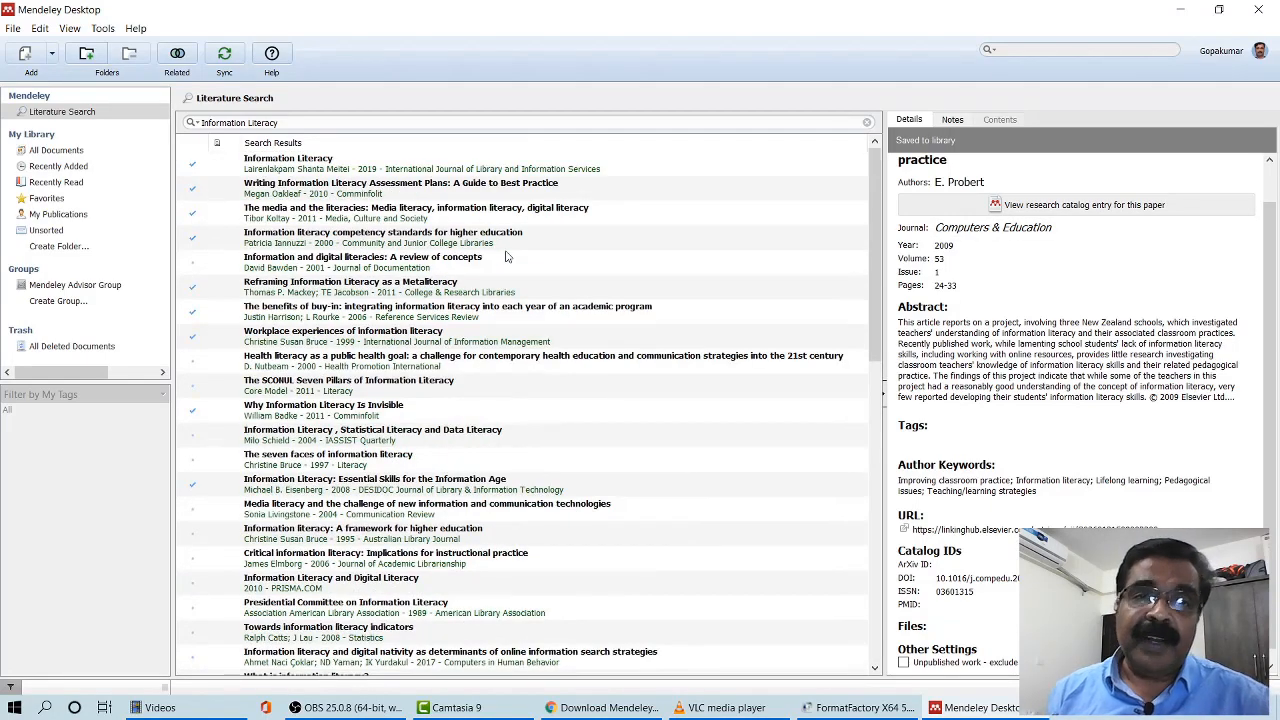
click(70, 152)
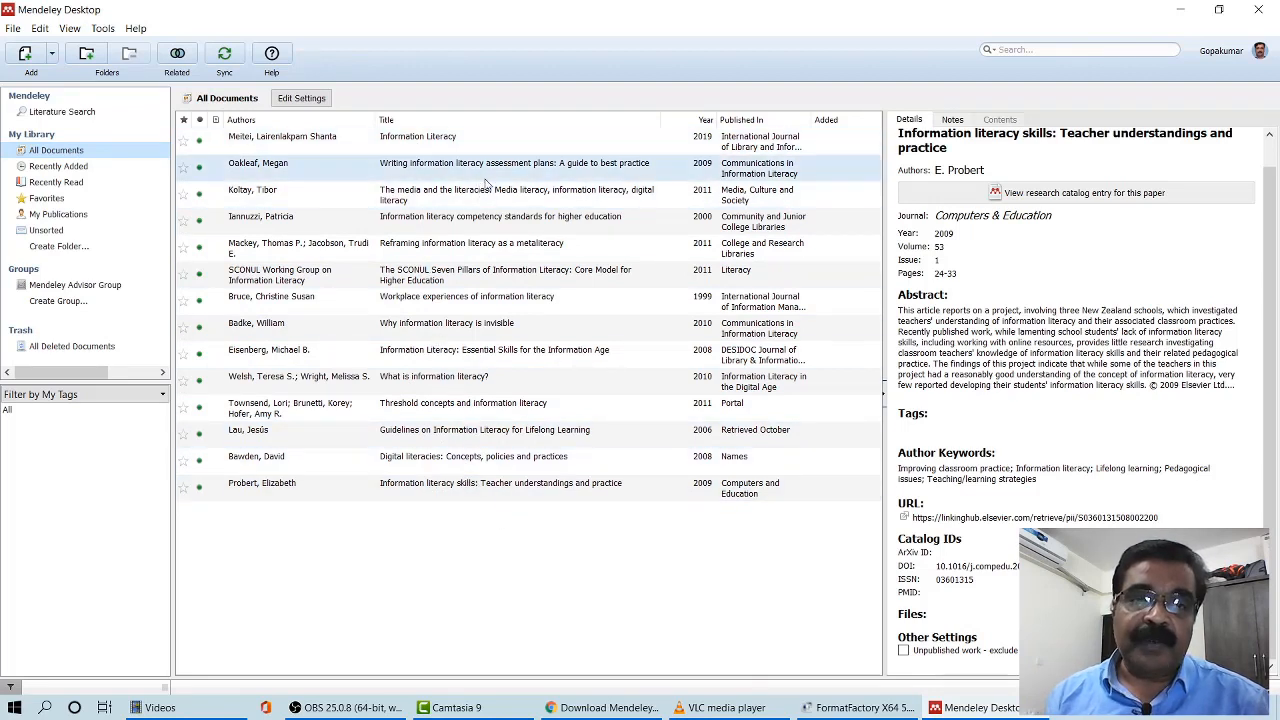
click(70, 29)
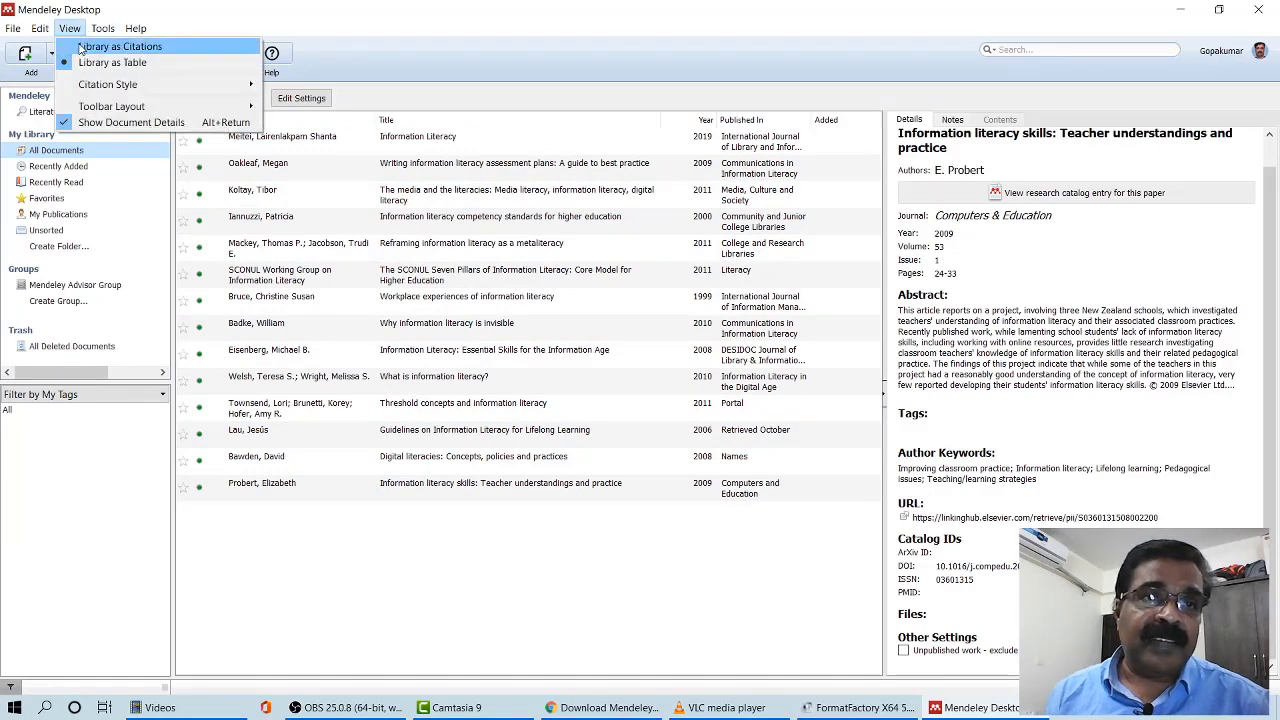
click(118, 47)
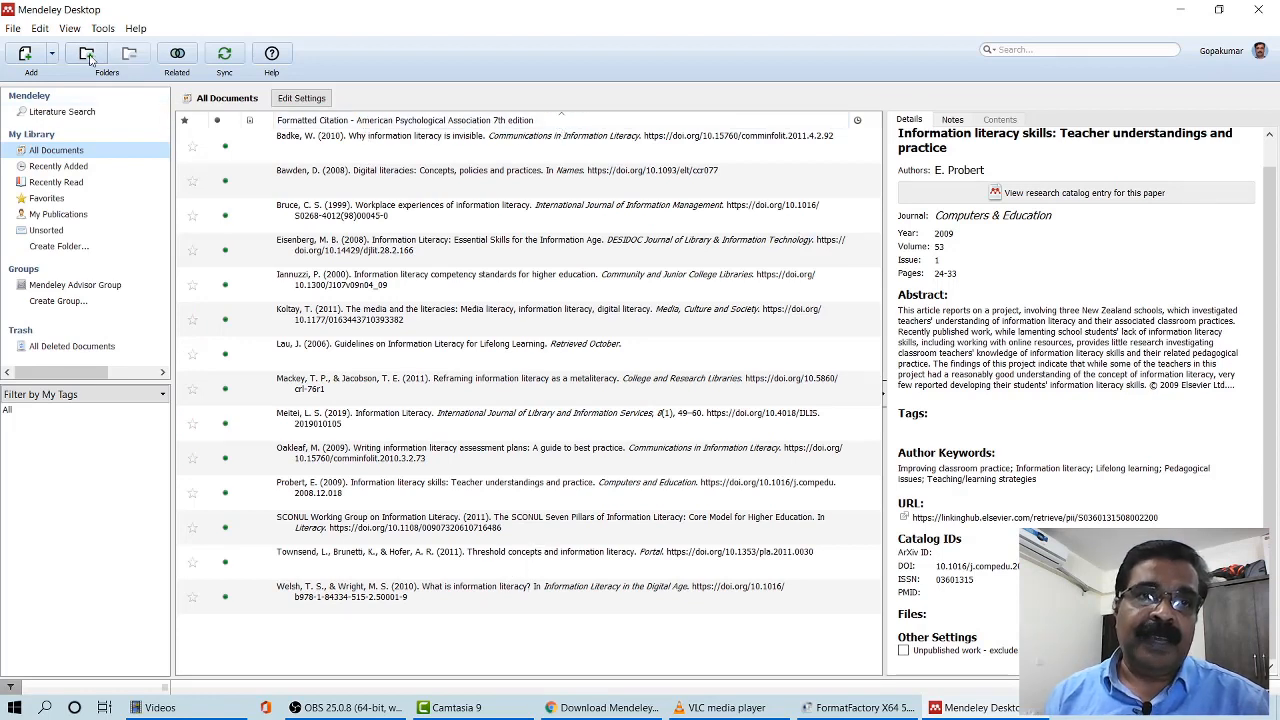
click(69, 28)
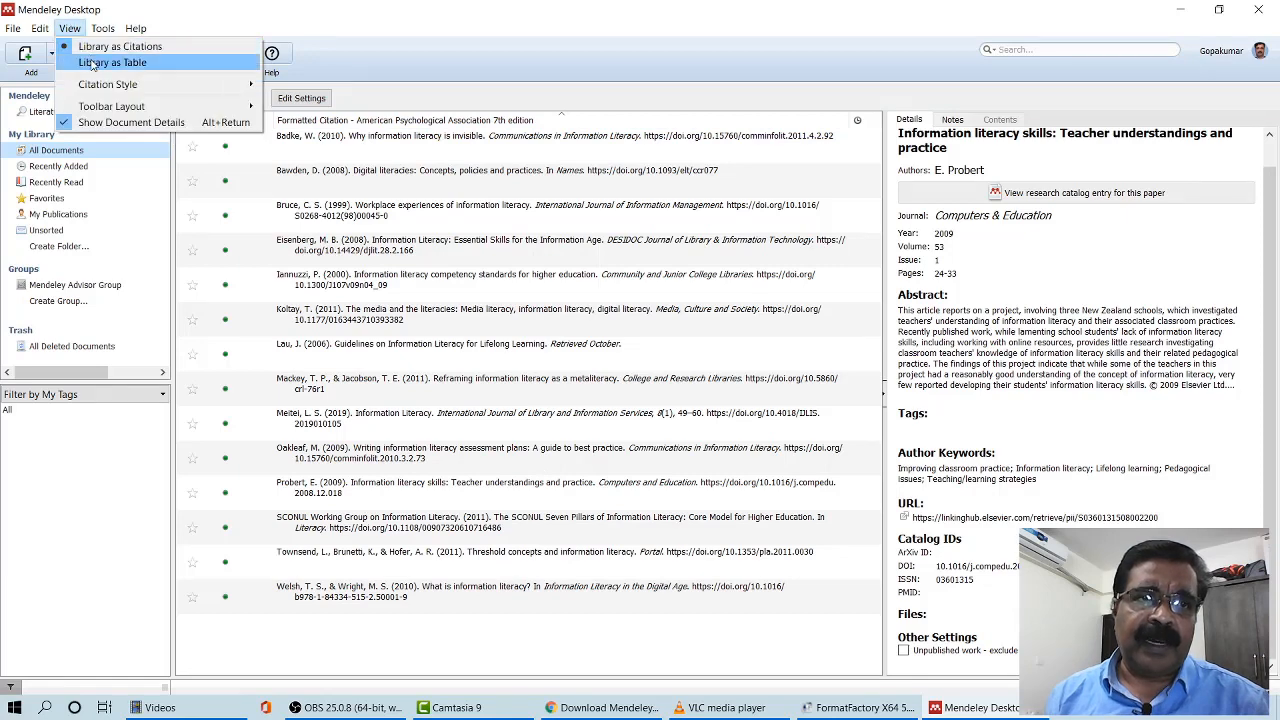
click(92, 63)
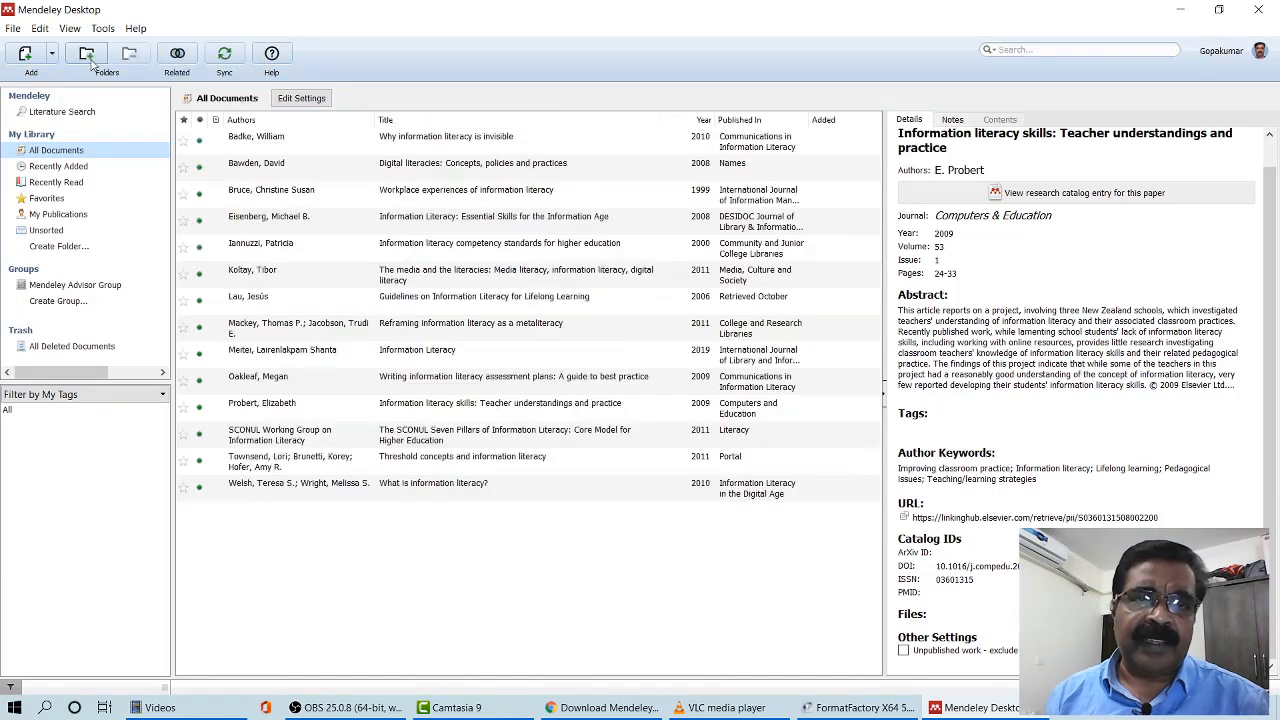
click(561, 487)
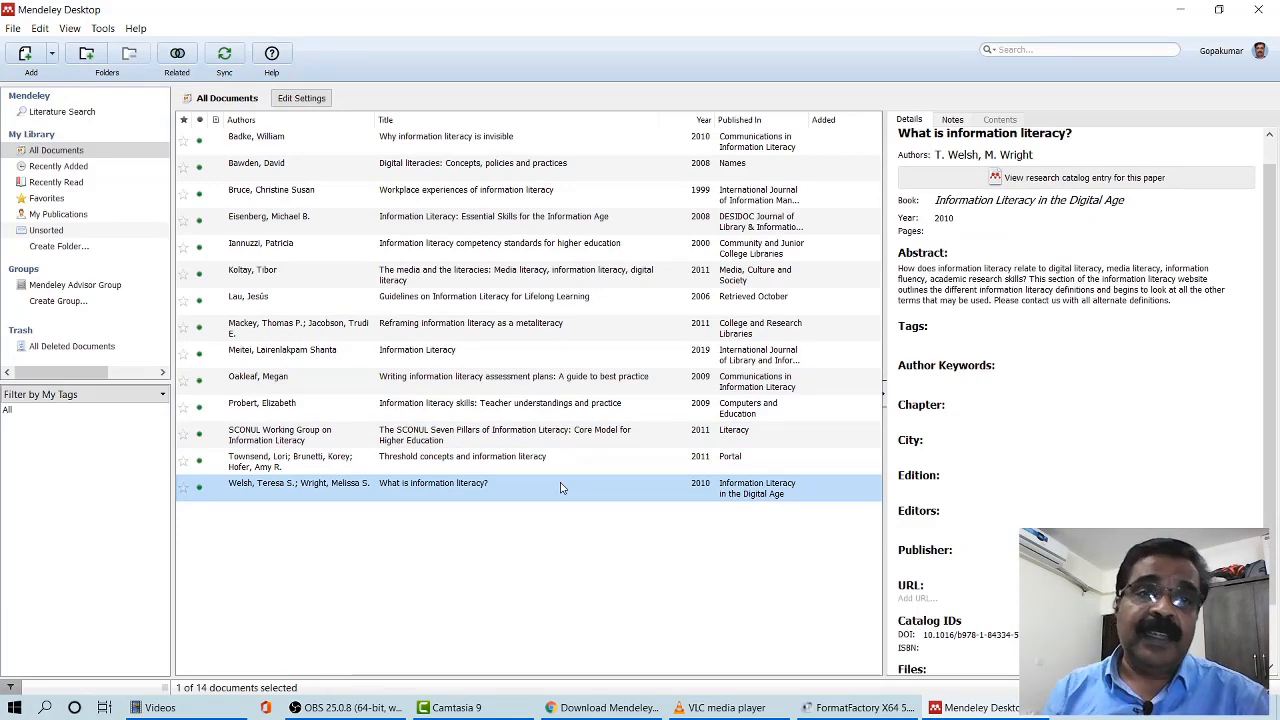
click(122, 114)
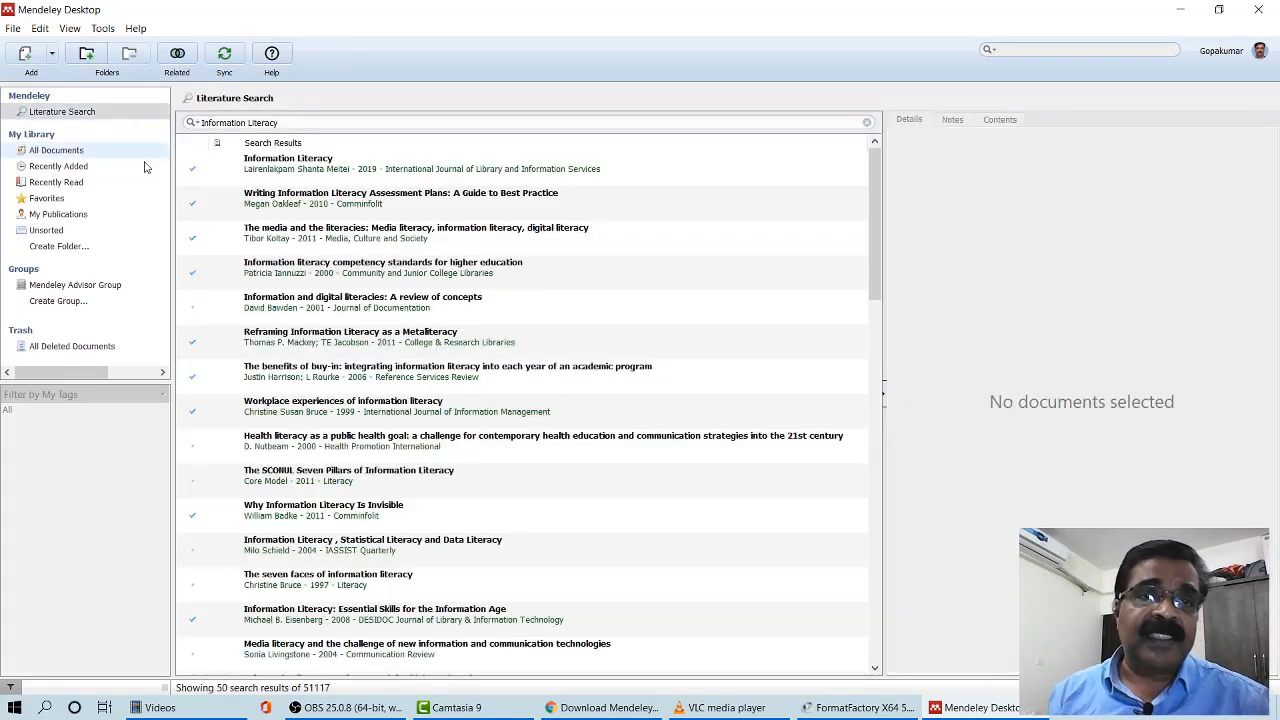
- Run the Information Literacy search limited to open access, get no results, then remove open_access:yes
click(199, 125)
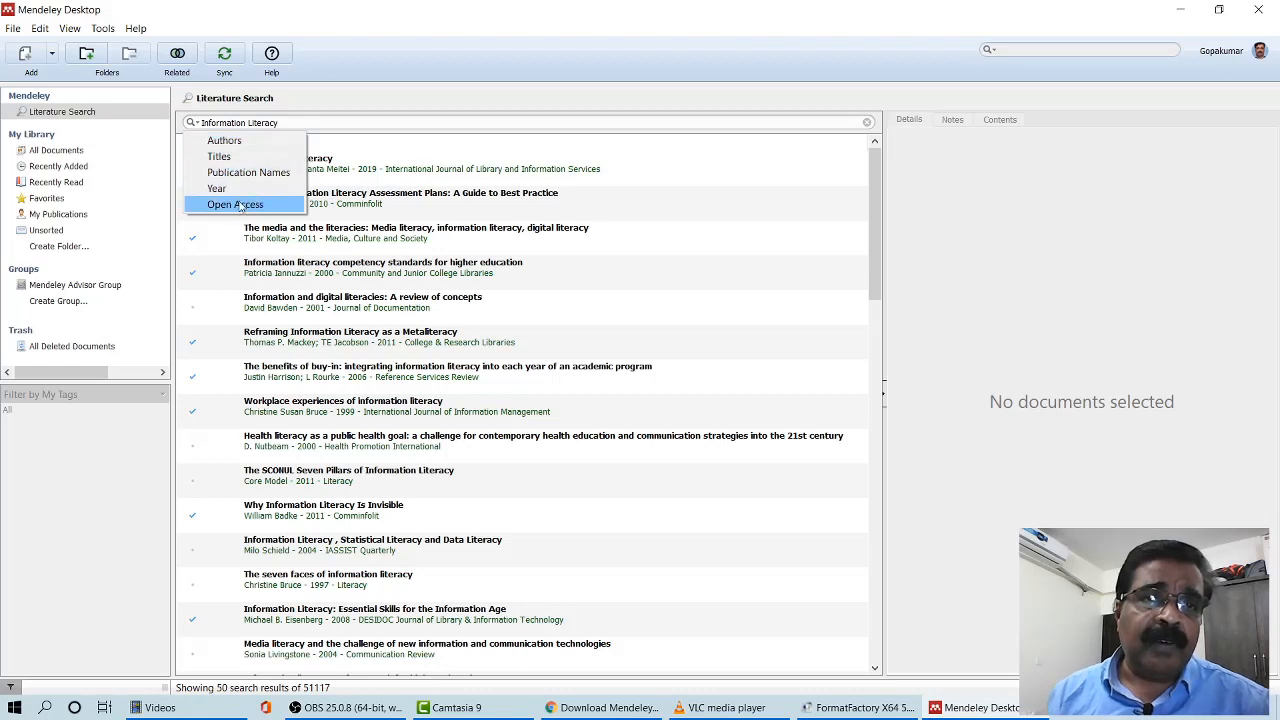
click(240, 205)
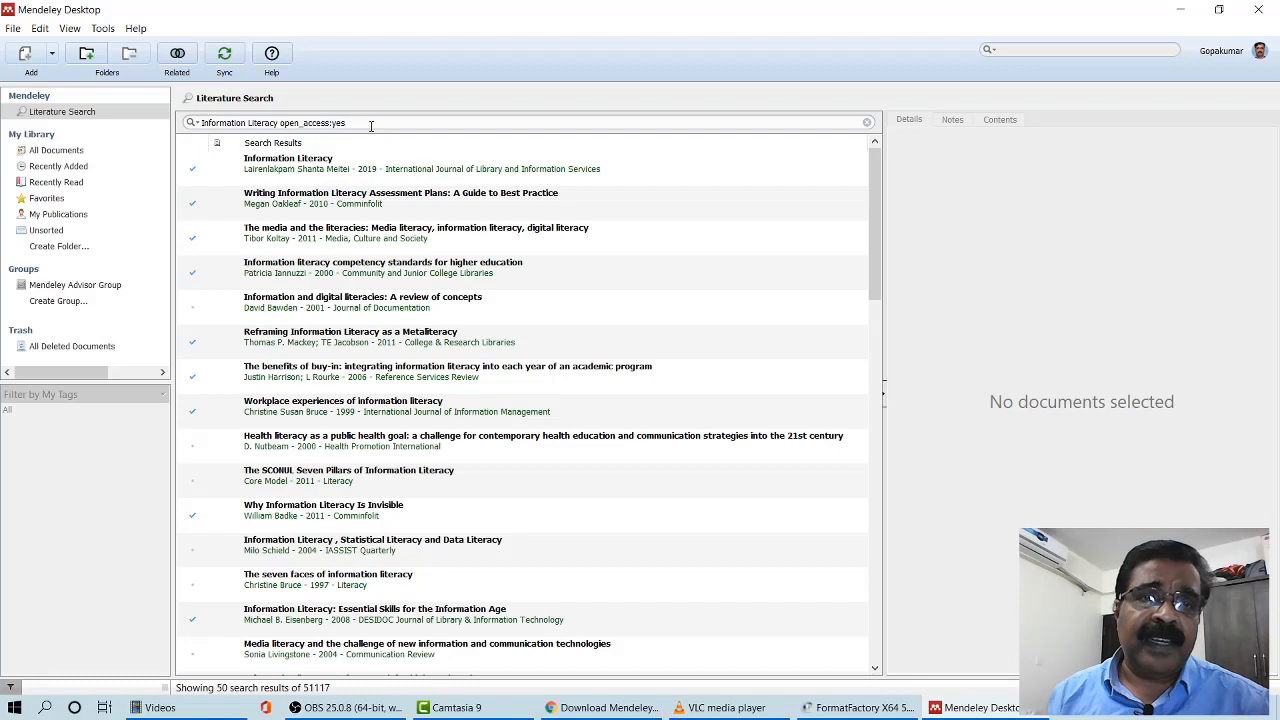
key(Return)
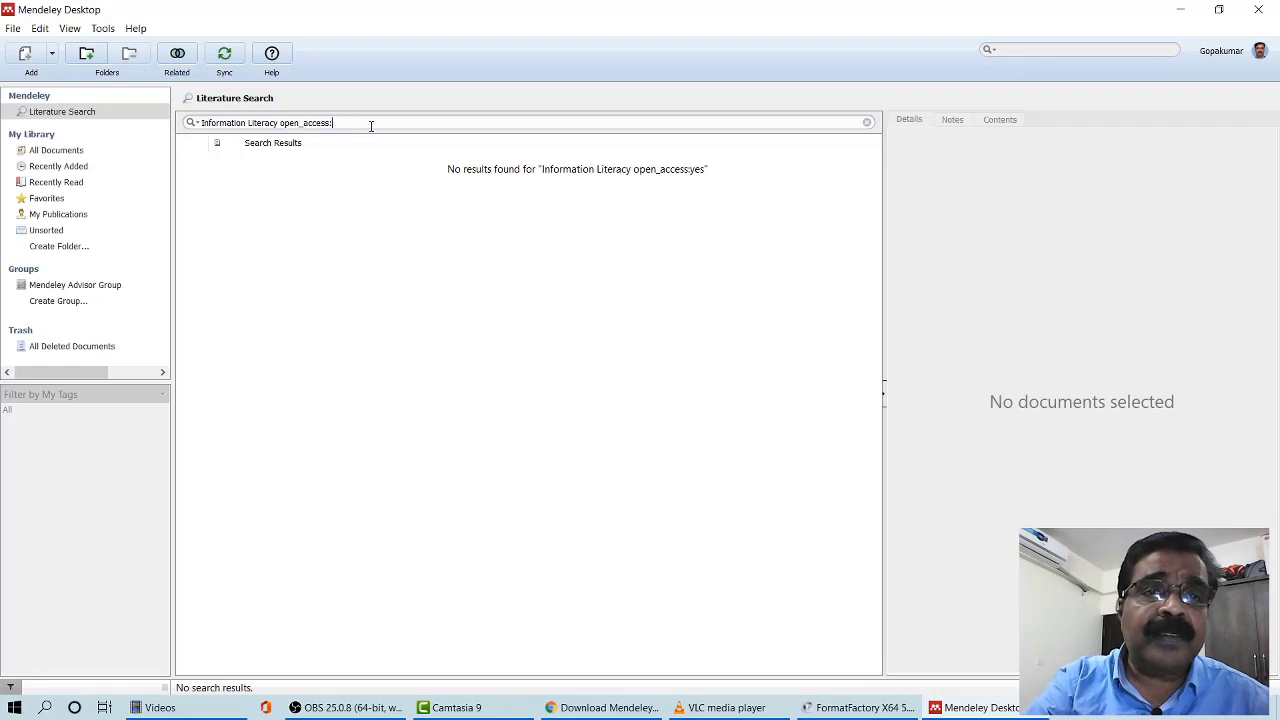
key(BackSpace)
key(BackSpace)
key(BackSpace)
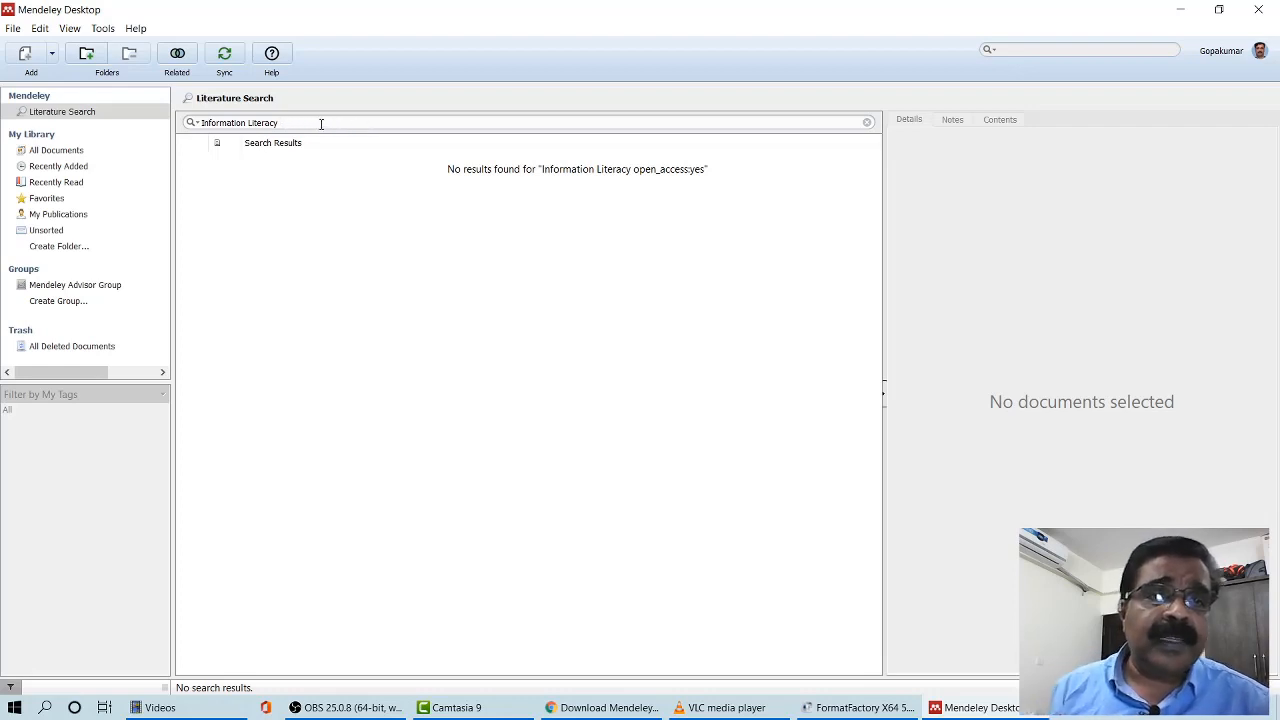
click(193, 122)
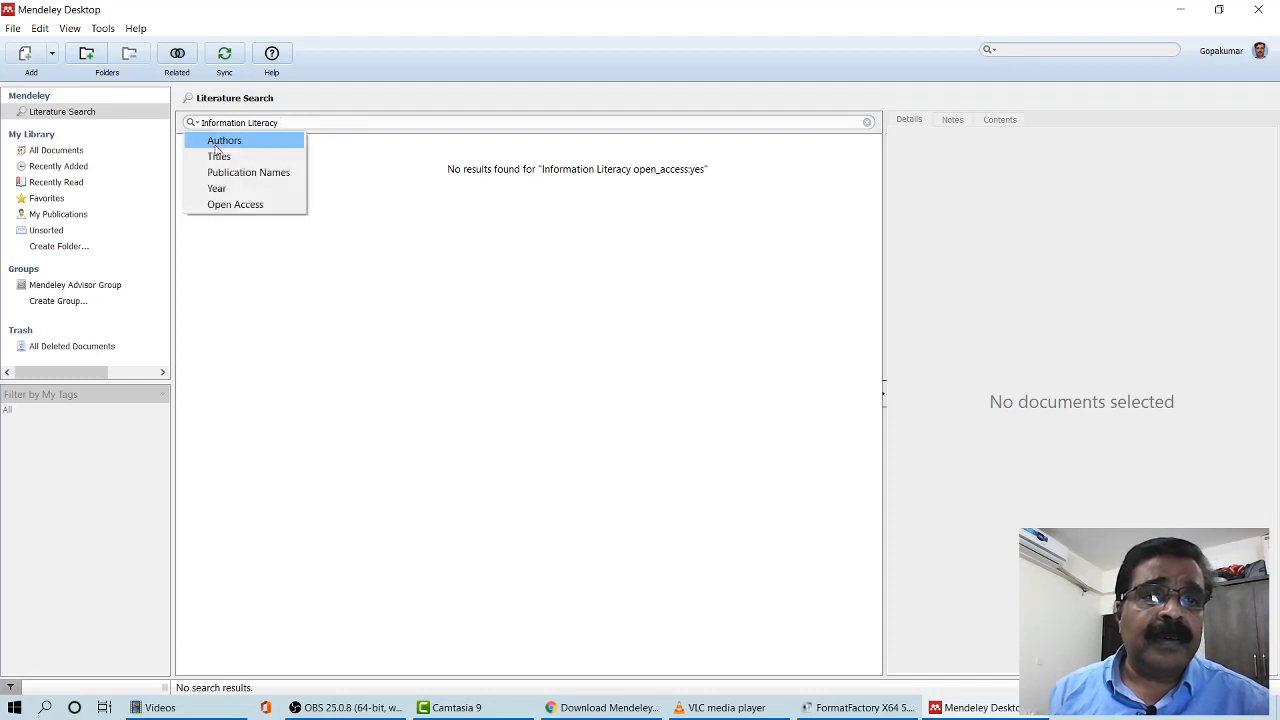
- Search for Information Literacy papers with 'India' in the title and view the first result
click(220, 157)
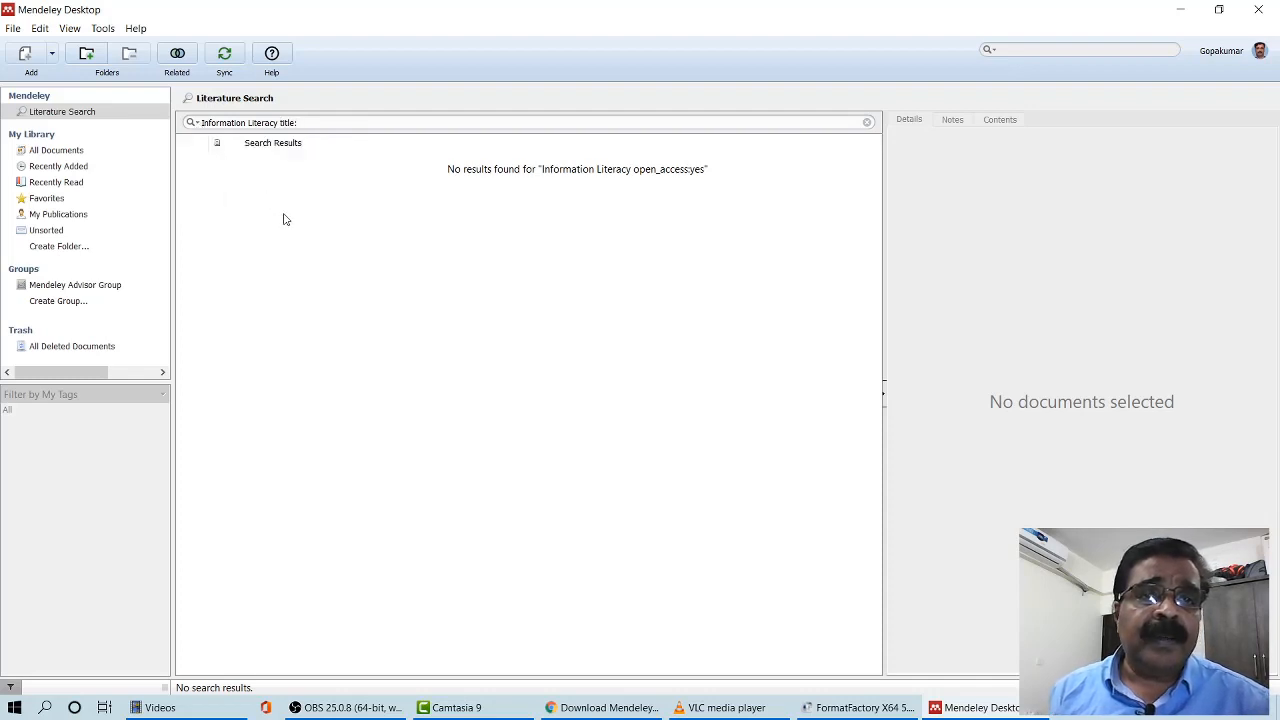
text(Indi)
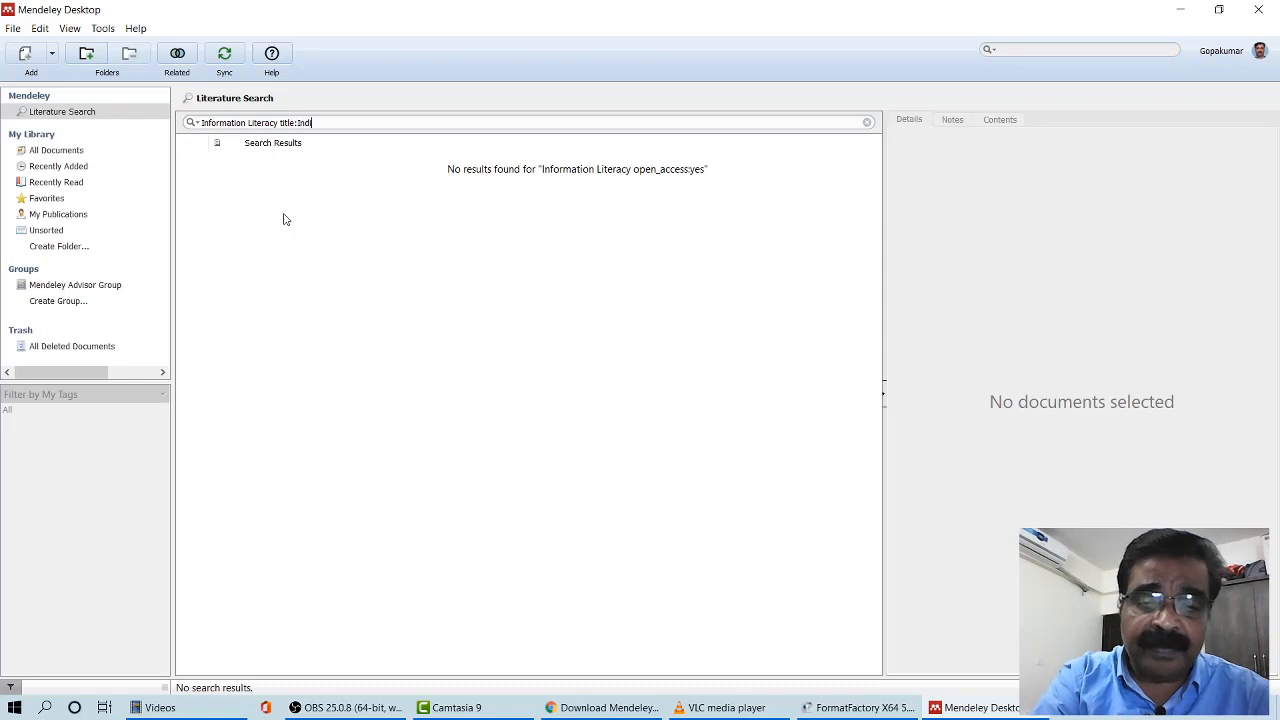
text(a)
key(Return)
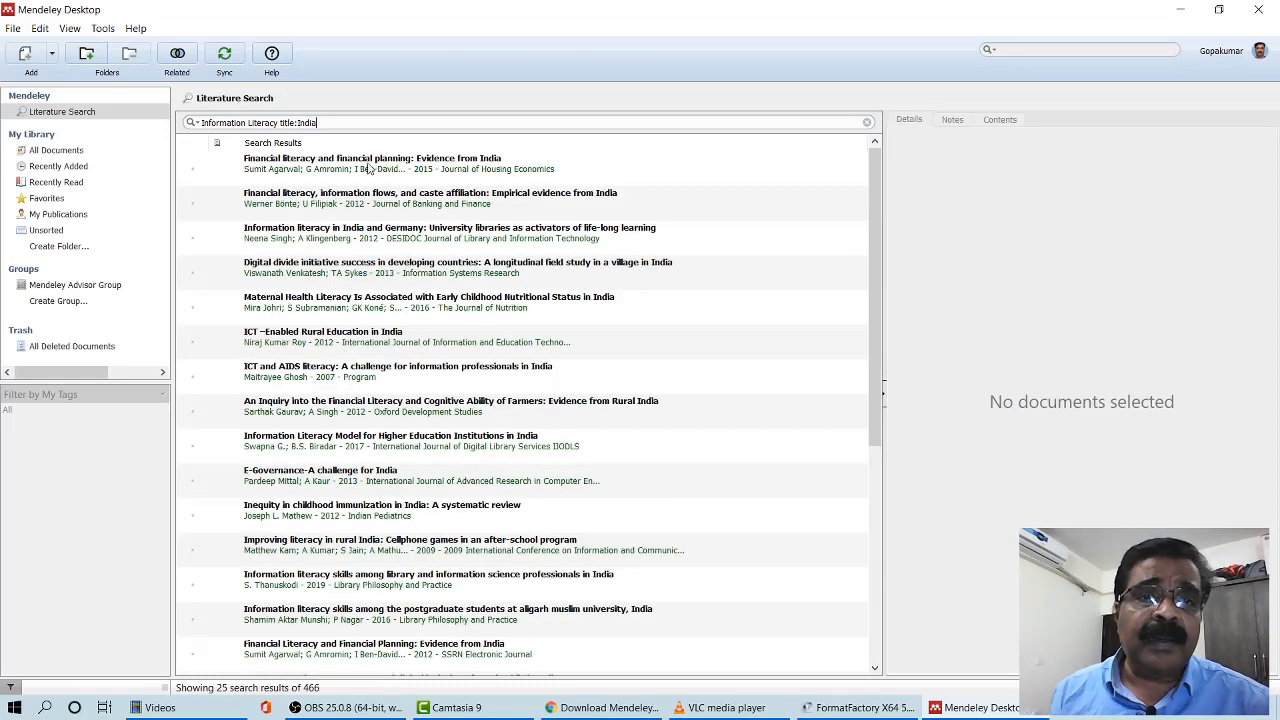
click(367, 163)
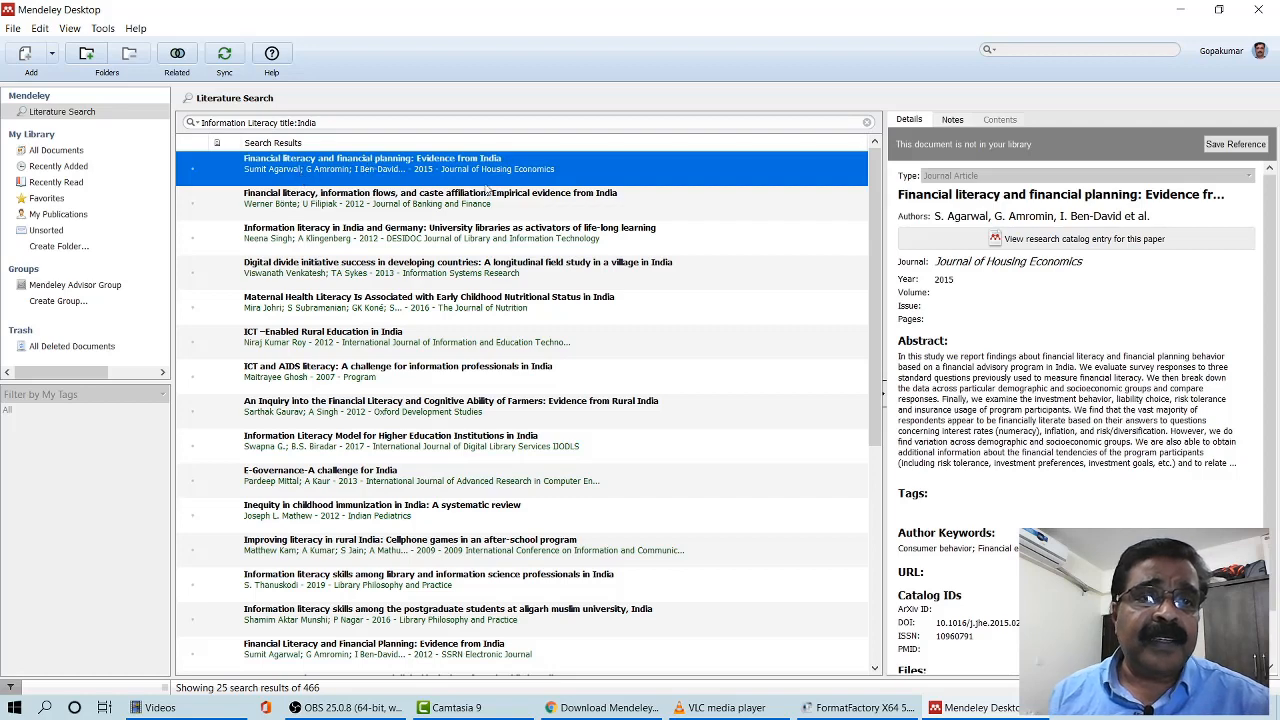
- Save the India and Germany, Information Literacy Model and cellphone games papers, then show All Documents
click(365, 211)
click(356, 246)
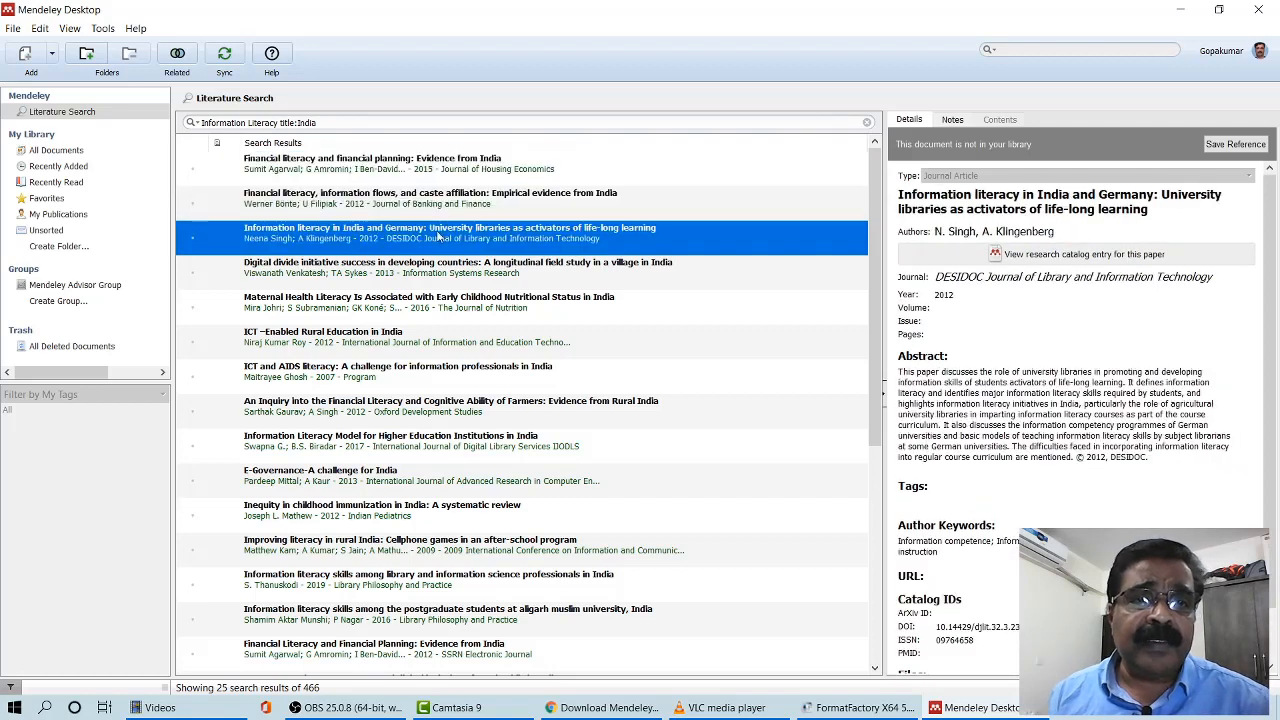
click(185, 243)
click(278, 310)
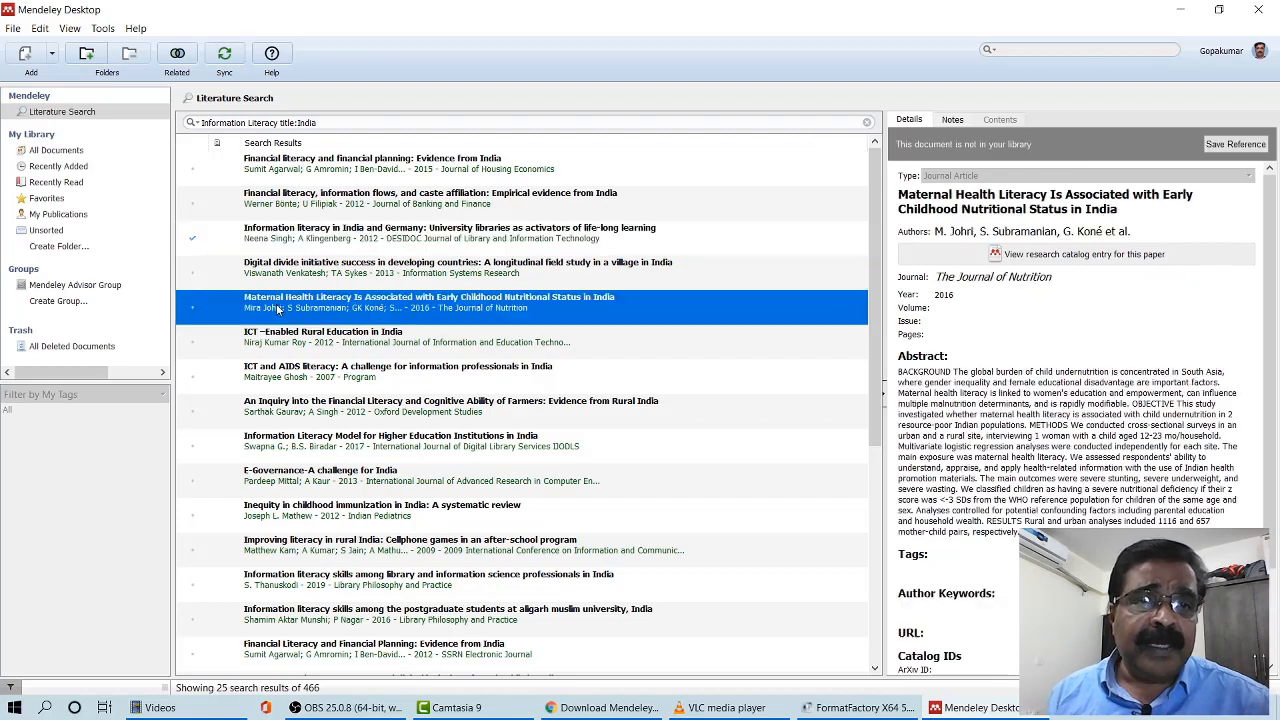
click(281, 345)
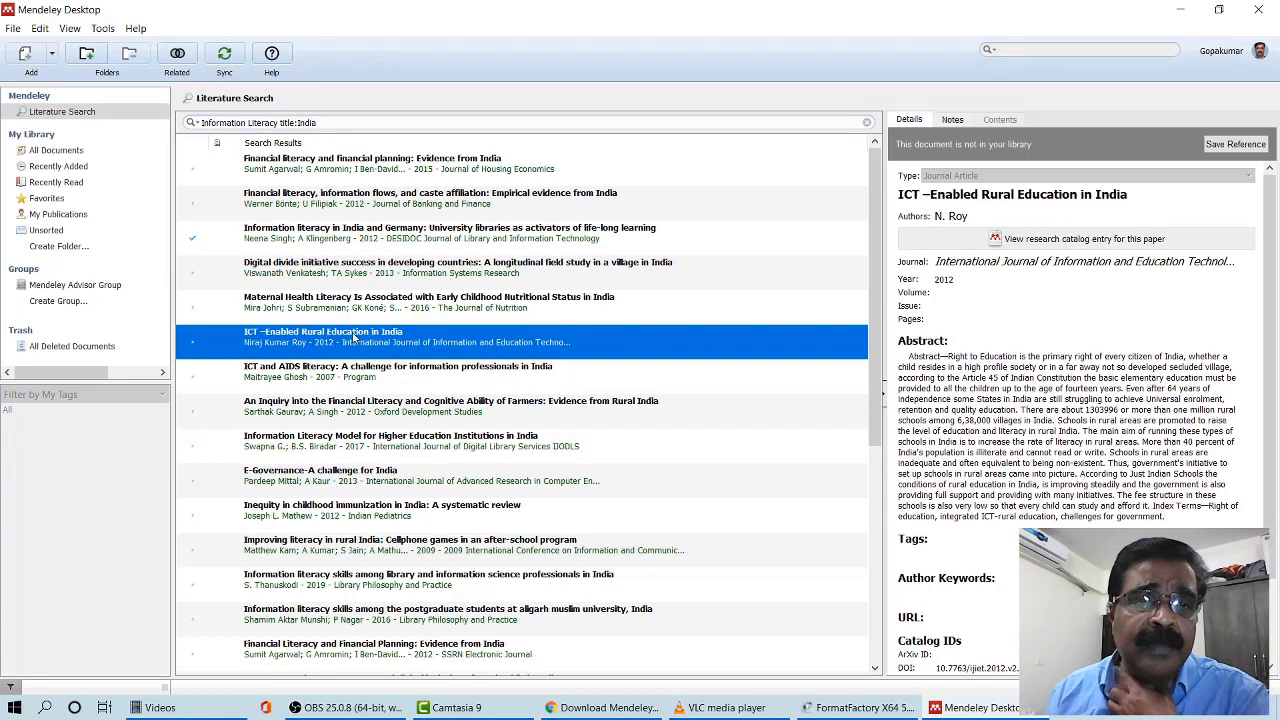
click(328, 448)
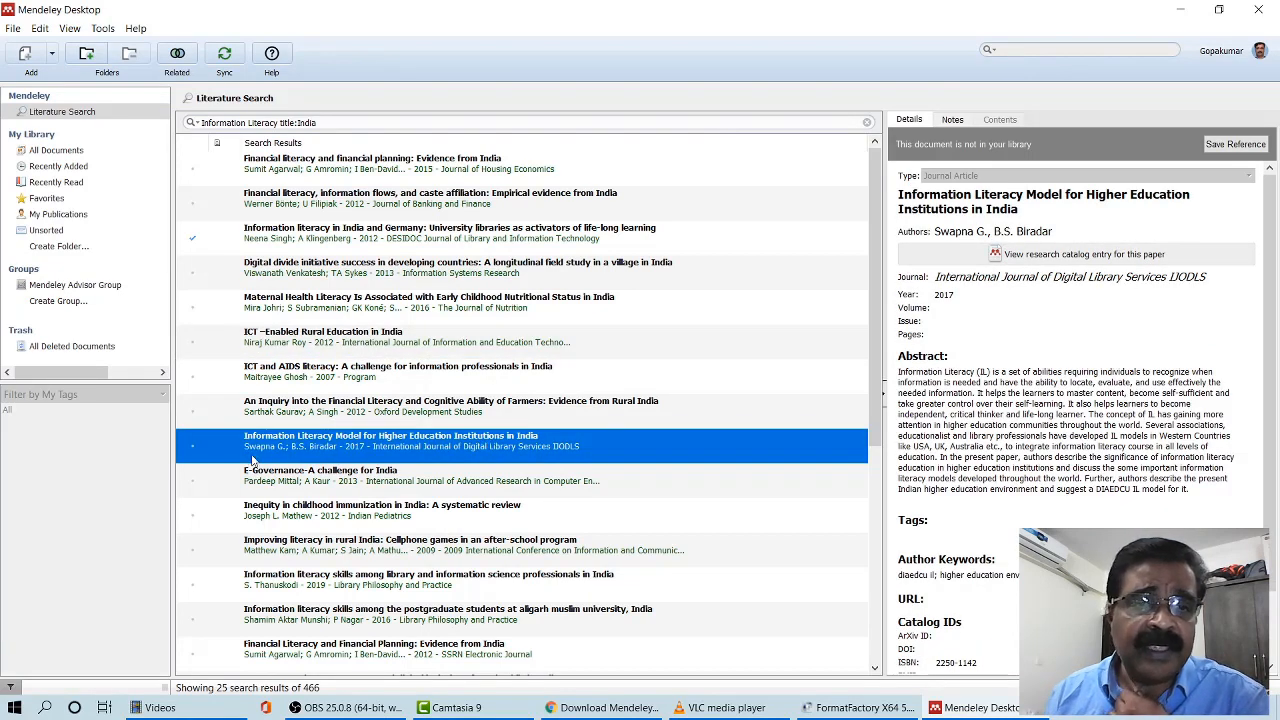
click(186, 454)
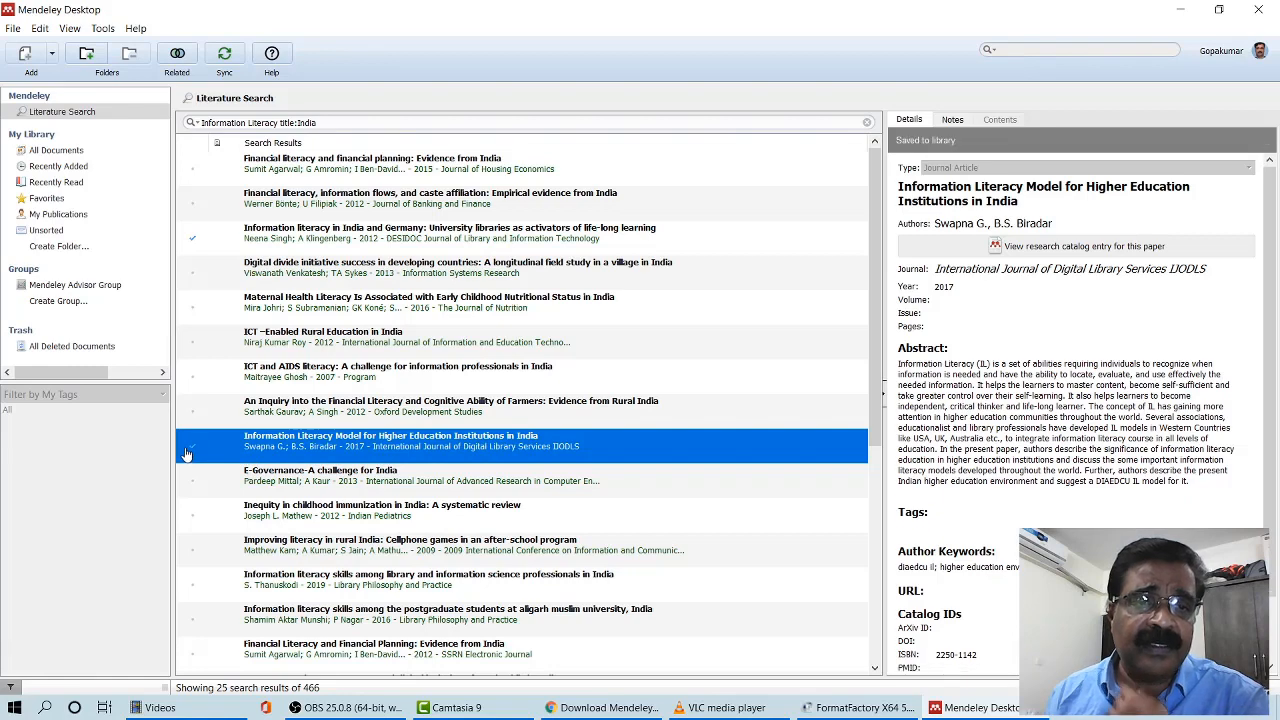
click(242, 549)
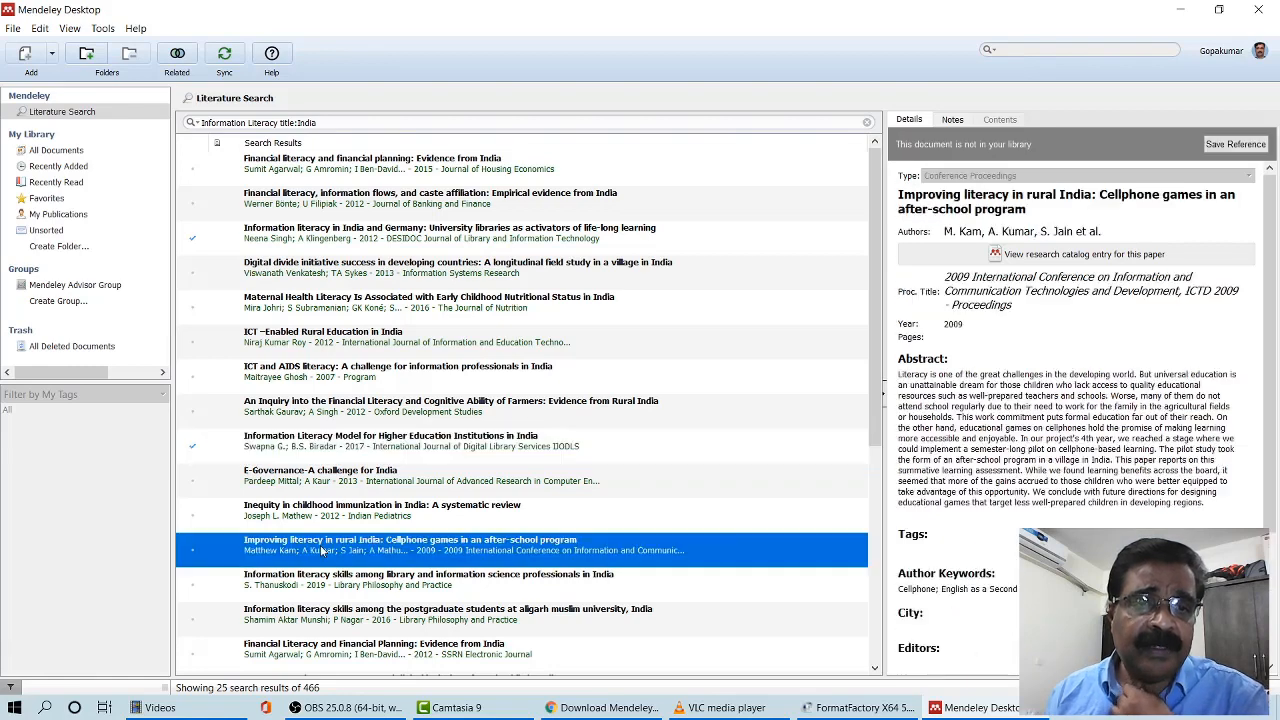
click(188, 551)
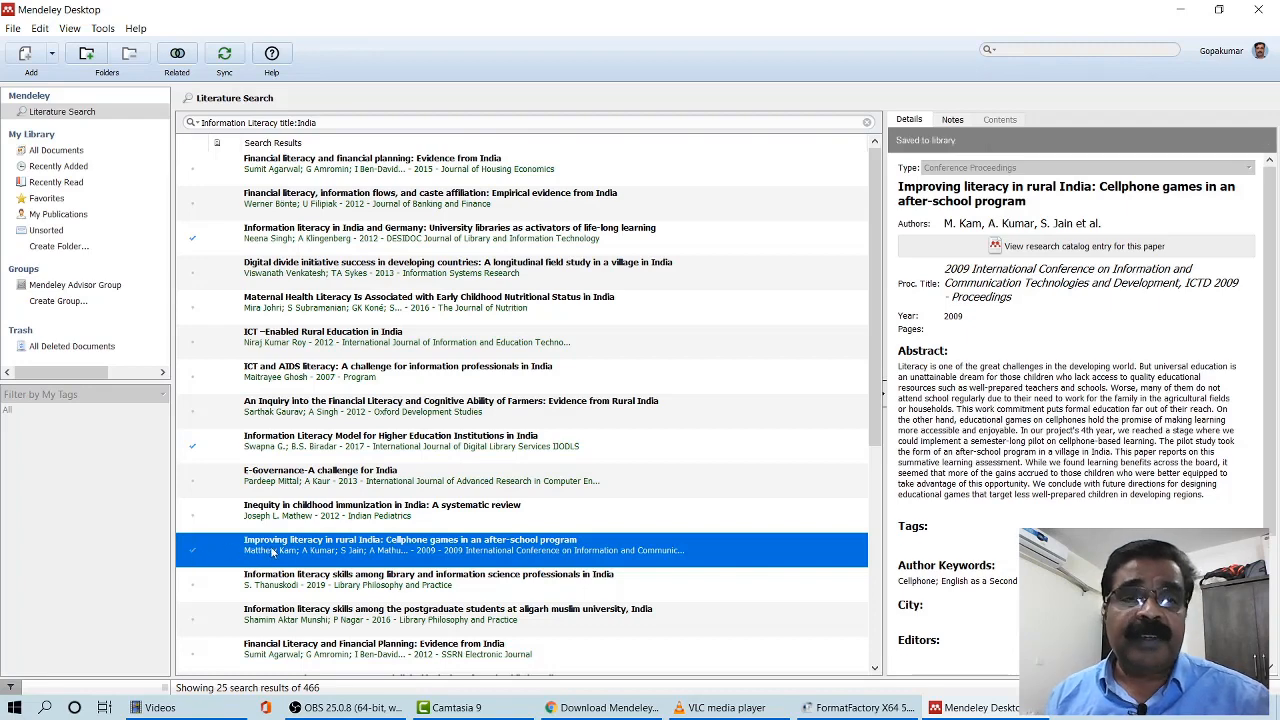
click(86, 151)
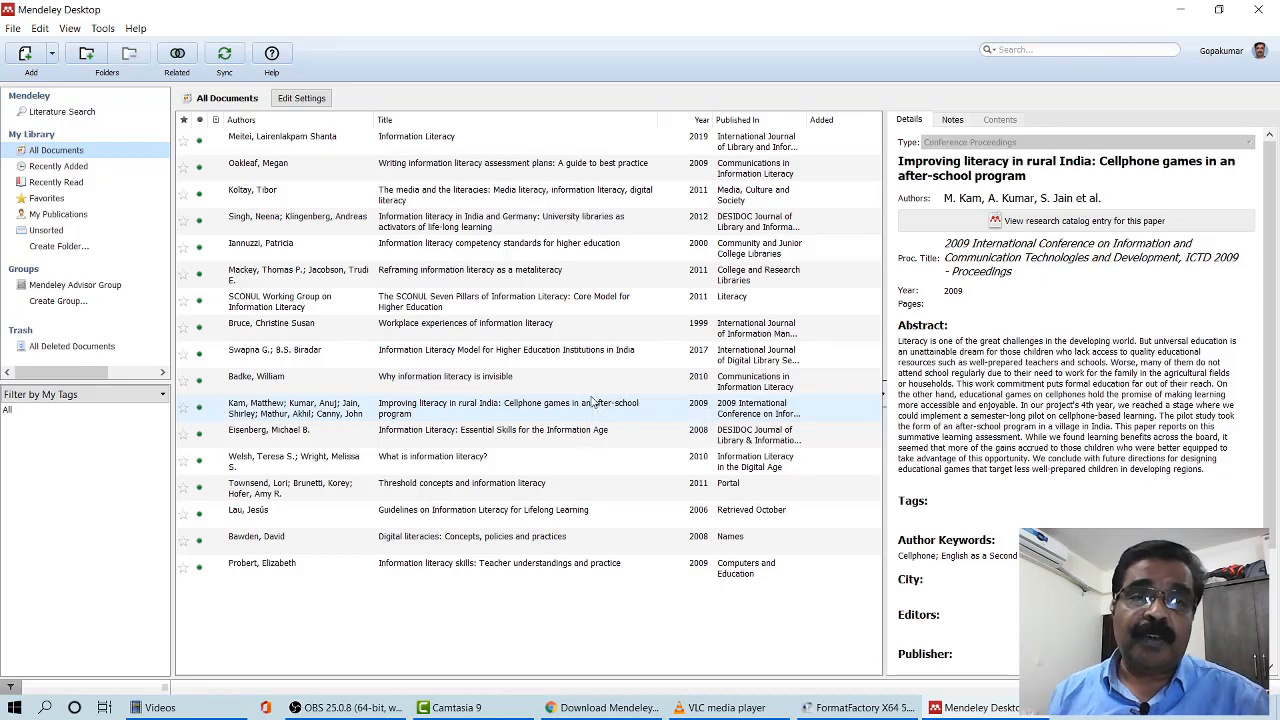
- Select all 17 library documents with Ctrl+A and copy them as Formatted Citation
click(529, 170)
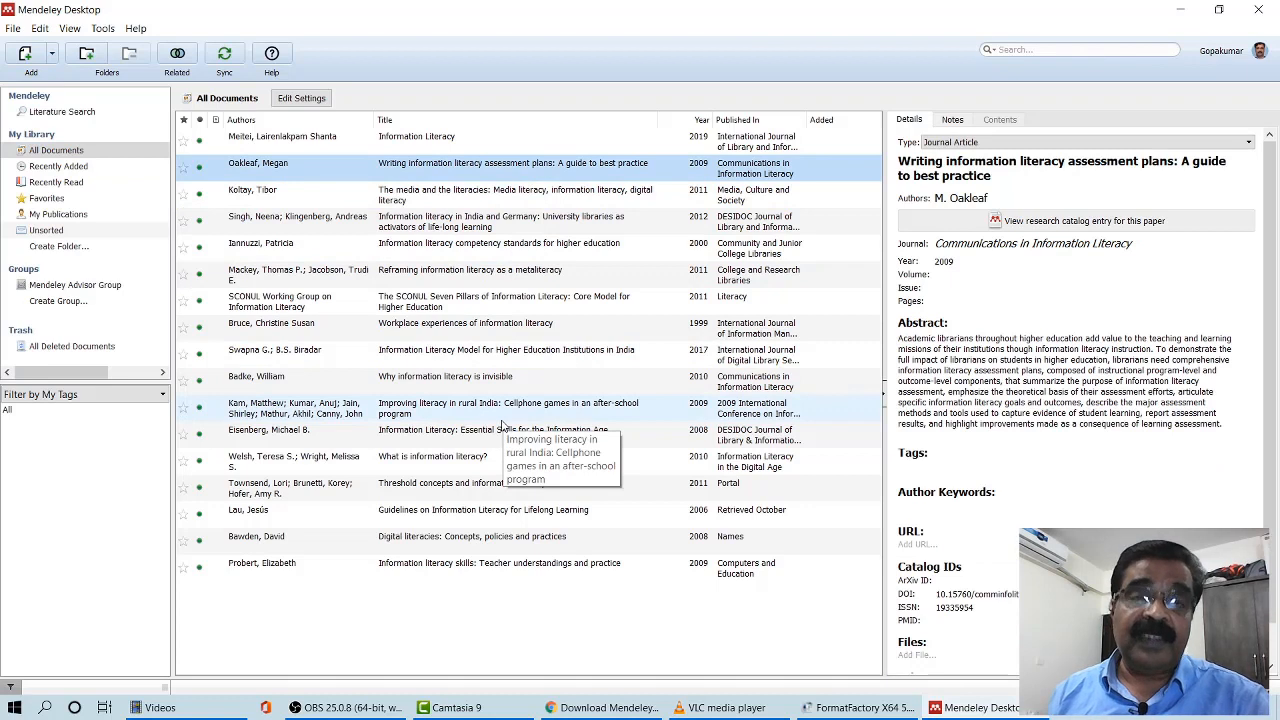
key(ctrl+a)
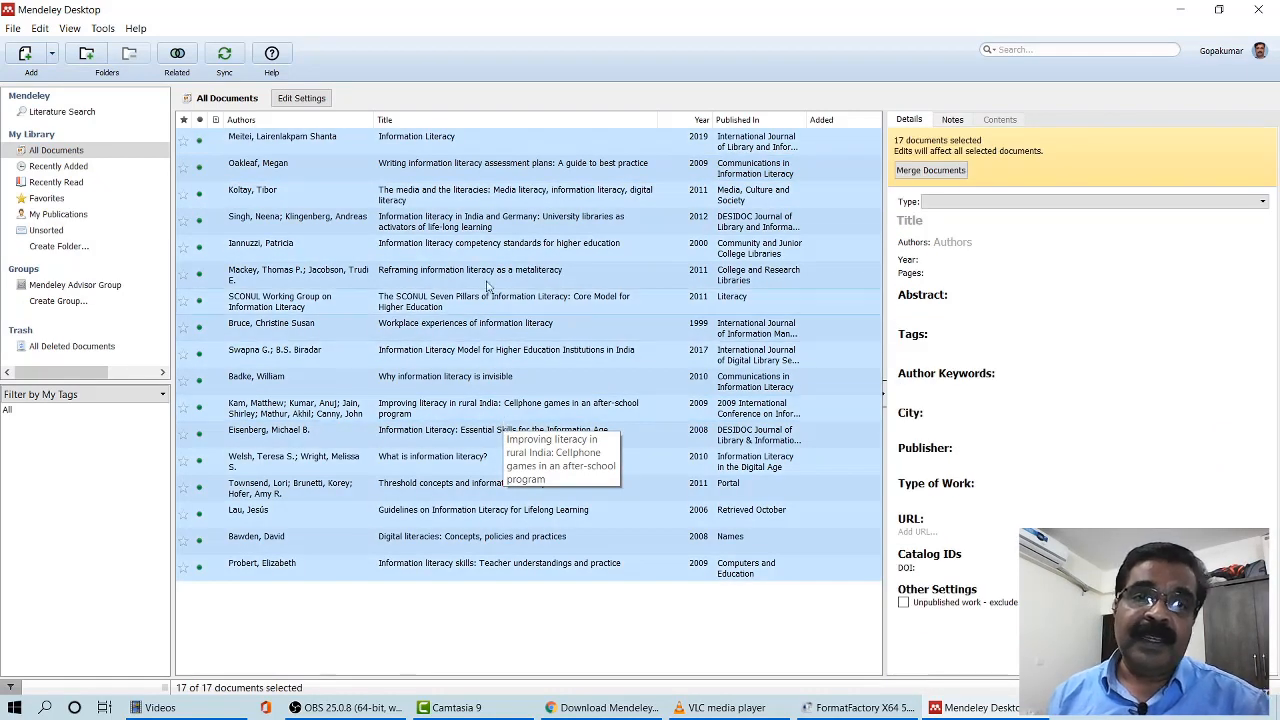
right_click(488, 175)
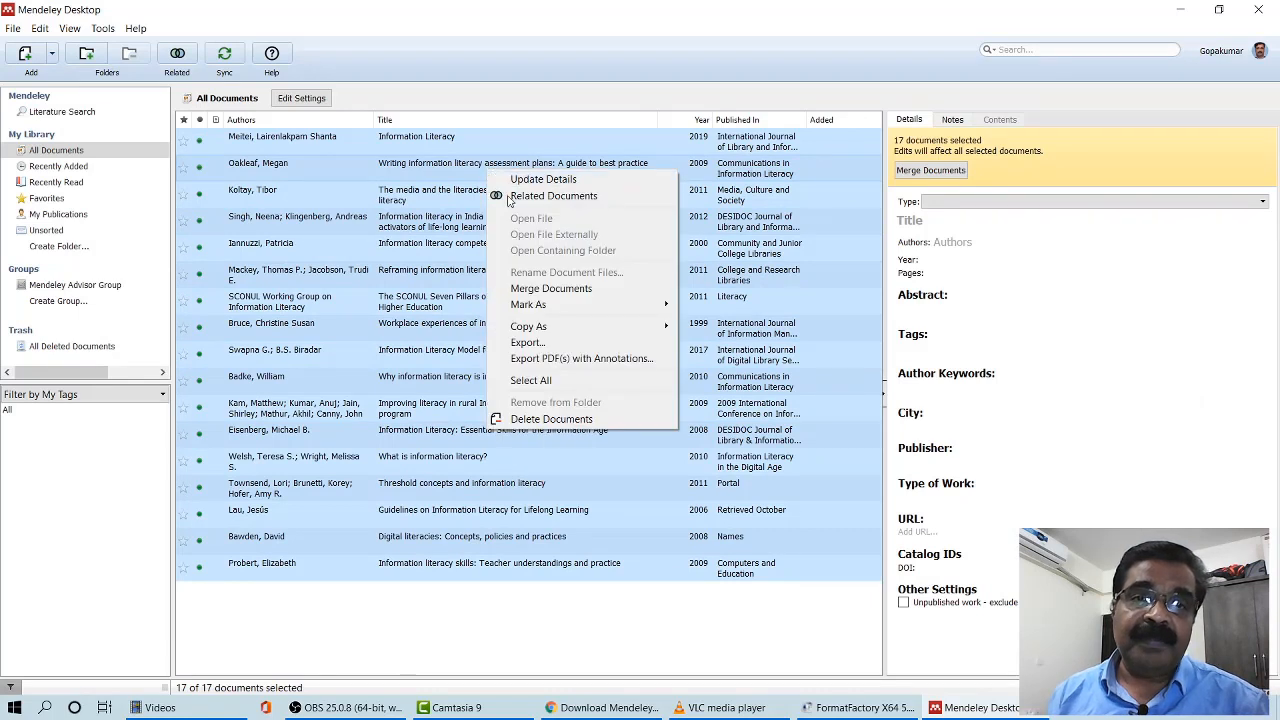
mouse_move(555, 327)
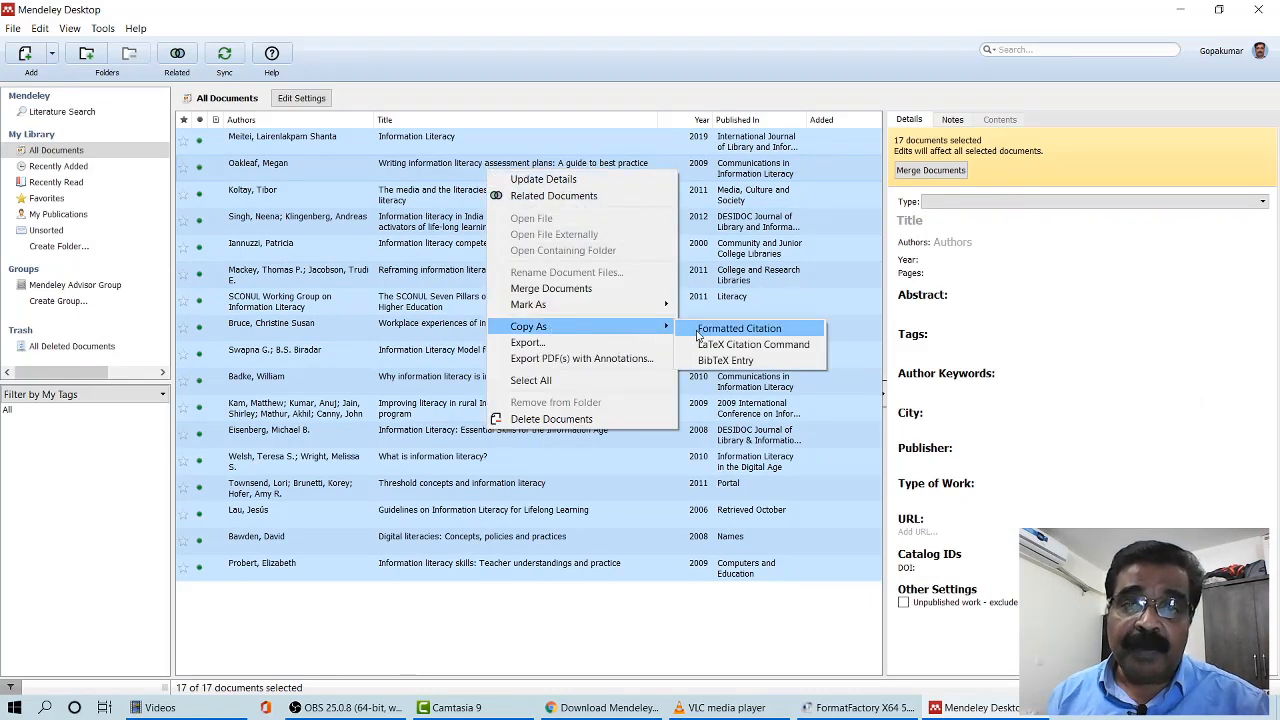
click(698, 330)
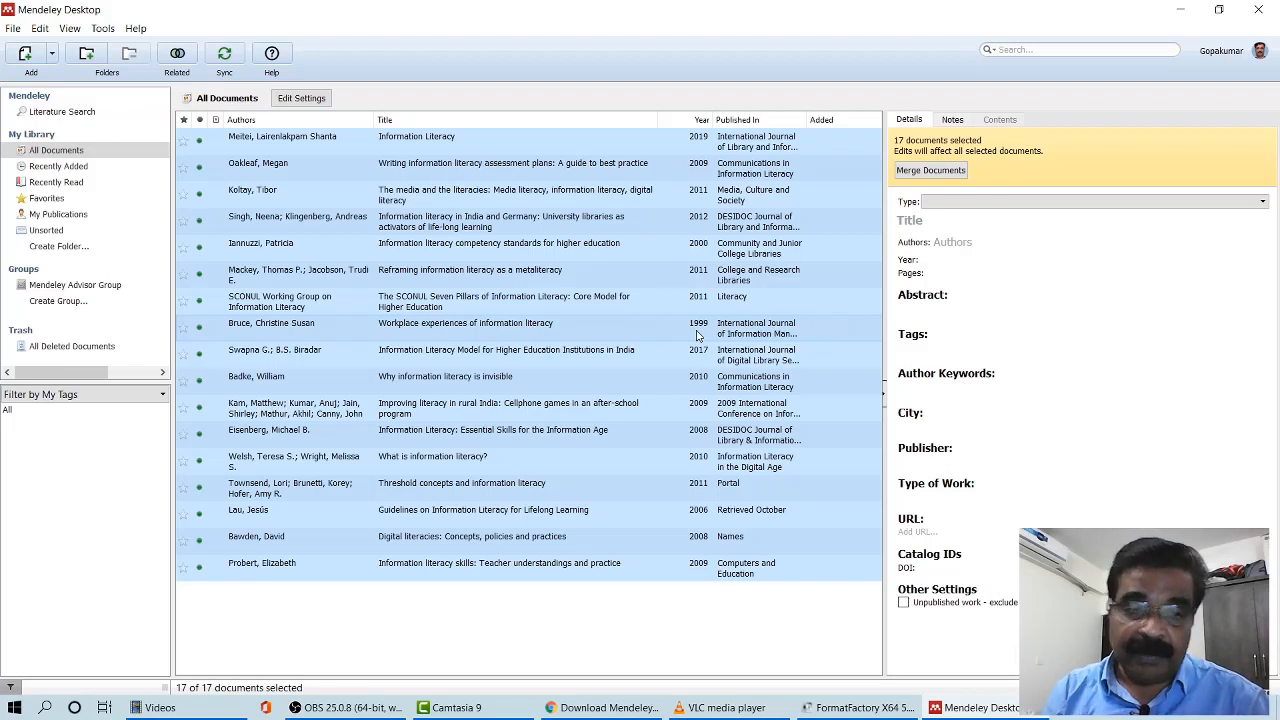
- Launch Word 2016 from the Start menu's All apps list and create a blank document
click(14, 708)
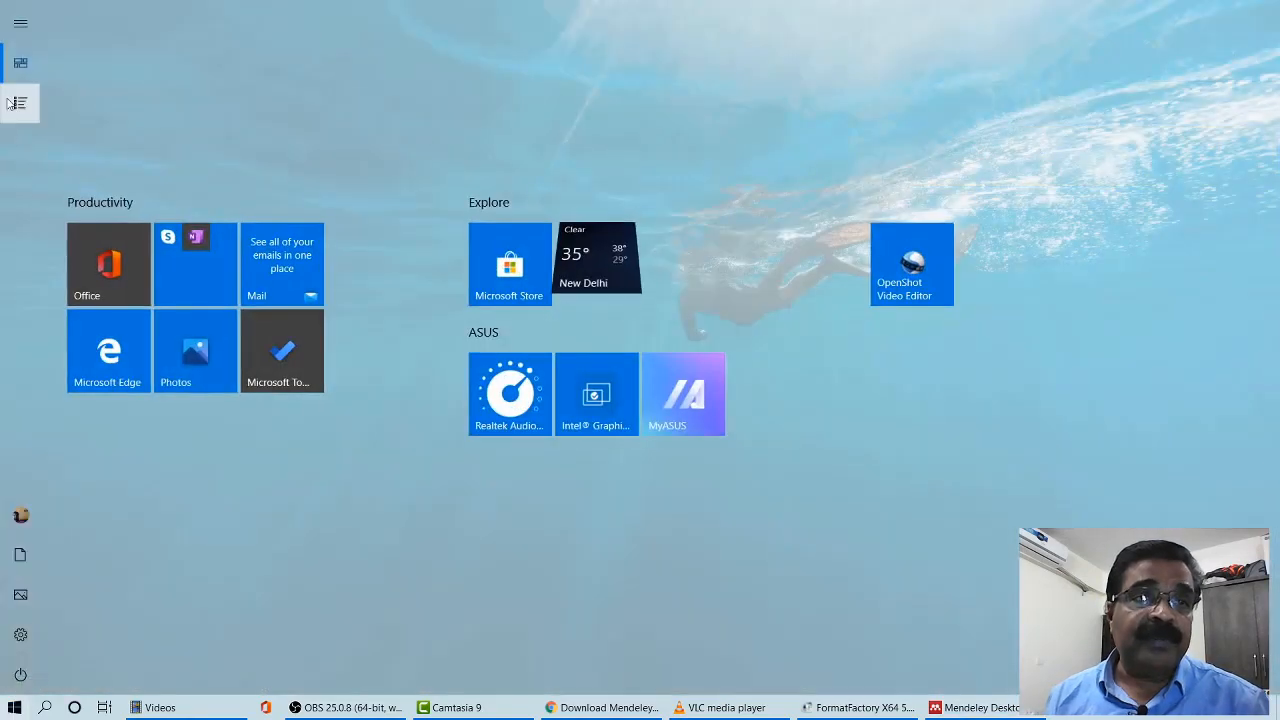
click(18, 103)
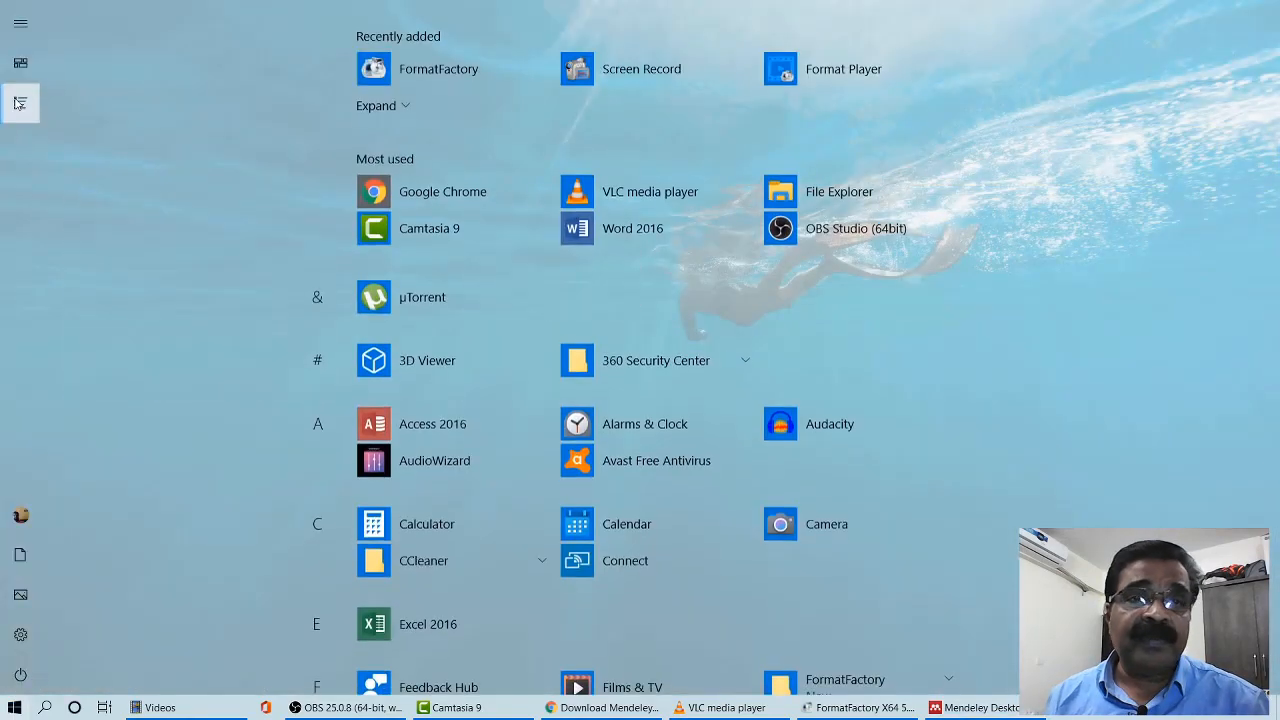
click(595, 232)
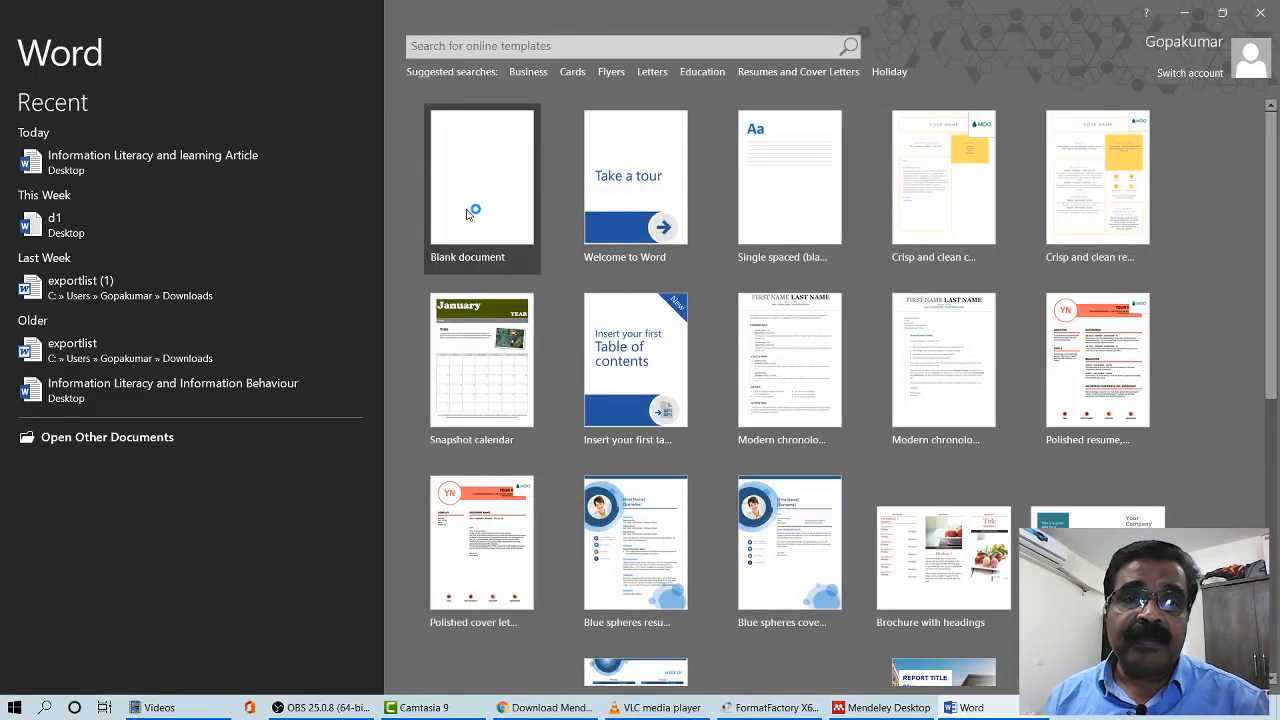
click(467, 212)
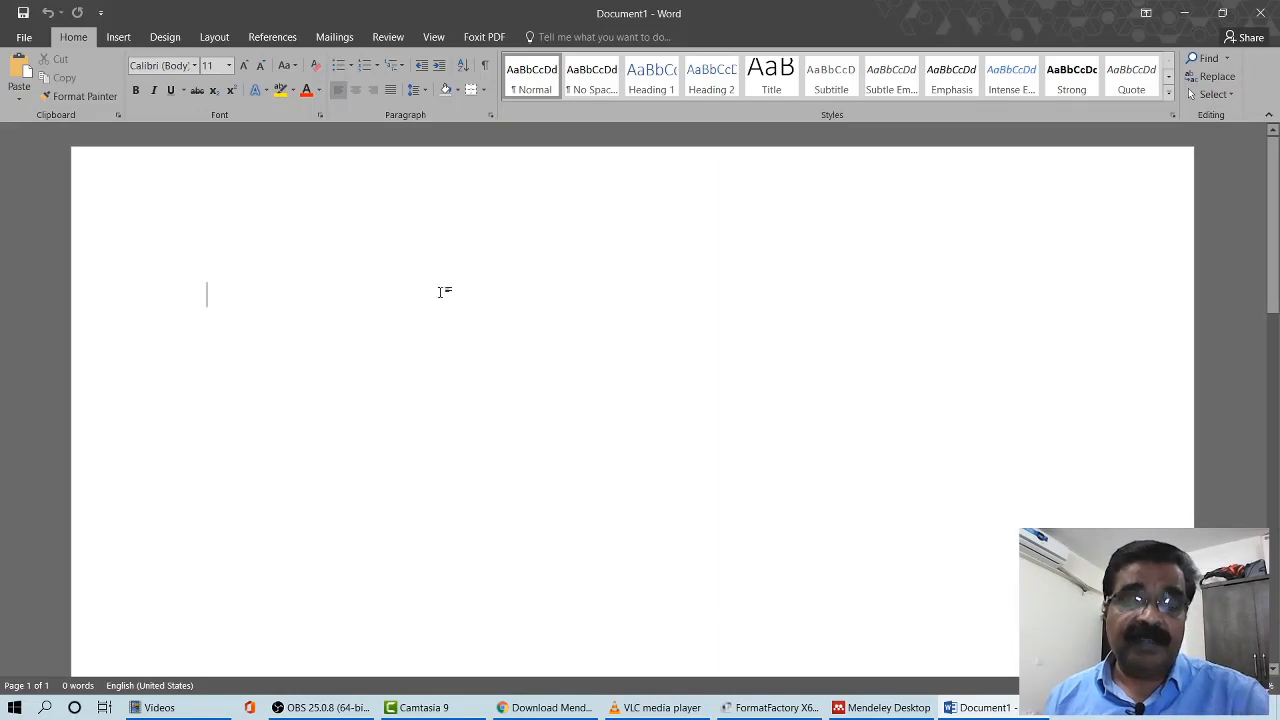
- Paste the copied citations into the blank document and scroll through the two-page reference list
key(ctrl+v)
scroll(440, 290, up, 6)
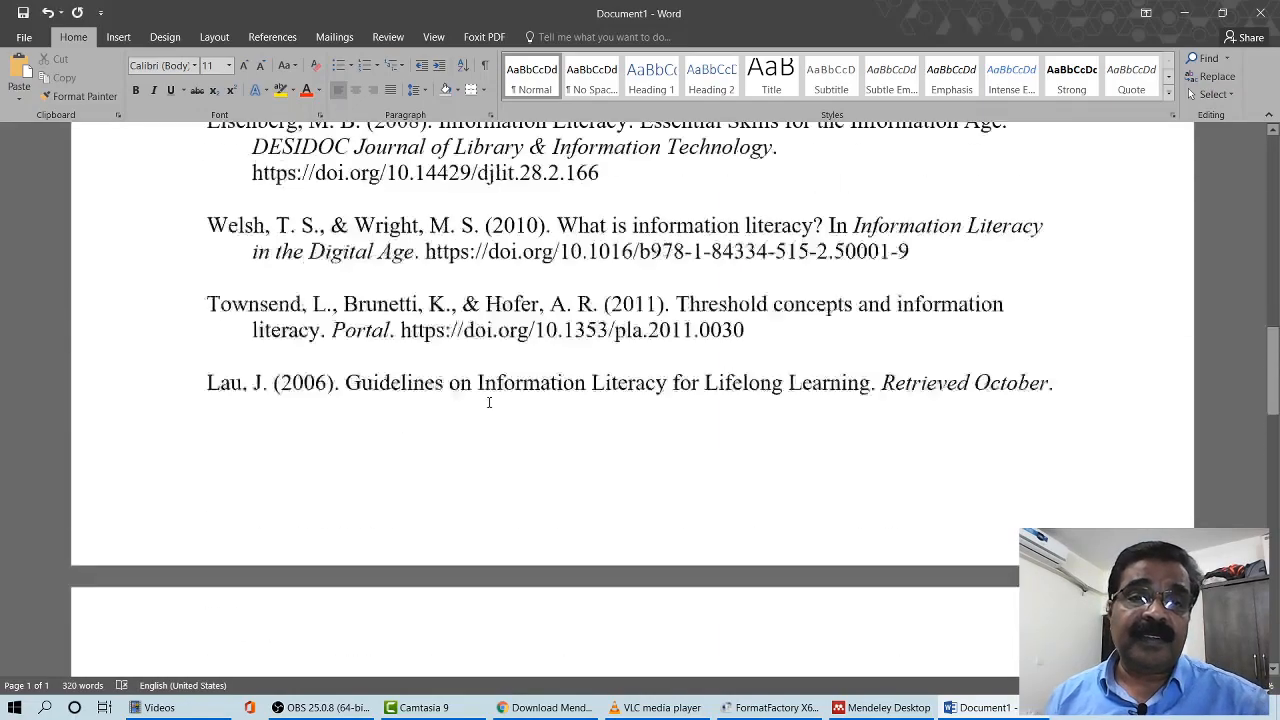
scroll(489, 402, up, 6)
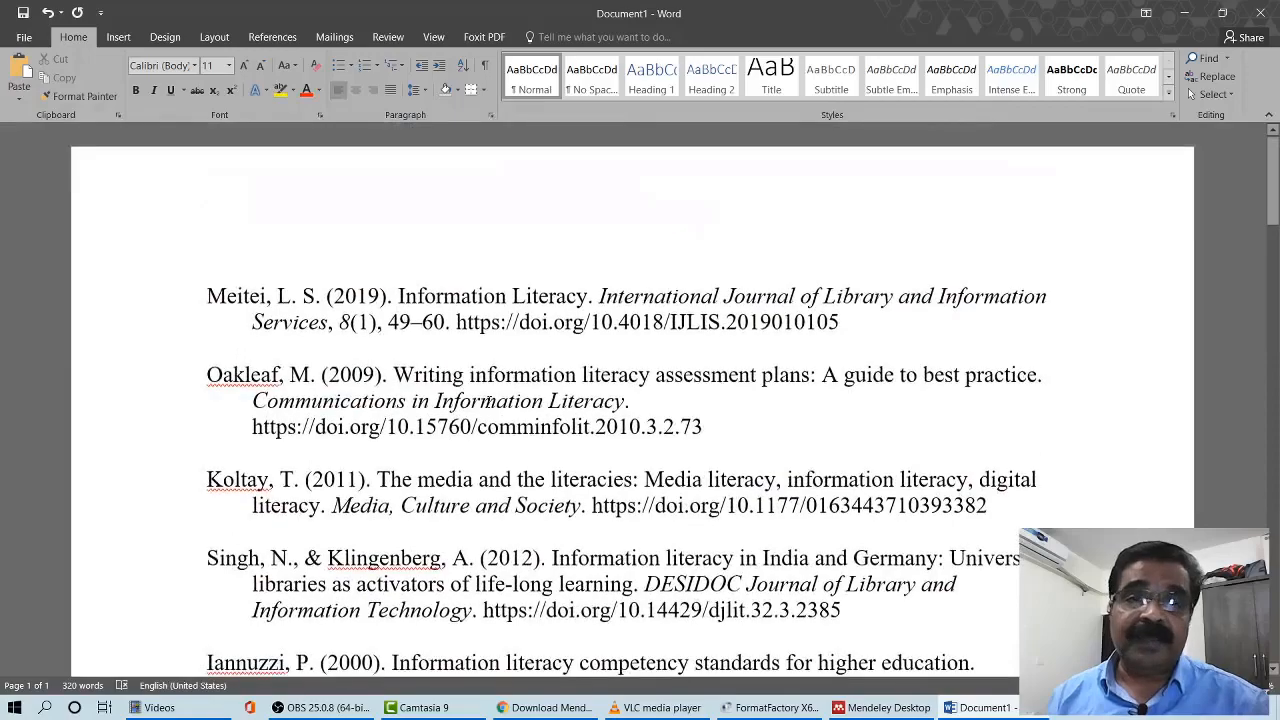
scroll(489, 402, down, 3)
scroll(489, 402, down, 13)
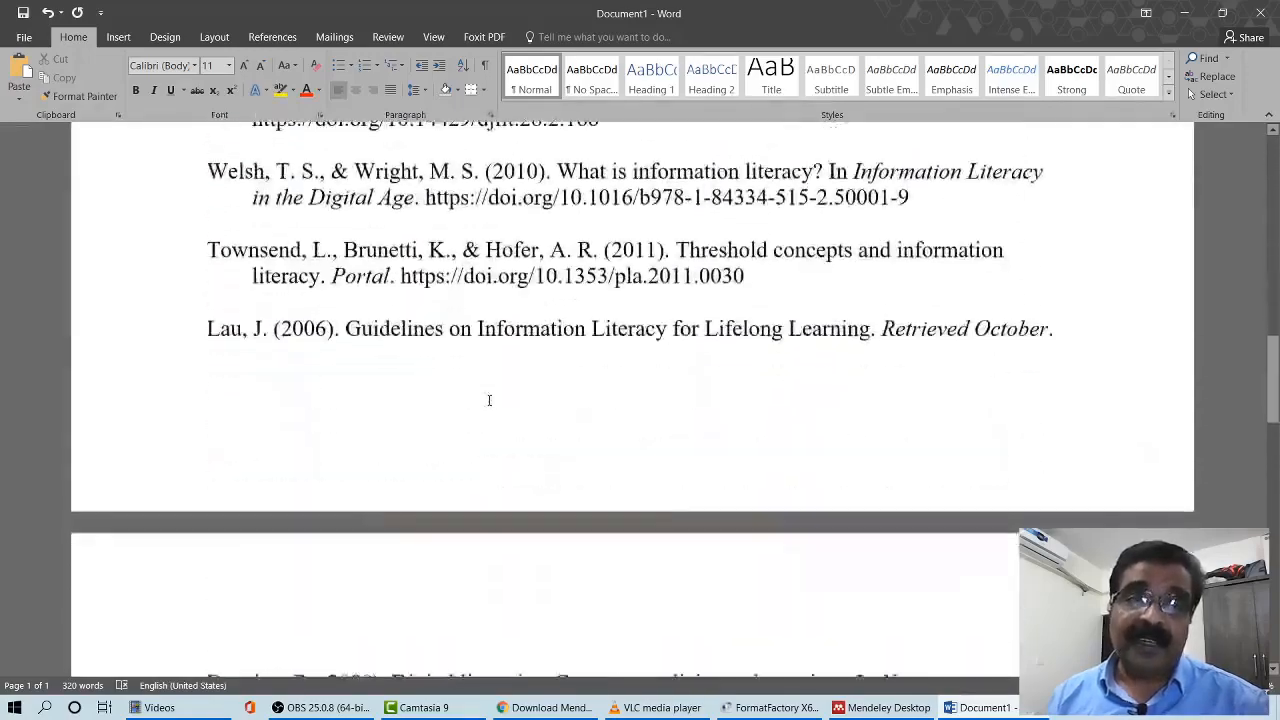
scroll(489, 402, up, 13)
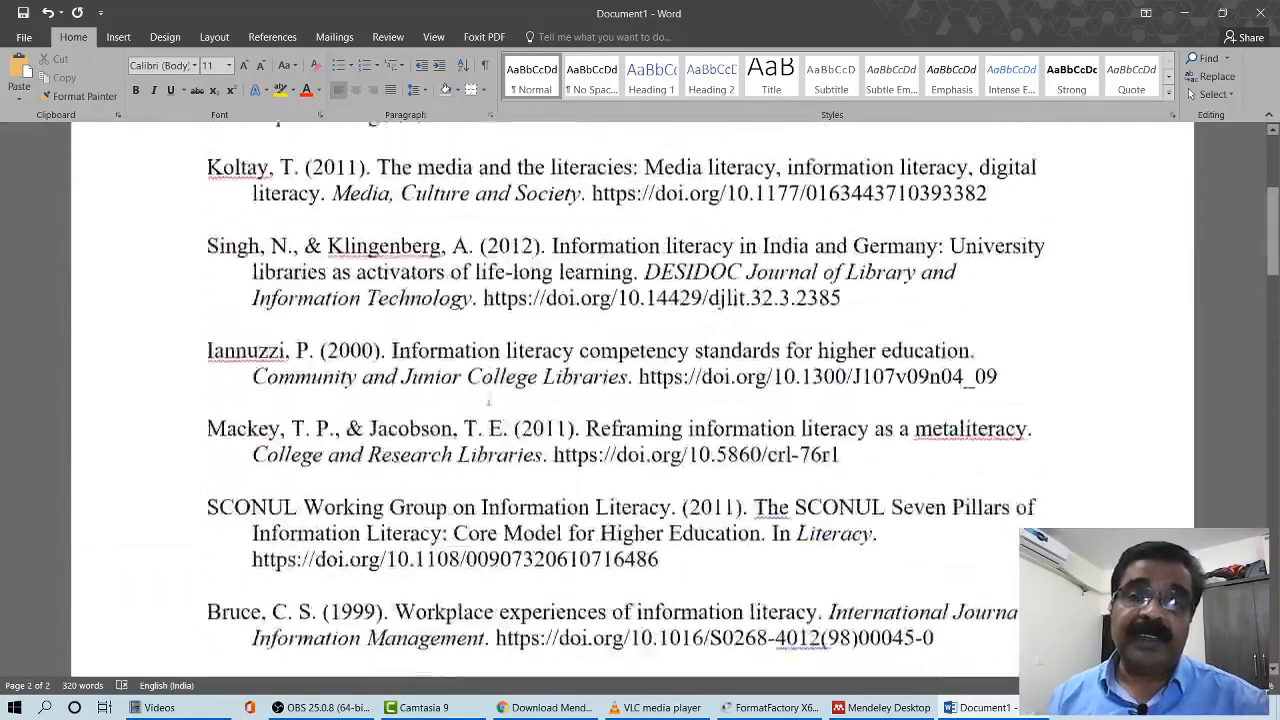
scroll(489, 400, up, 4)
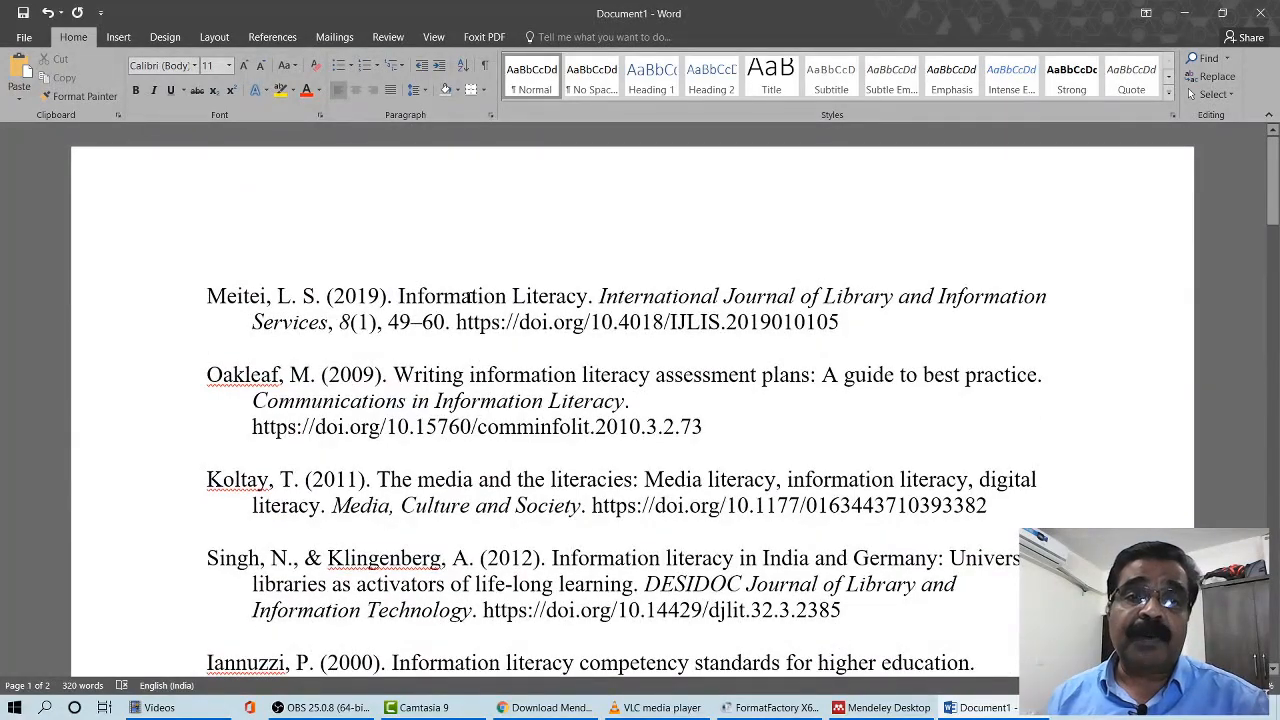
scroll(472, 298, down, 15)
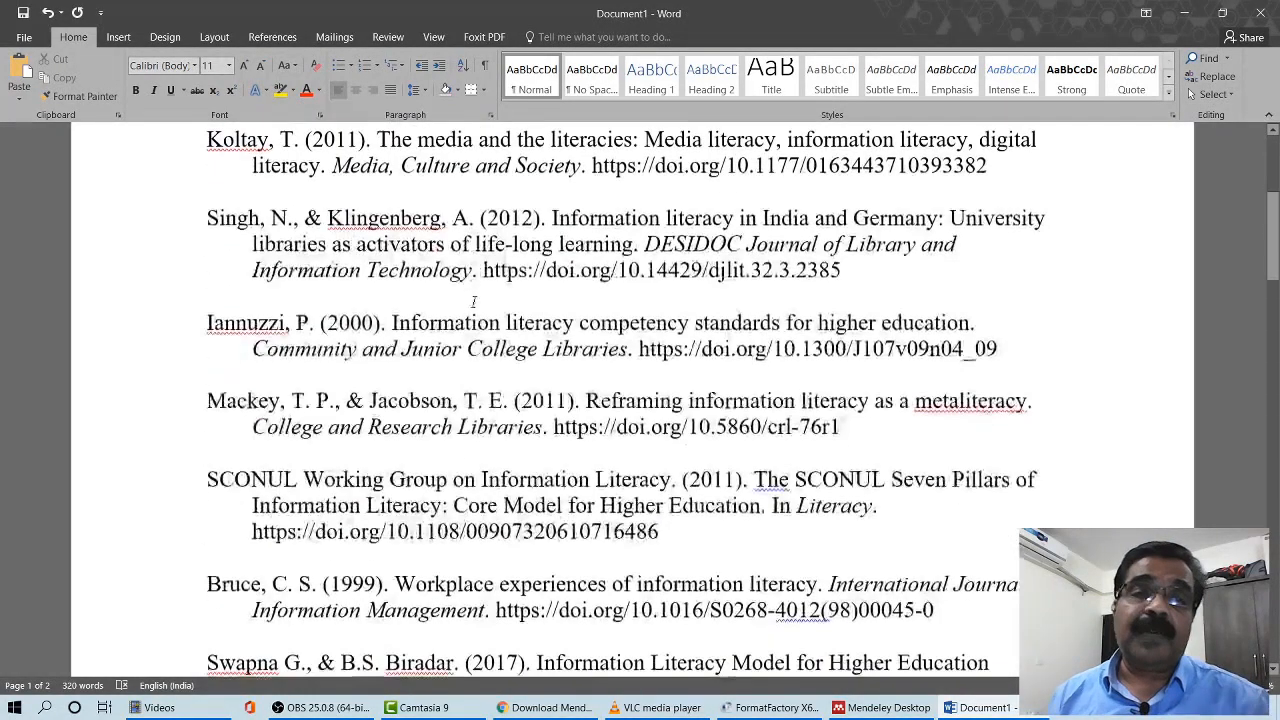
scroll(475, 301, down, 5)
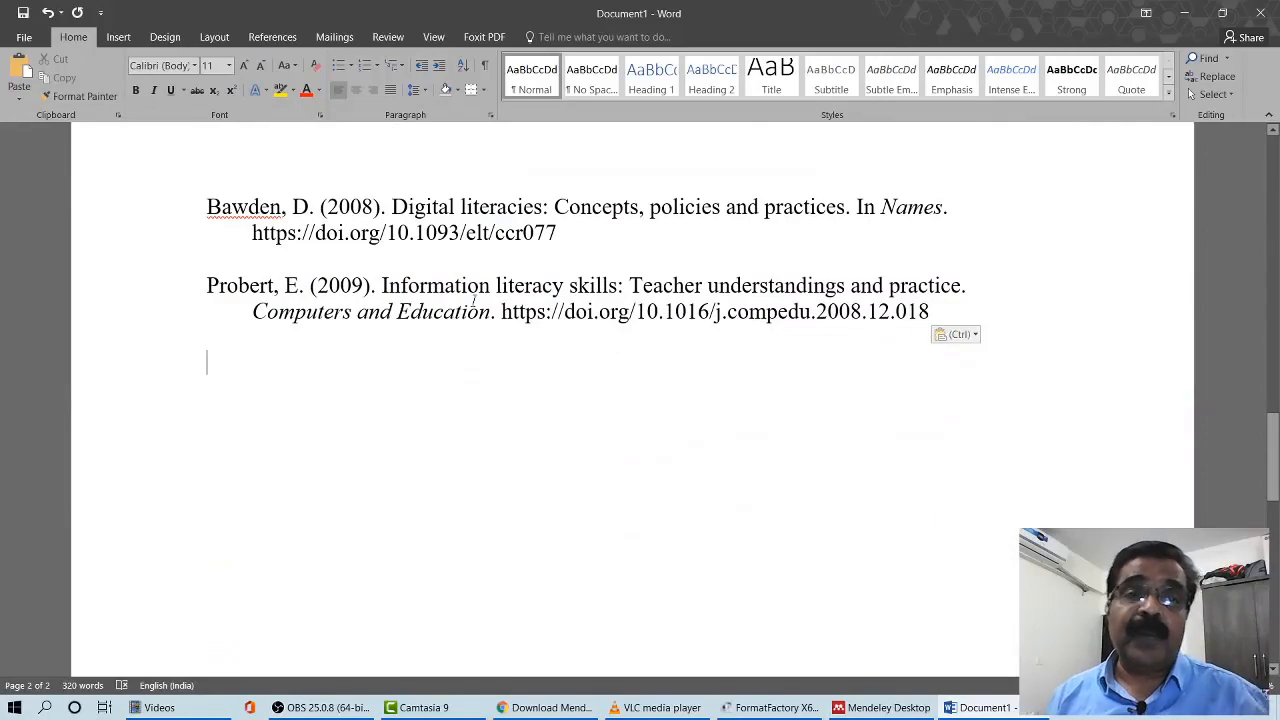
scroll(474, 299, up, 10)
scroll(474, 297, up, 5)
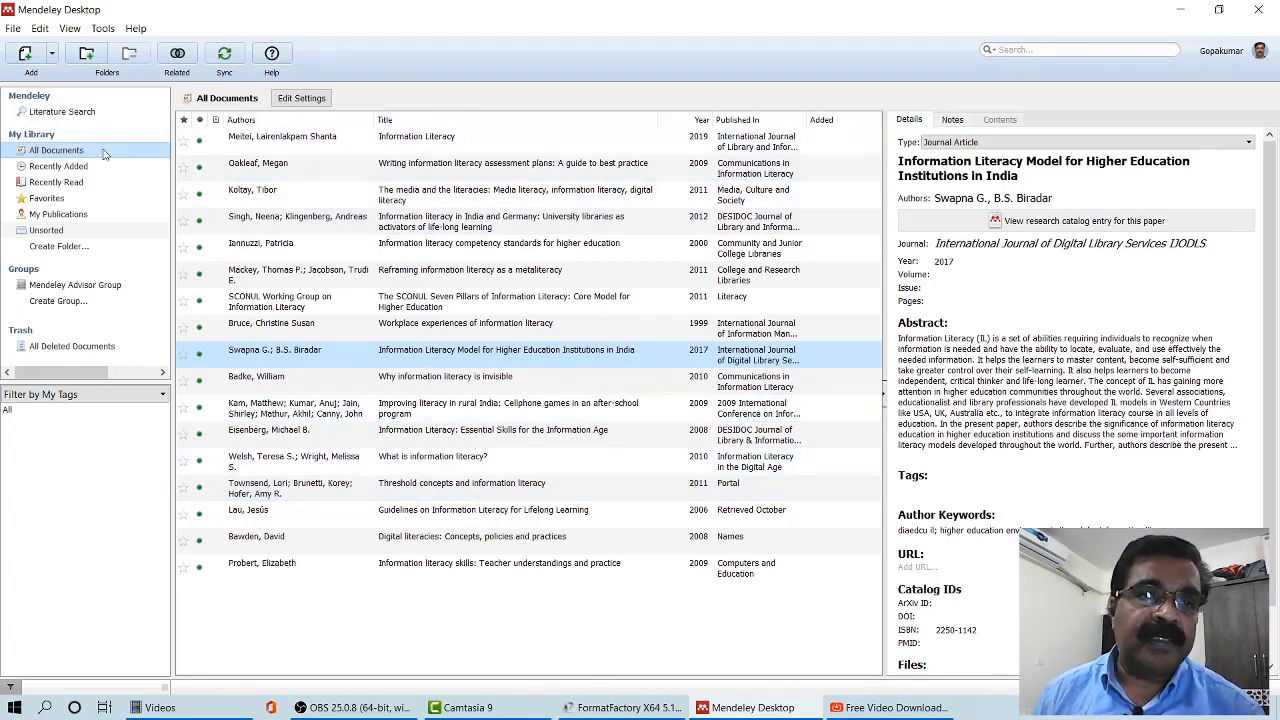
- Create a new library folder named Chapter 1
click(60, 247)
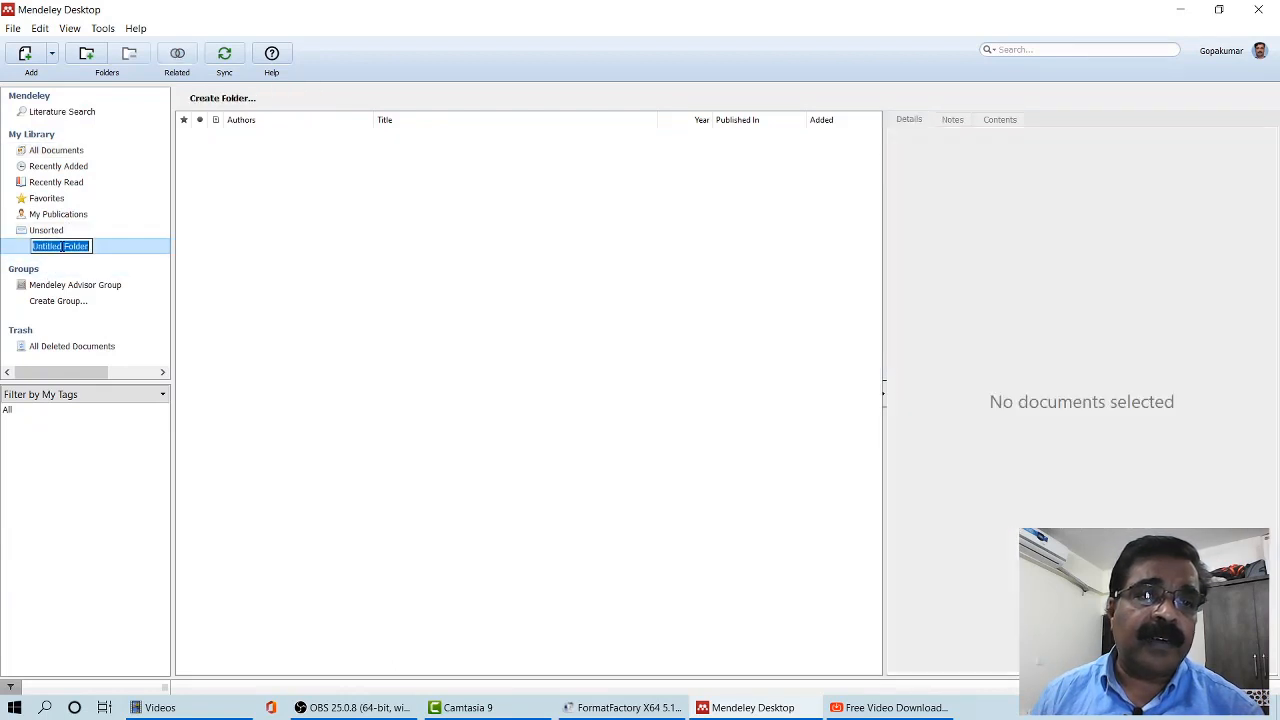
text(Ch)
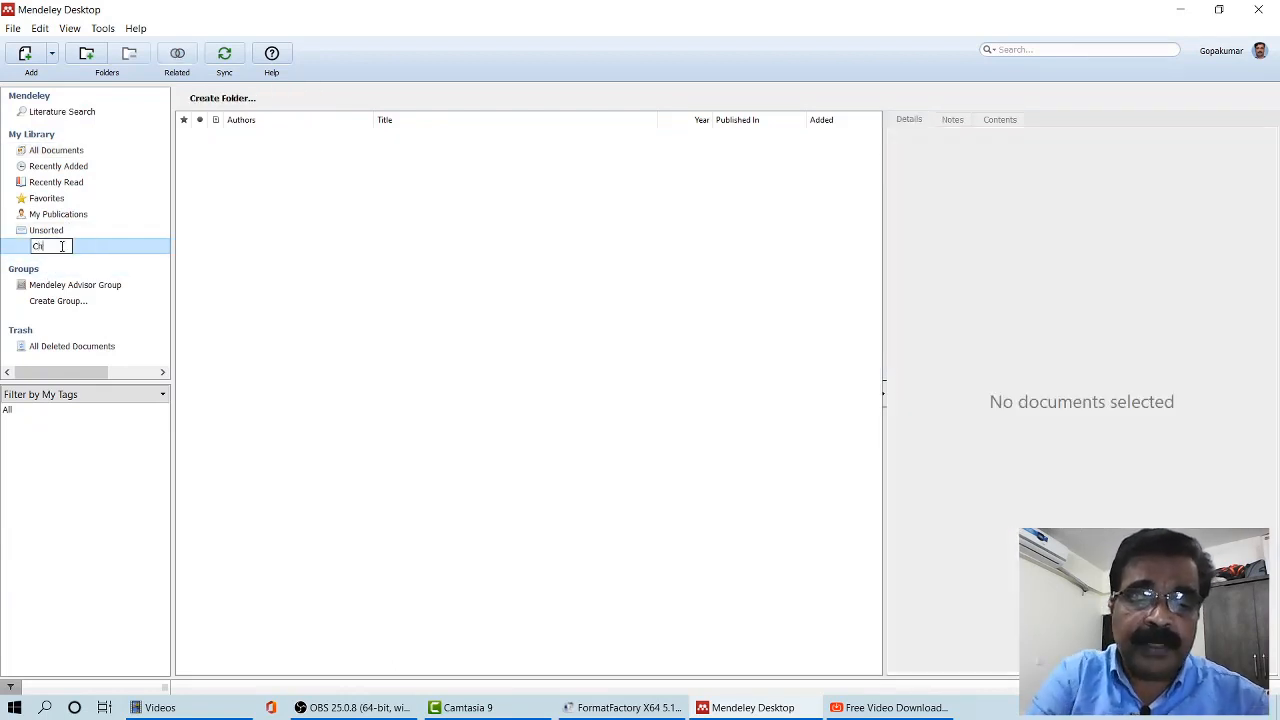
text(apter2)
key(BackSpace)
text(1)
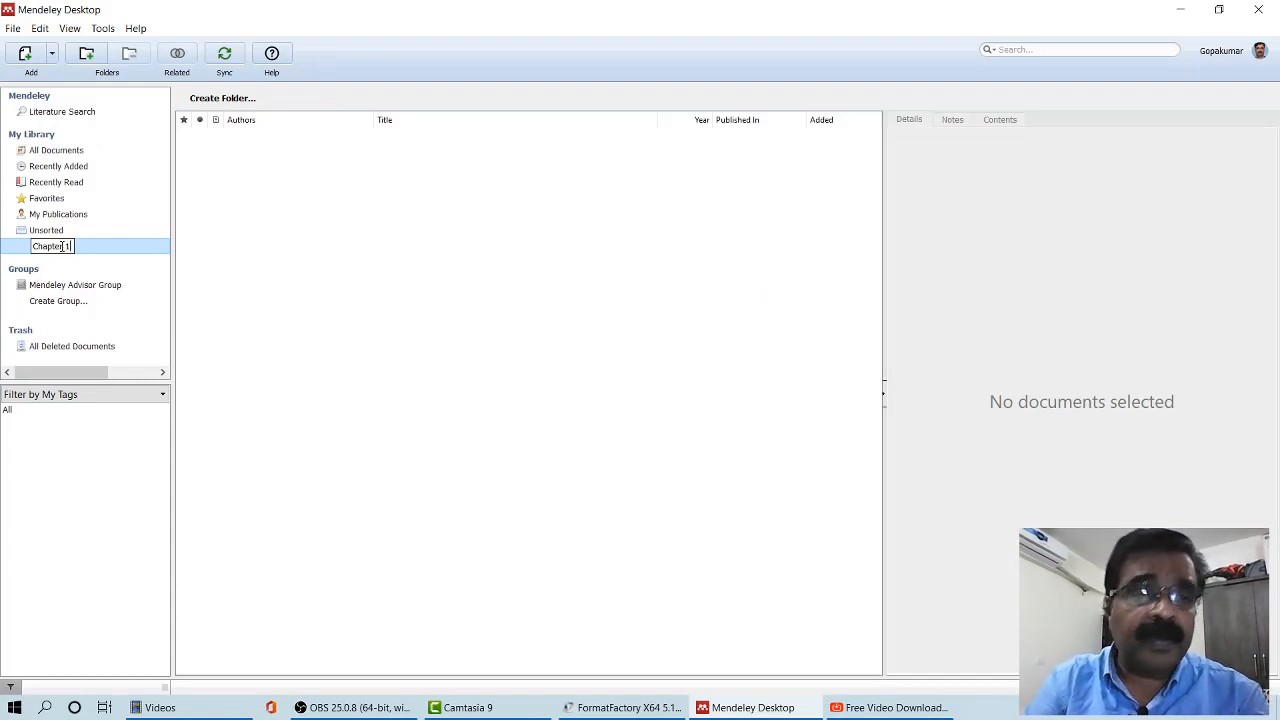
click(249, 297)
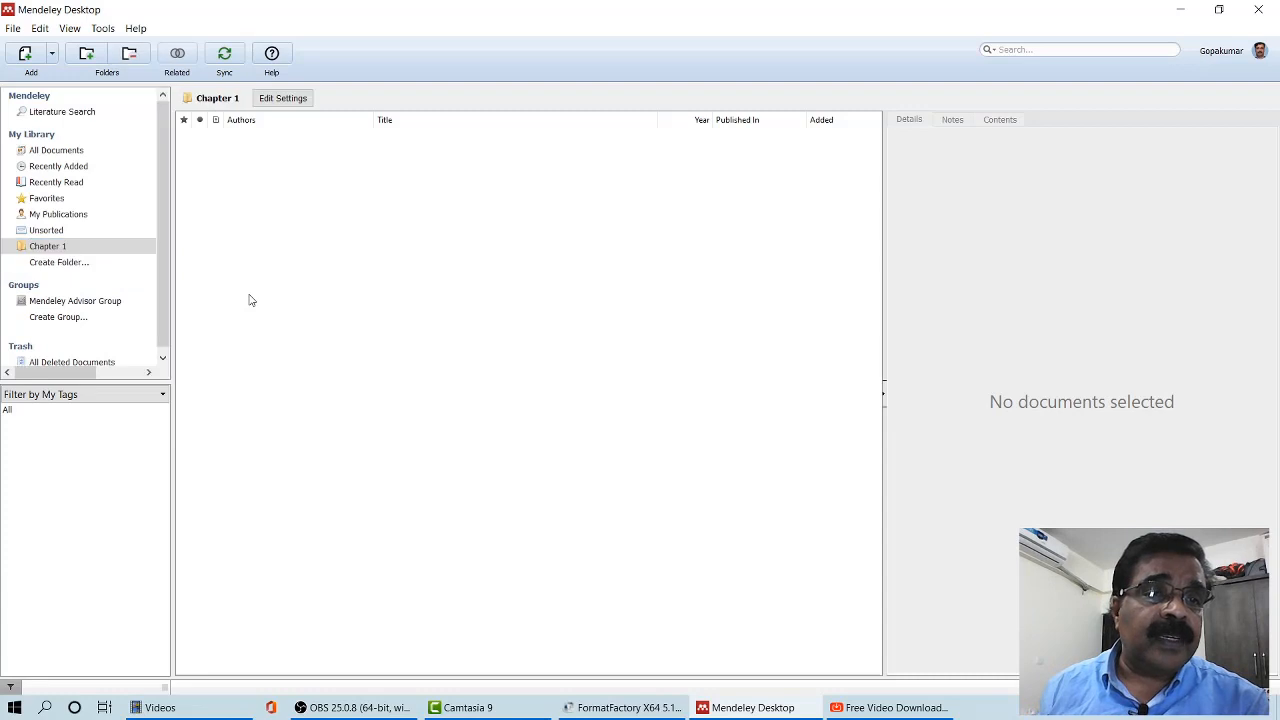
- Create a second library folder named Chapter 2
click(62, 263)
text(C)
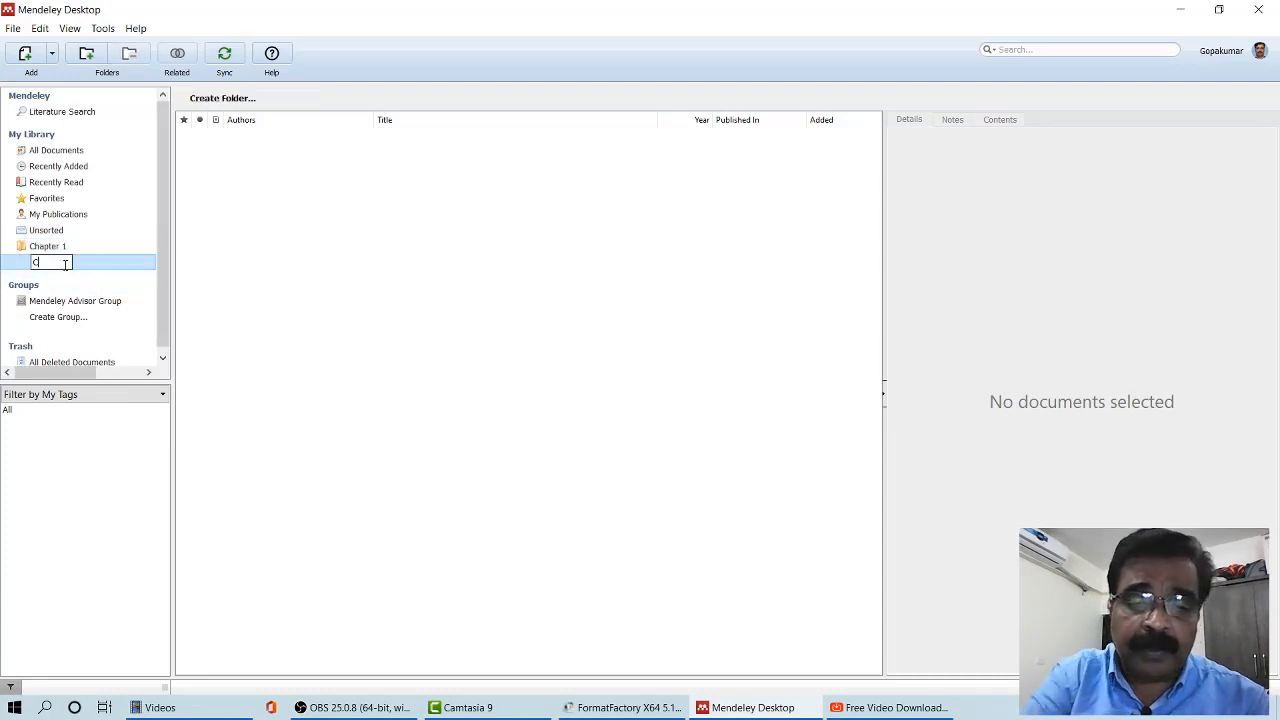
text(hapter )
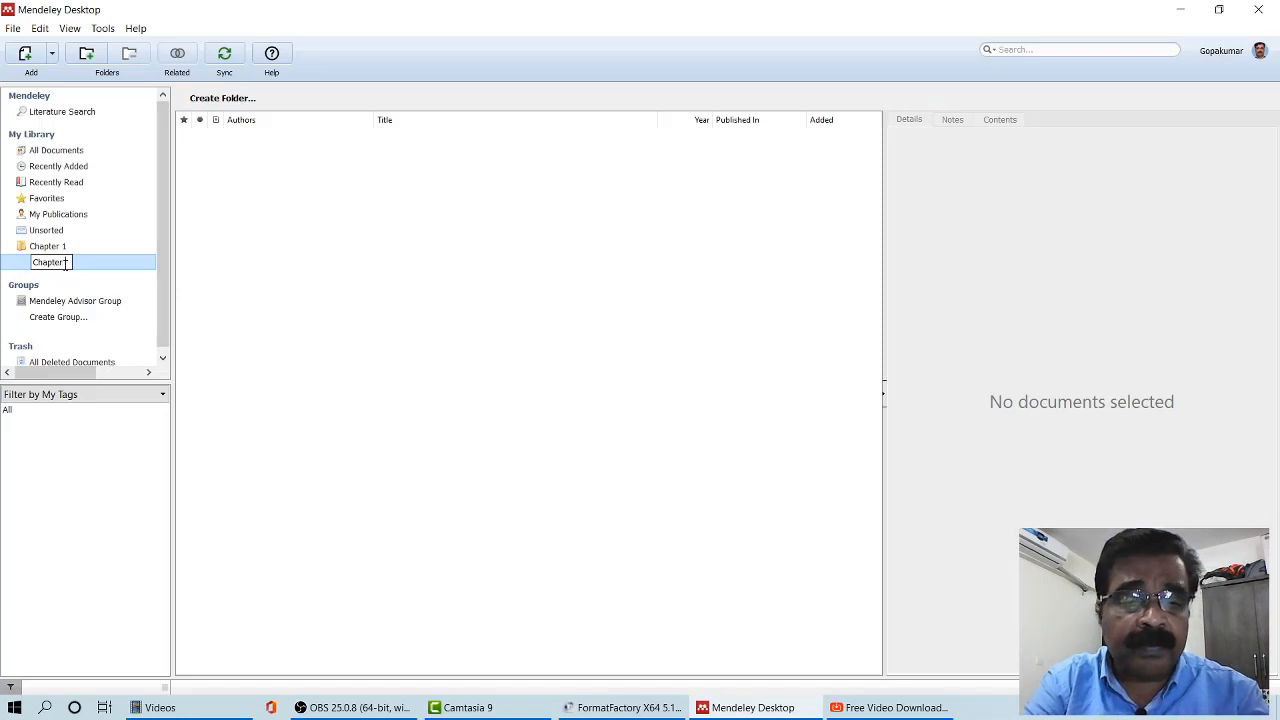
text(2)
click(297, 343)
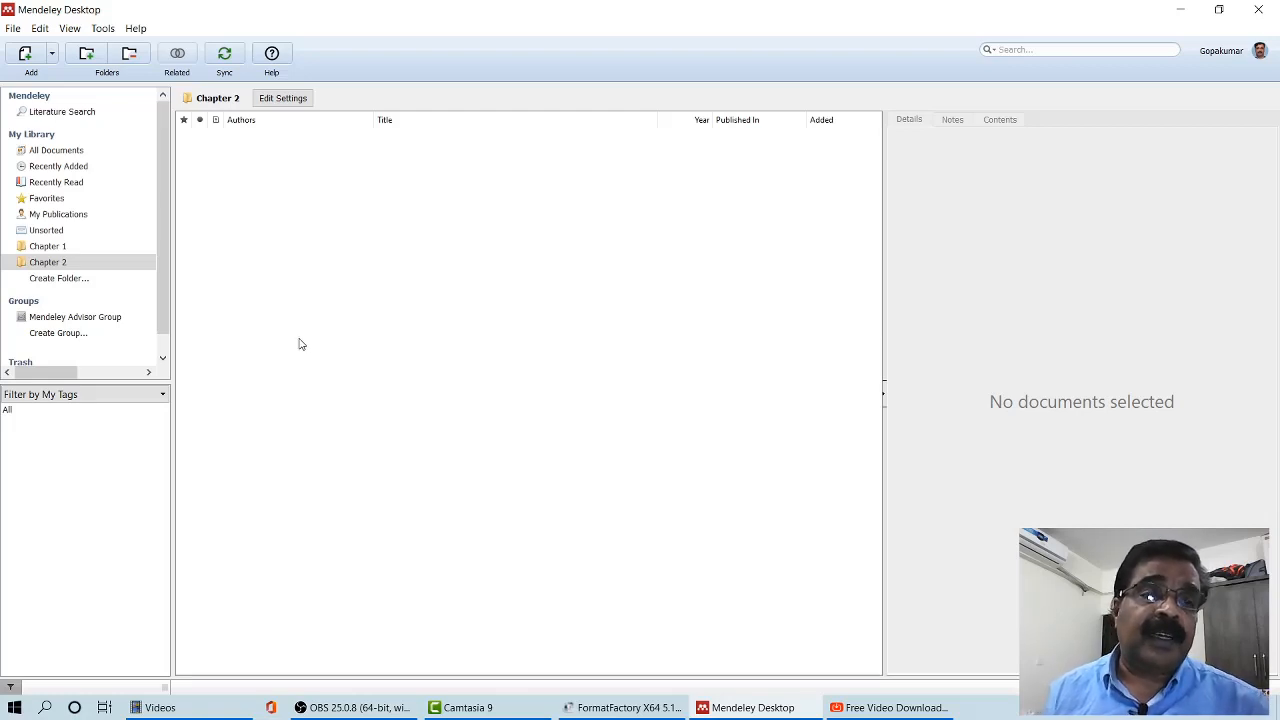
- Drag the Information Literacy, Iannuzzi, Mackey, Badke and Eisenberg papers into Chapter 1 and verify them
click(66, 151)
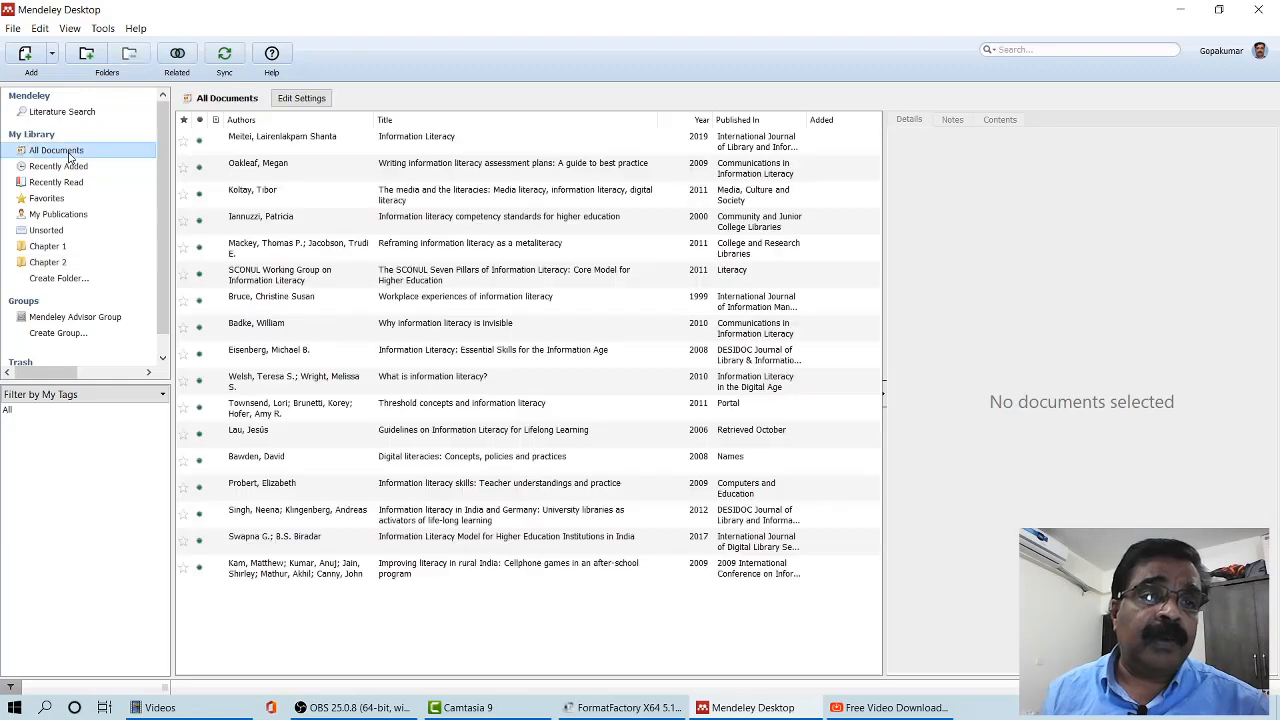
click(381, 146)
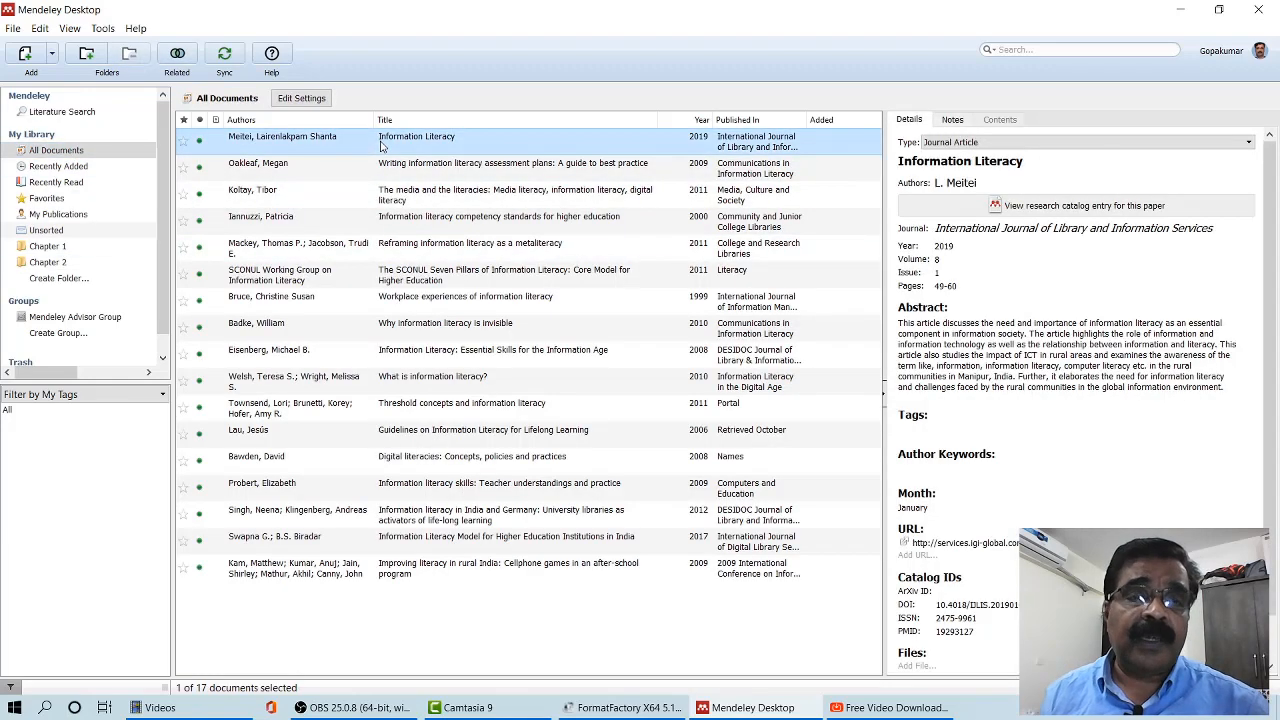
ctrl+click(420, 228)
ctrl+click(427, 250)
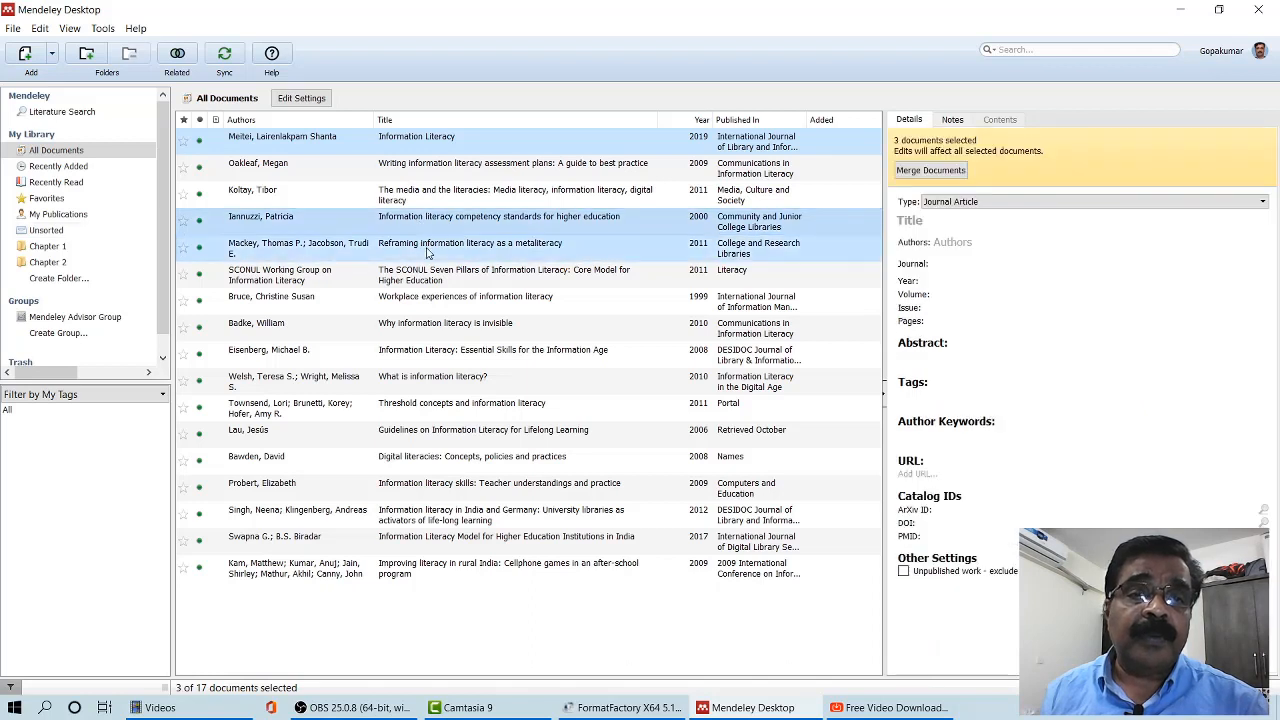
ctrl+click(444, 327)
ctrl+click(434, 356)
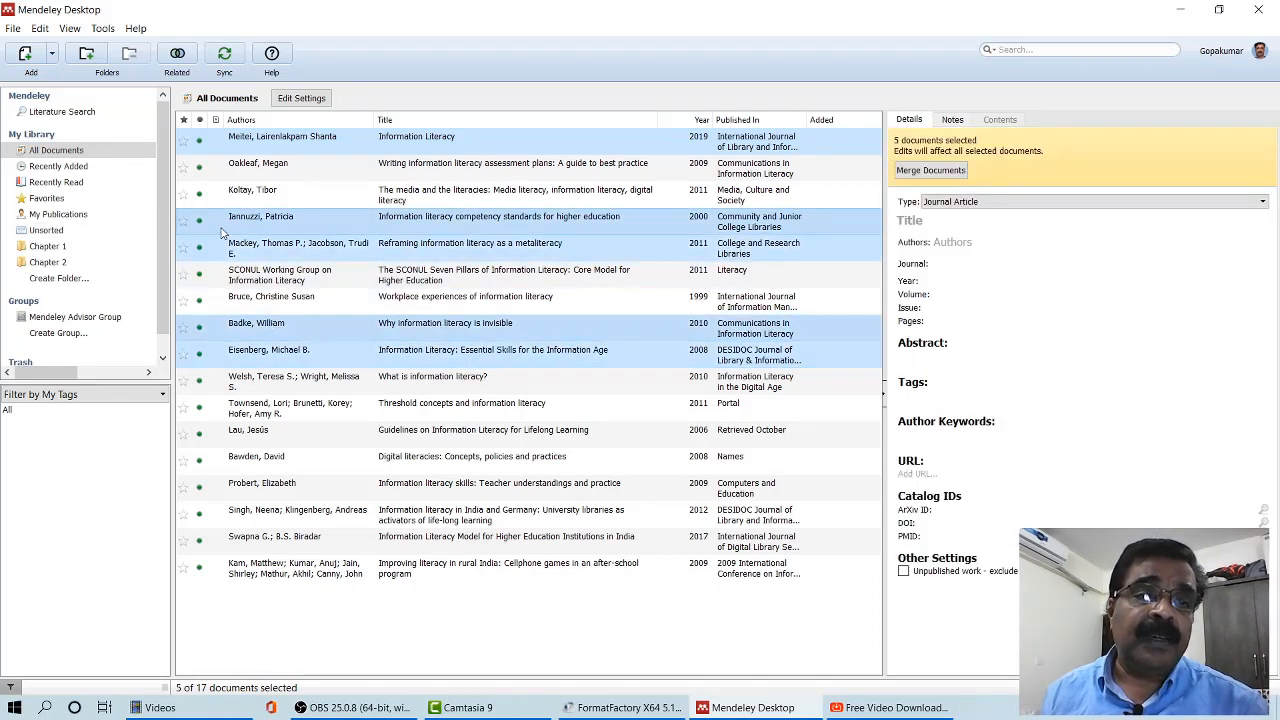
drag(218, 230, 93, 248)
click(93, 247)
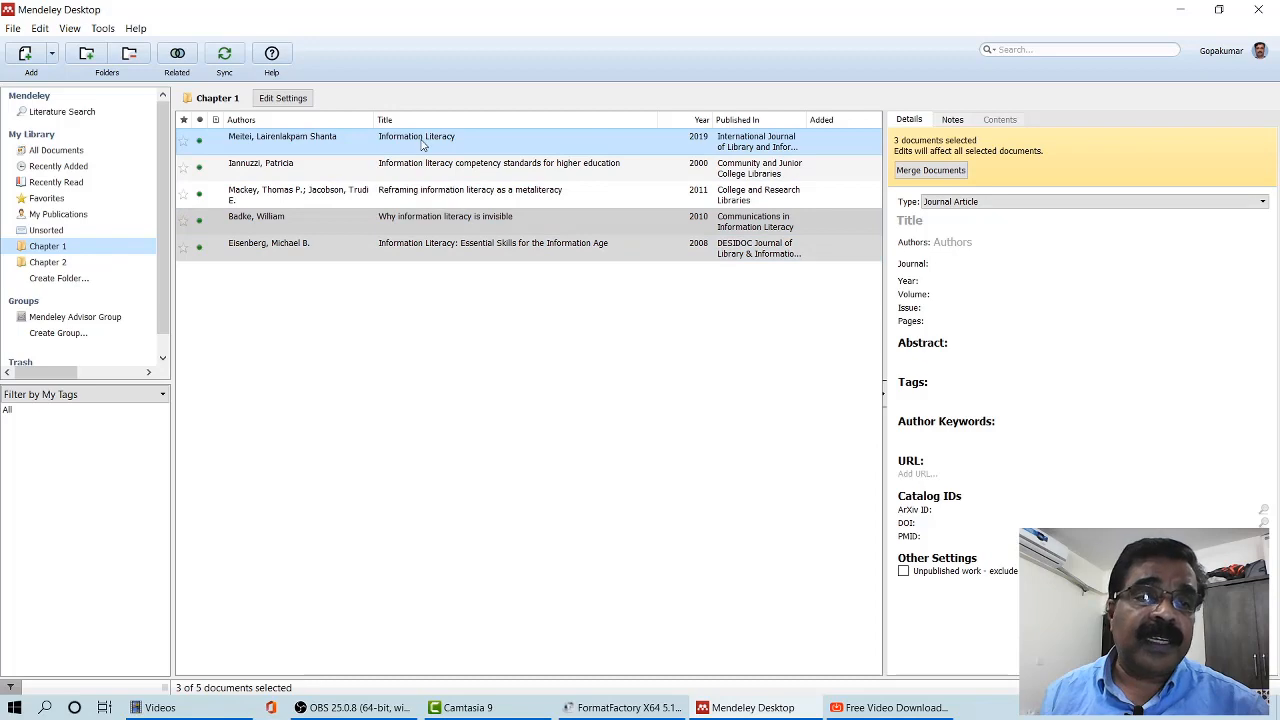
click(97, 153)
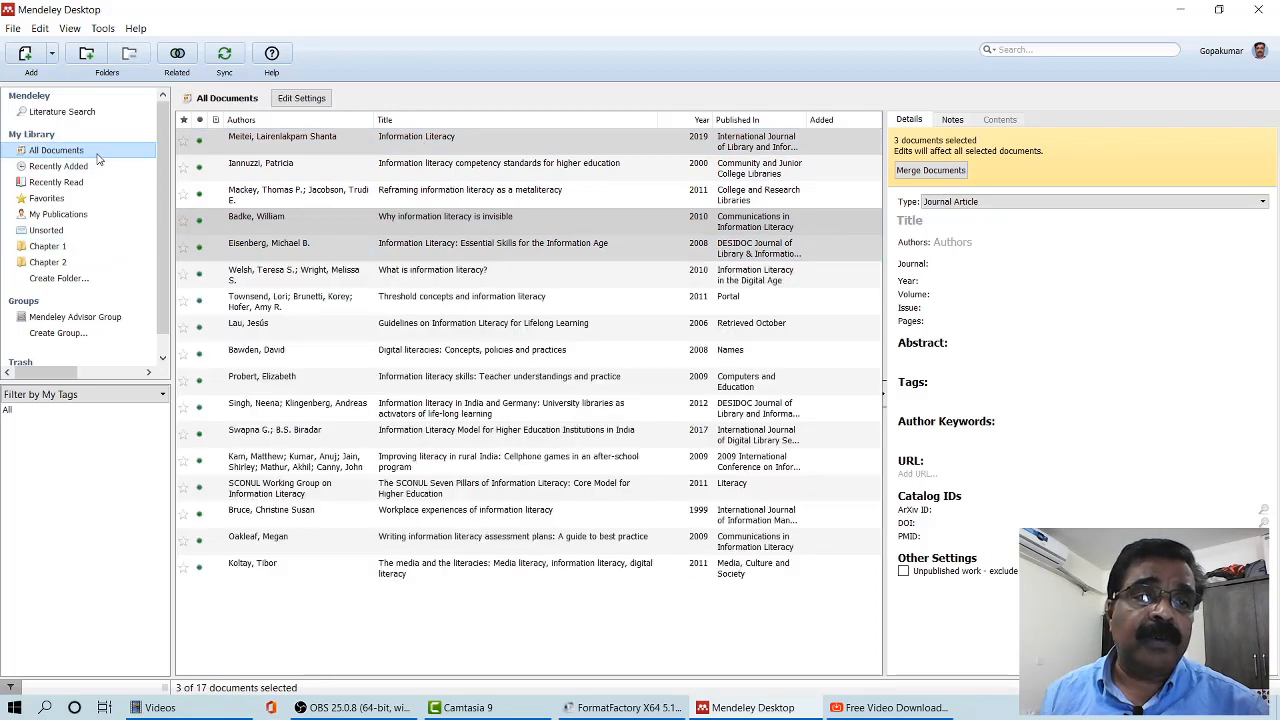
- Select the Probert, Singh, Kam and Bruce papers in All Documents
click(480, 378)
ctrl+click(485, 410)
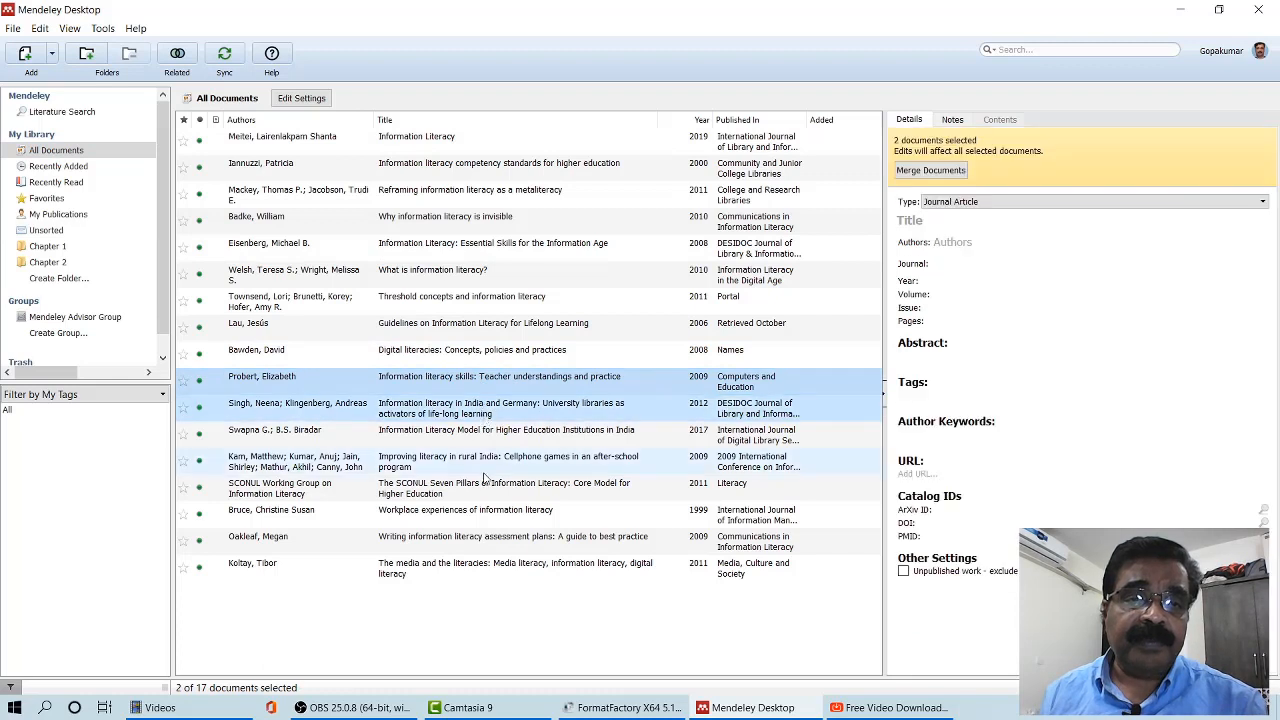
ctrl+click(485, 468)
ctrl+click(490, 512)
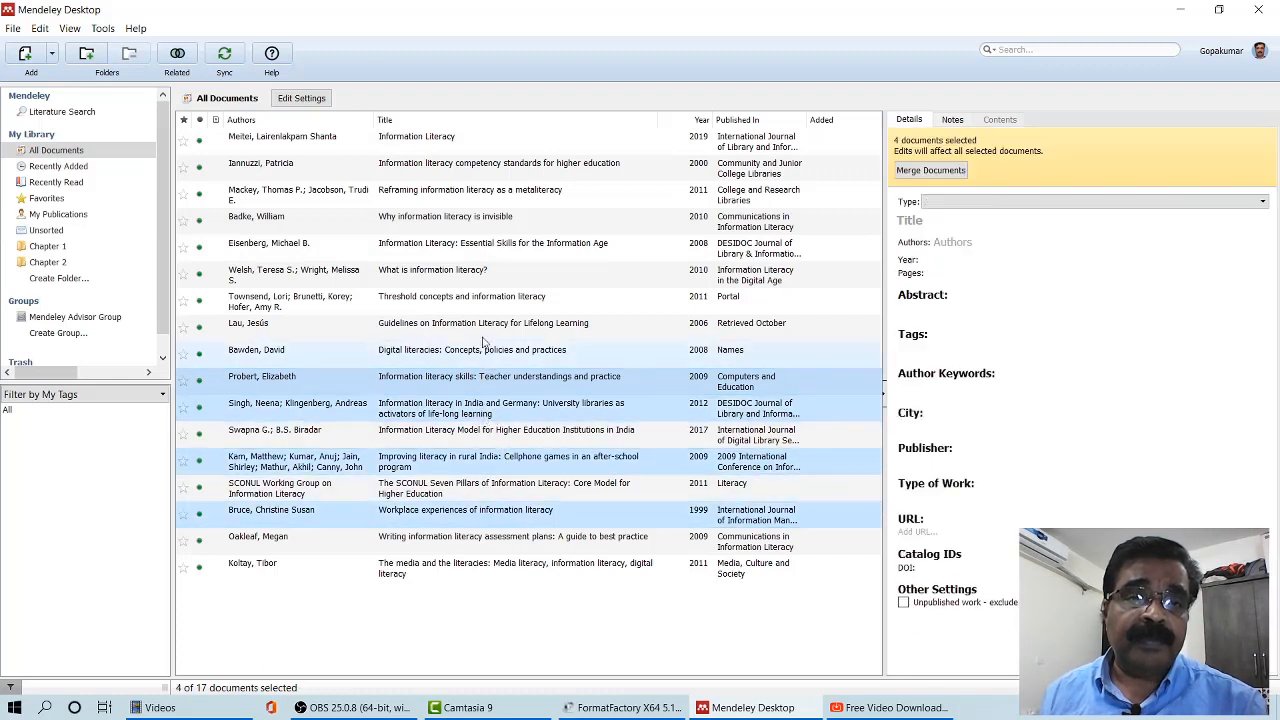
- Add 'Threshold concepts and information literacy' to the selection and file the five papers into Chapter 2
ctrl+click(470, 300)
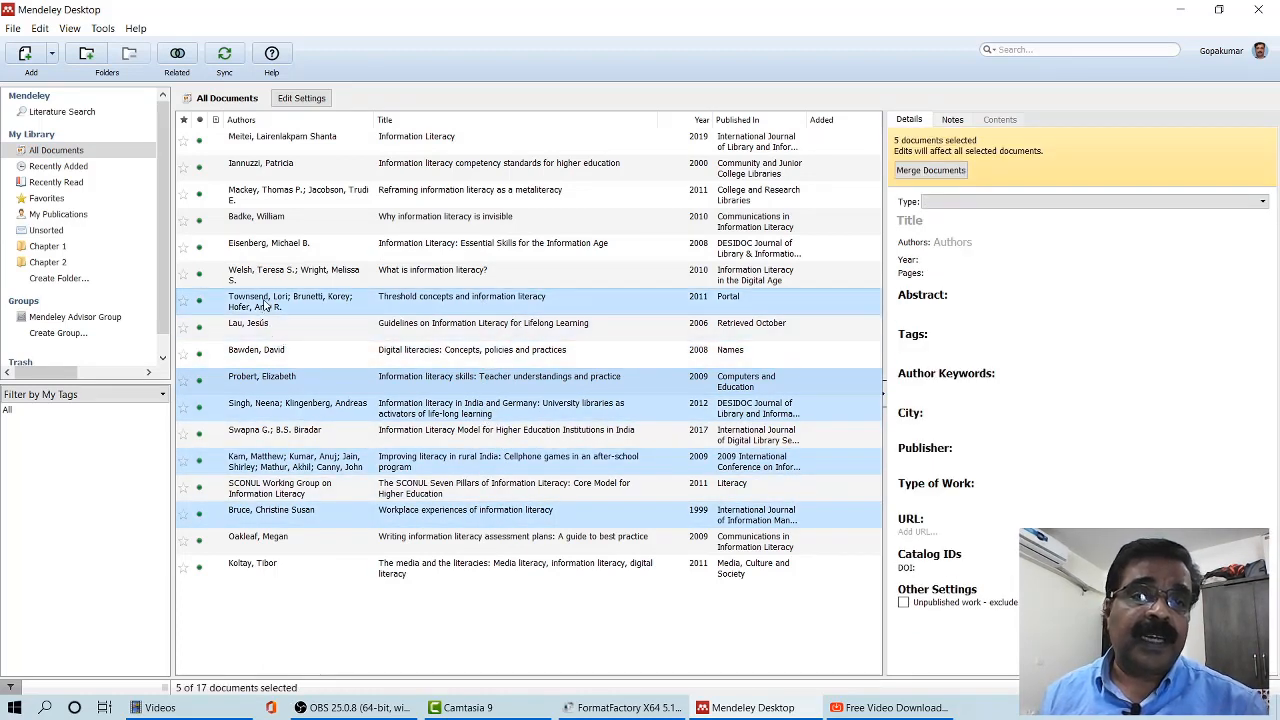
drag(265, 302, 92, 266)
click(90, 267)
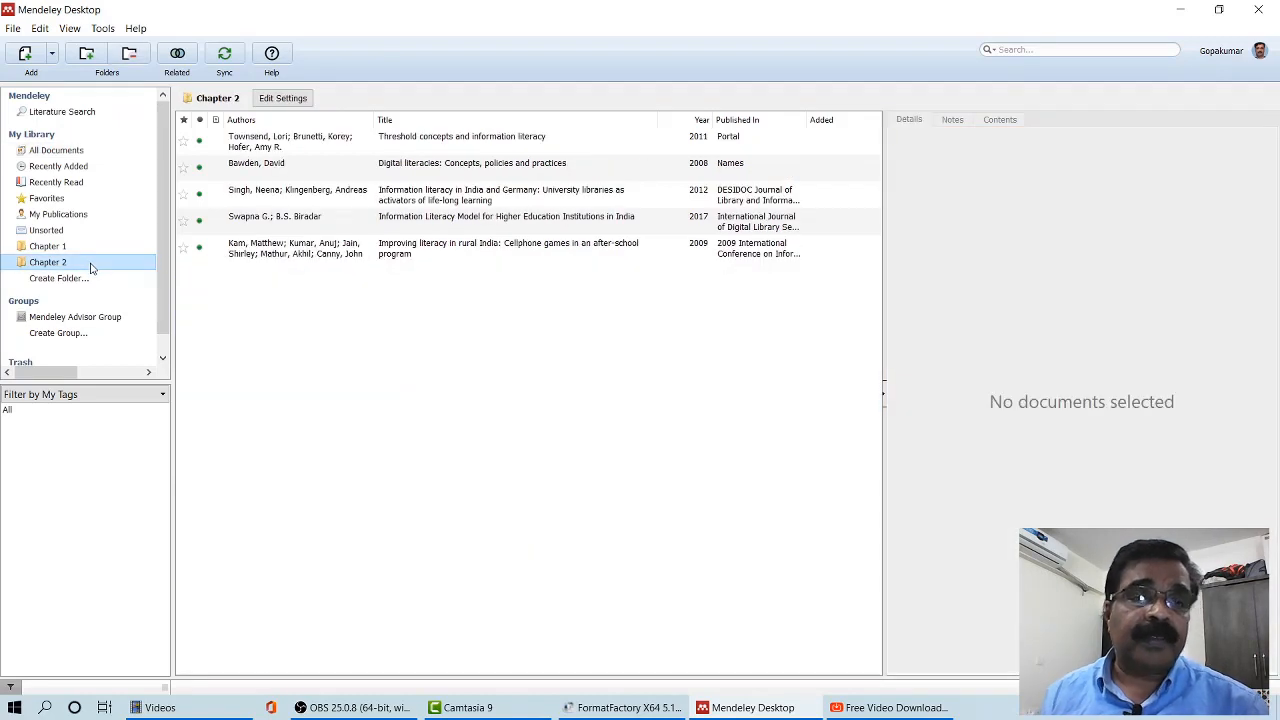
- Compare the Chapter 2 and Chapter 1 folder contents, then return to All Documents
click(91, 256)
click(93, 276)
click(100, 264)
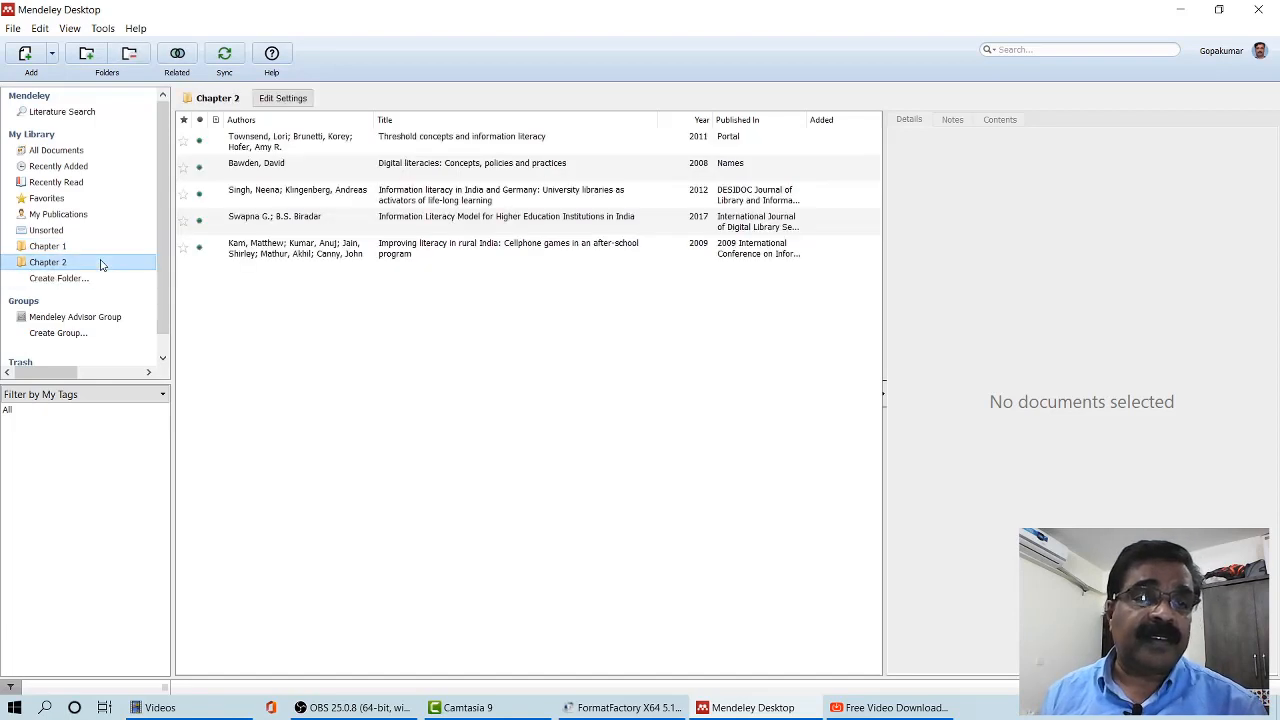
click(100, 248)
click(101, 266)
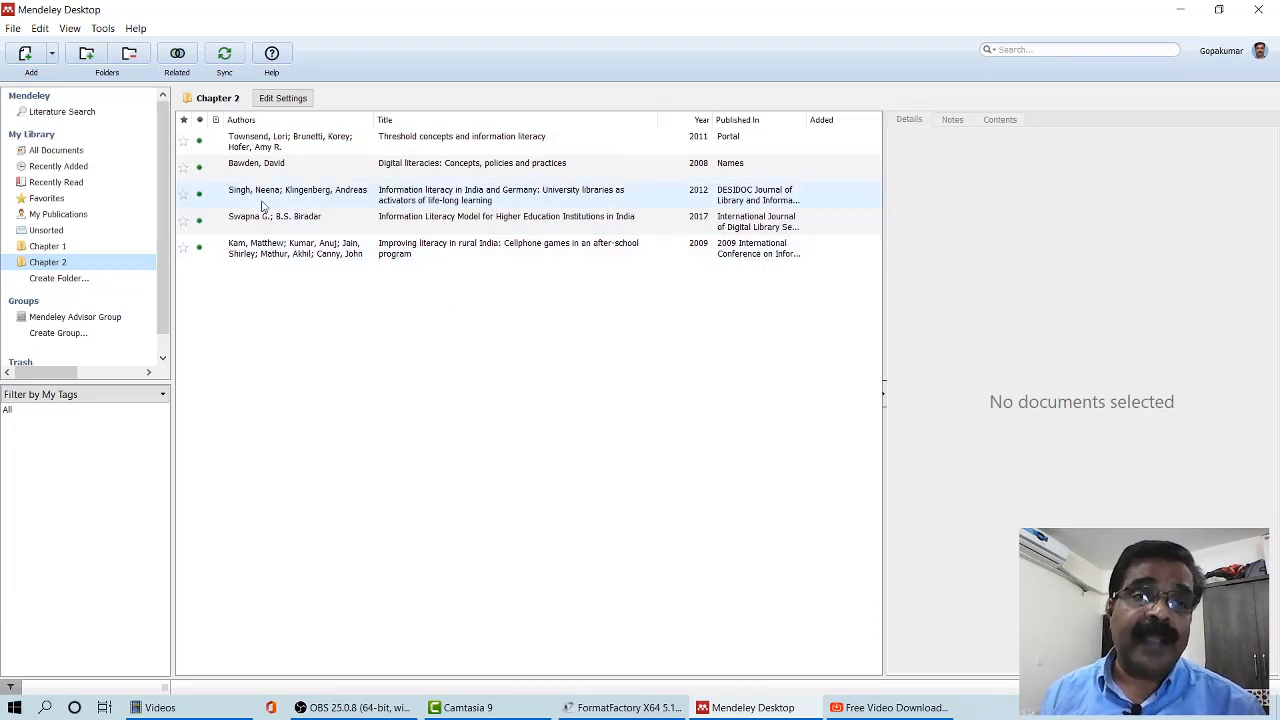
click(108, 157)
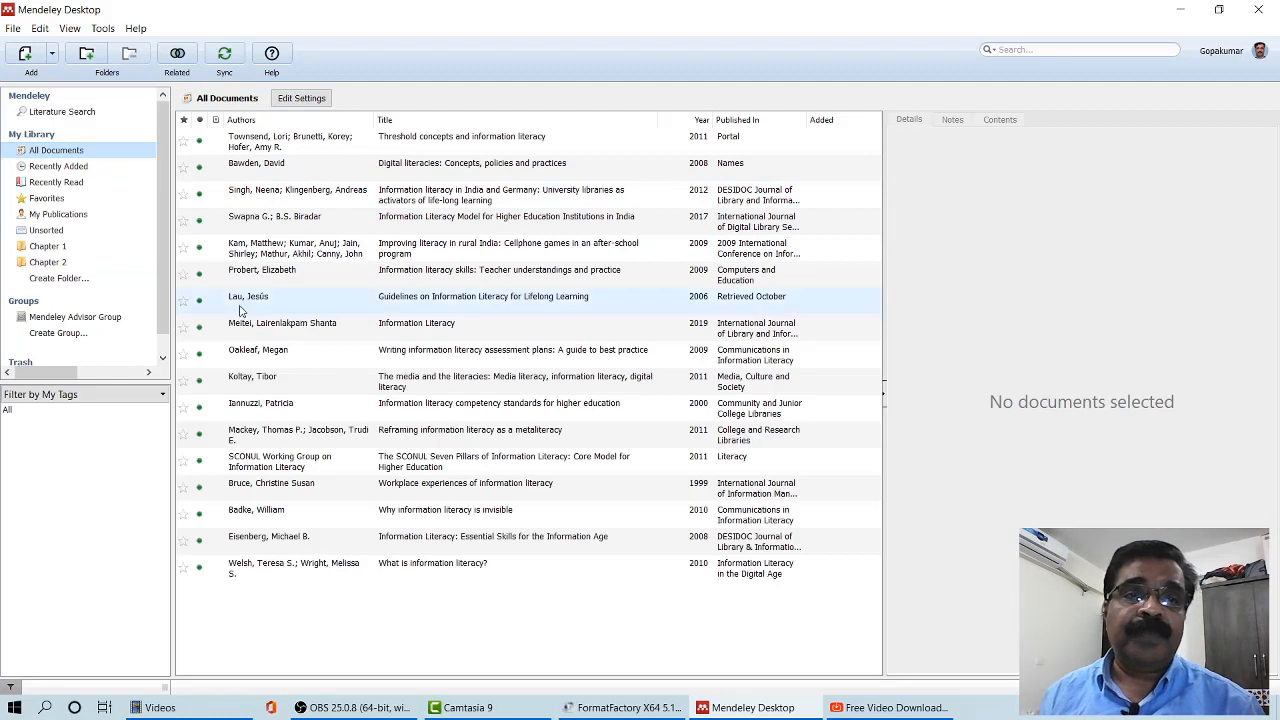
- Tag the Threshold concepts paper and the rural India literacy paper with Obj1
click(450, 138)
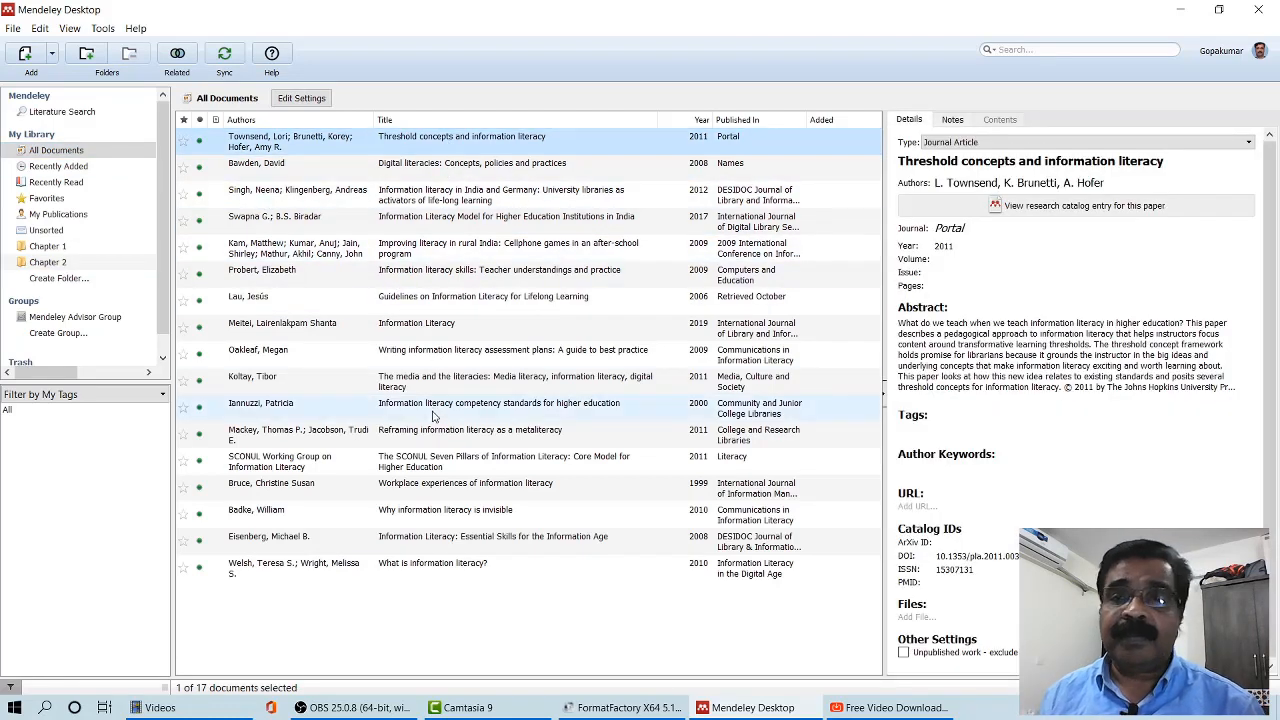
click(931, 430)
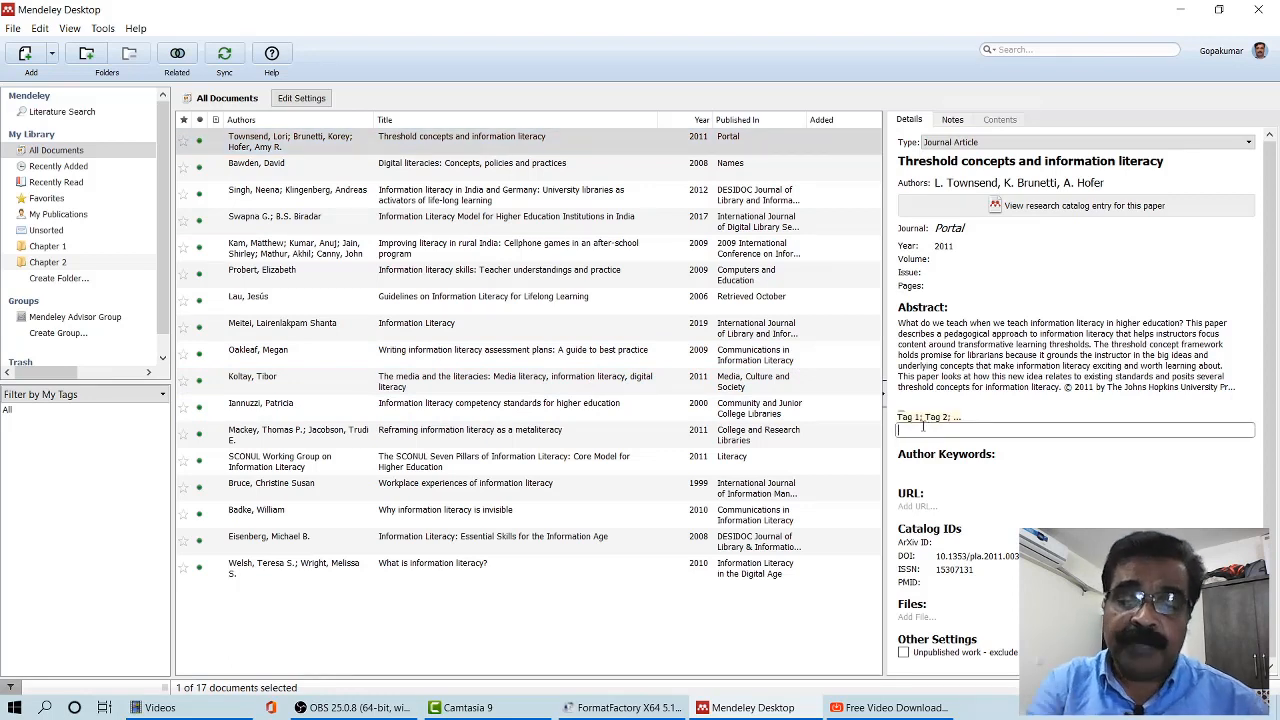
text(O)
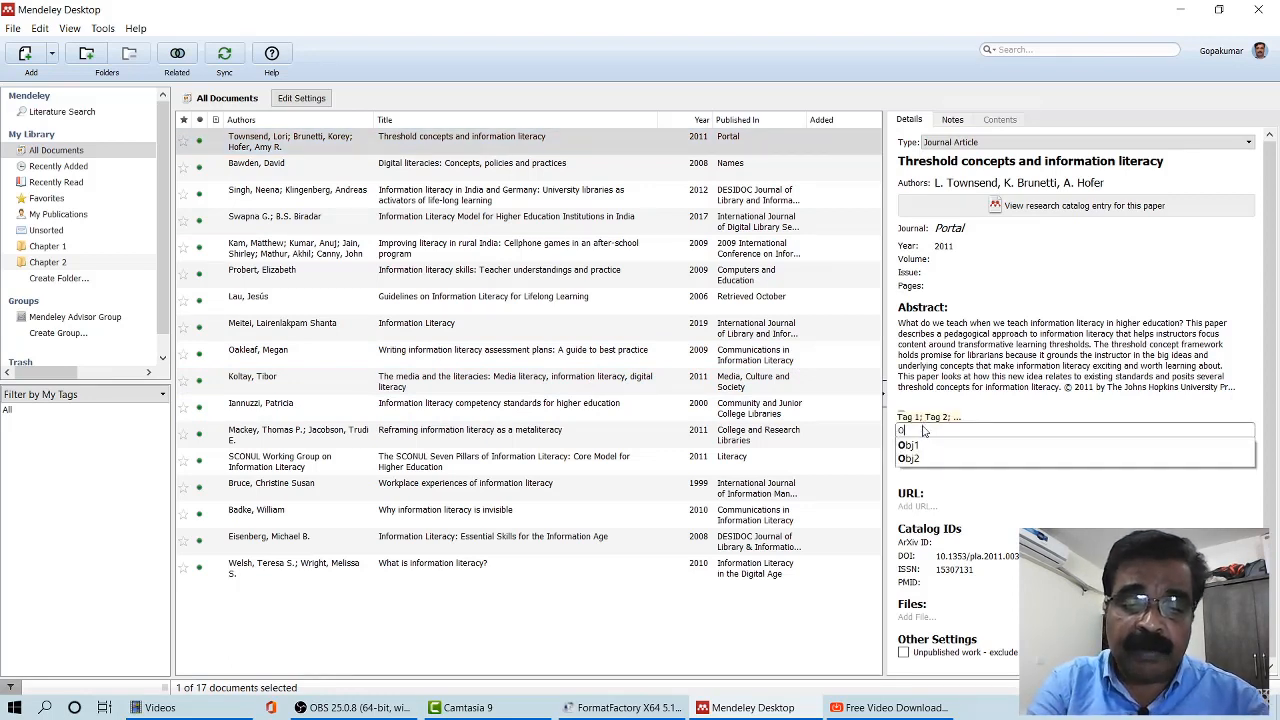
text(bj1)
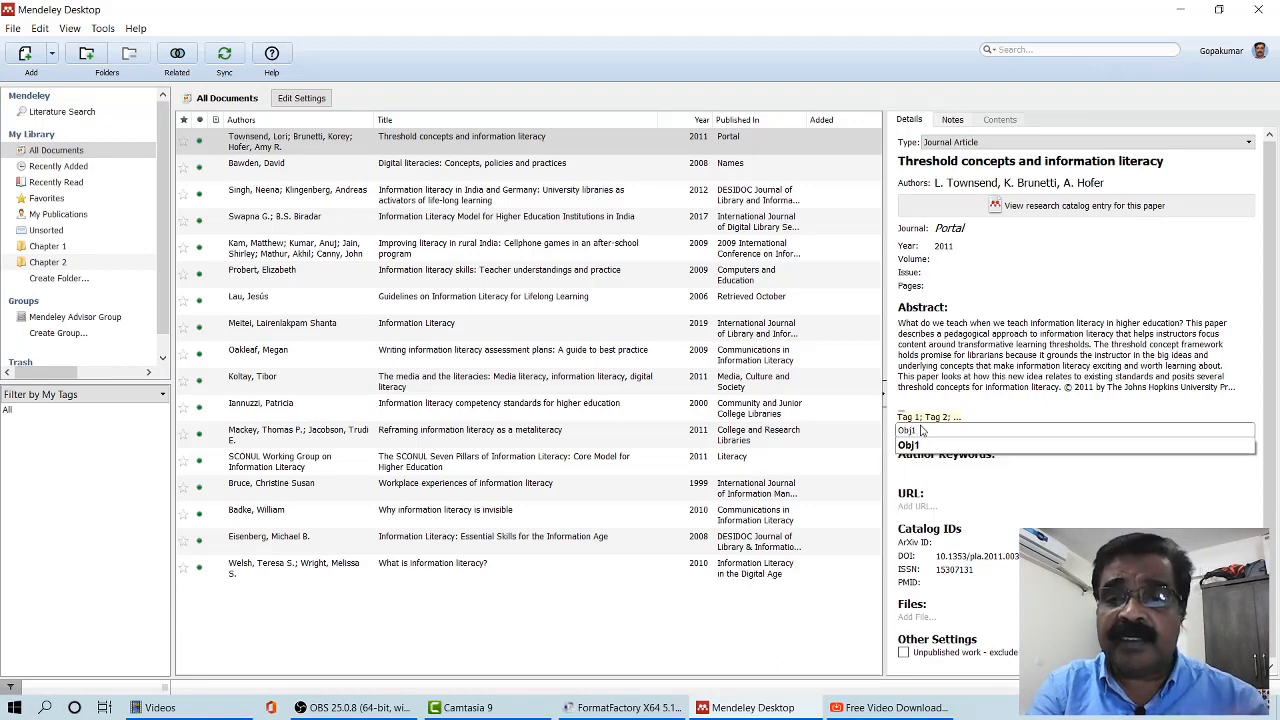
click(922, 447)
click(587, 252)
click(912, 517)
text(Obj)
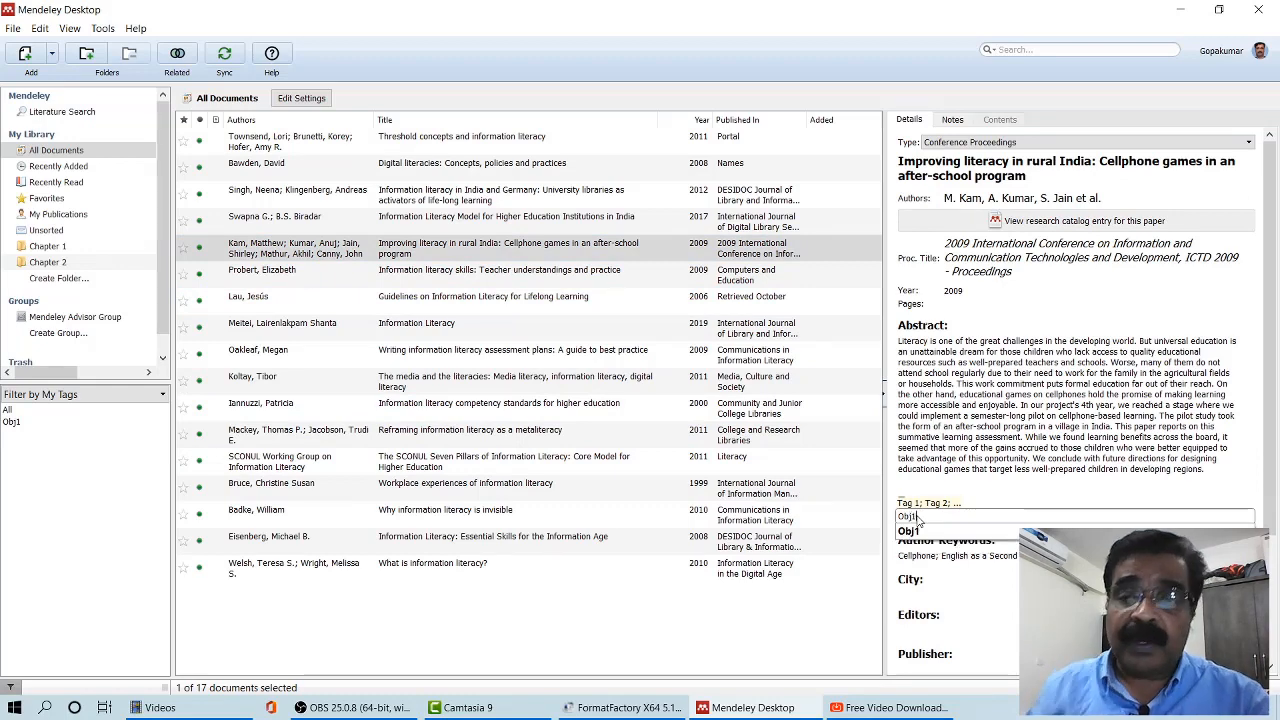
text(1)
click(909, 531)
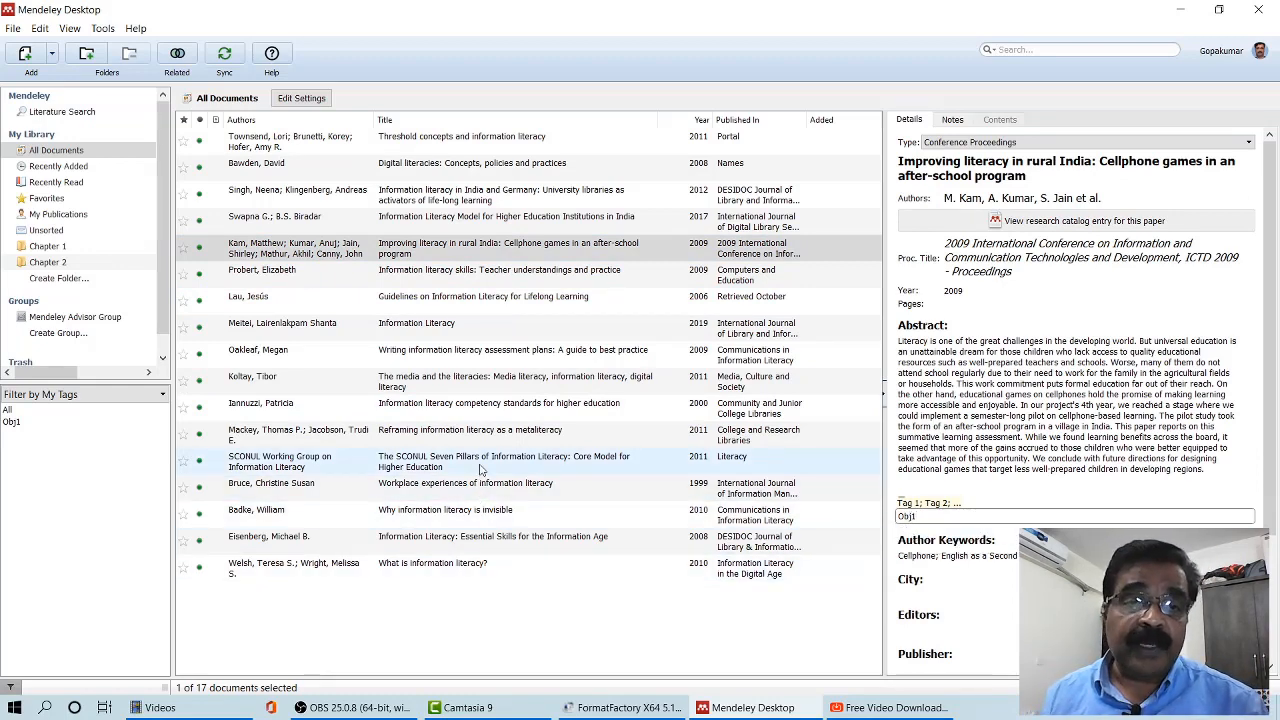
- Tag the SCONUL Seven Pillars report and the India and Germany paper with Obj2
click(484, 468)
click(912, 383)
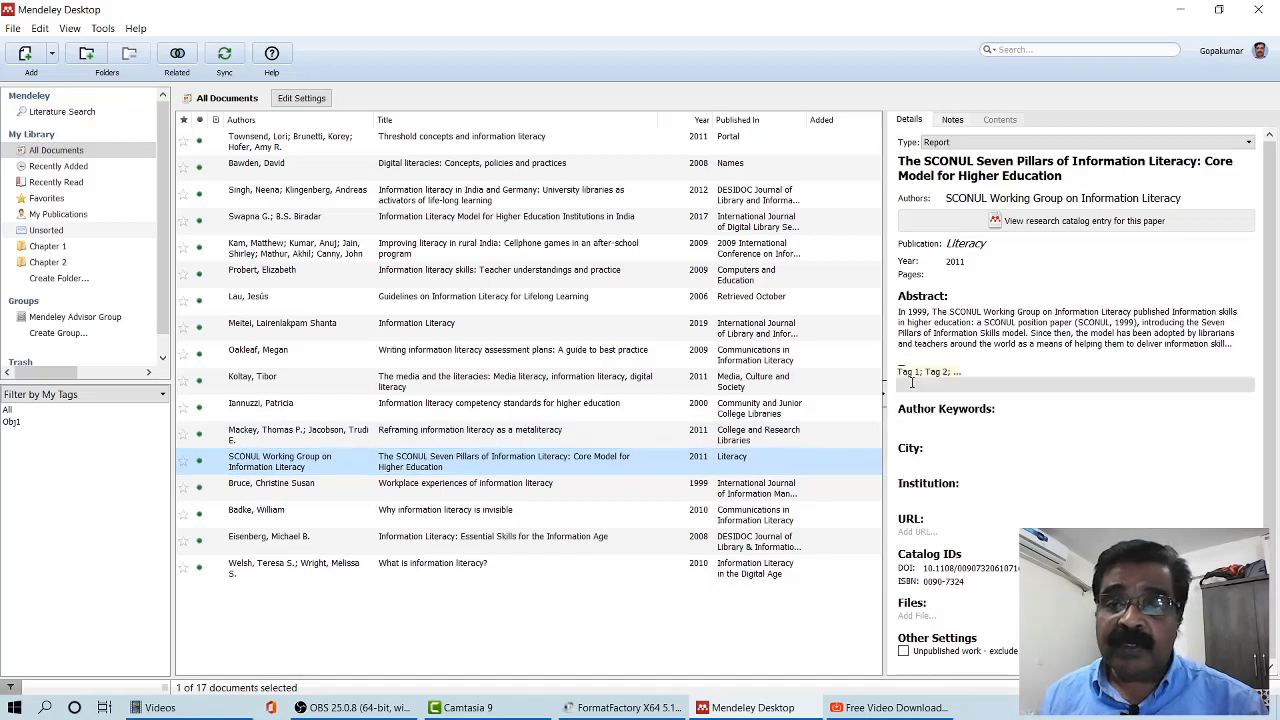
text(Obj2)
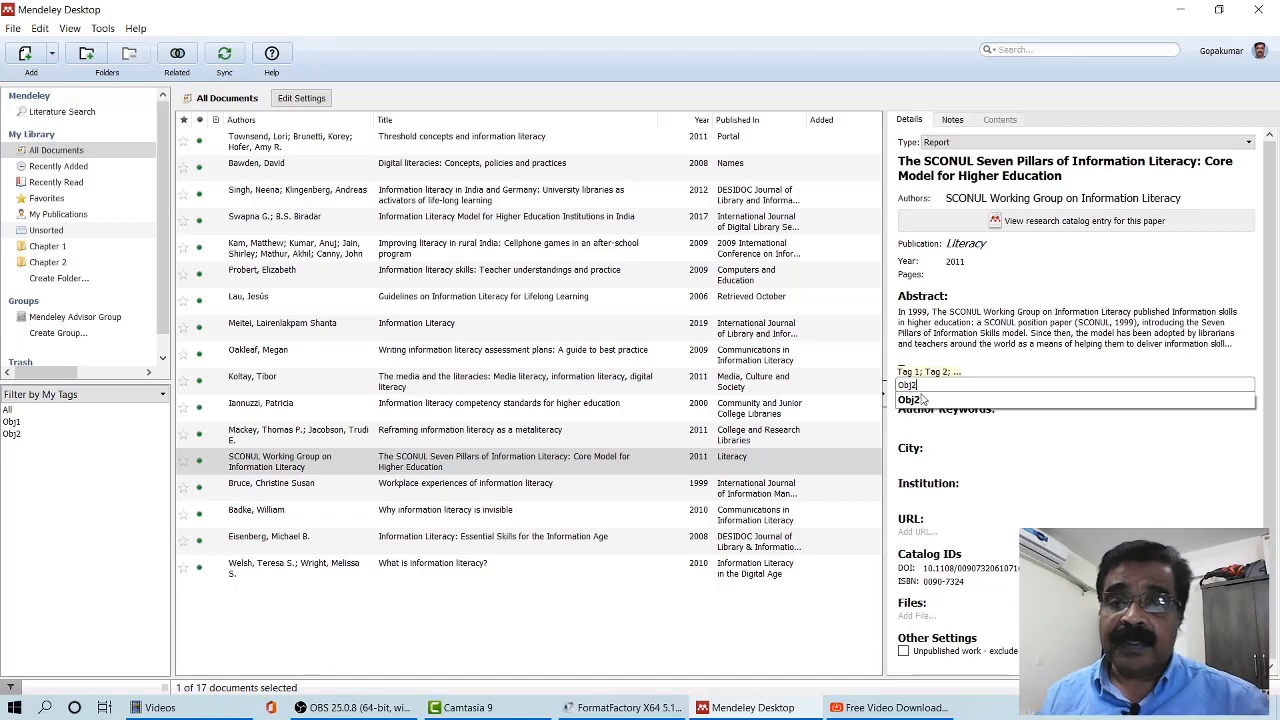
click(921, 400)
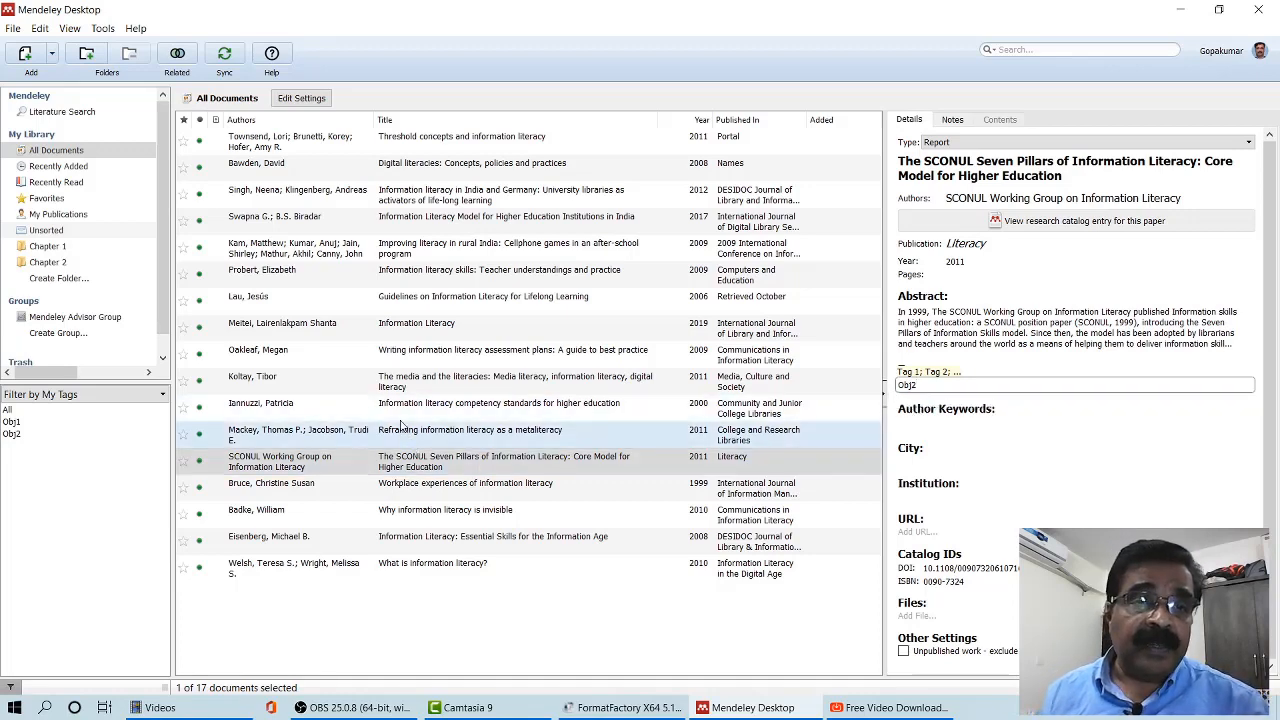
click(432, 194)
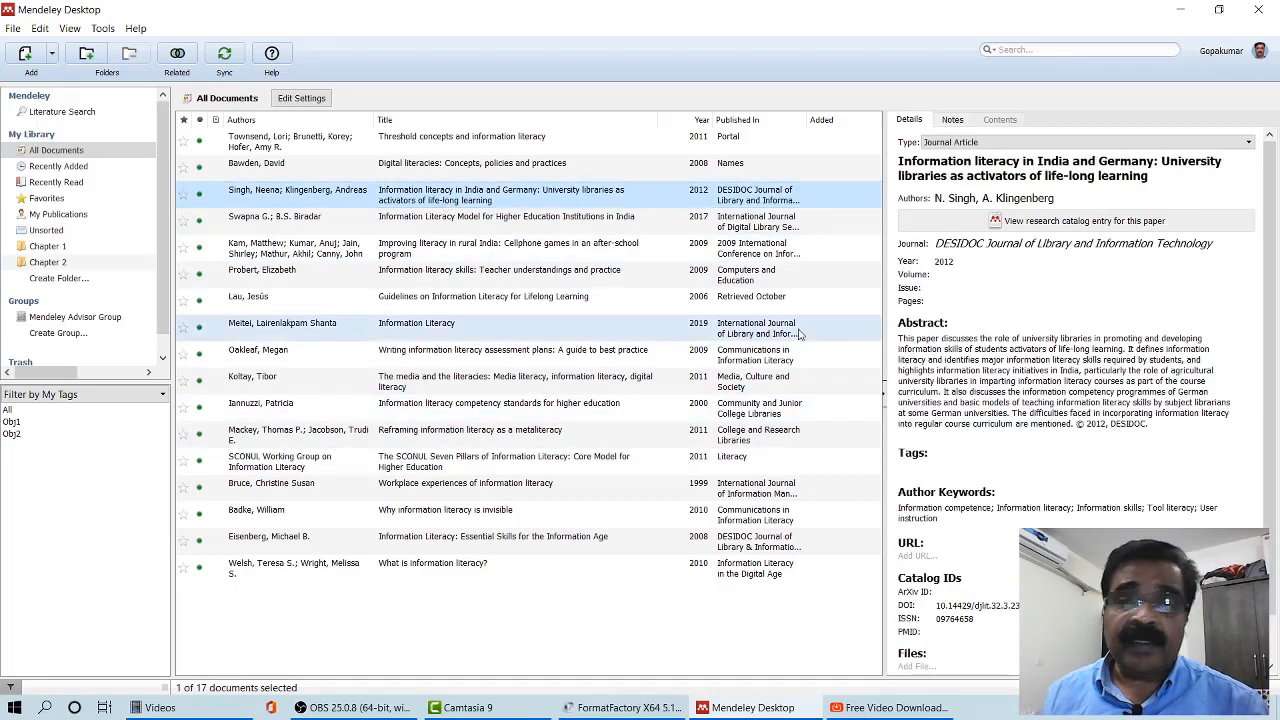
text(Obj2)
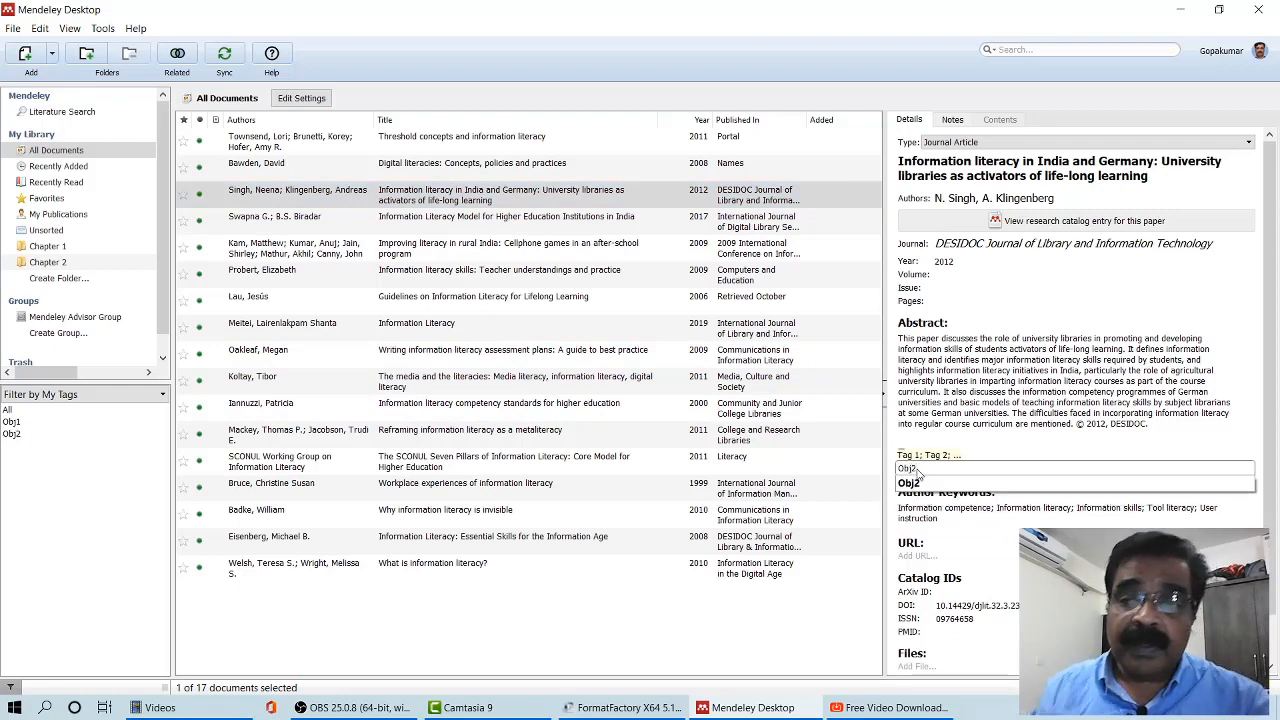
click(918, 485)
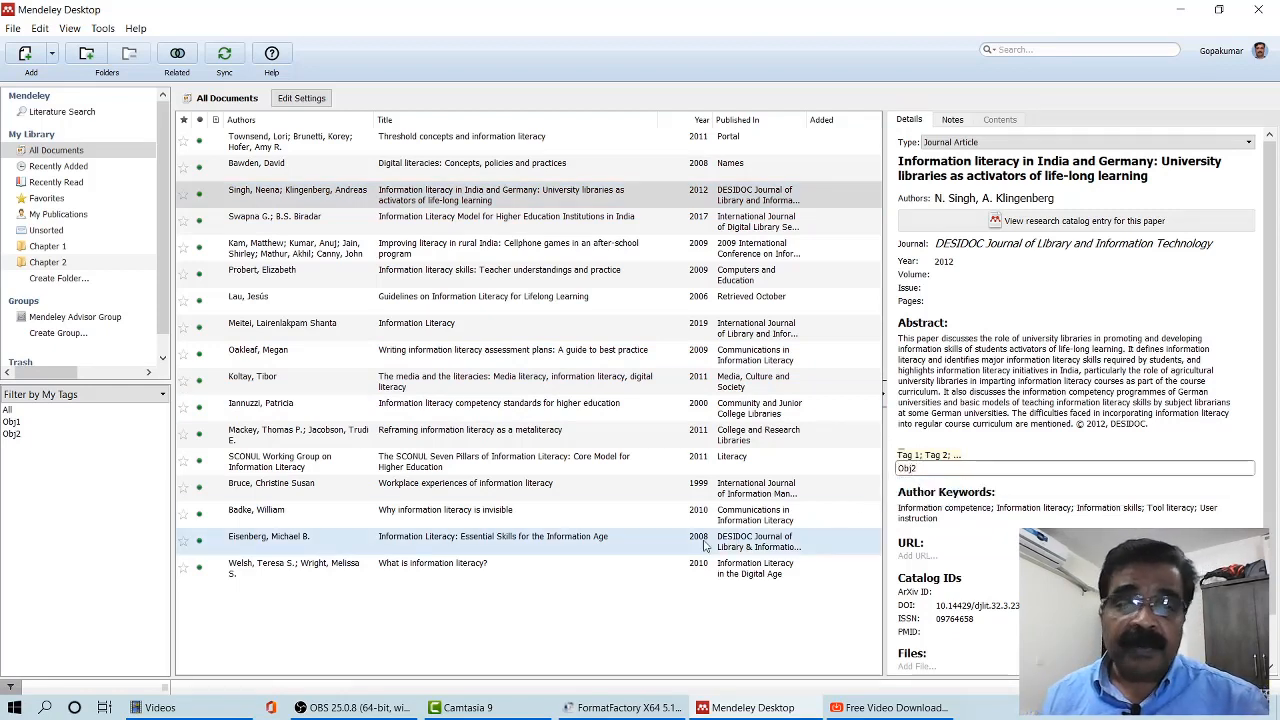
- Add the Obj2 tag to 'What is information literacy?' and deselect it
click(532, 568)
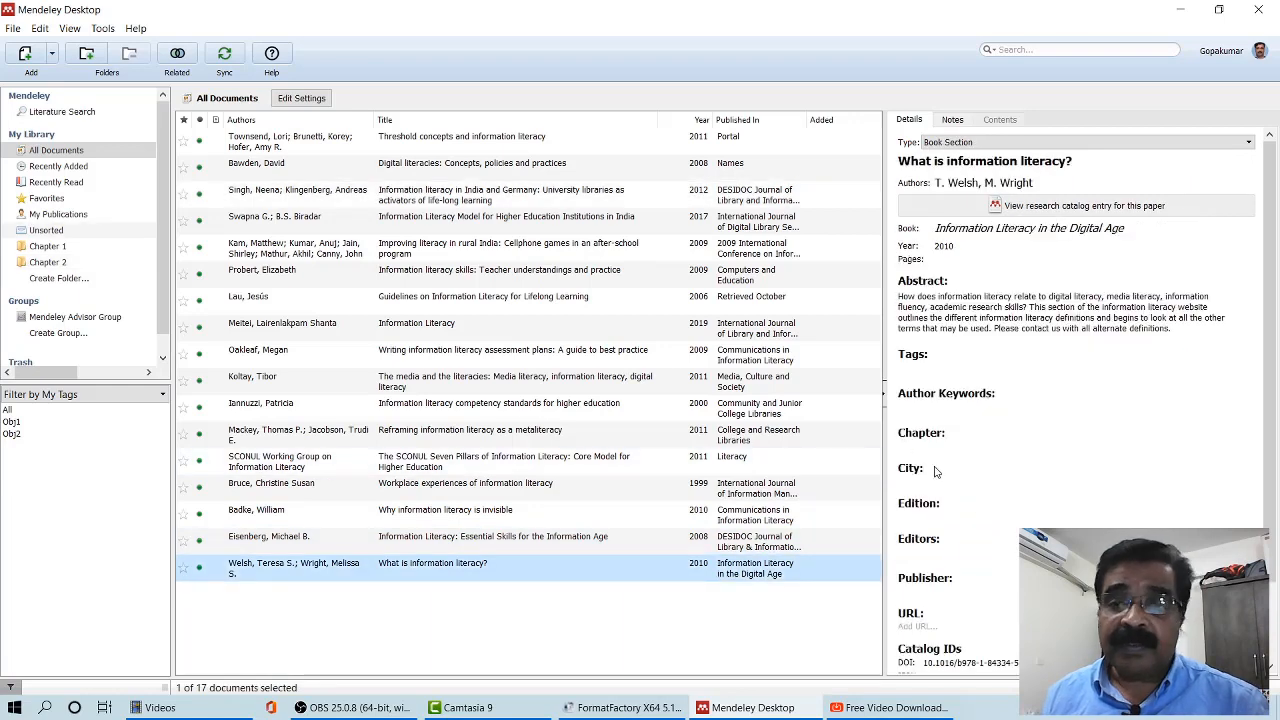
click(928, 387)
text(Obj2)
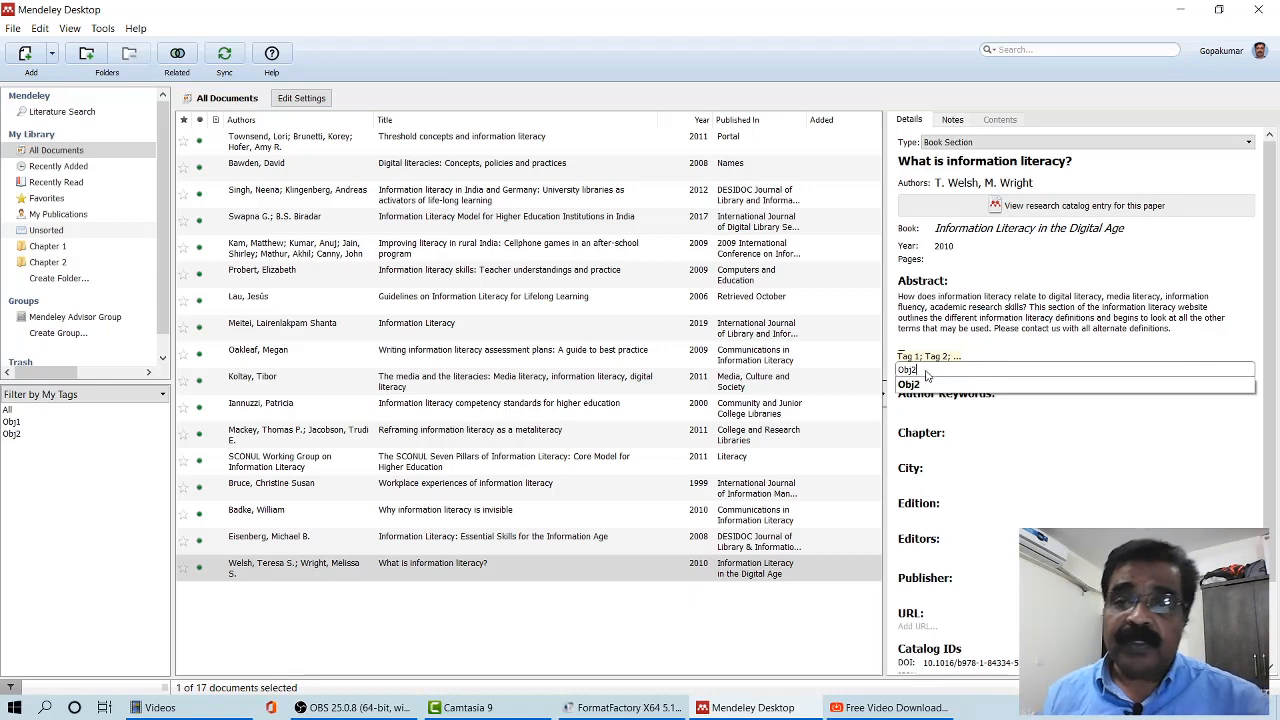
click(928, 385)
click(660, 598)
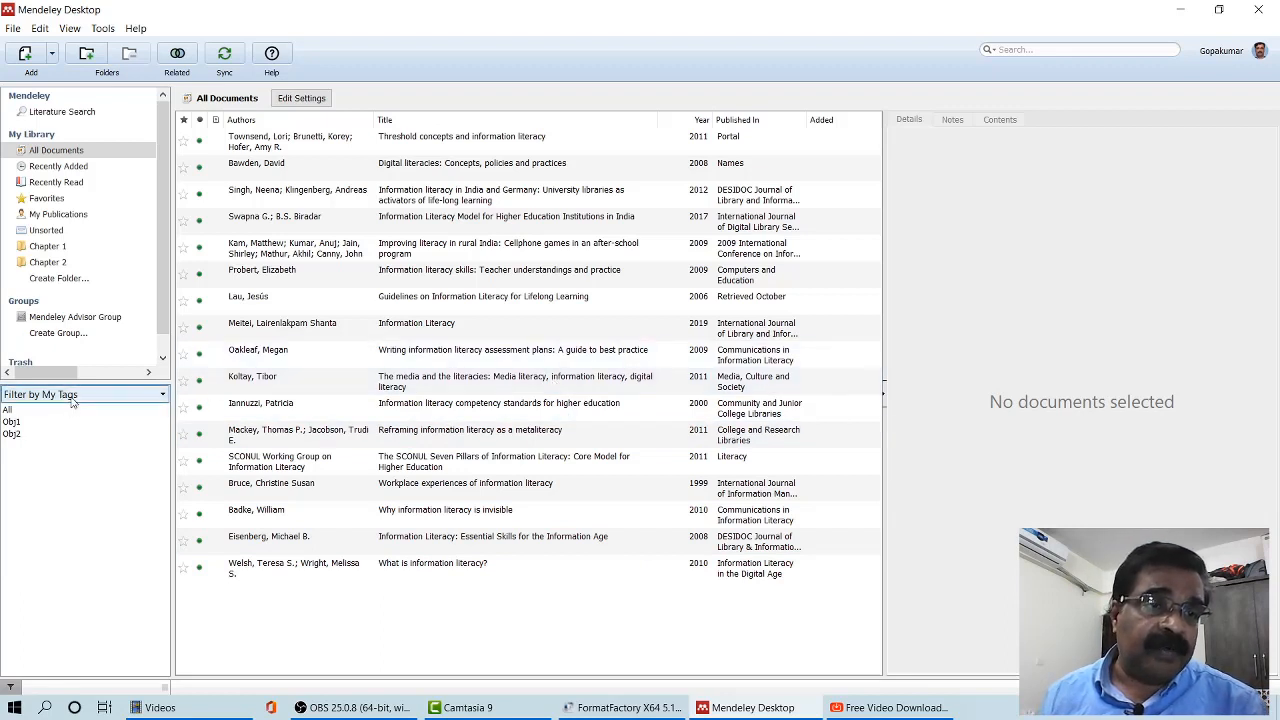
- Filter the library by My Tags, view the Obj1 then Obj2 papers, and clear the filter
click(72, 398)
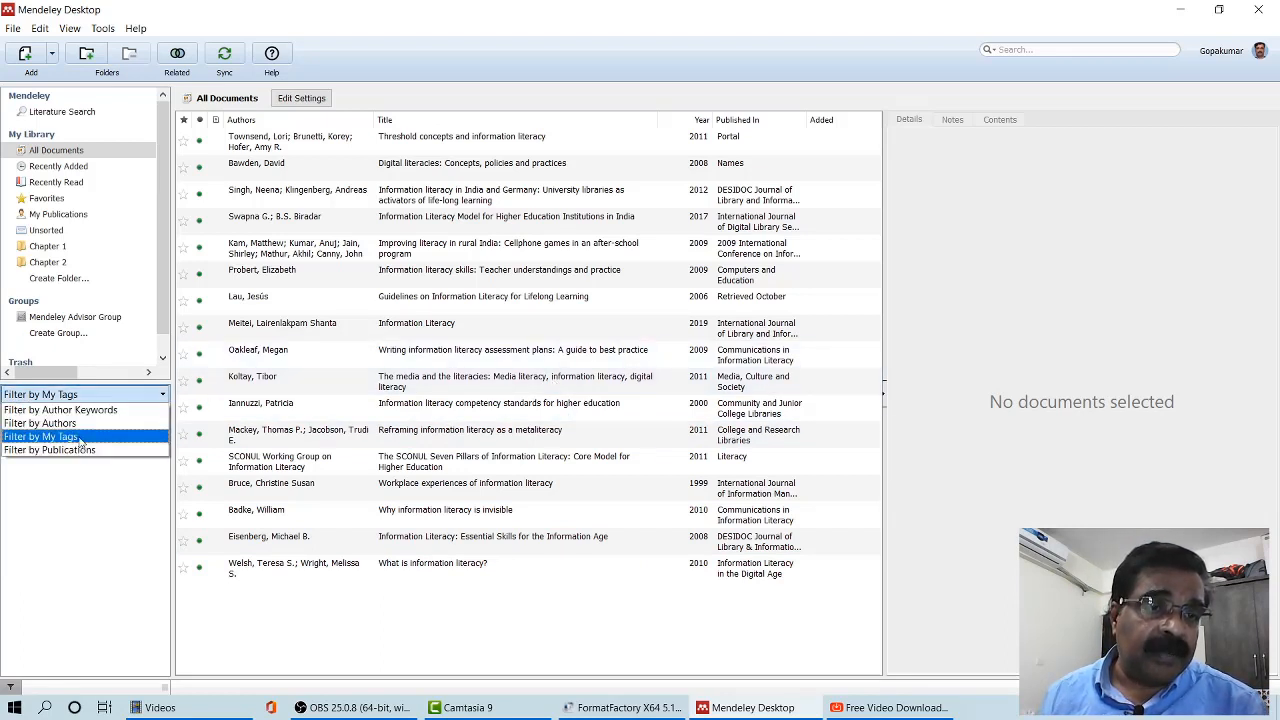
click(81, 437)
click(29, 424)
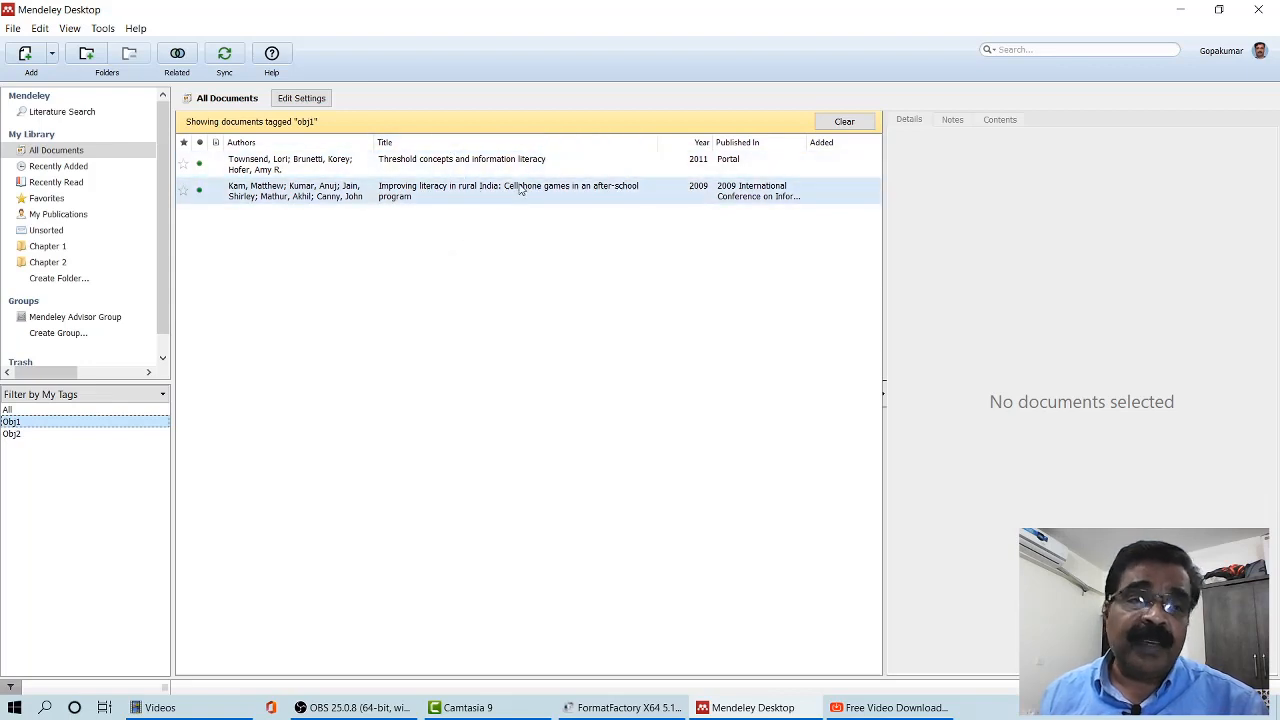
click(44, 436)
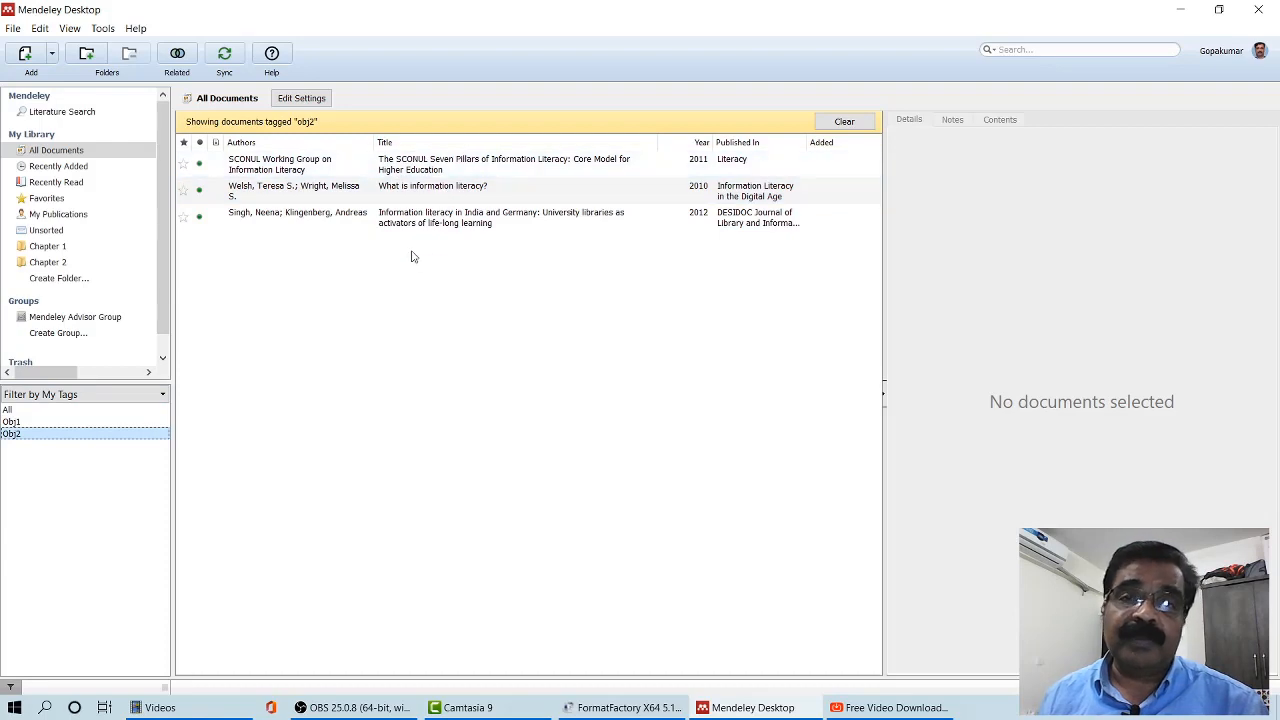
click(844, 122)
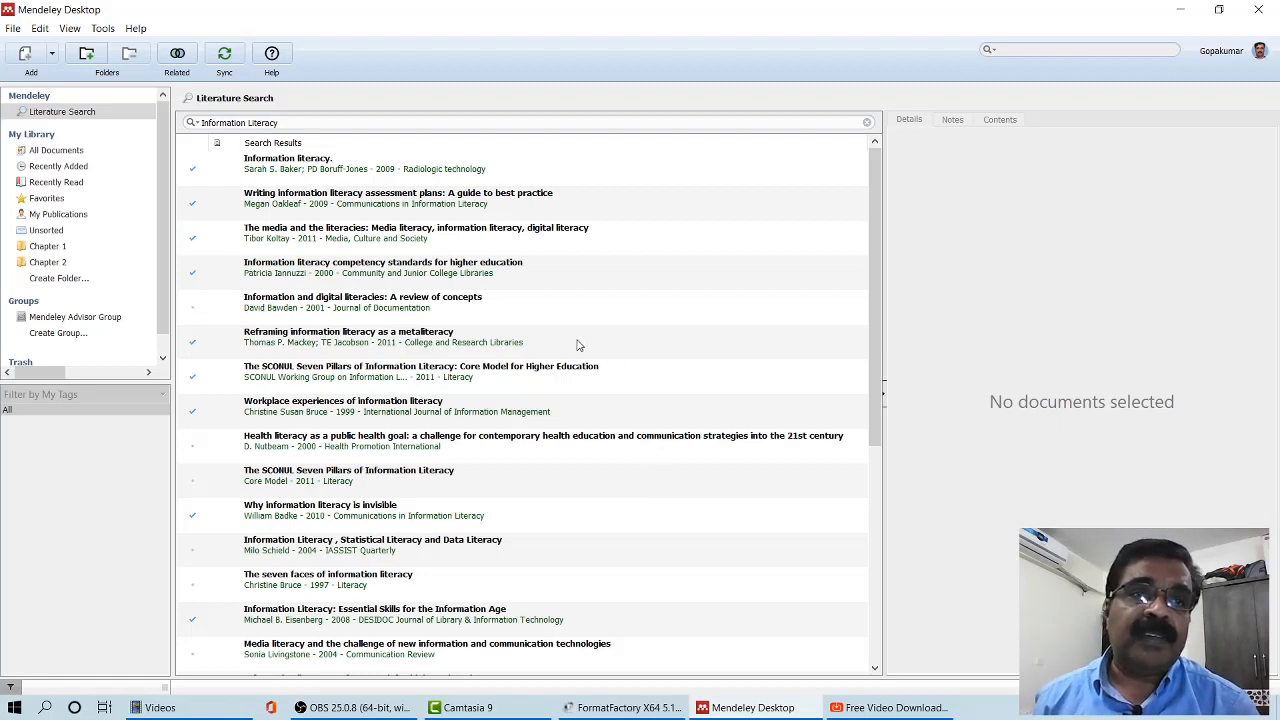
- Install the MS Word citation plugin from the Tools menu and launch Word 2016
click(103, 28)
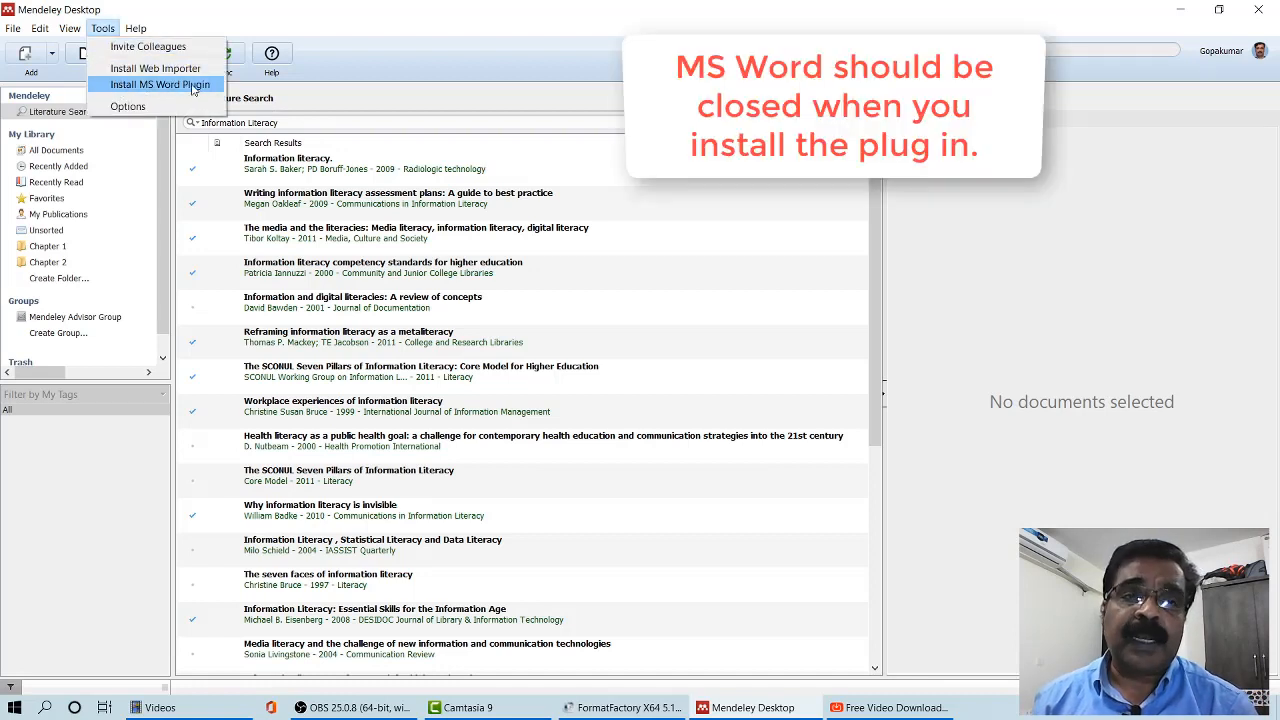
click(193, 86)
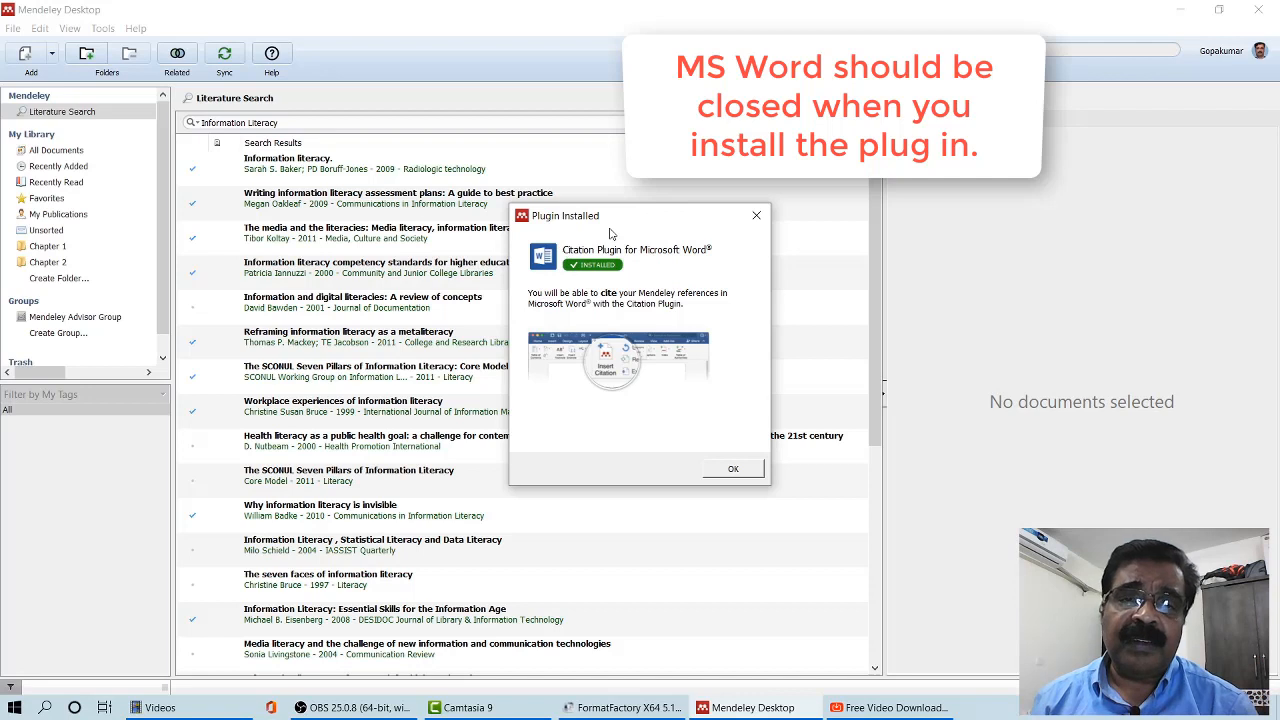
click(733, 468)
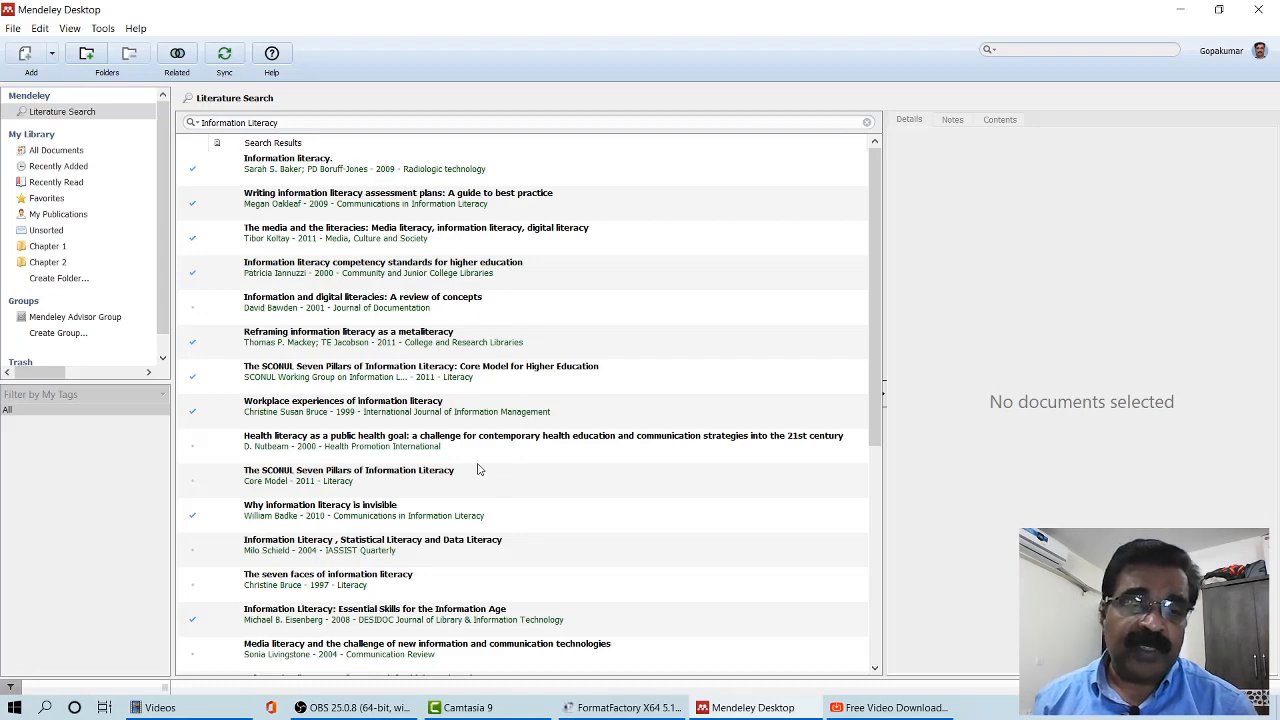
key(super)
click(605, 230)
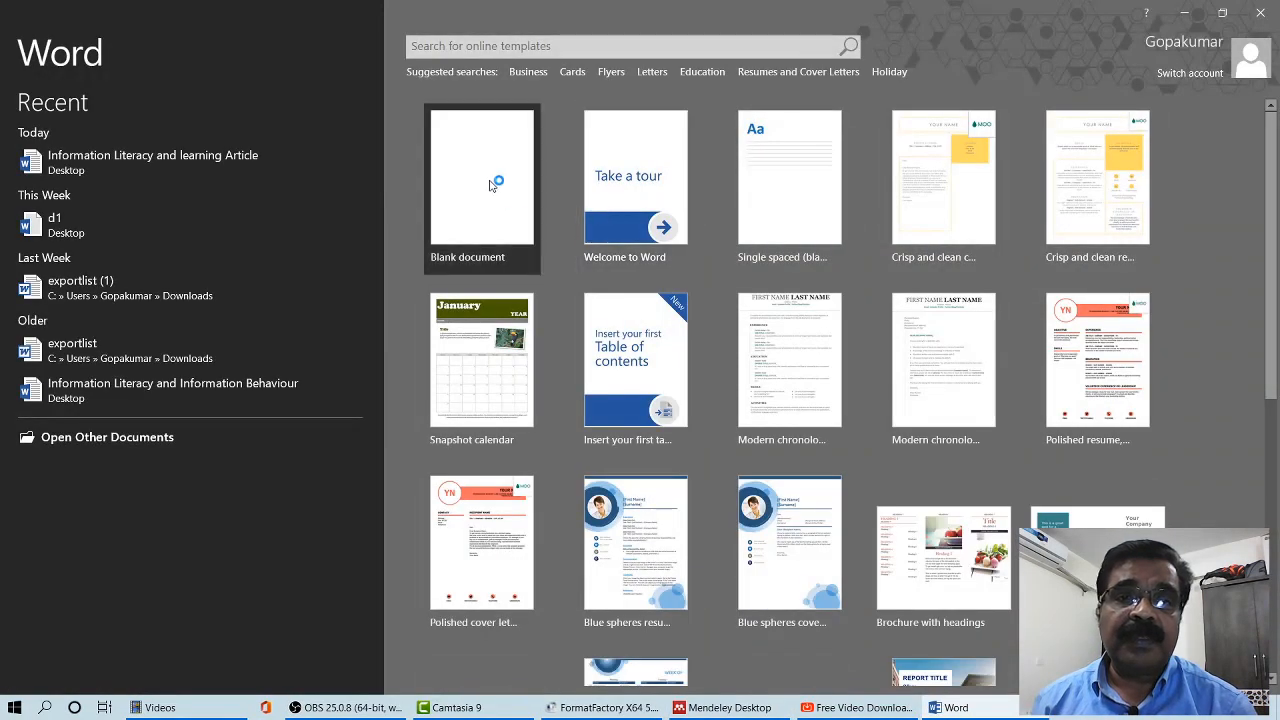
- Create a blank Word document and show the References ribbon with Mendeley Cite-O-Matic
click(494, 186)
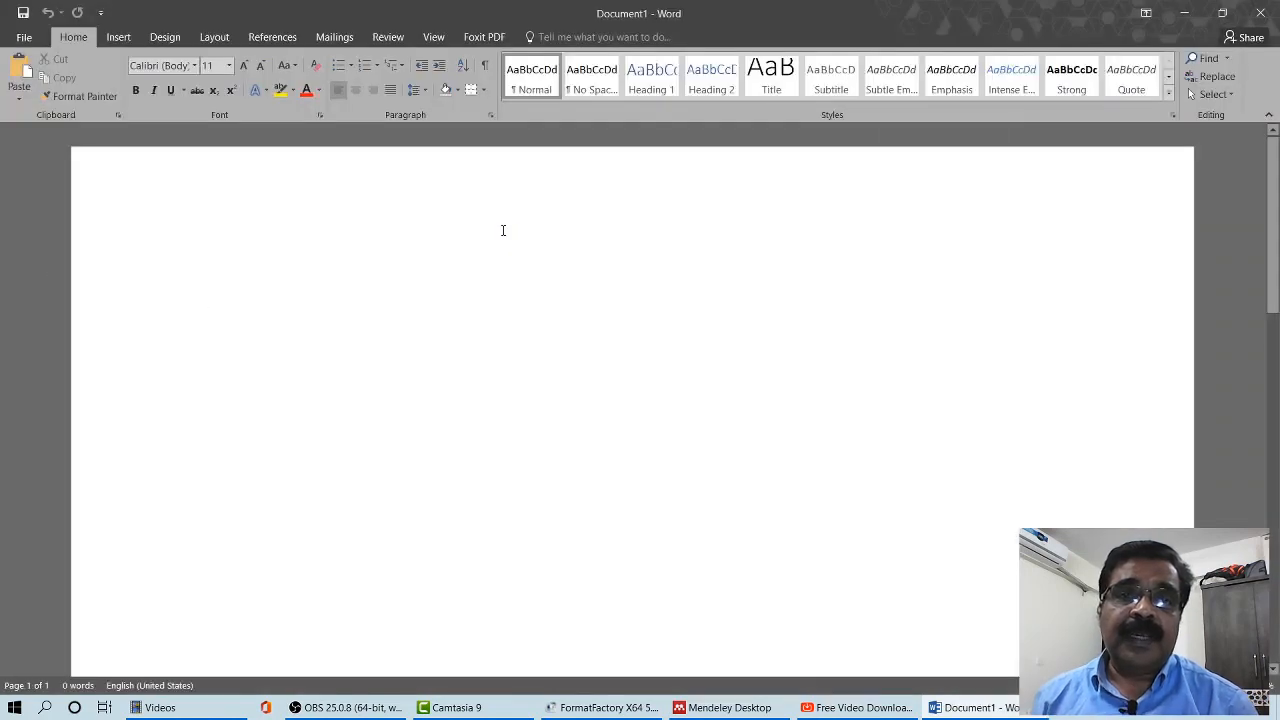
click(274, 38)
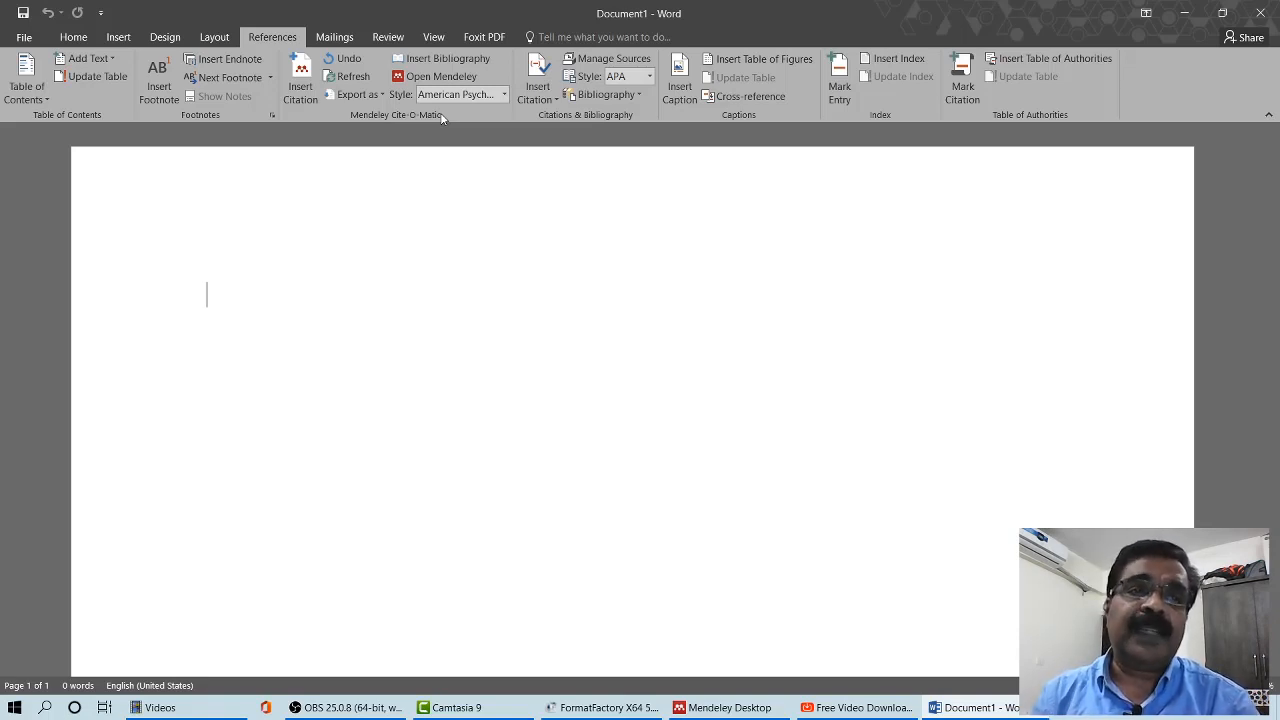
- Open the recent document 'Information Literacy and learning Article'
click(27, 40)
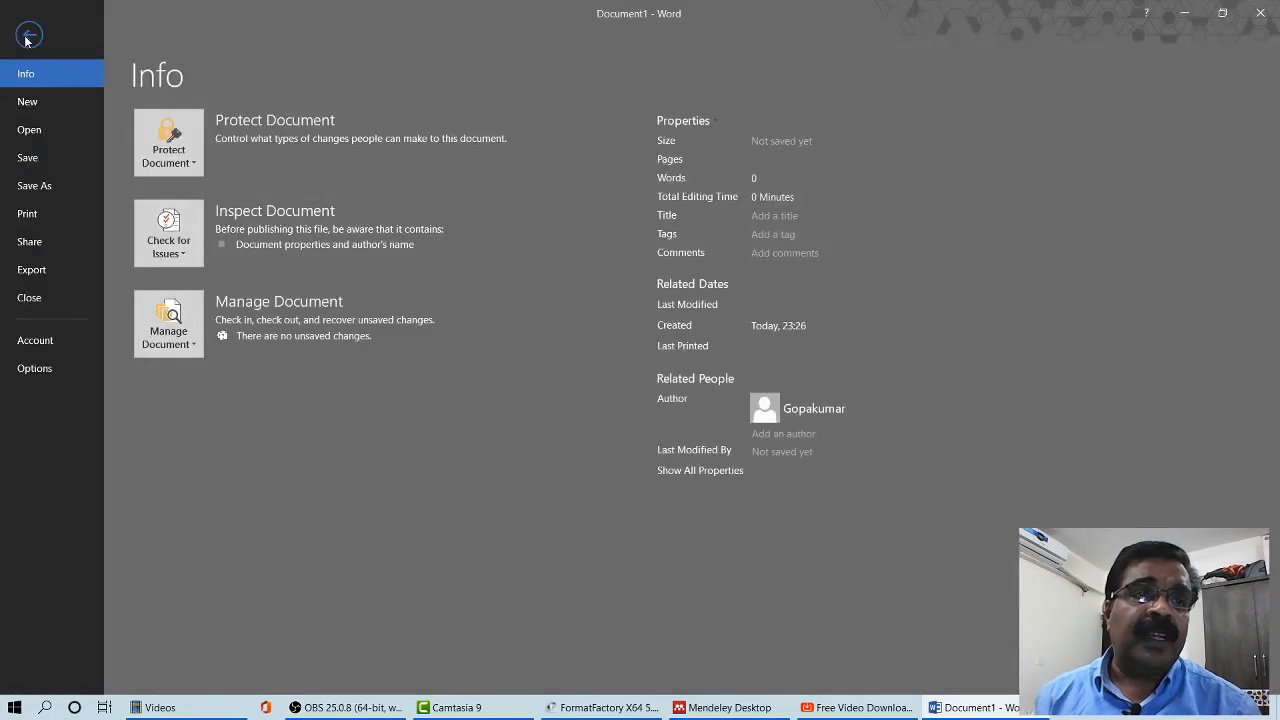
click(54, 133)
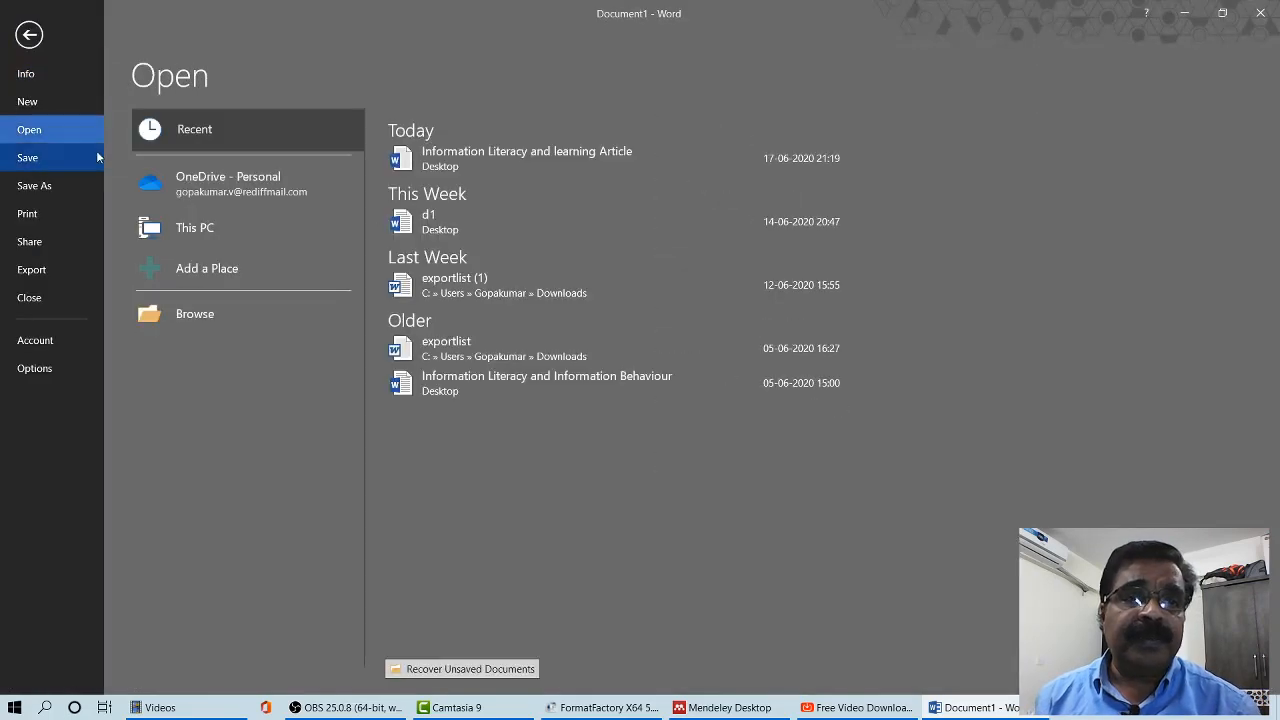
click(449, 159)
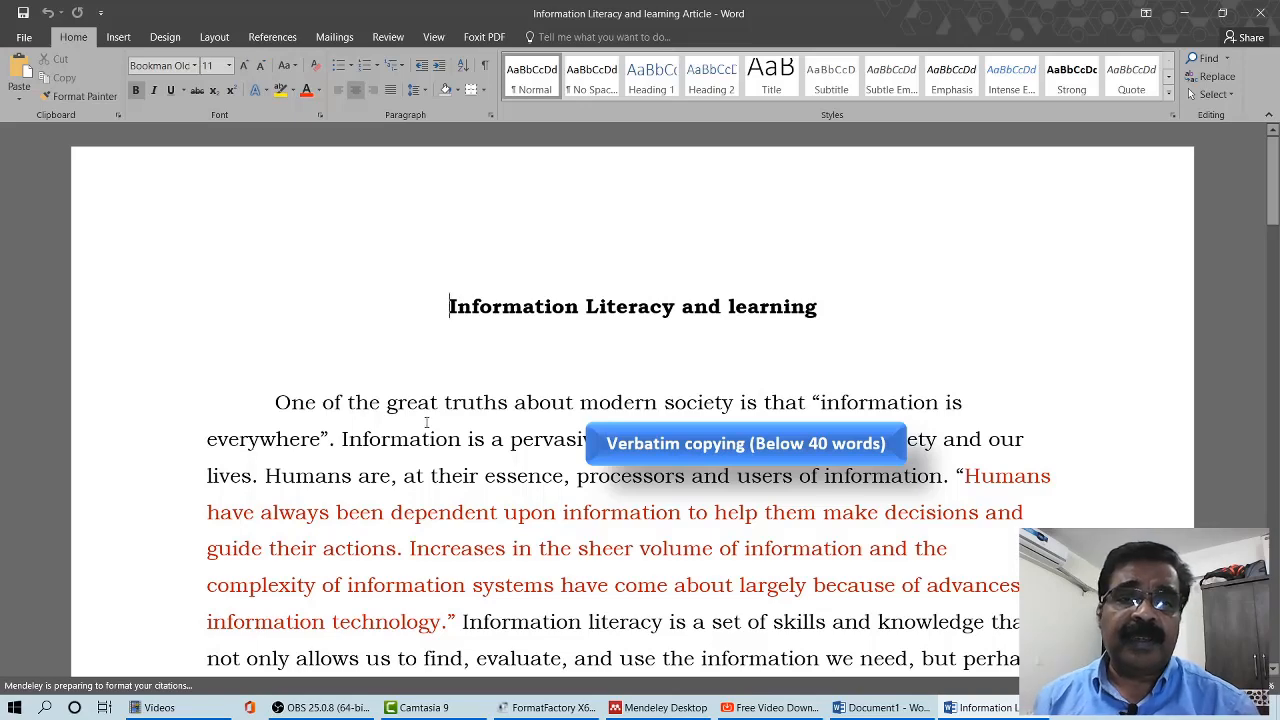
- Scroll through the article's quoted, paraphrased and summarized passages and back up
scroll(428, 425, down, 2)
scroll(425, 420, down, 1)
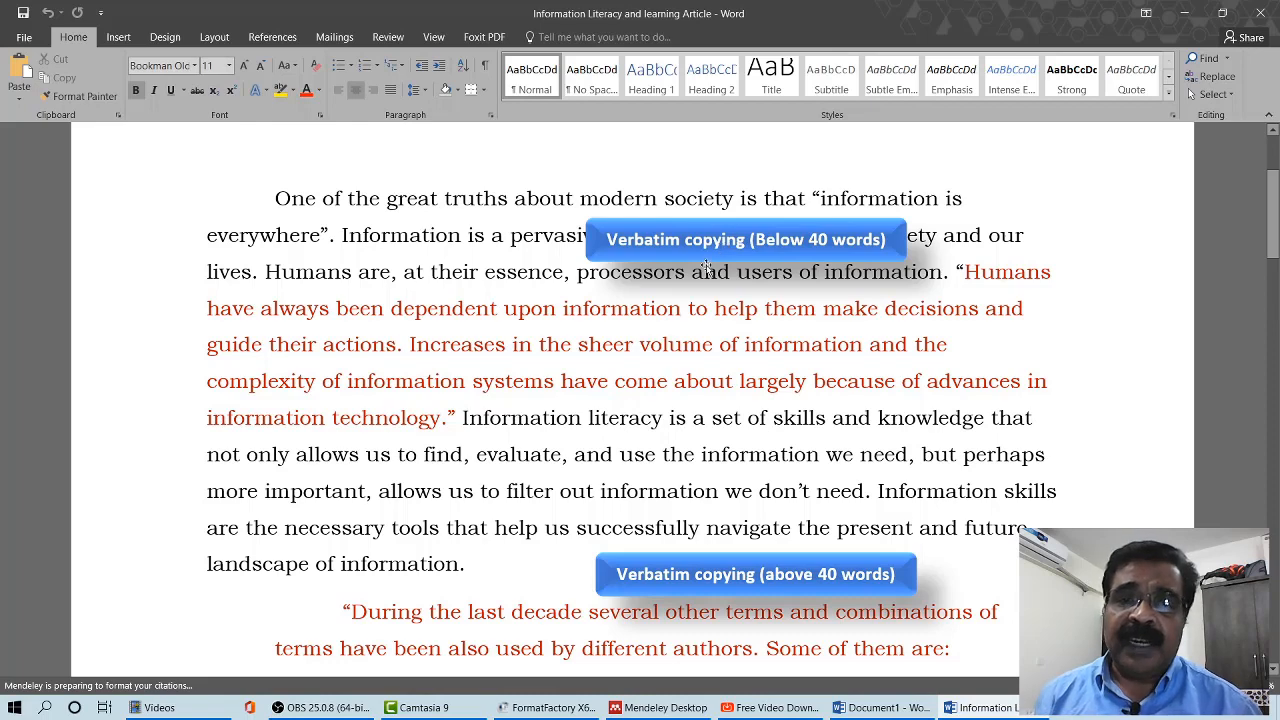
scroll(716, 248, down, 3)
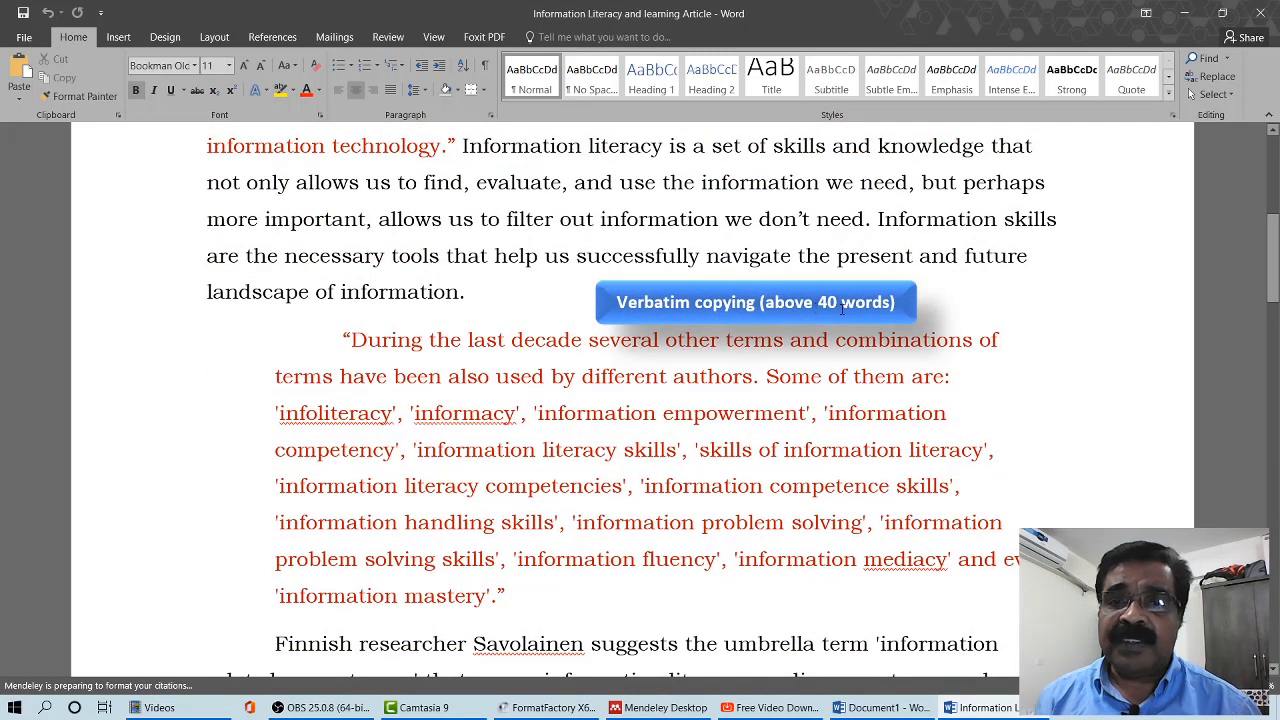
scroll(768, 408, down, 4)
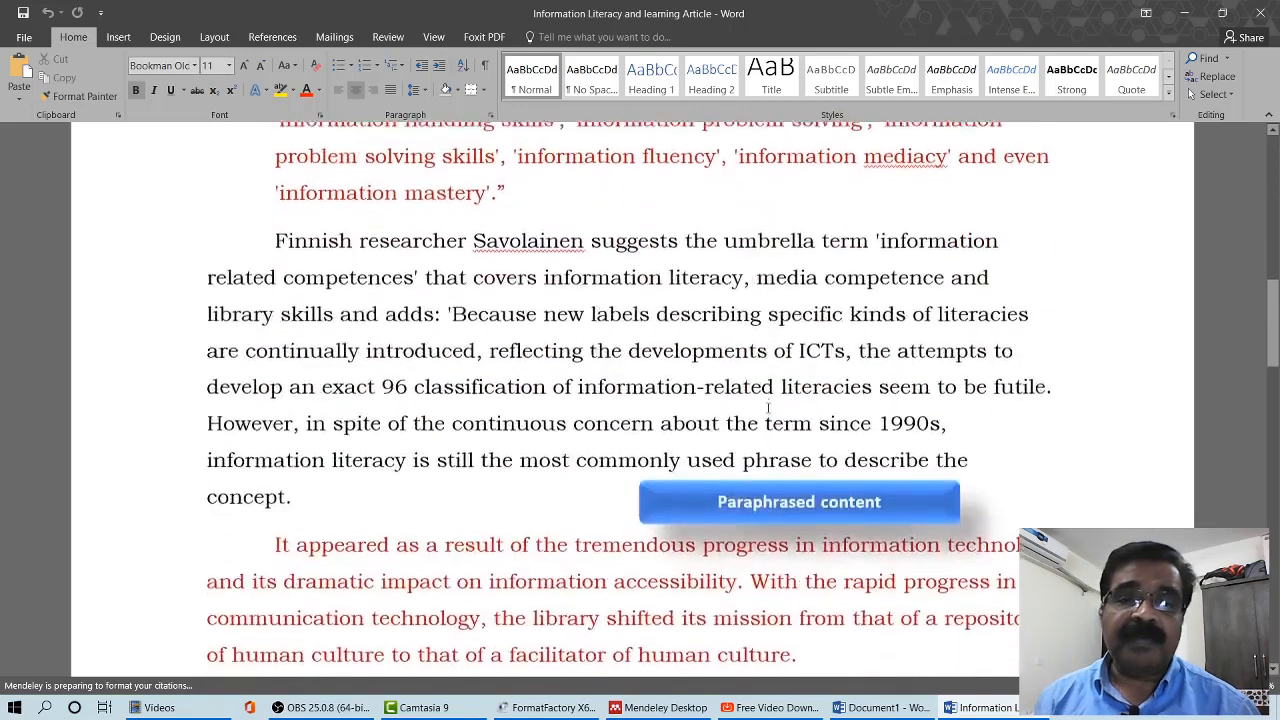
scroll(768, 408, down, 3)
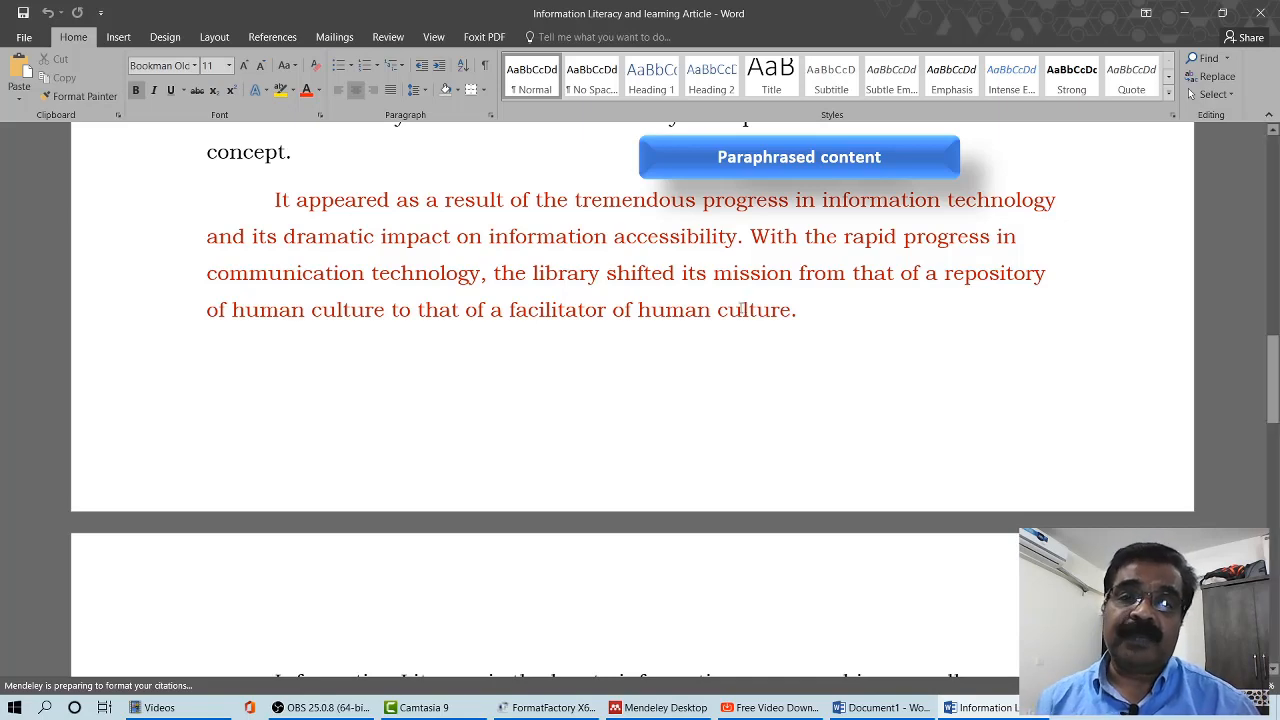
scroll(744, 309, down, 6)
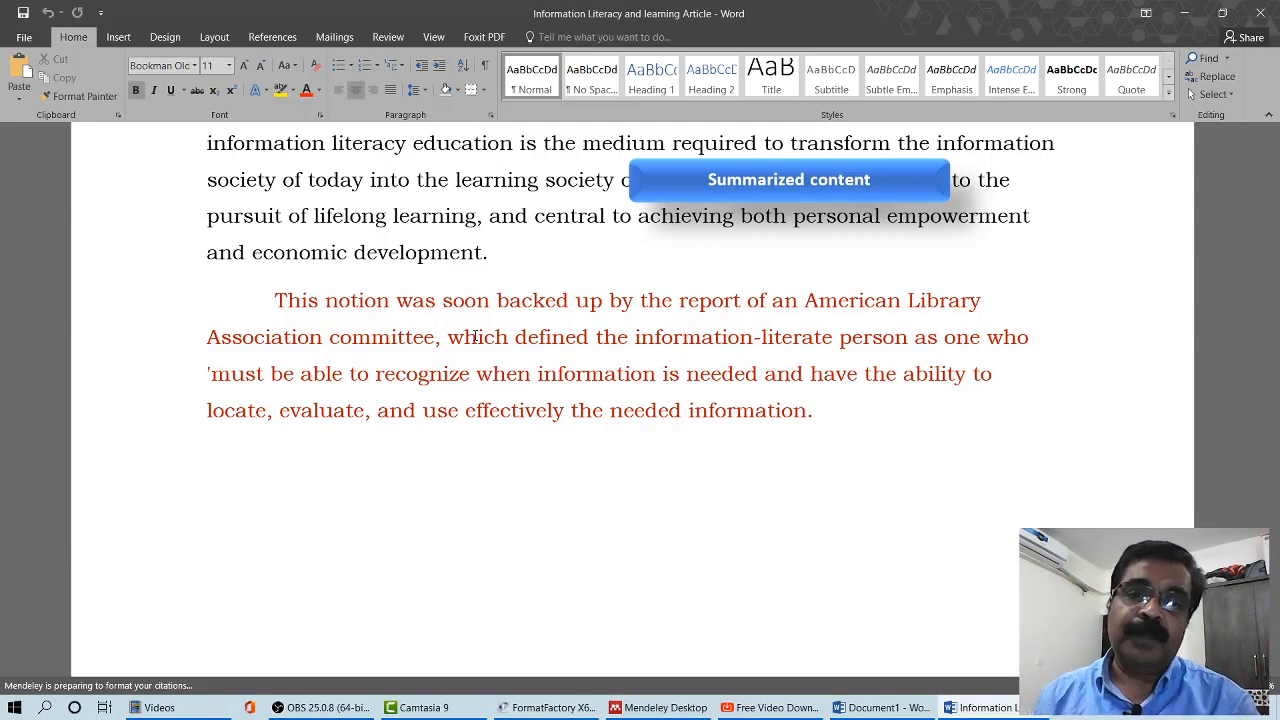
scroll(472, 340, up, 11)
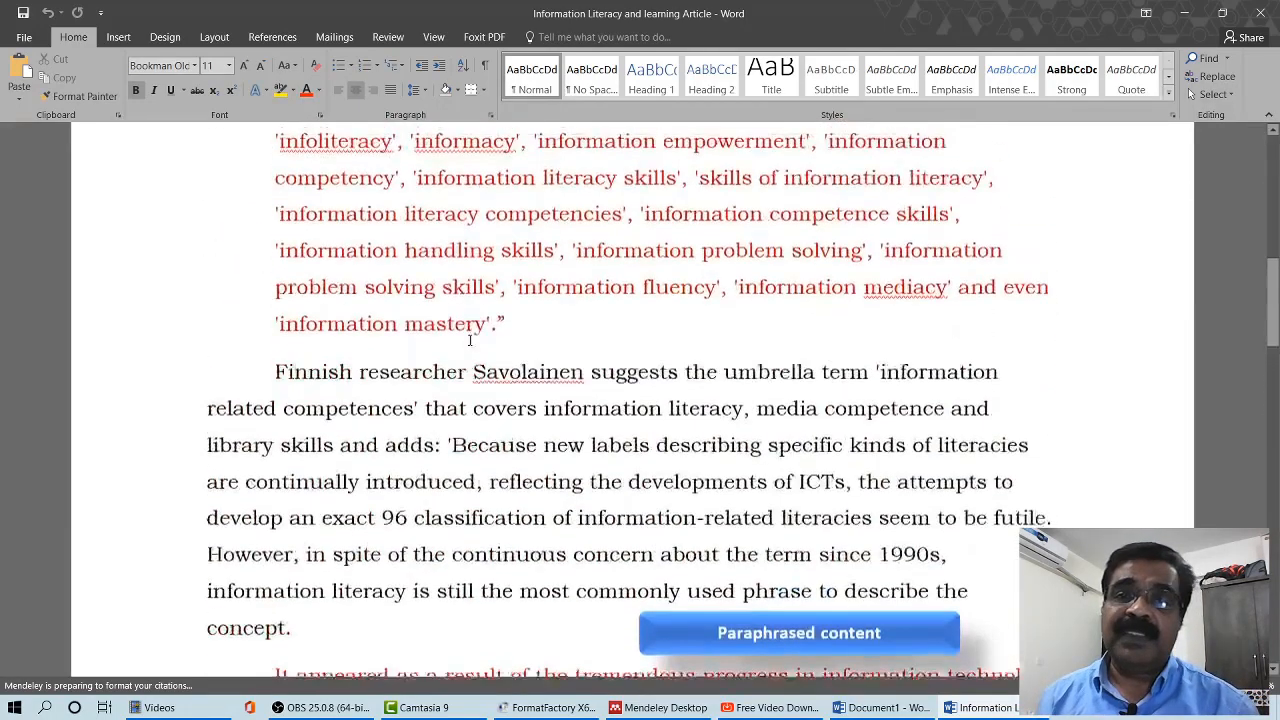
scroll(469, 340, up, 10)
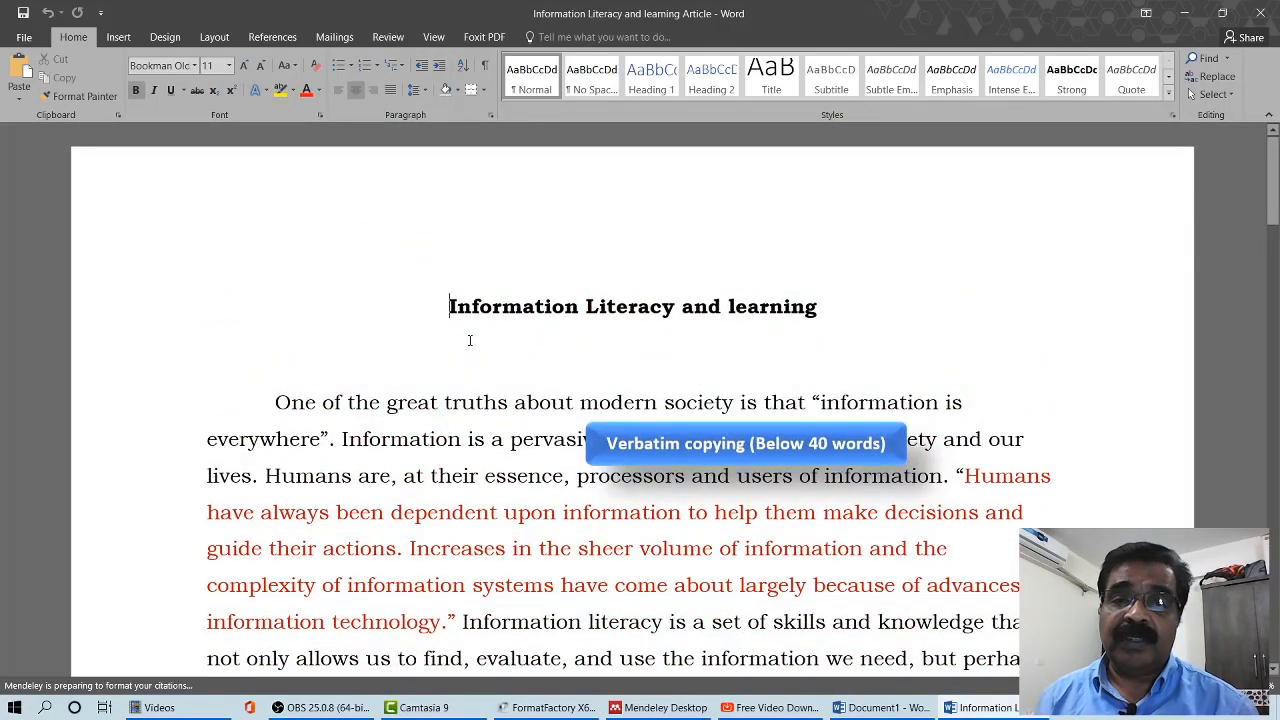
- Select the red quotation's quote marks and place the caret after 'information technology.'
scroll(469, 340, down, 2)
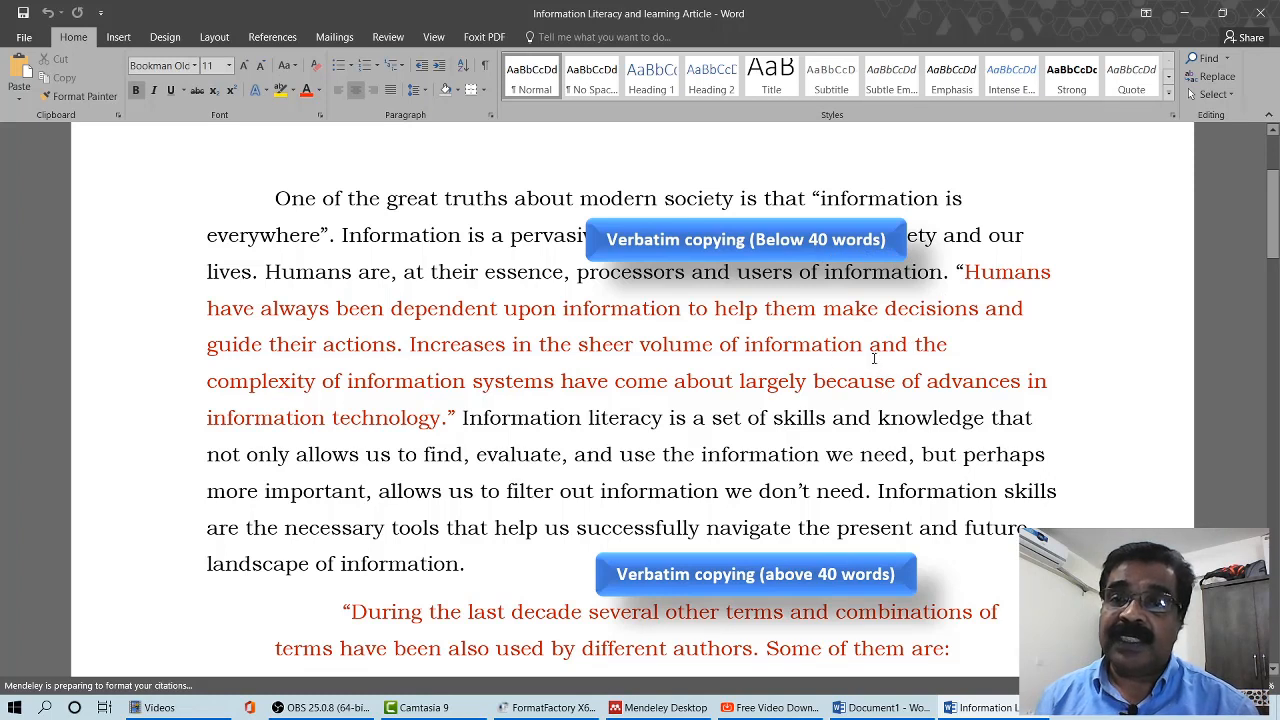
drag(955, 274, 966, 274)
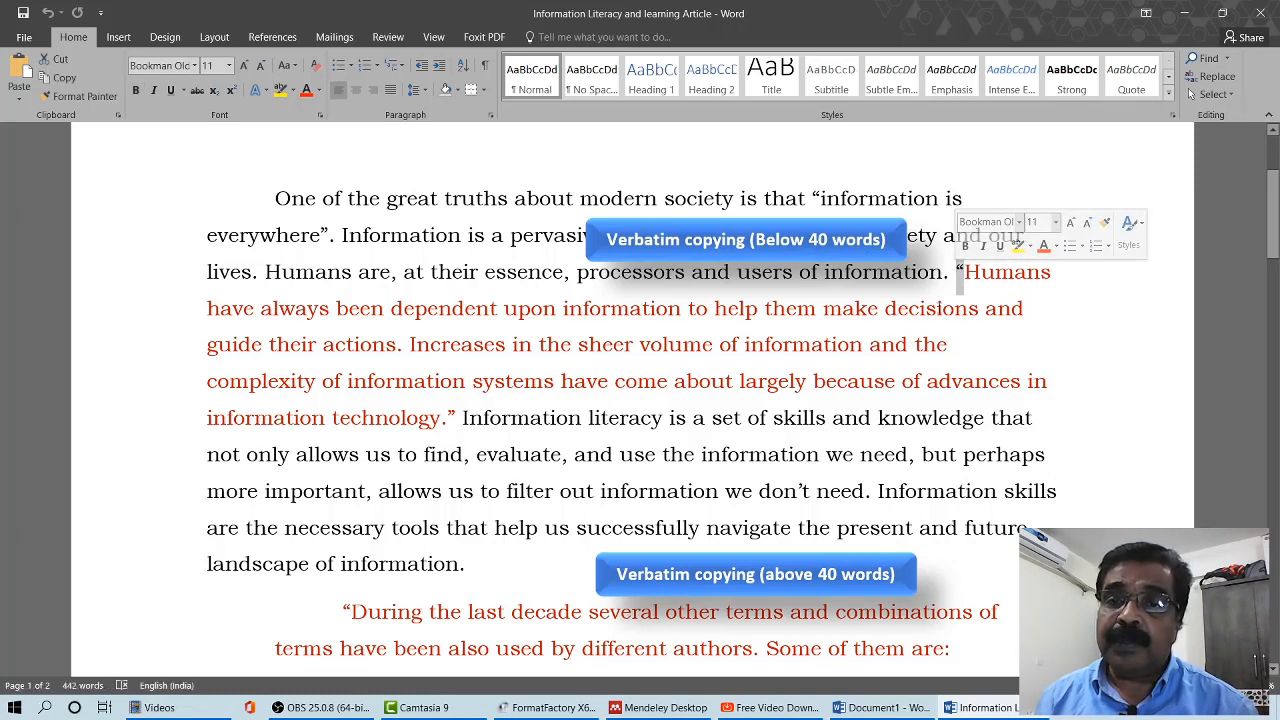
drag(446, 418, 457, 418)
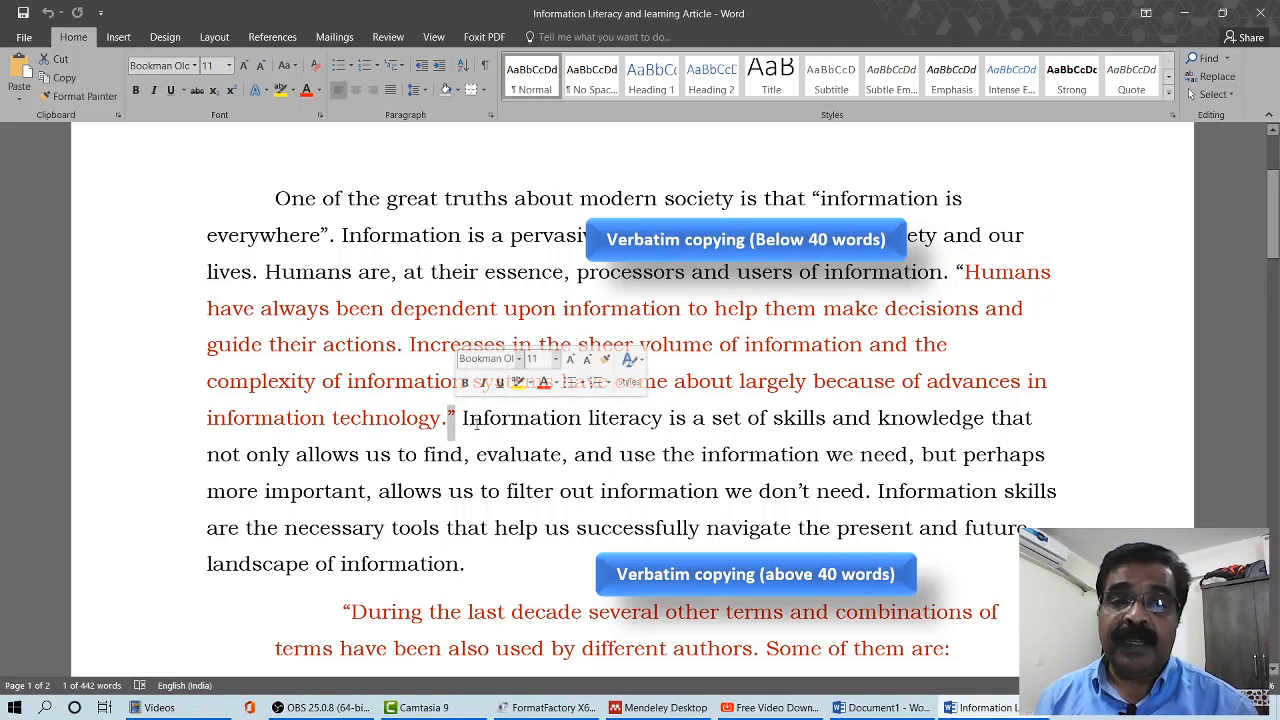
click(456, 418)
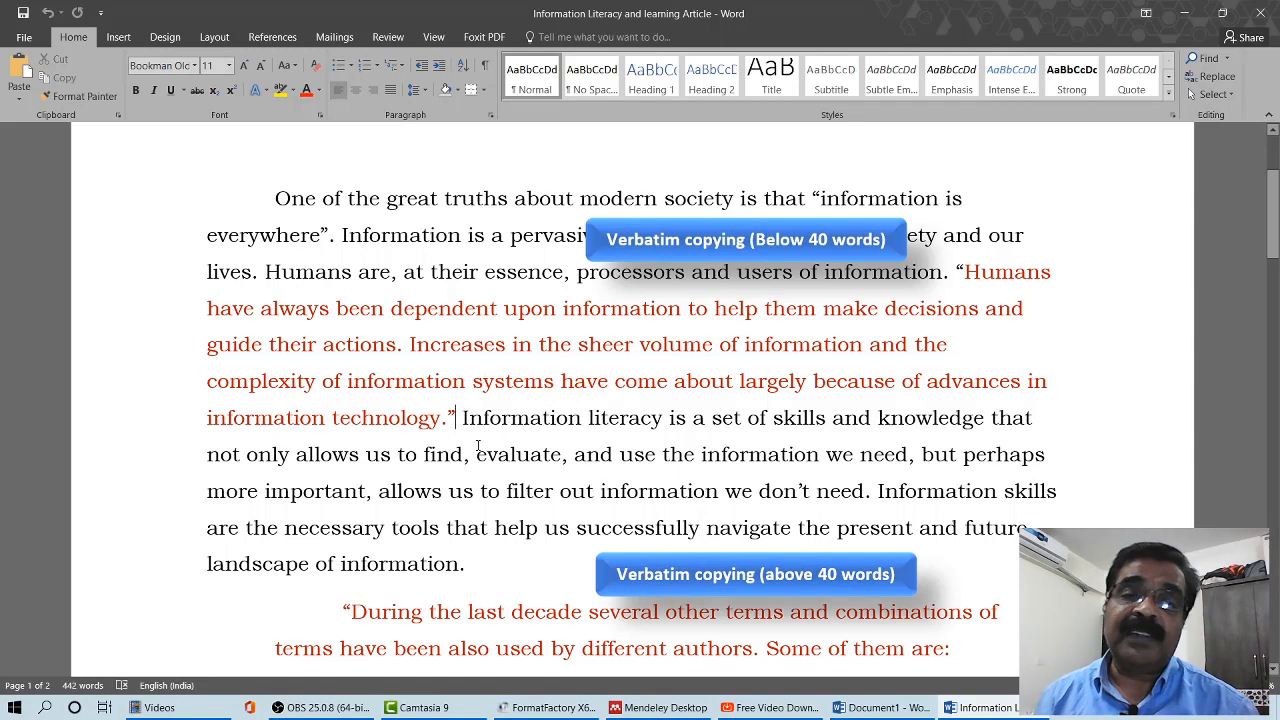
- Insert a Mendeley citation of Iannuzzi's 2000 paper after the first quotation, giving (Iannuzzi, 2000)
click(268, 40)
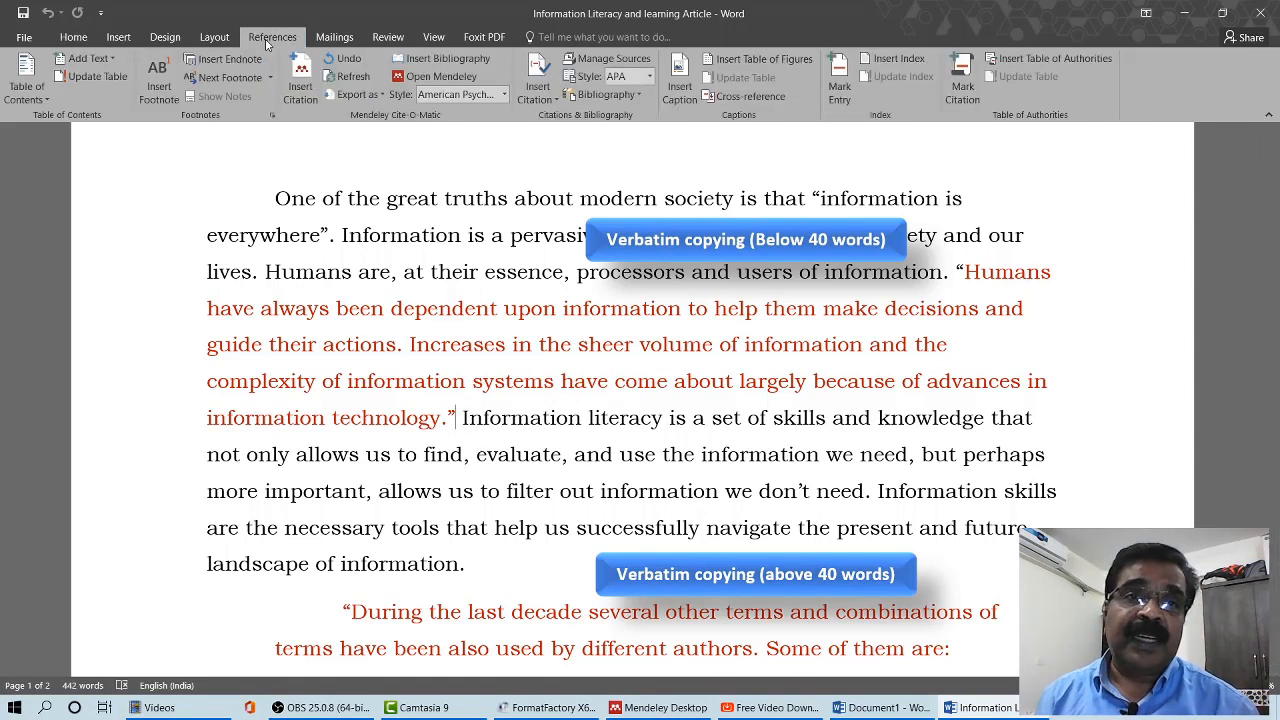
click(303, 84)
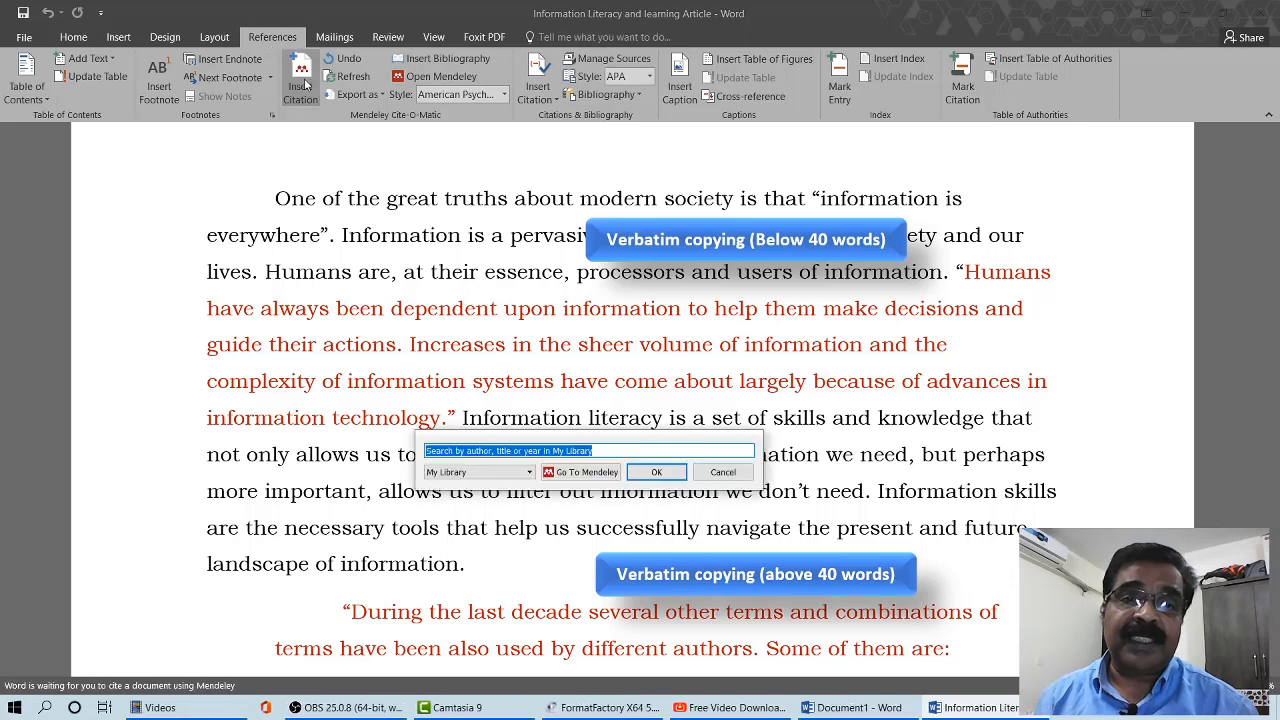
drag(594, 437, 365, 147)
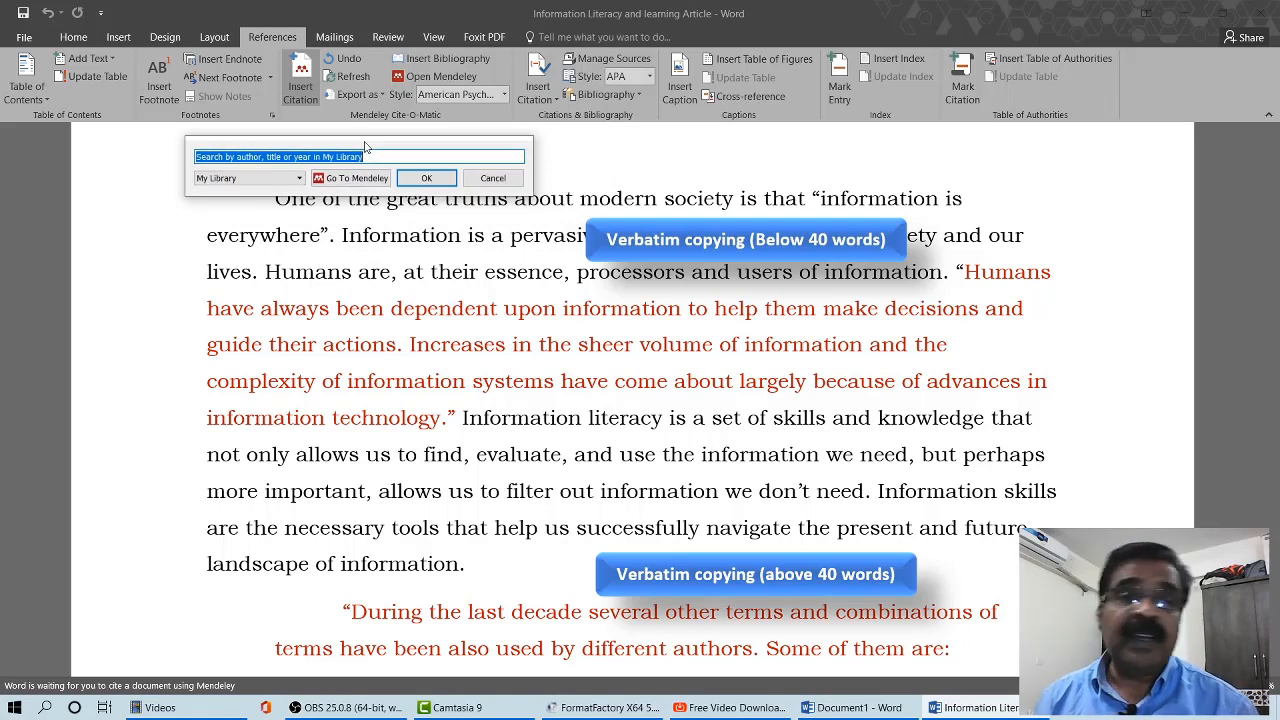
click(352, 178)
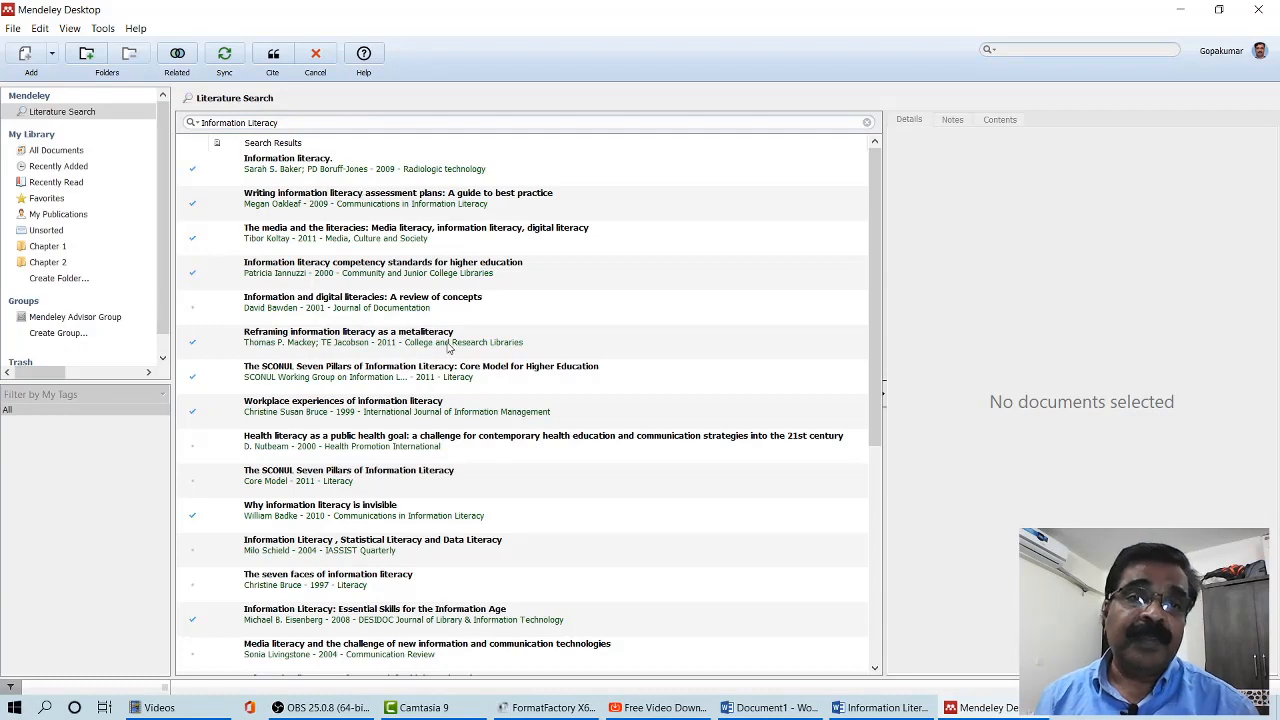
click(84, 152)
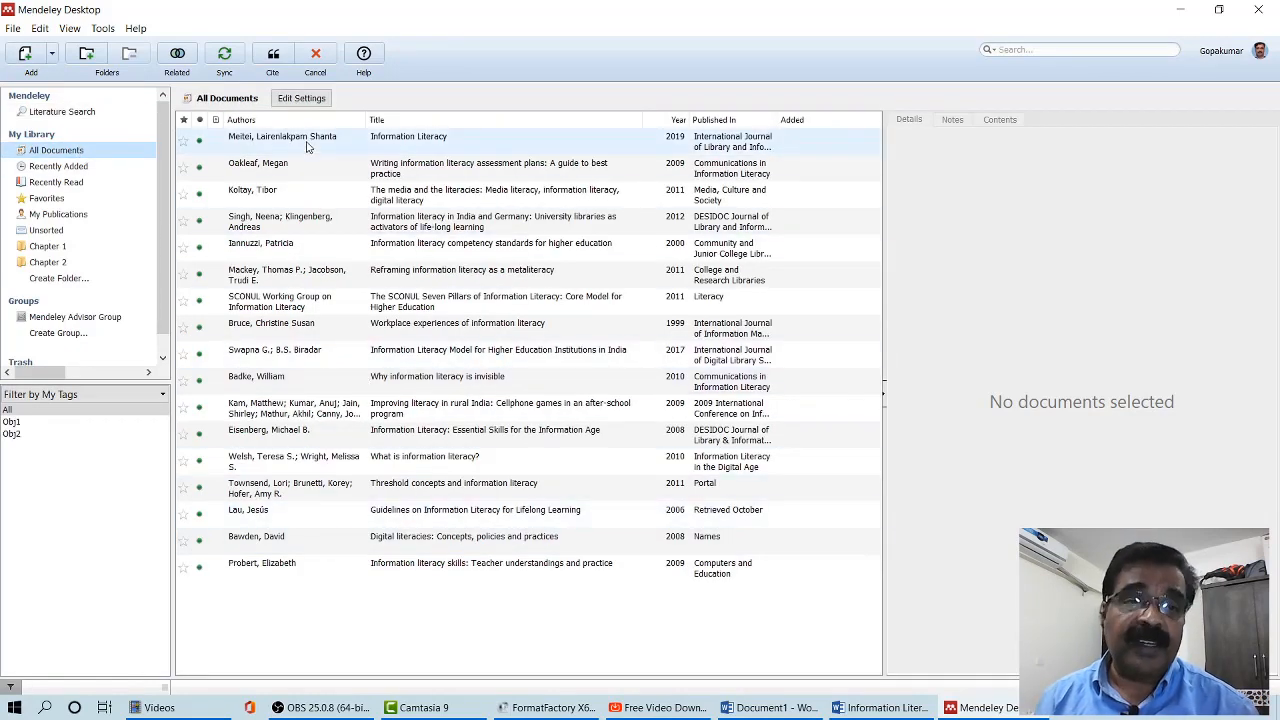
click(396, 251)
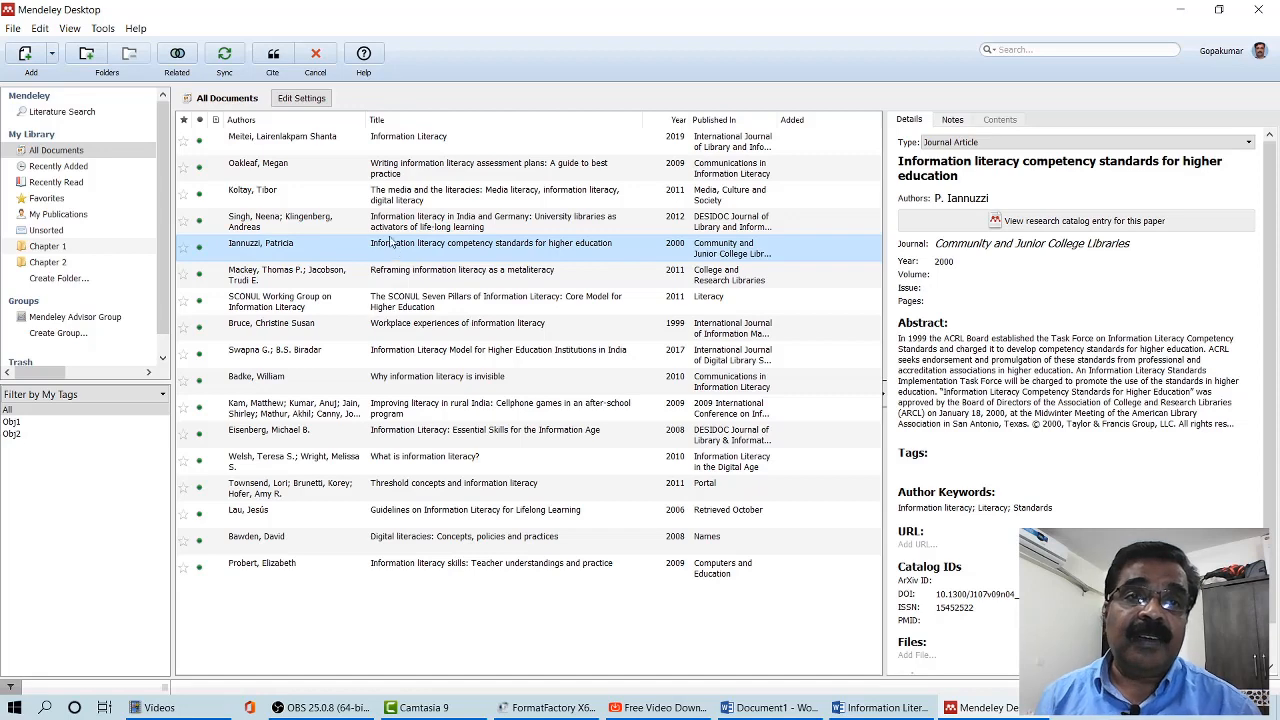
click(273, 55)
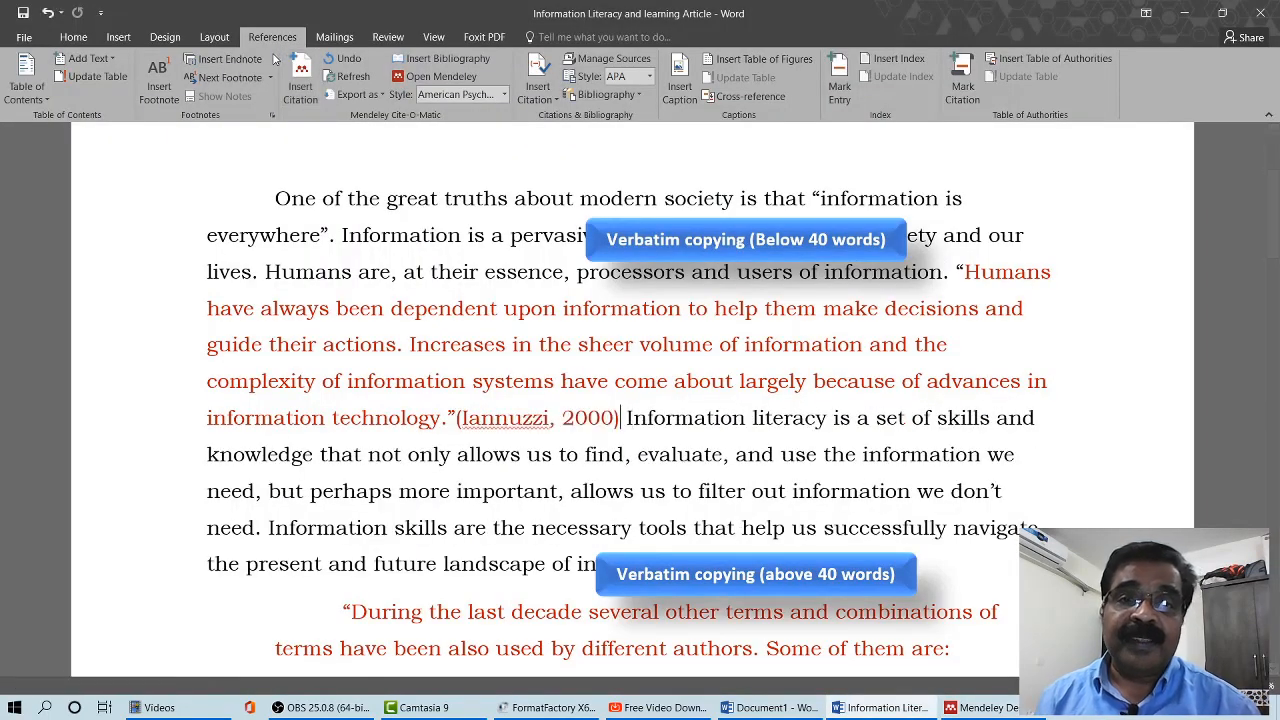
click(484, 418)
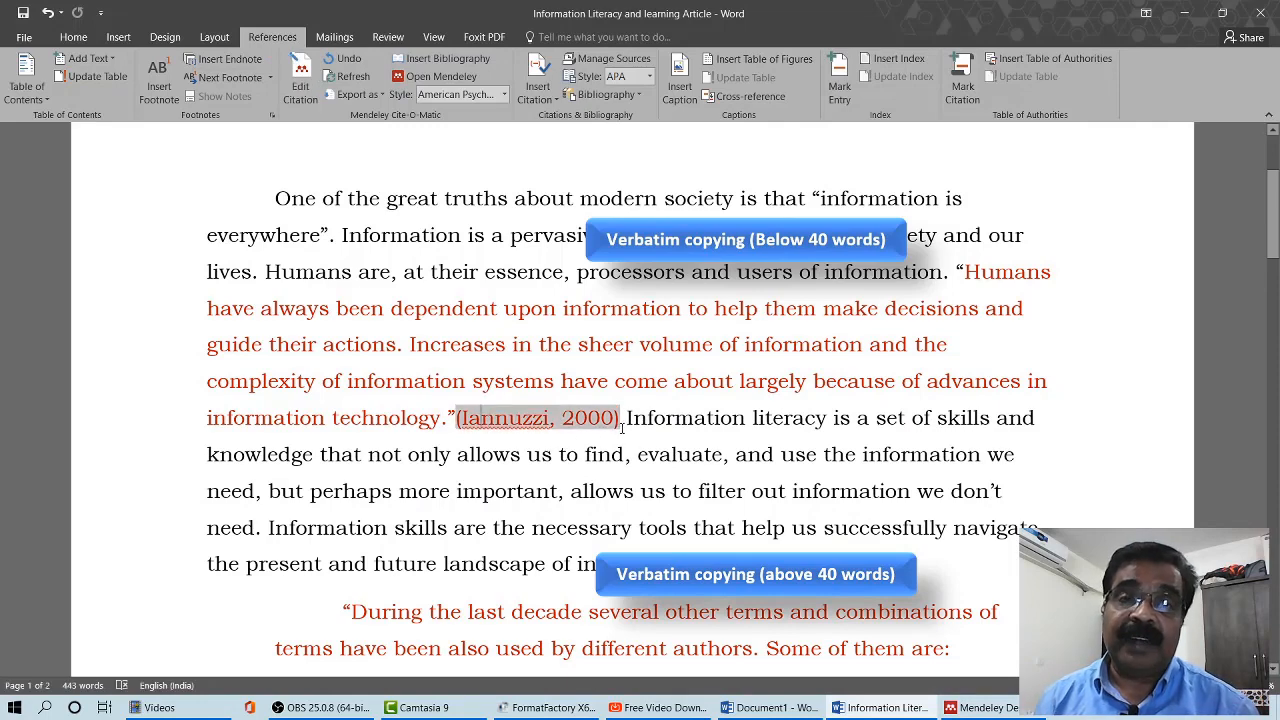
- Place the caret just after the block quotation ending 'information mastery'
scroll(622, 427, down, 3)
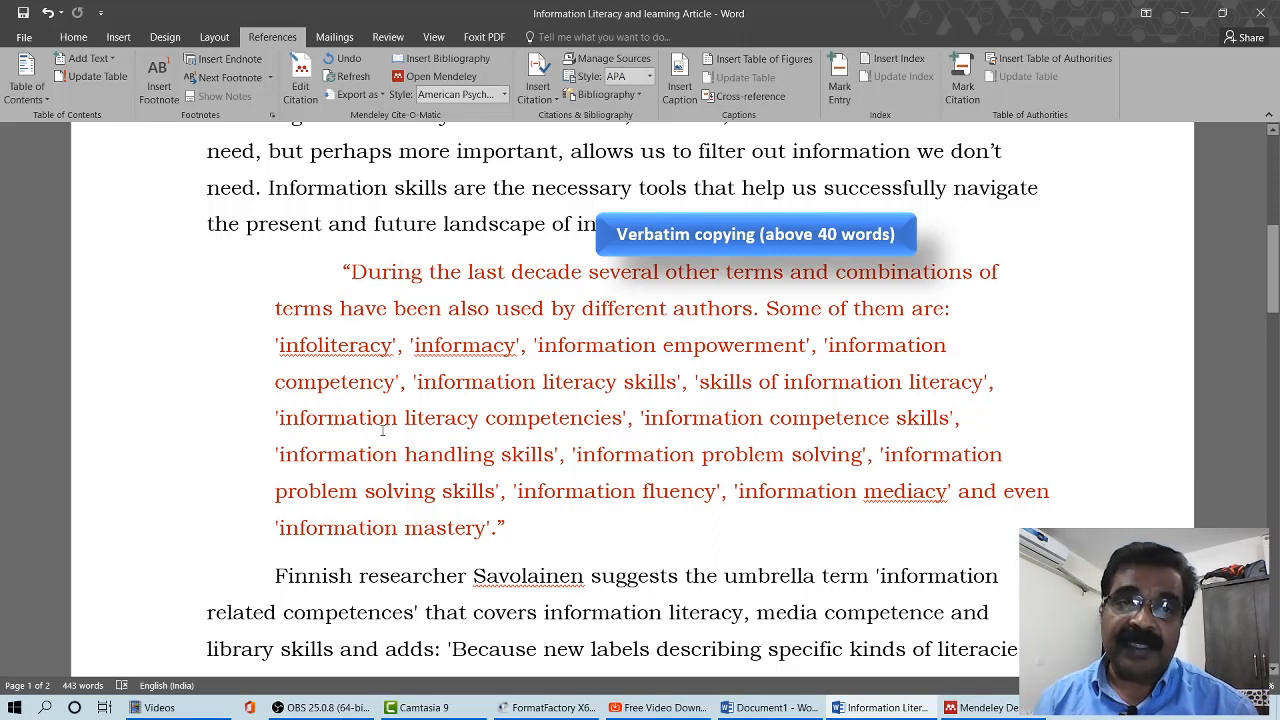
drag(343, 272, 351, 272)
drag(506, 528, 497, 528)
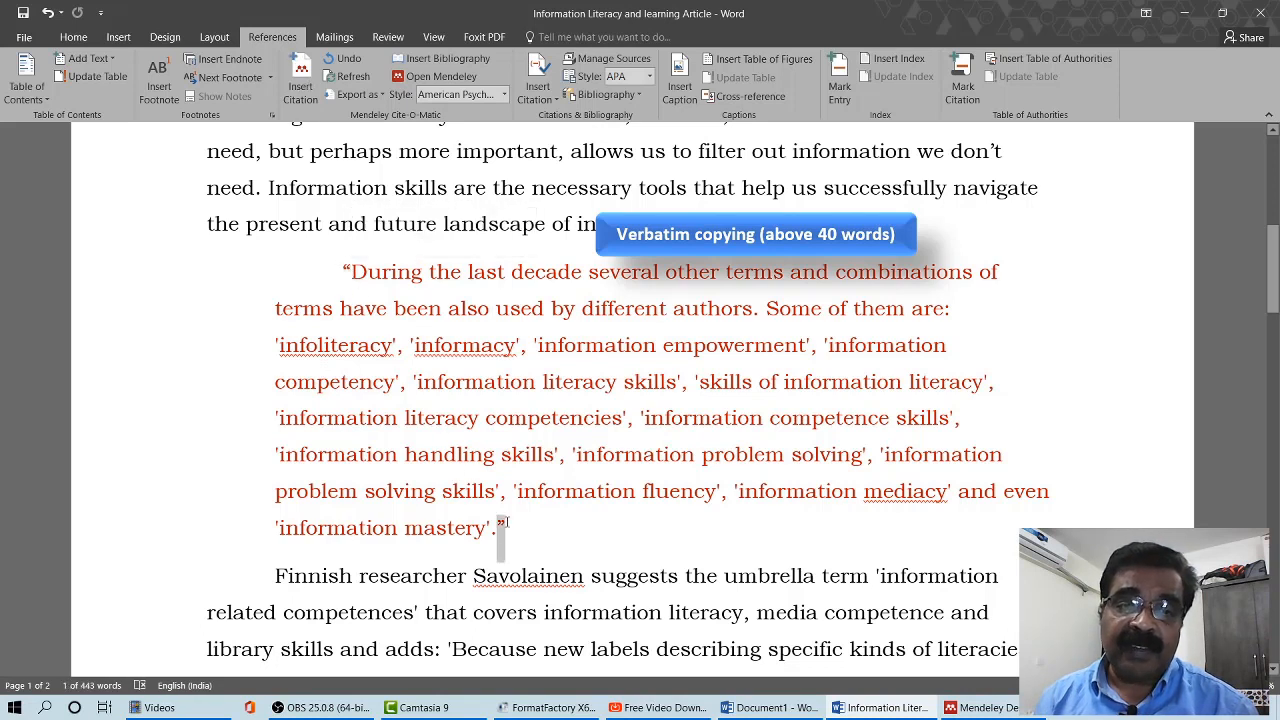
click(520, 549)
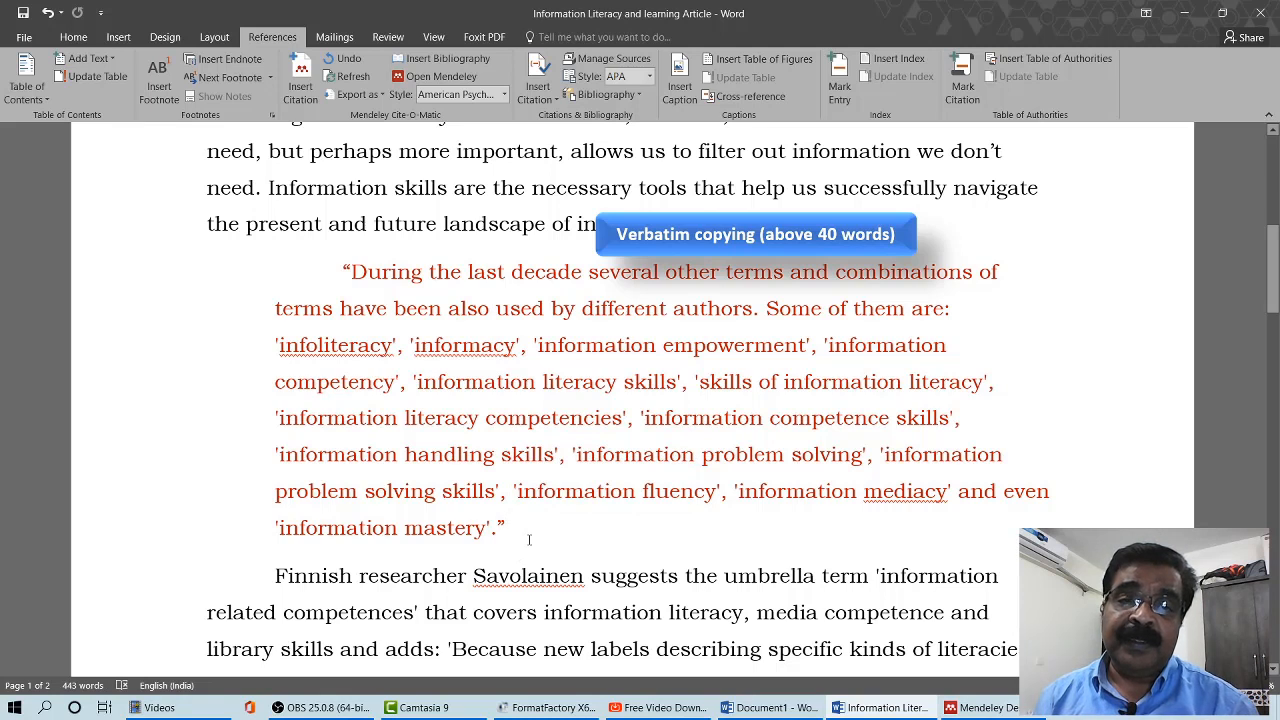
- Cite Kam et al. 2009 from the Mendeley library at the caret
click(300, 80)
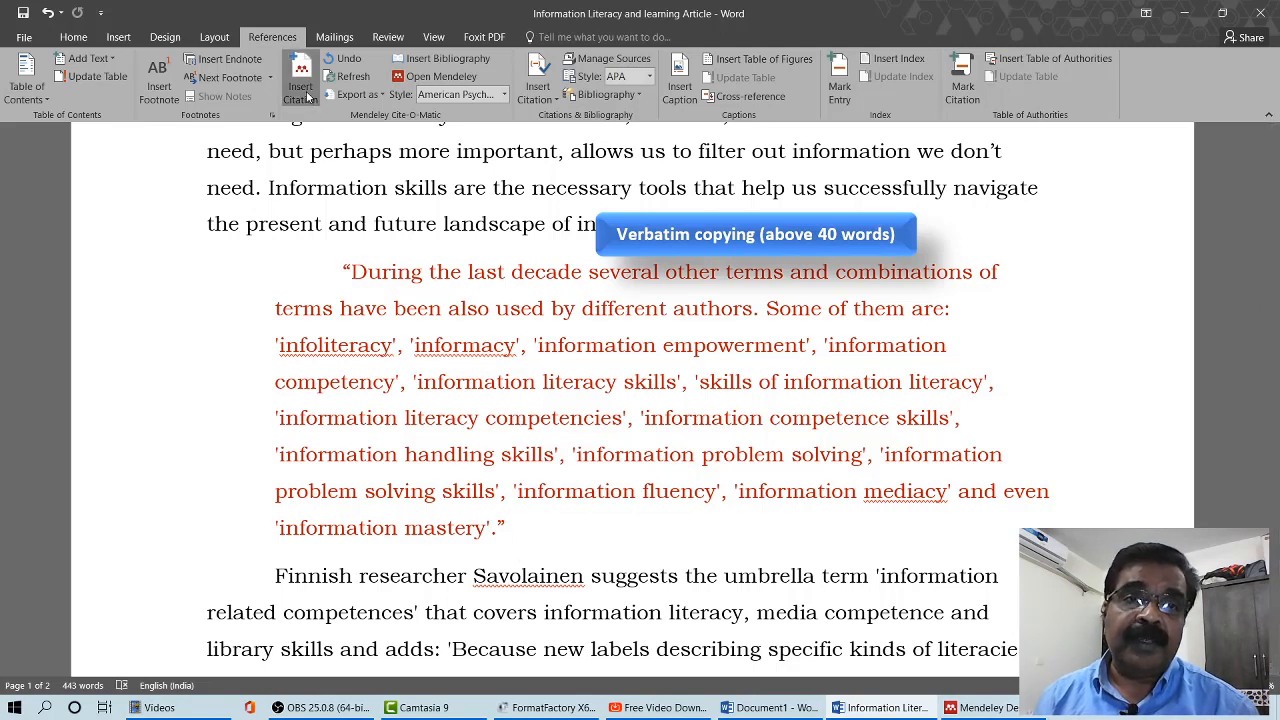
click(603, 588)
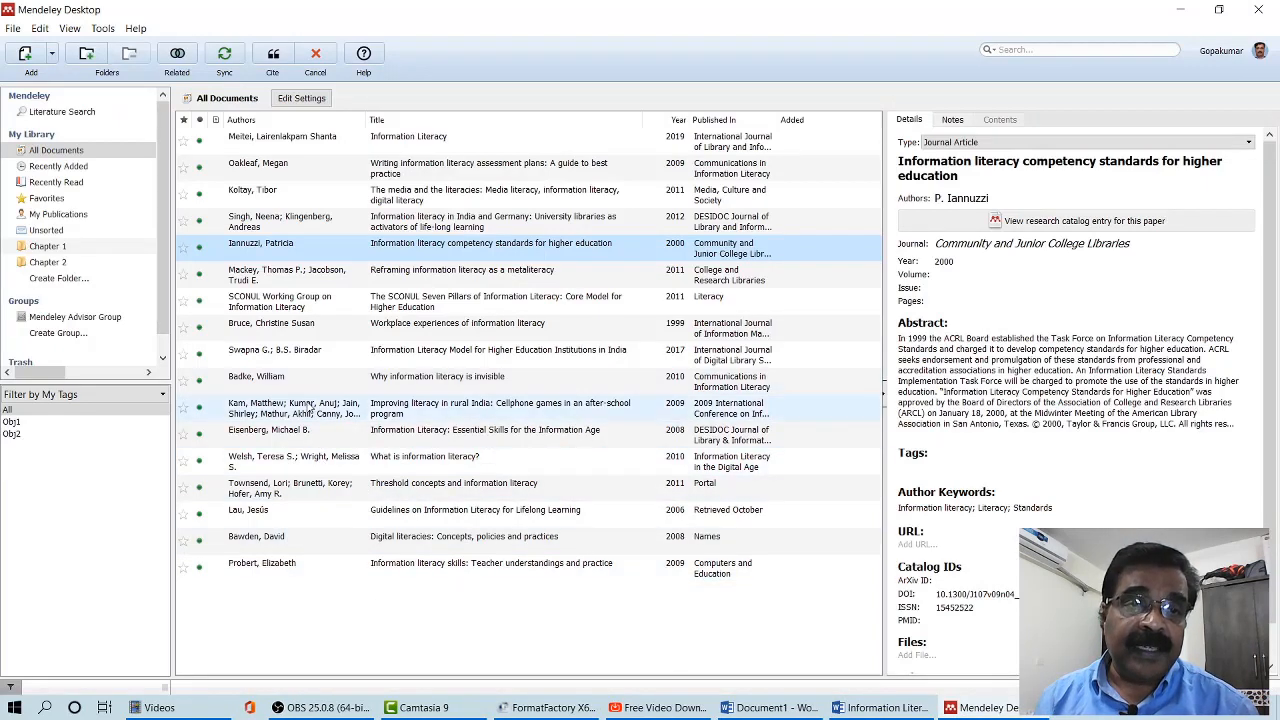
click(311, 408)
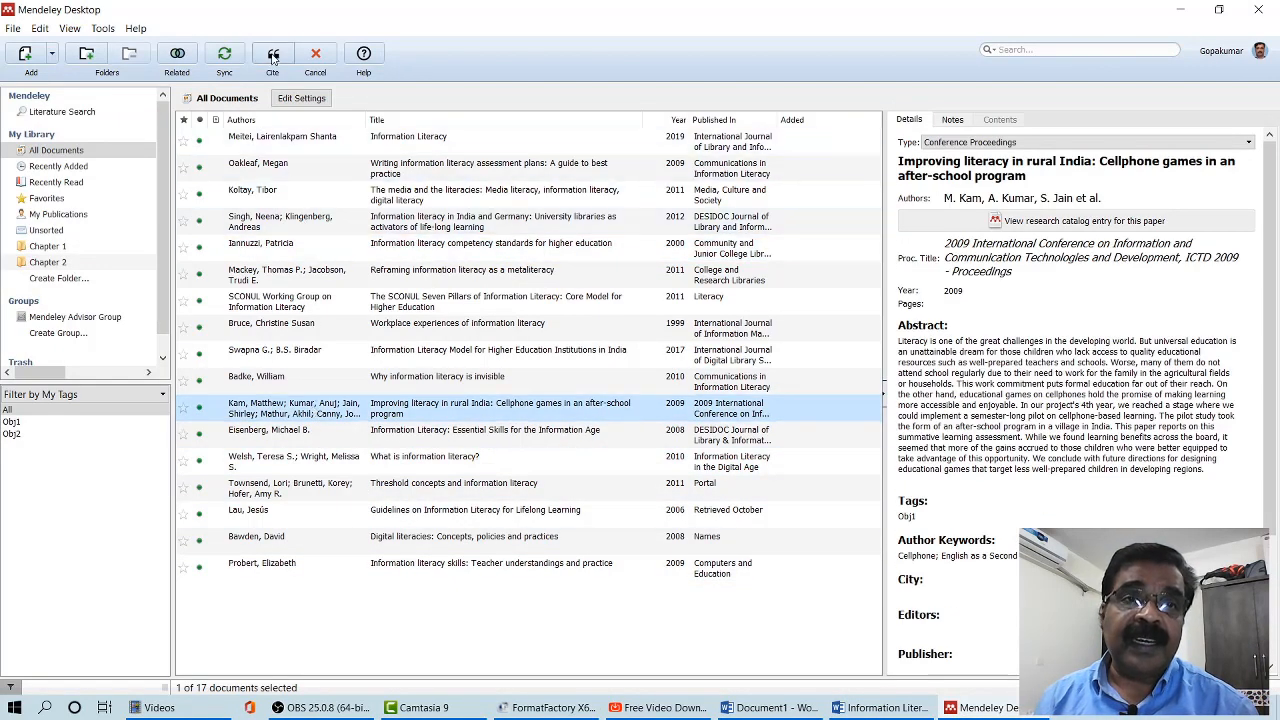
click(272, 58)
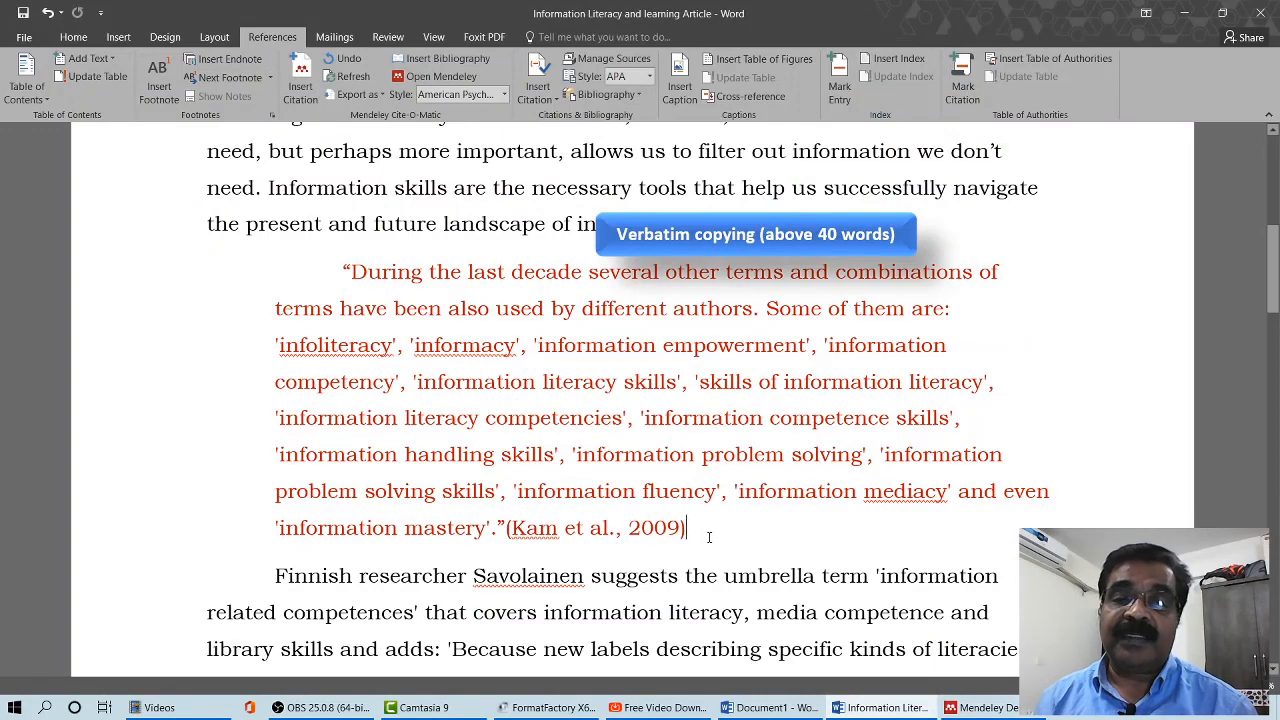
scroll(712, 540, down, 4)
- Place the caret after 'culture.' at the end of the paraphrased paragraph
scroll(709, 535, down, 1)
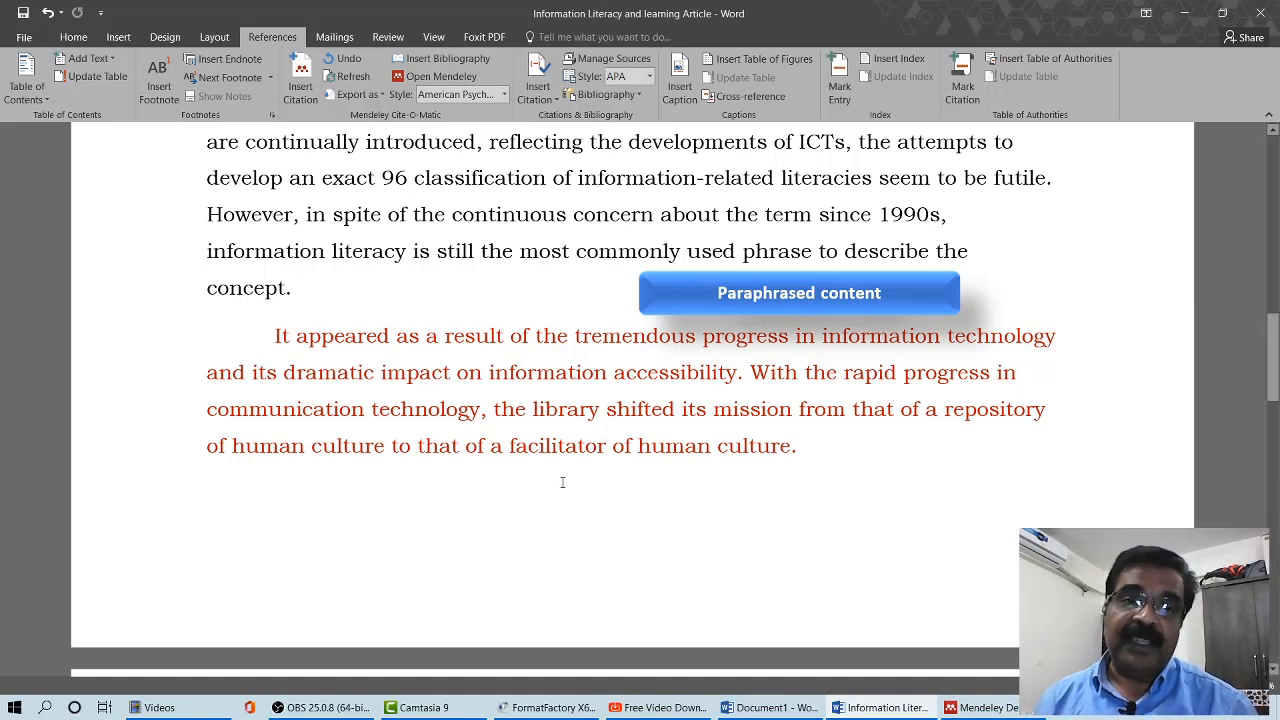
click(274, 336)
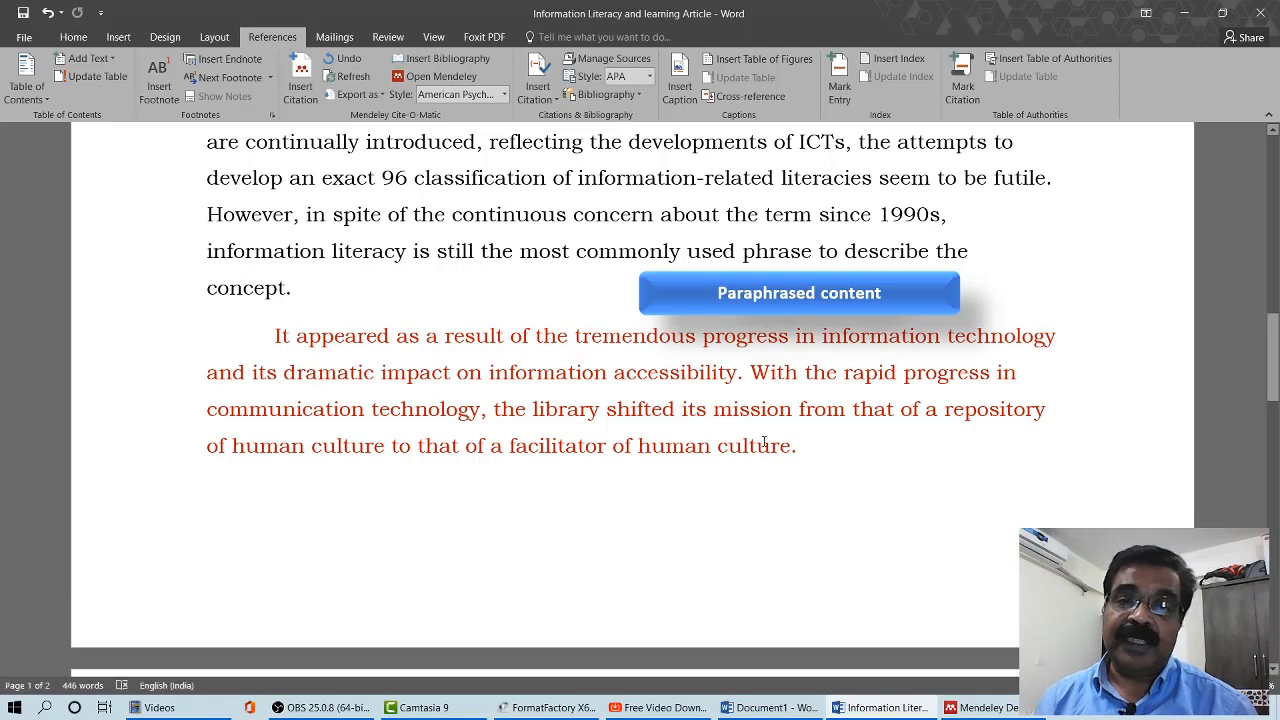
click(810, 451)
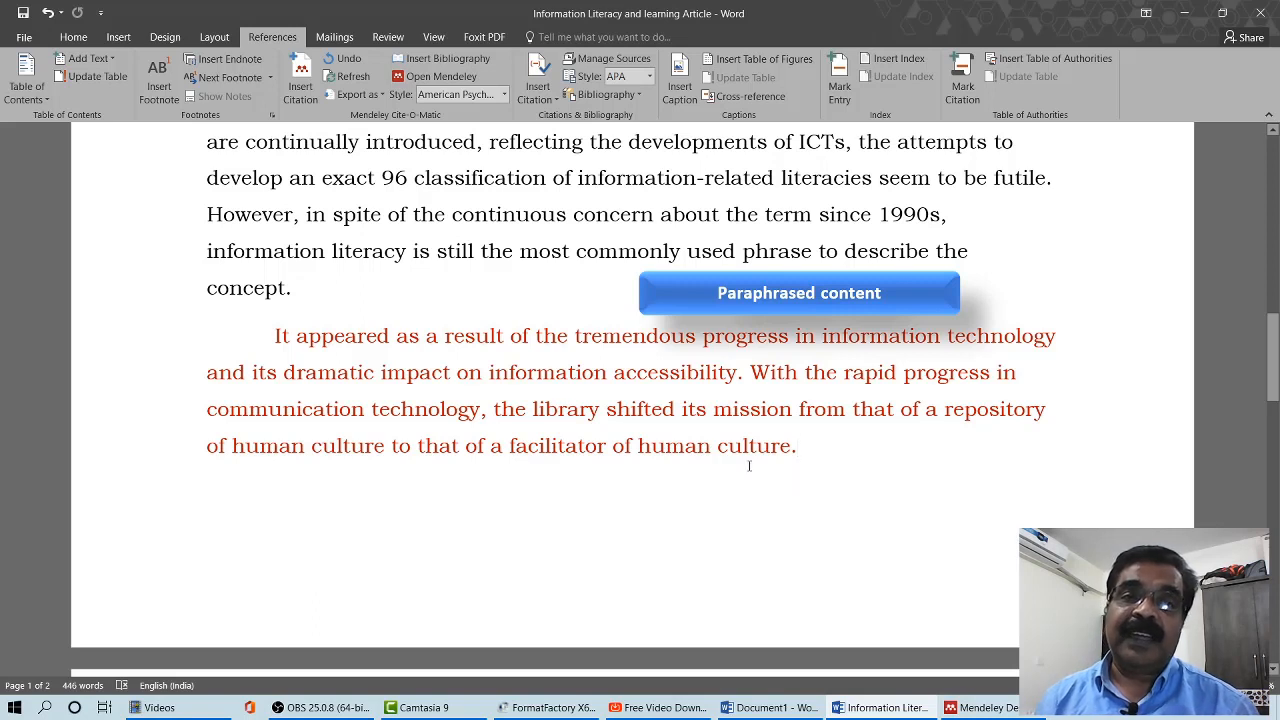
- Insert the Welsh & Wright 2010 citation from the Mendeley library there
click(299, 101)
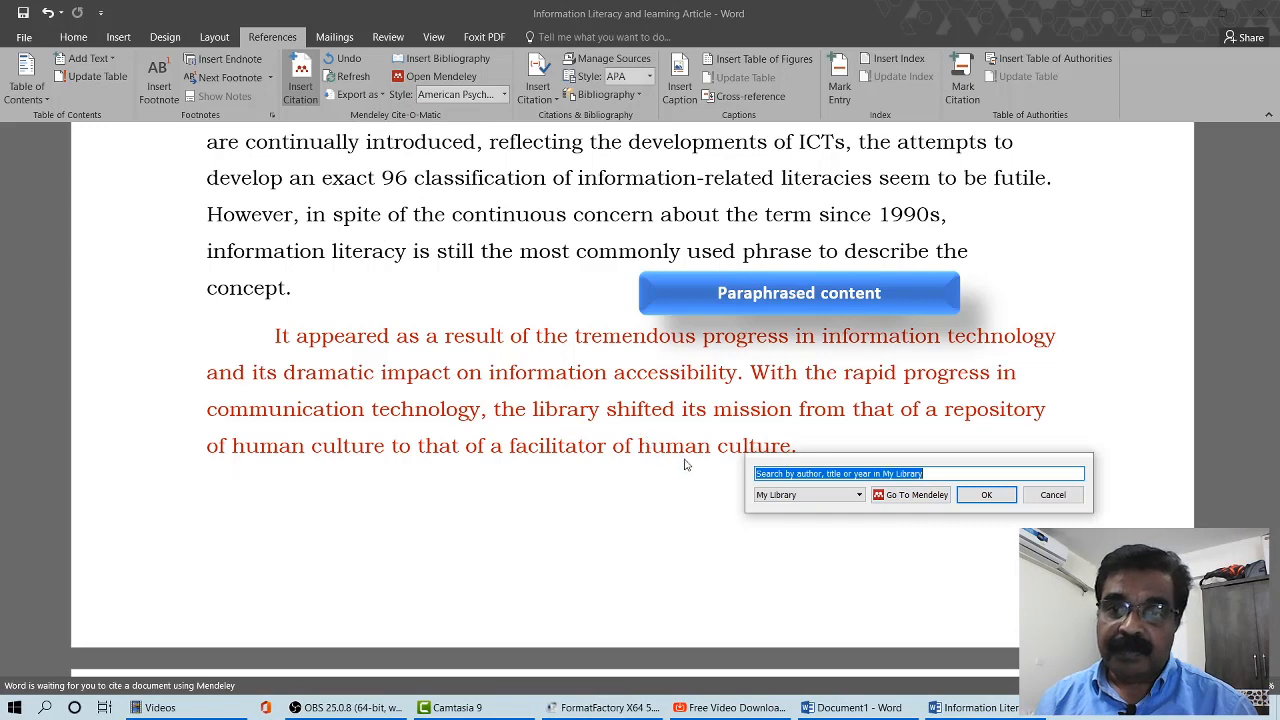
click(900, 497)
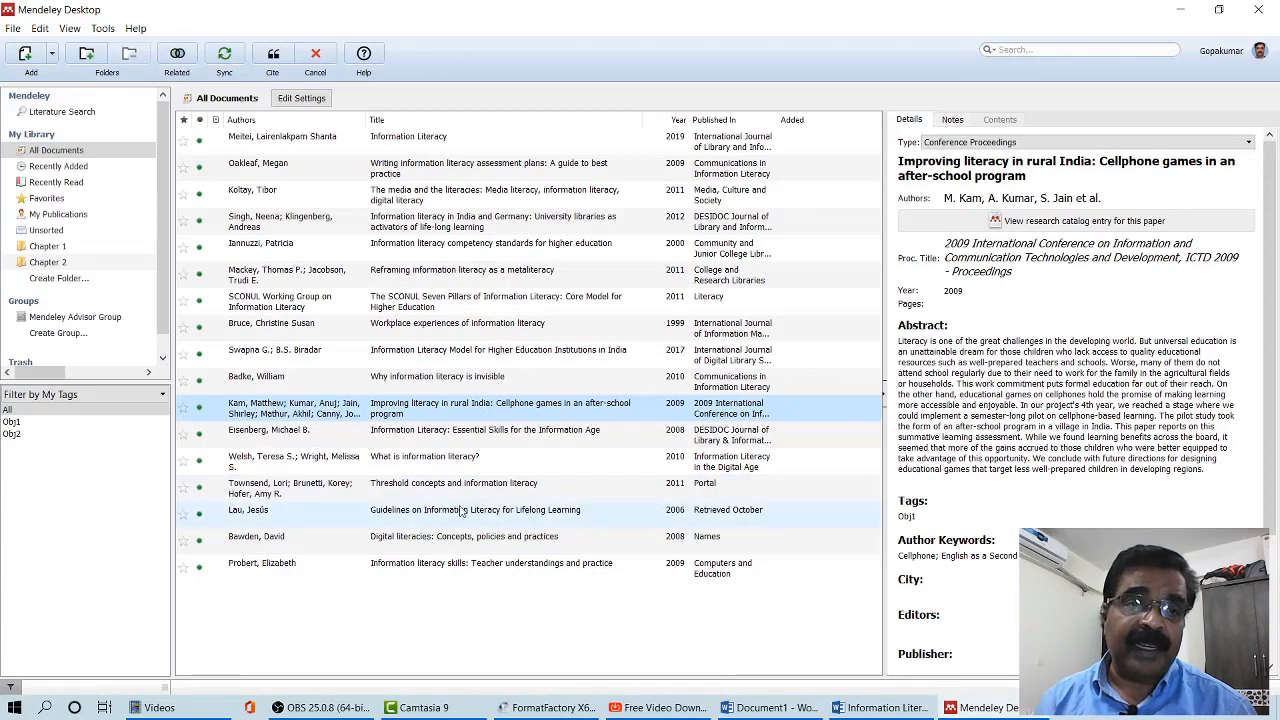
click(405, 458)
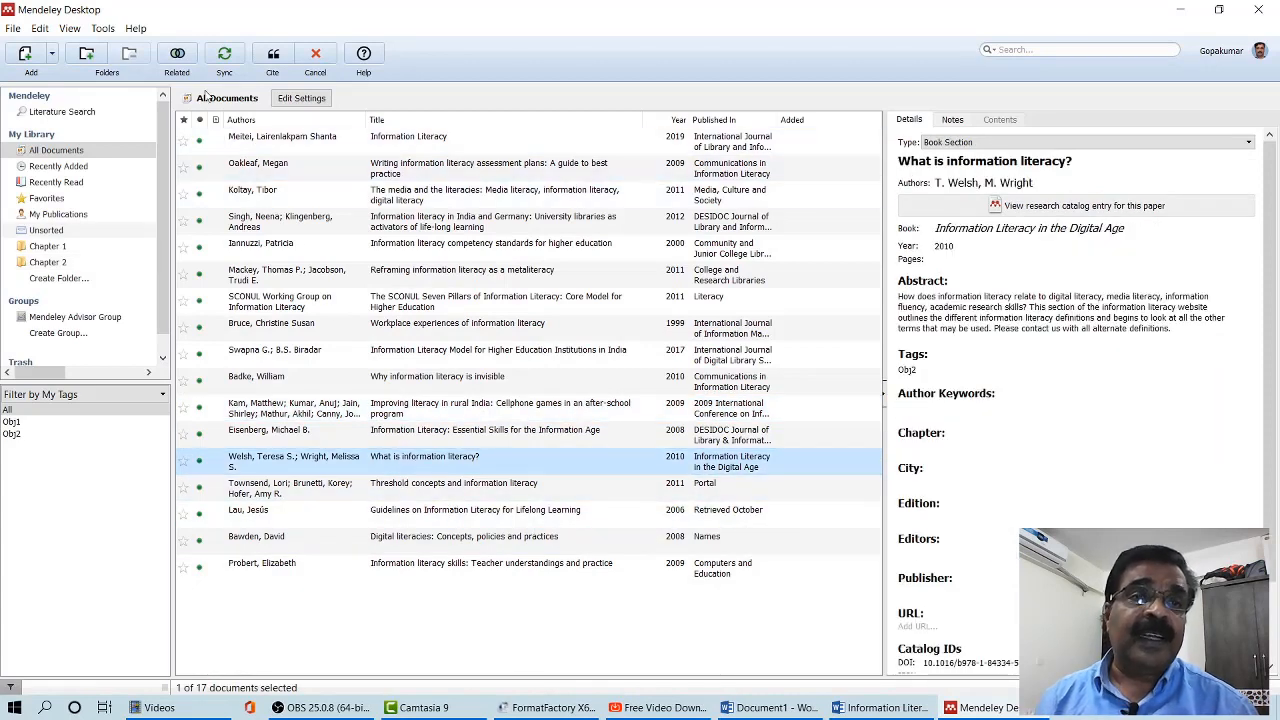
click(271, 58)
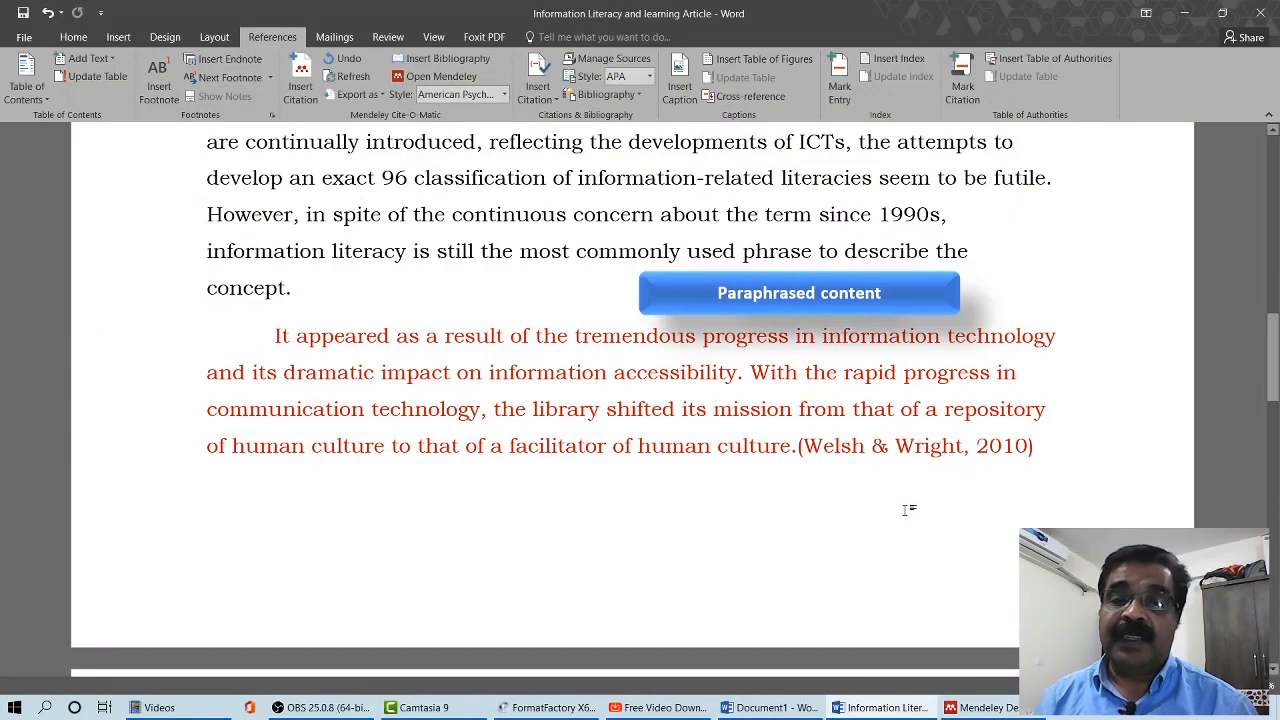
scroll(906, 514, down, 6)
- Cite Bawden's 2008 paper, found by searching 'Baw', right after 'the needed information.'
scroll(906, 510, down, 1)
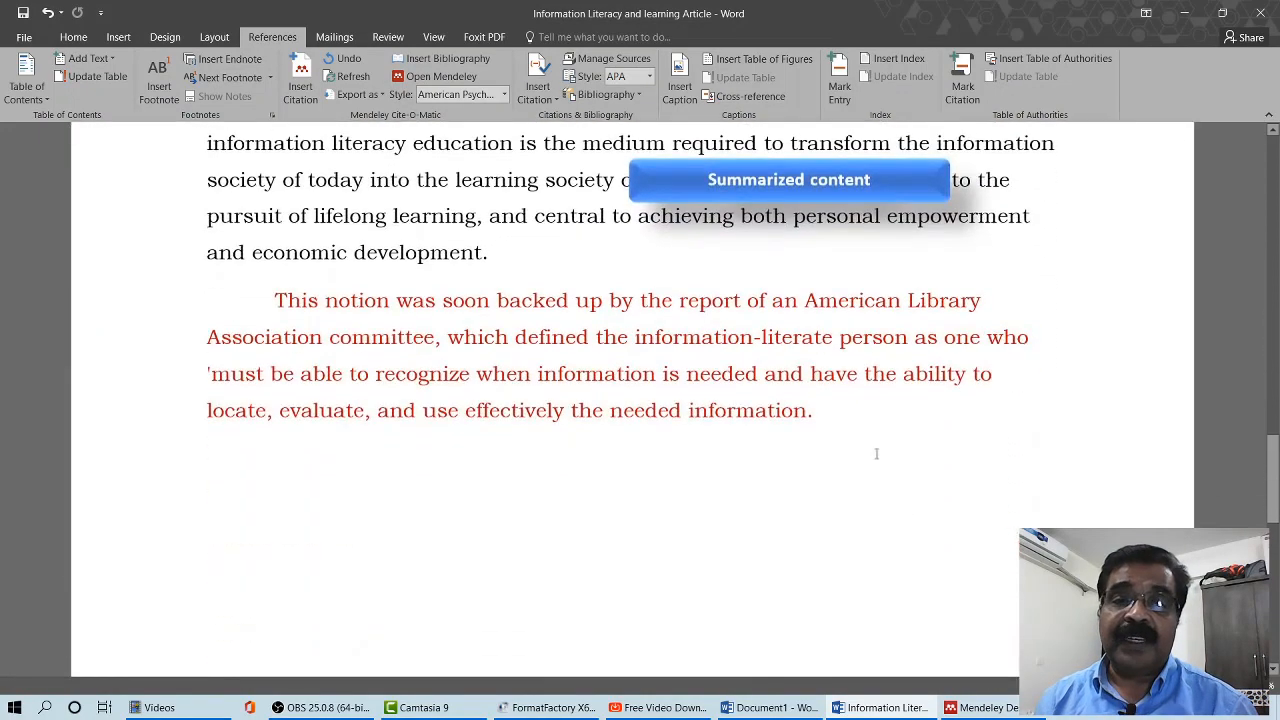
click(850, 415)
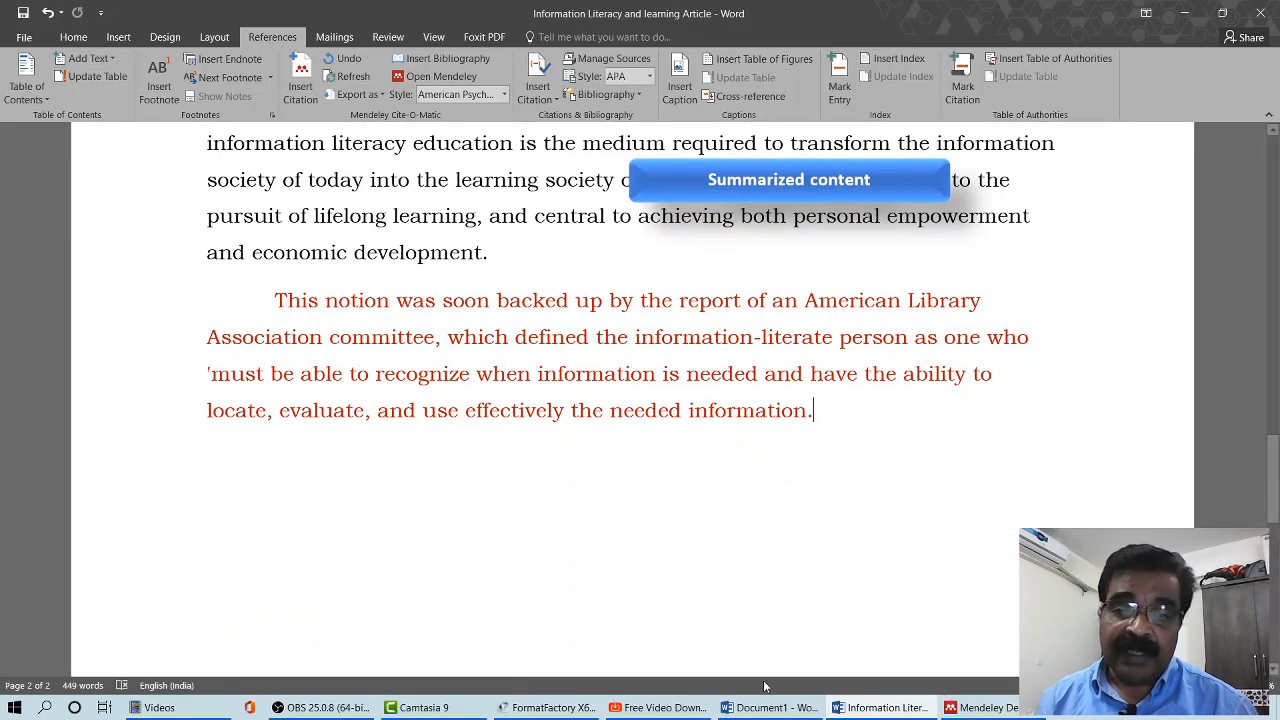
click(968, 708)
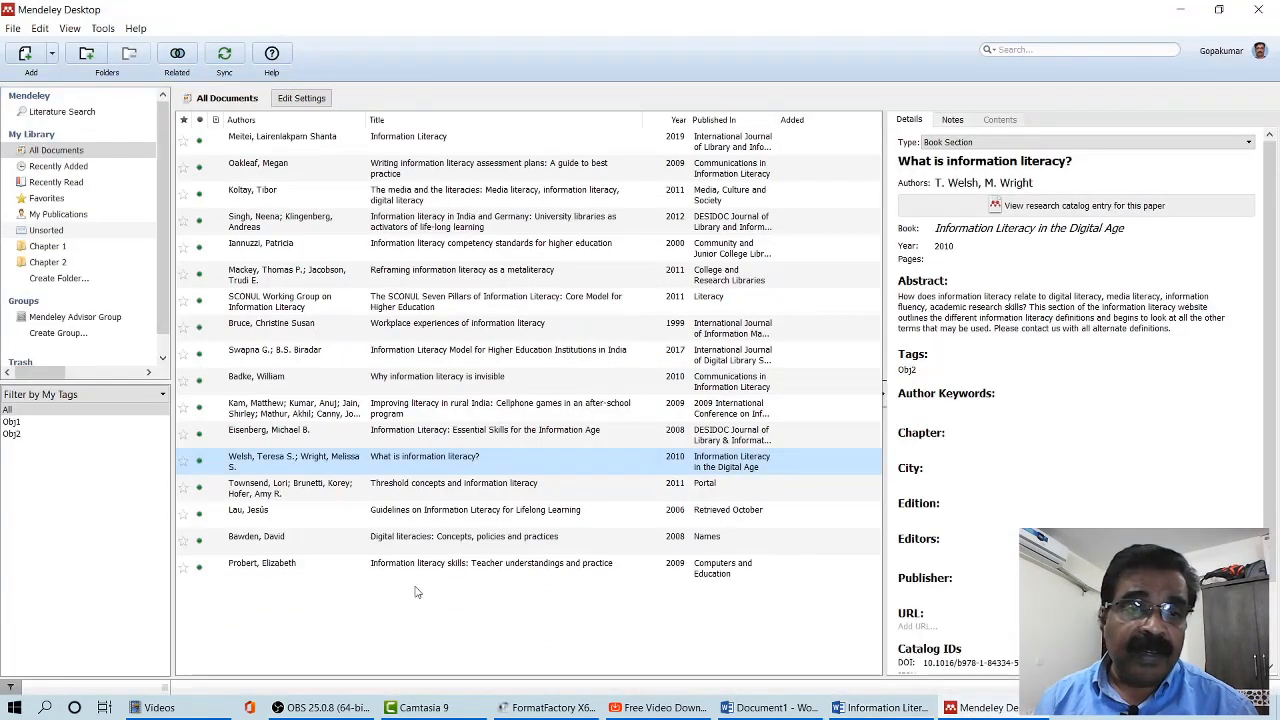
click(770, 708)
click(863, 708)
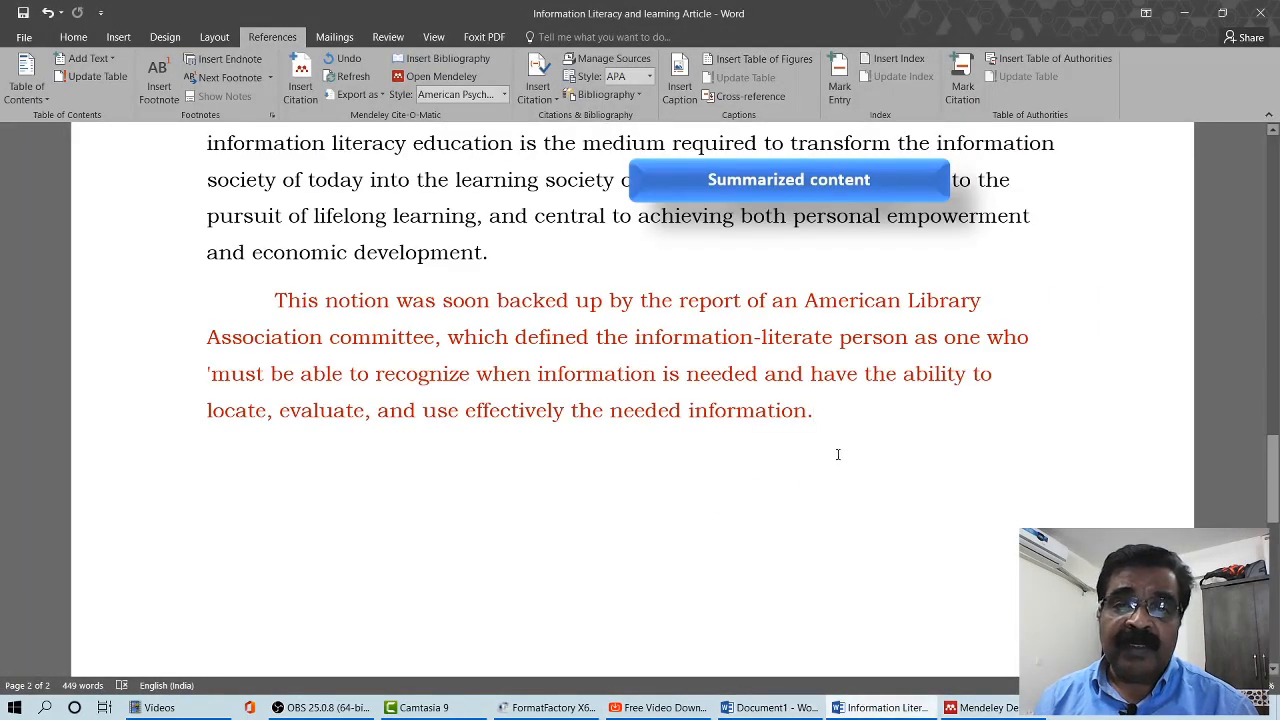
click(300, 85)
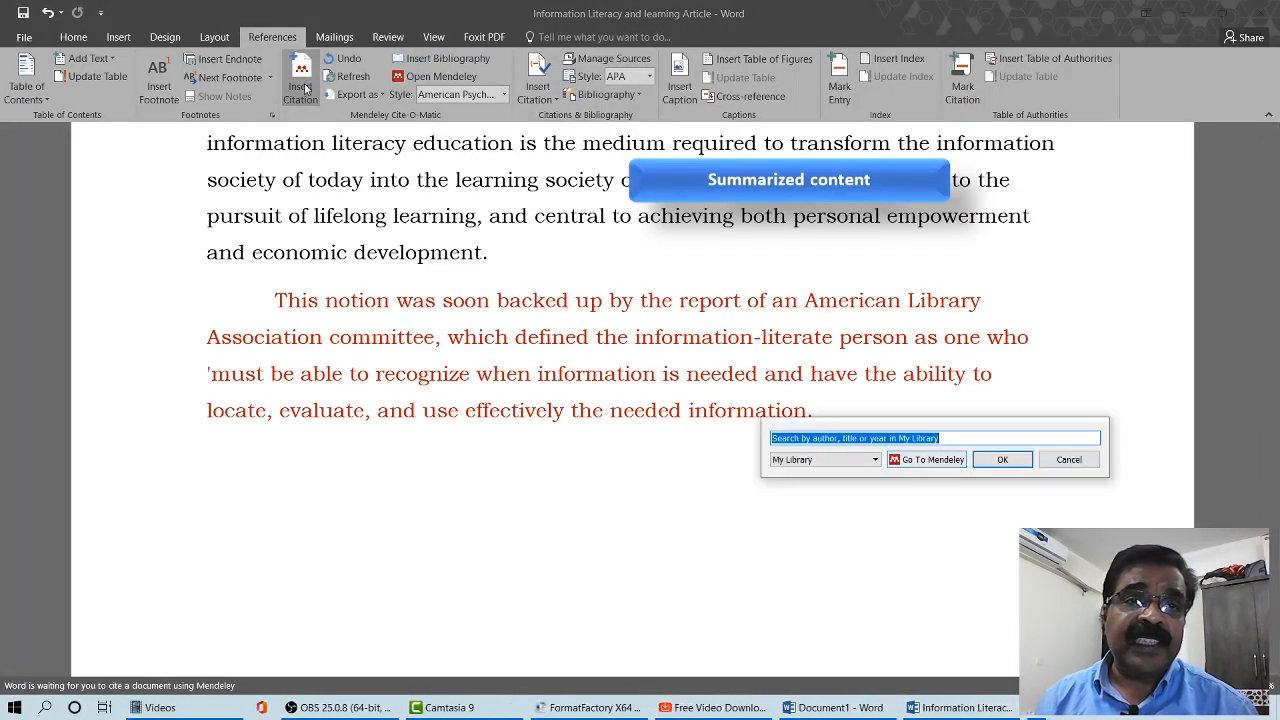
text(Baw)
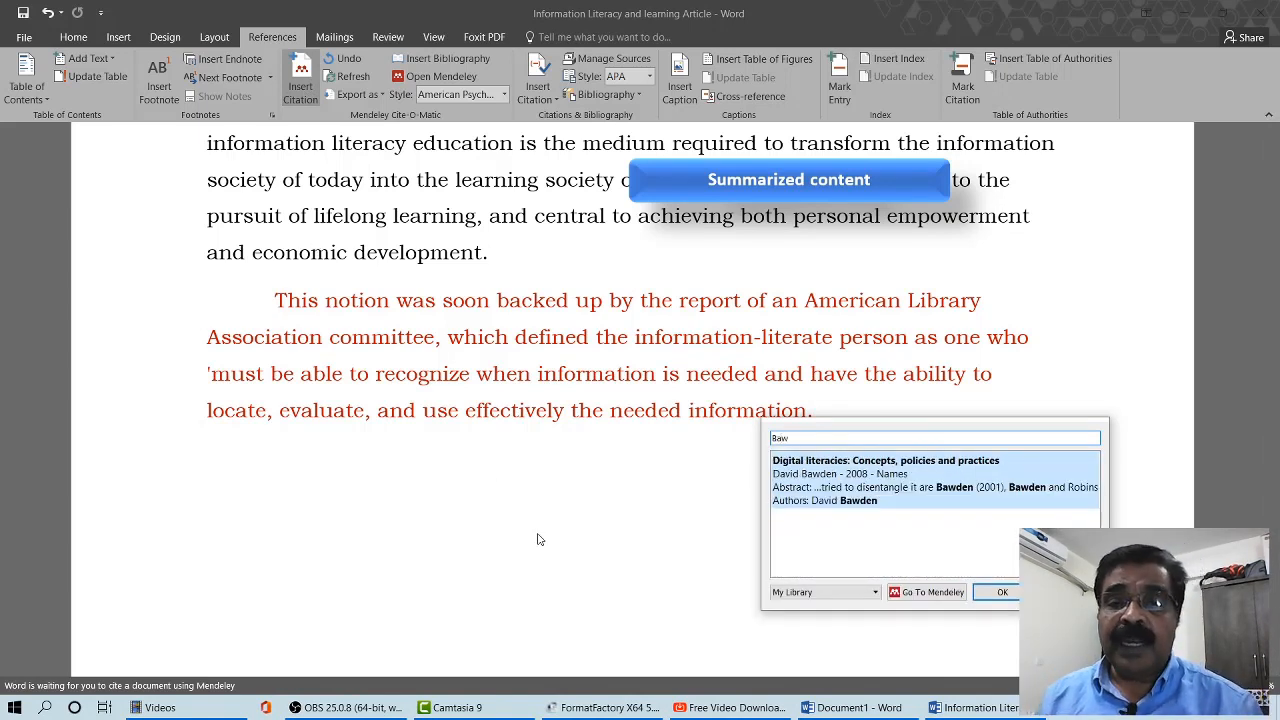
click(880, 485)
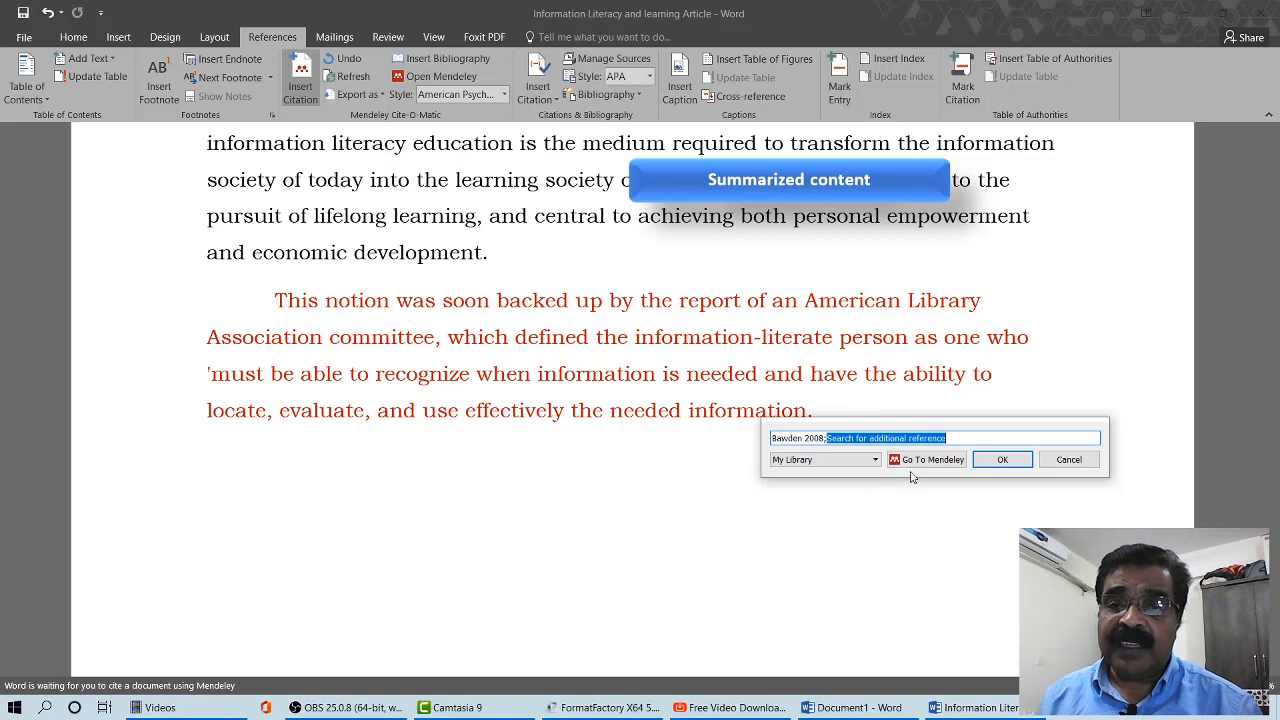
click(1000, 460)
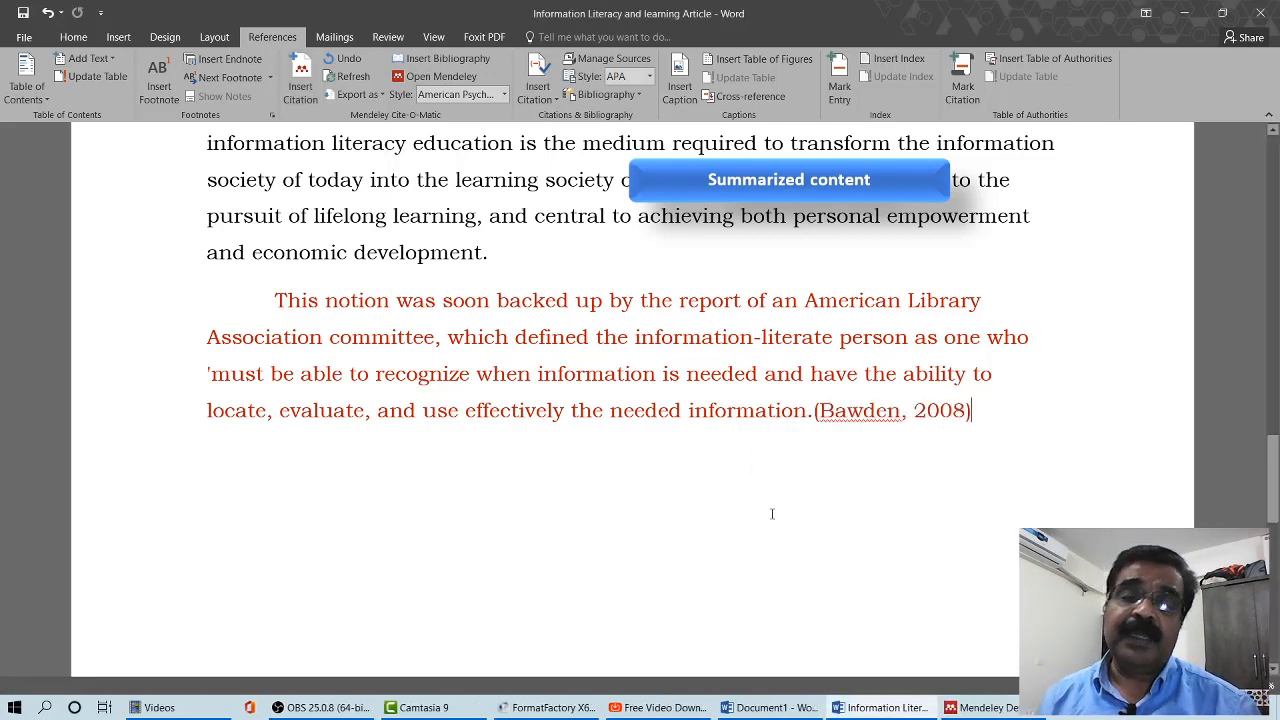
- Start a new line after (Bawden, 2008) and insert the APA bibliography of cited sources
scroll(771, 513, down, 2)
scroll(771, 512, up, 7)
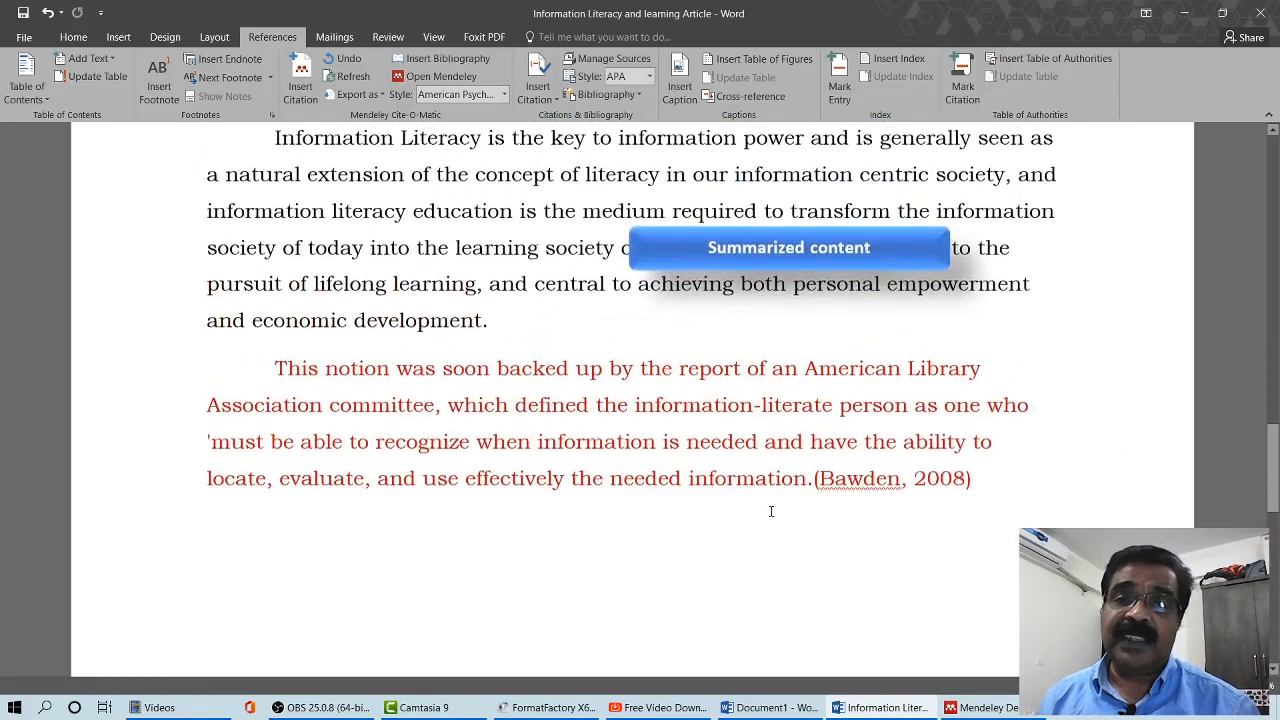
scroll(771, 511, up, 10)
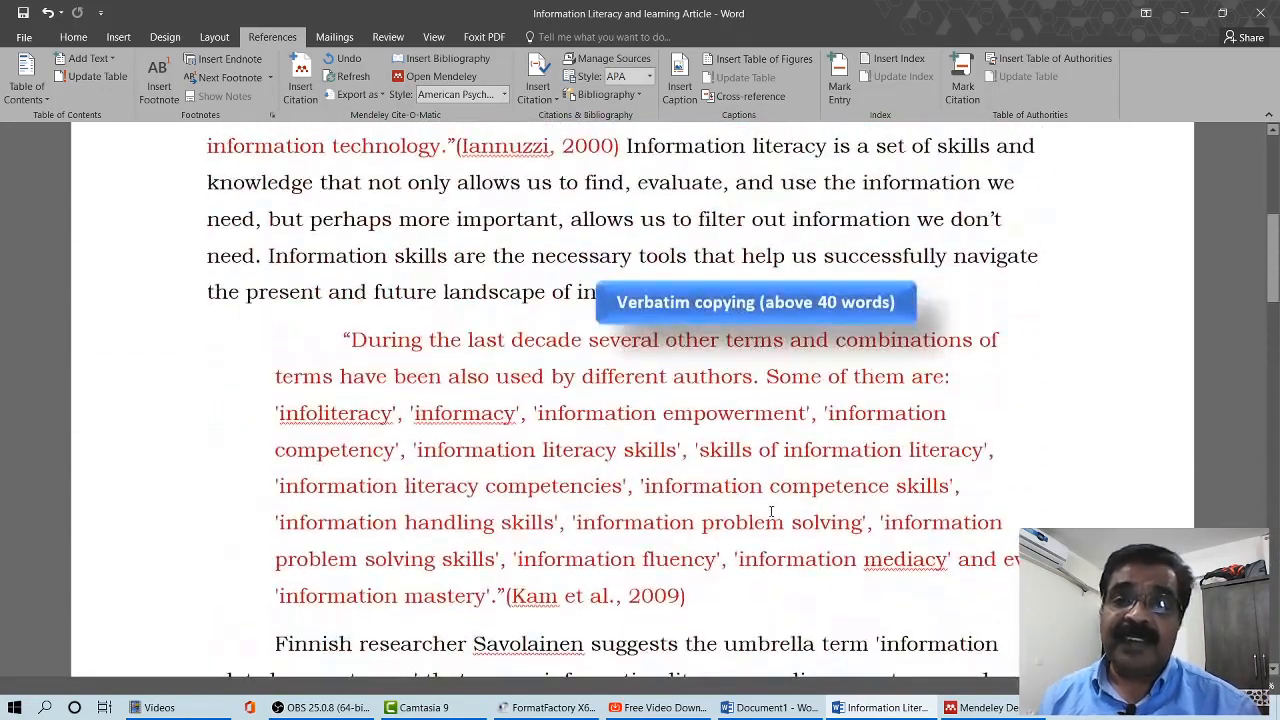
scroll(771, 511, down, 8)
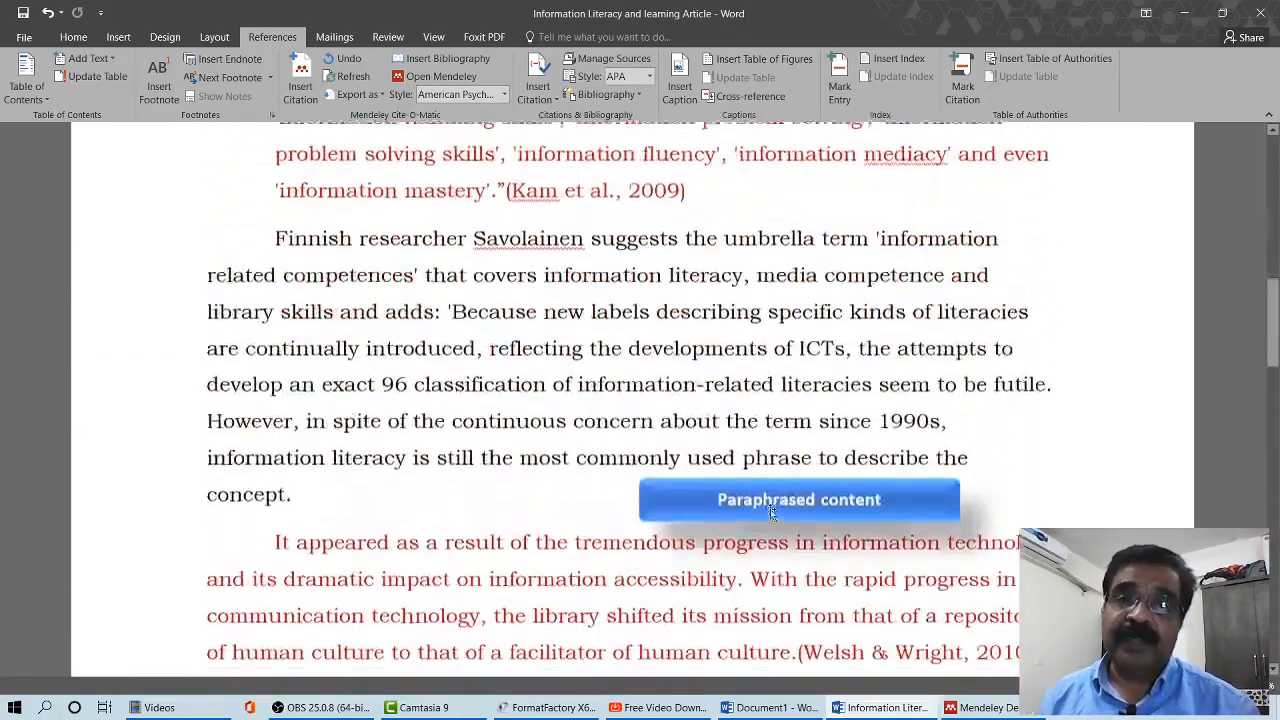
scroll(771, 510, down, 9)
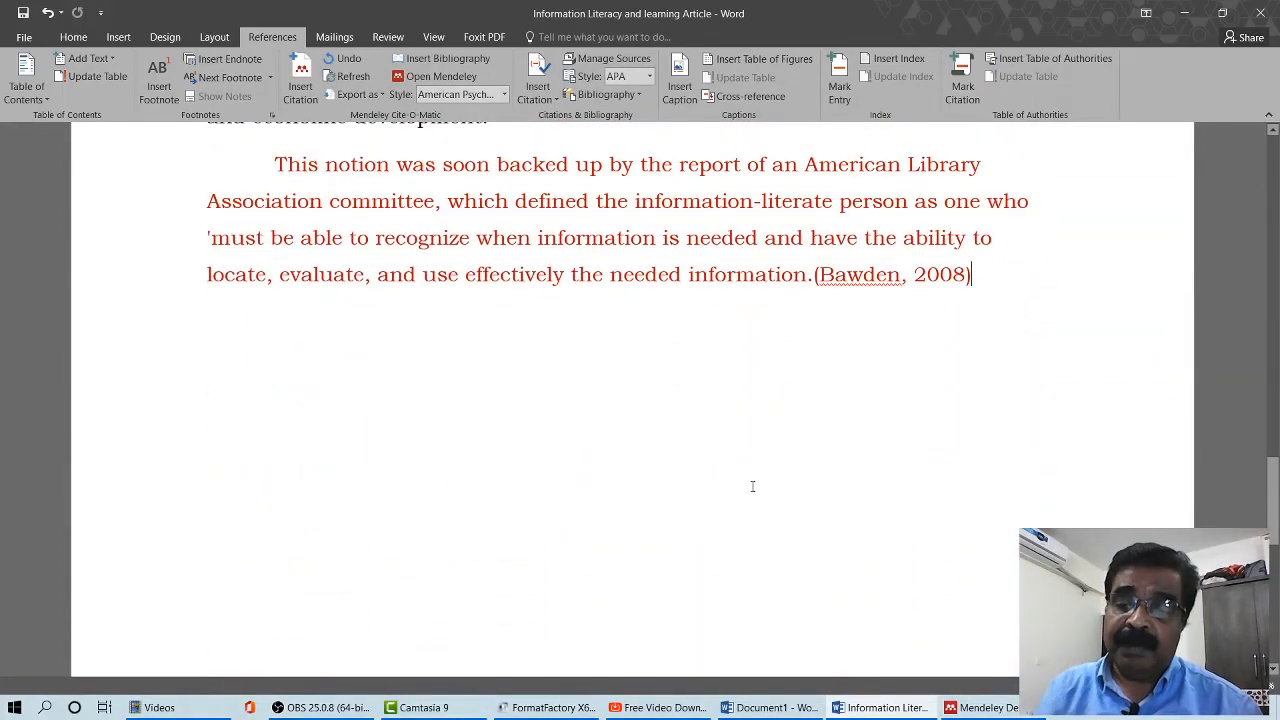
key(Return)
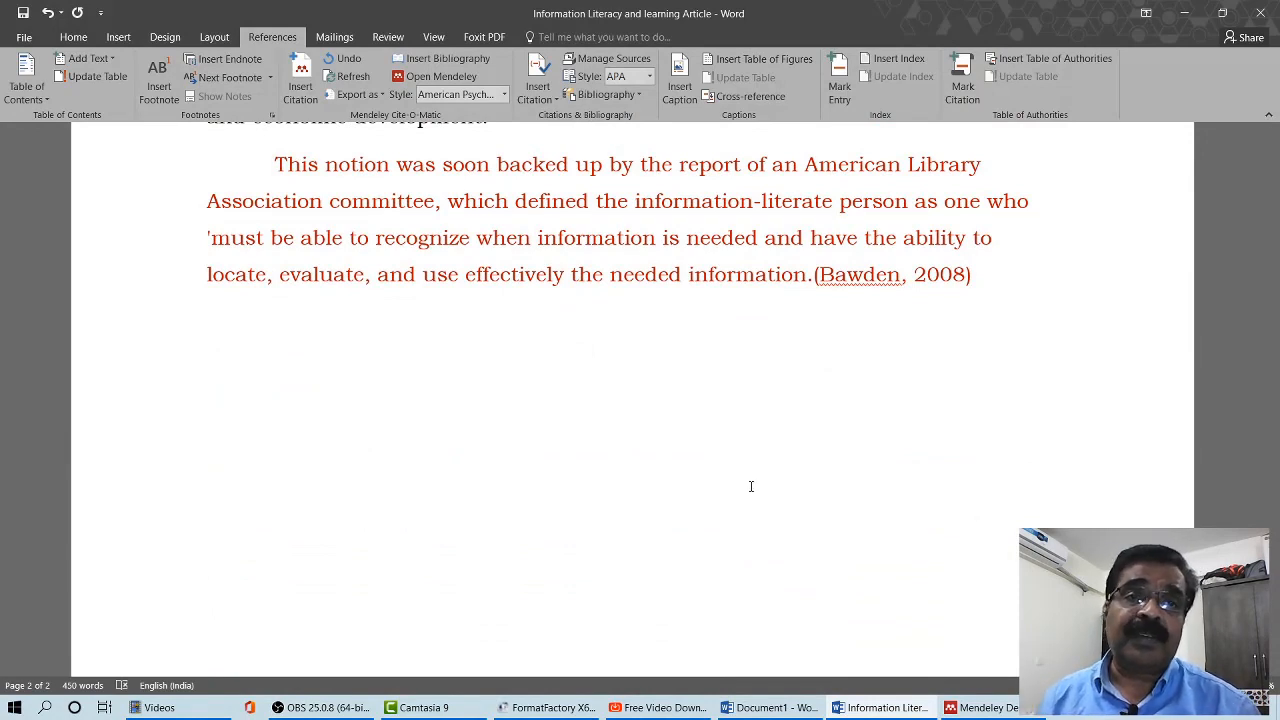
click(469, 56)
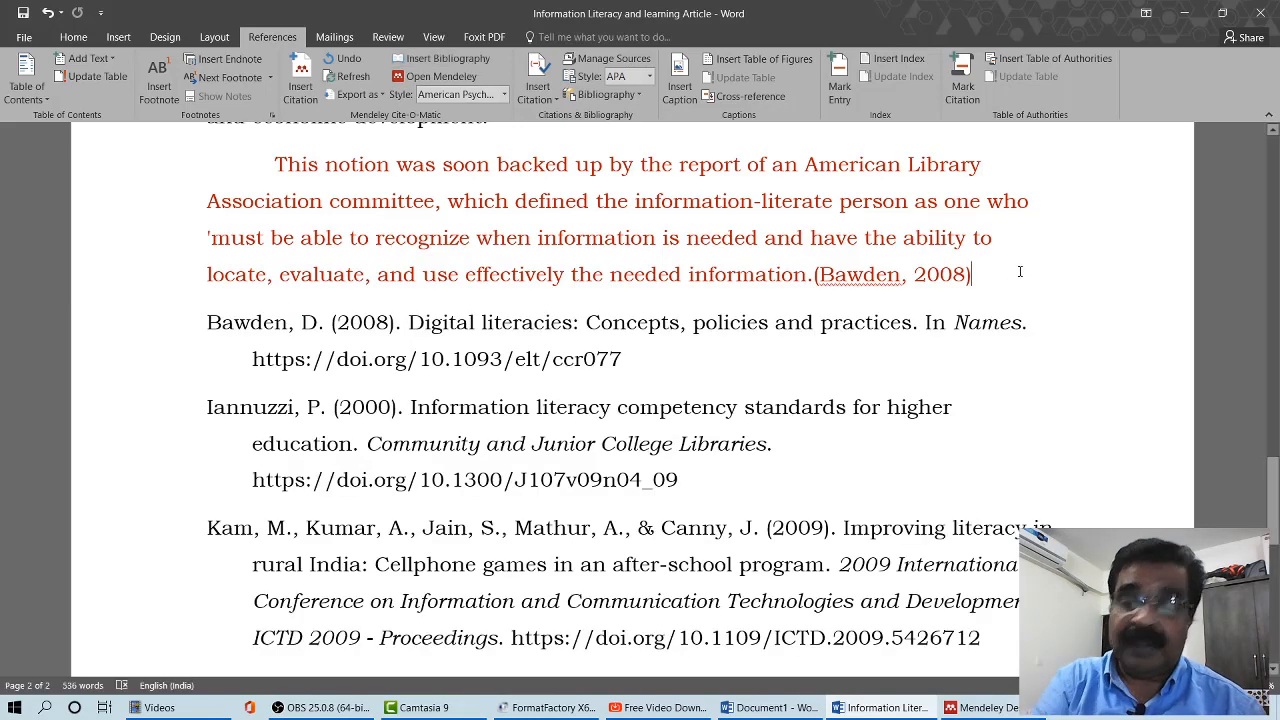
- Type an unindented, bold 'References' heading on a new line above the bibliography entries
key(Return)
text(Re)
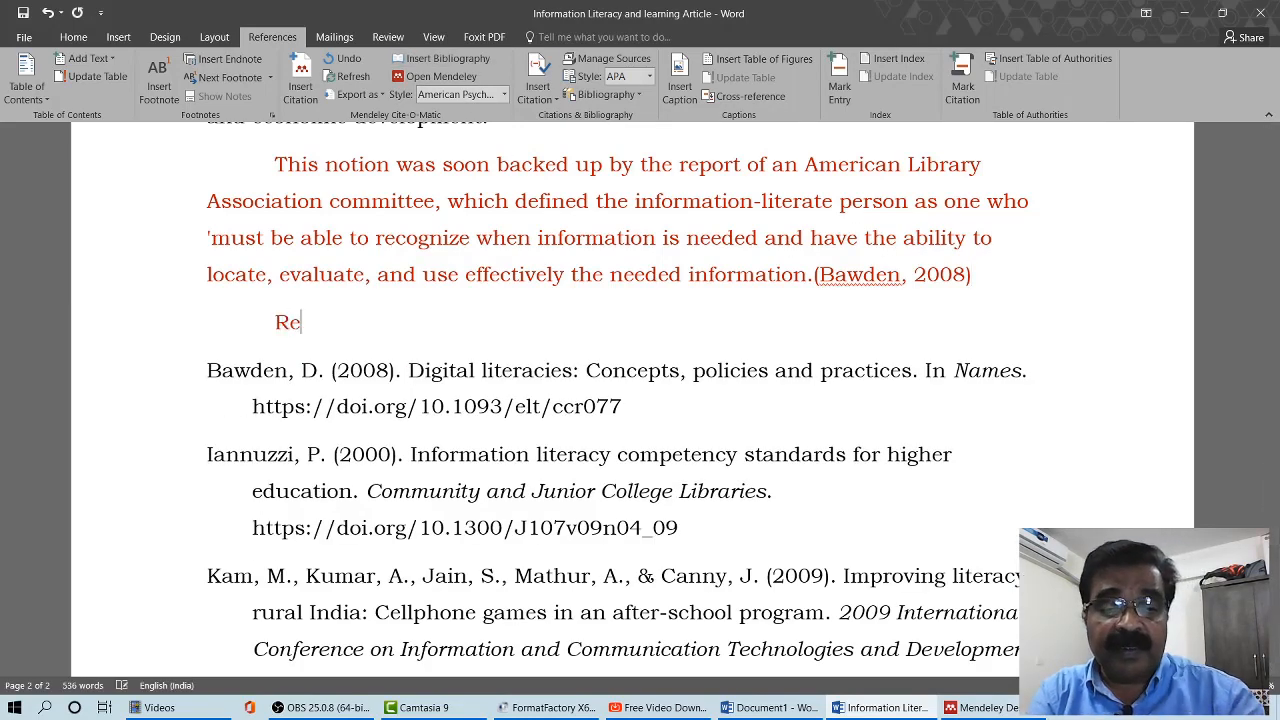
text(ferences)
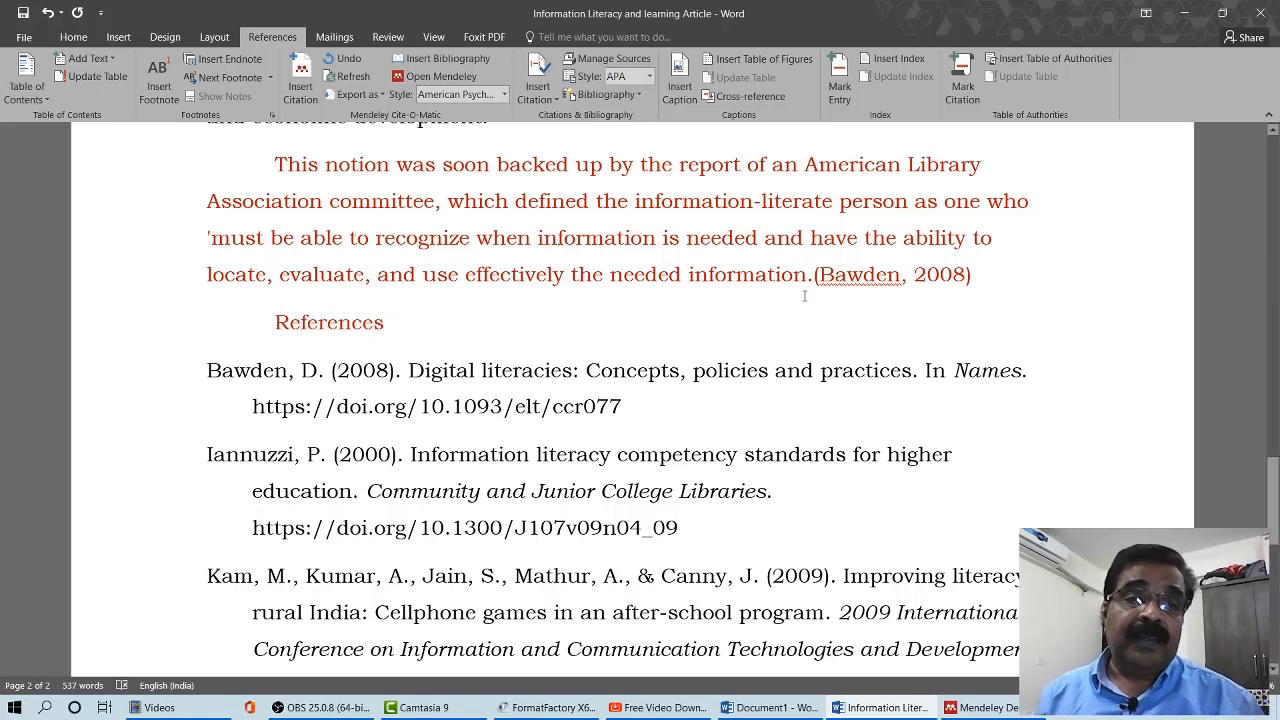
click(276, 323)
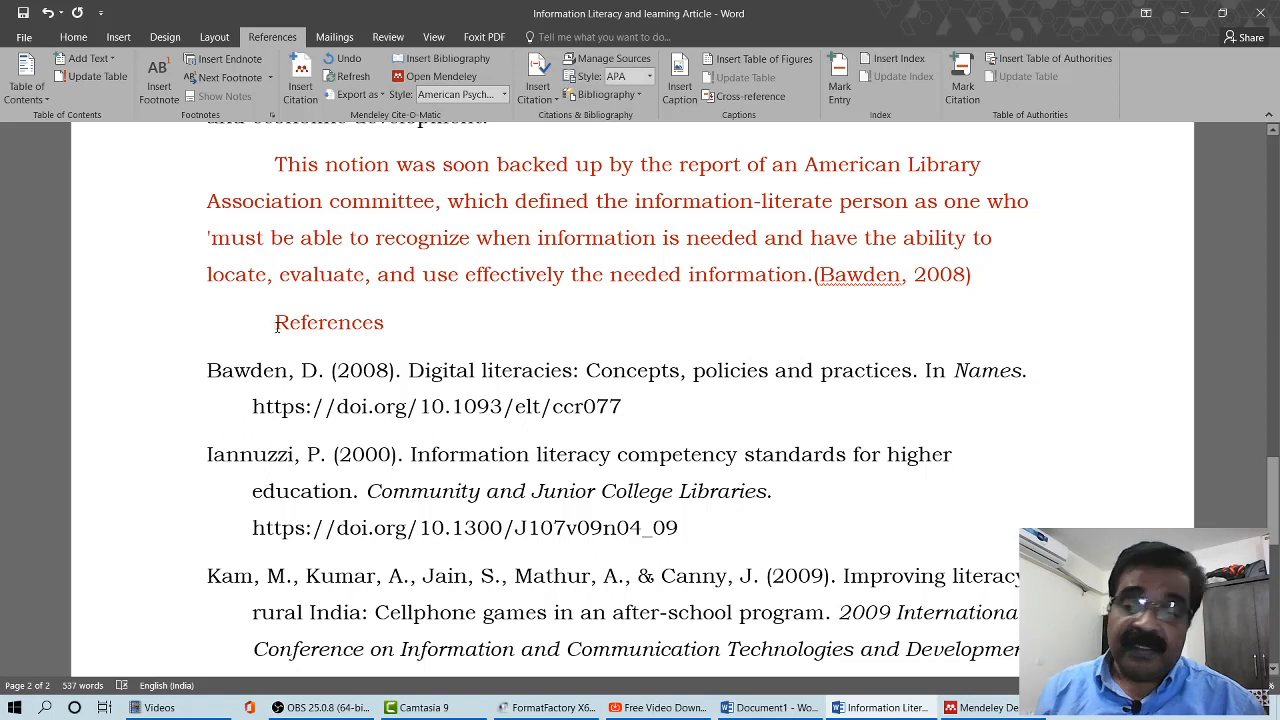
key(BackSpace)
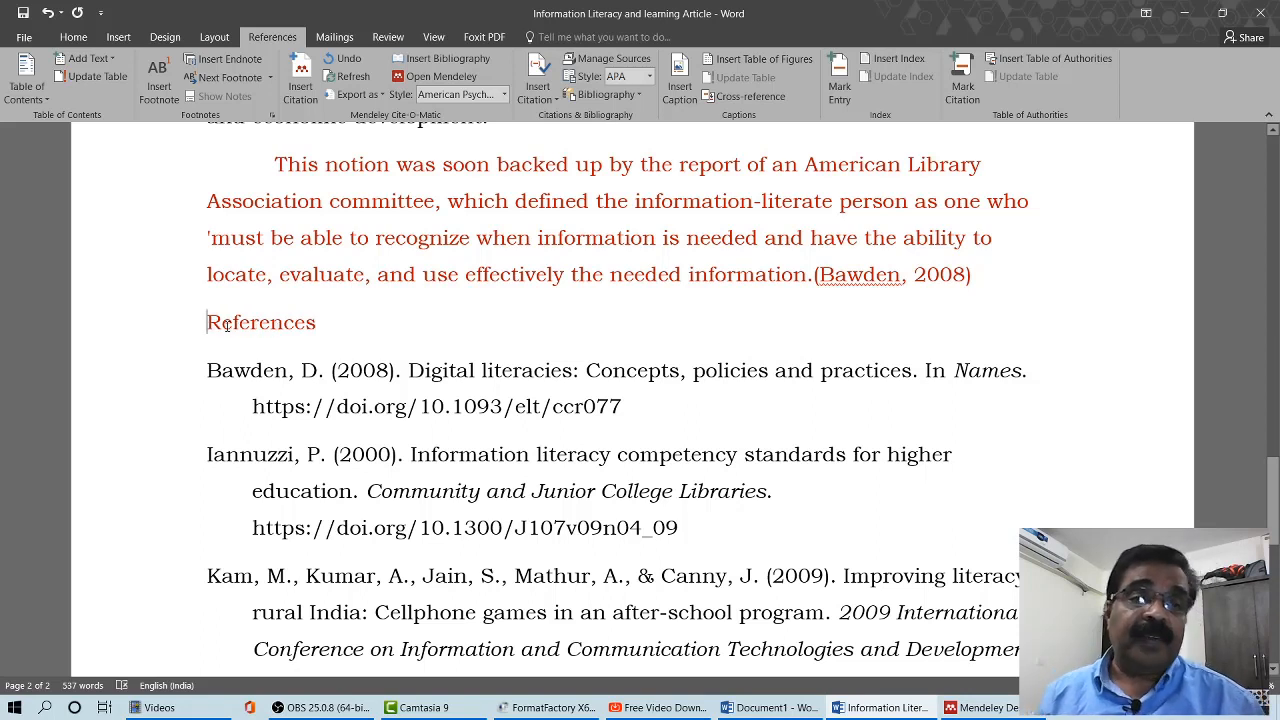
click(170, 323)
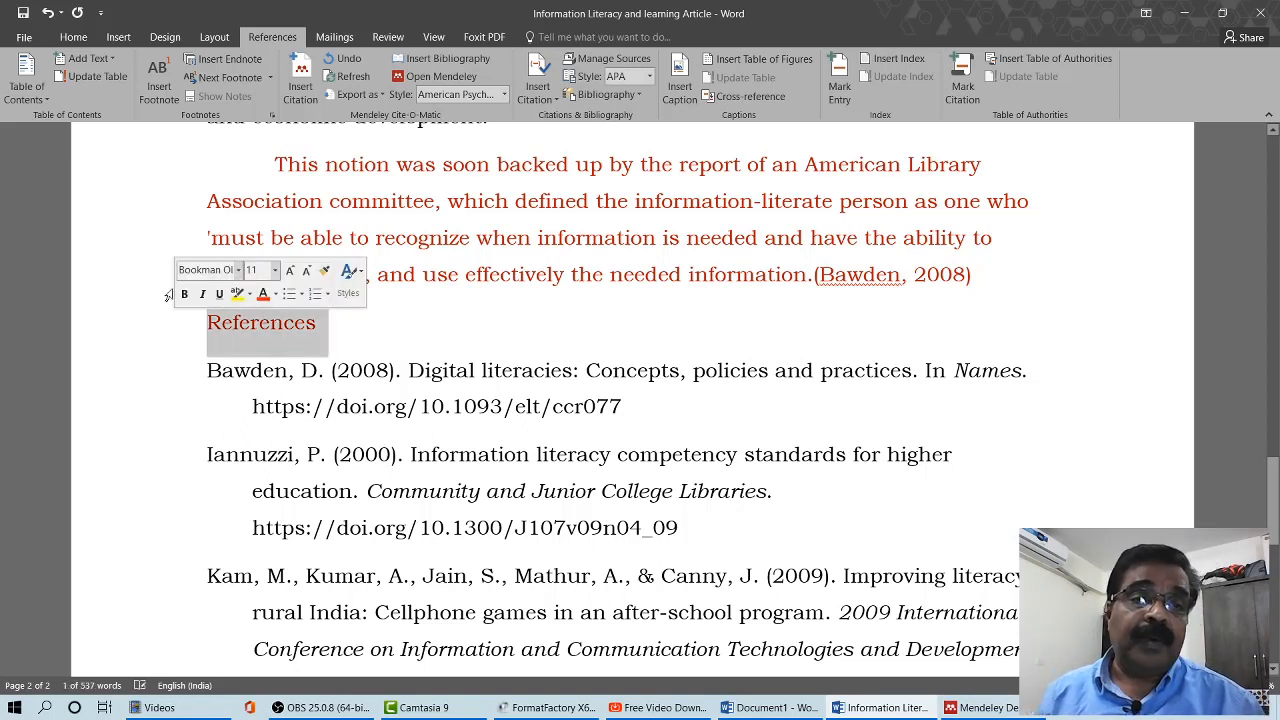
click(73, 37)
click(136, 90)
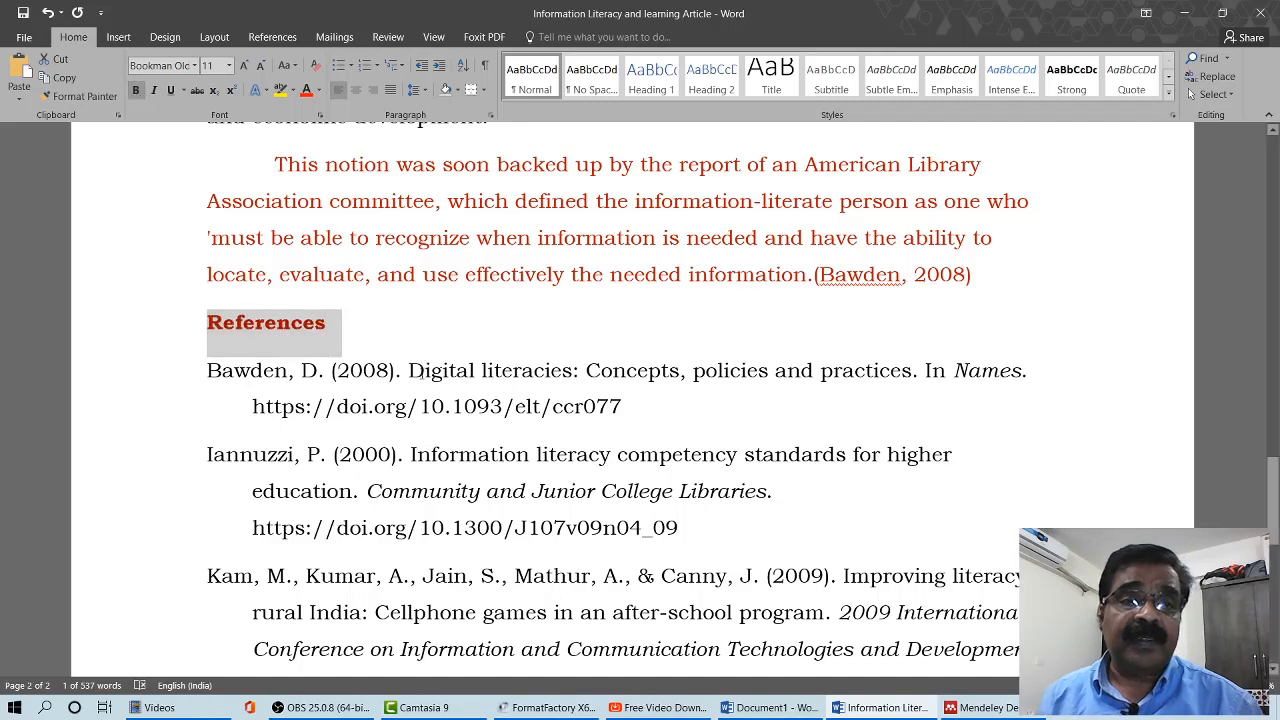
click(423, 354)
scroll(430, 380, down, 9)
scroll(448, 468, up, 2)
scroll(448, 468, up, 1)
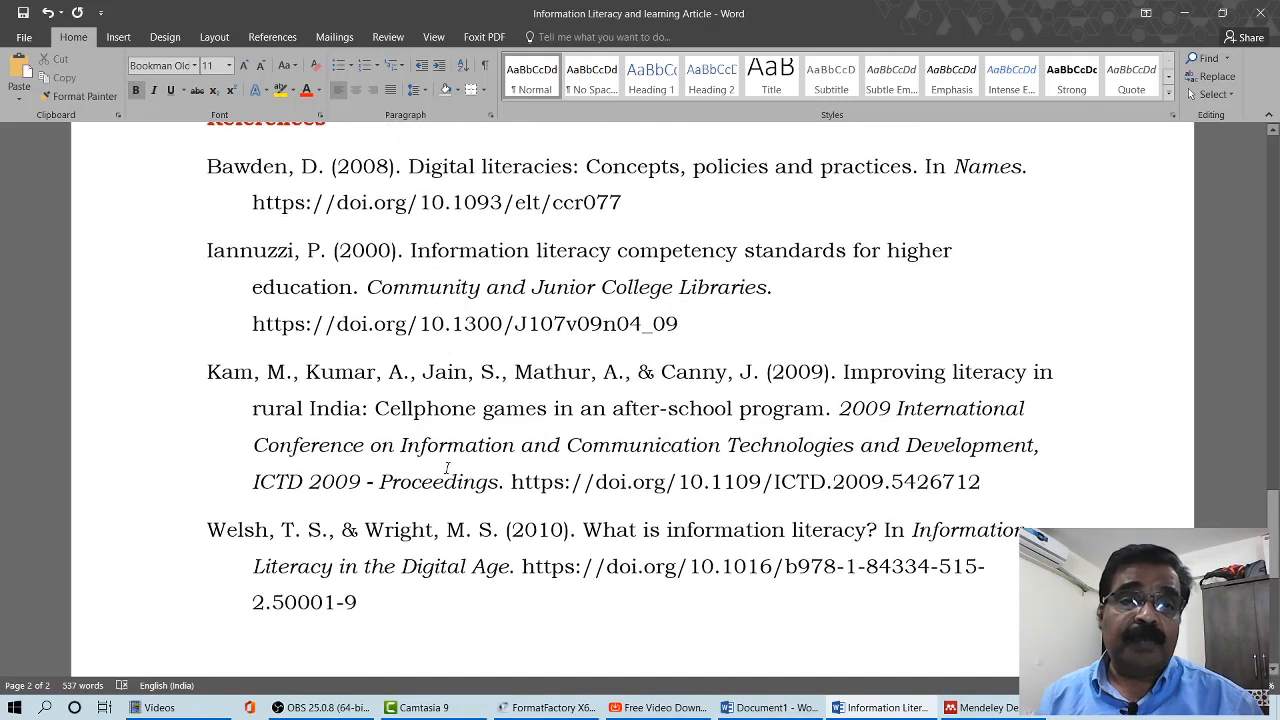
- Change the Mendeley citation style to Modern Language Association 8th edition, then to IEEE
scroll(447, 468, up, 2)
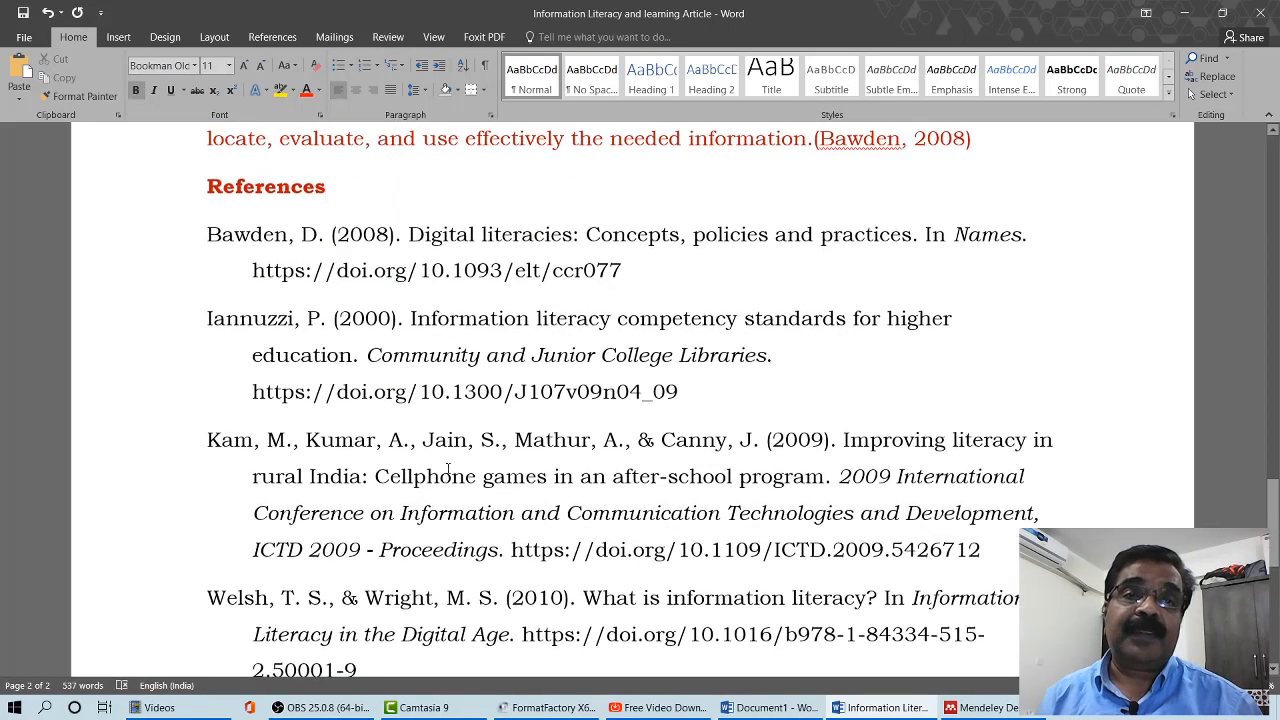
click(272, 37)
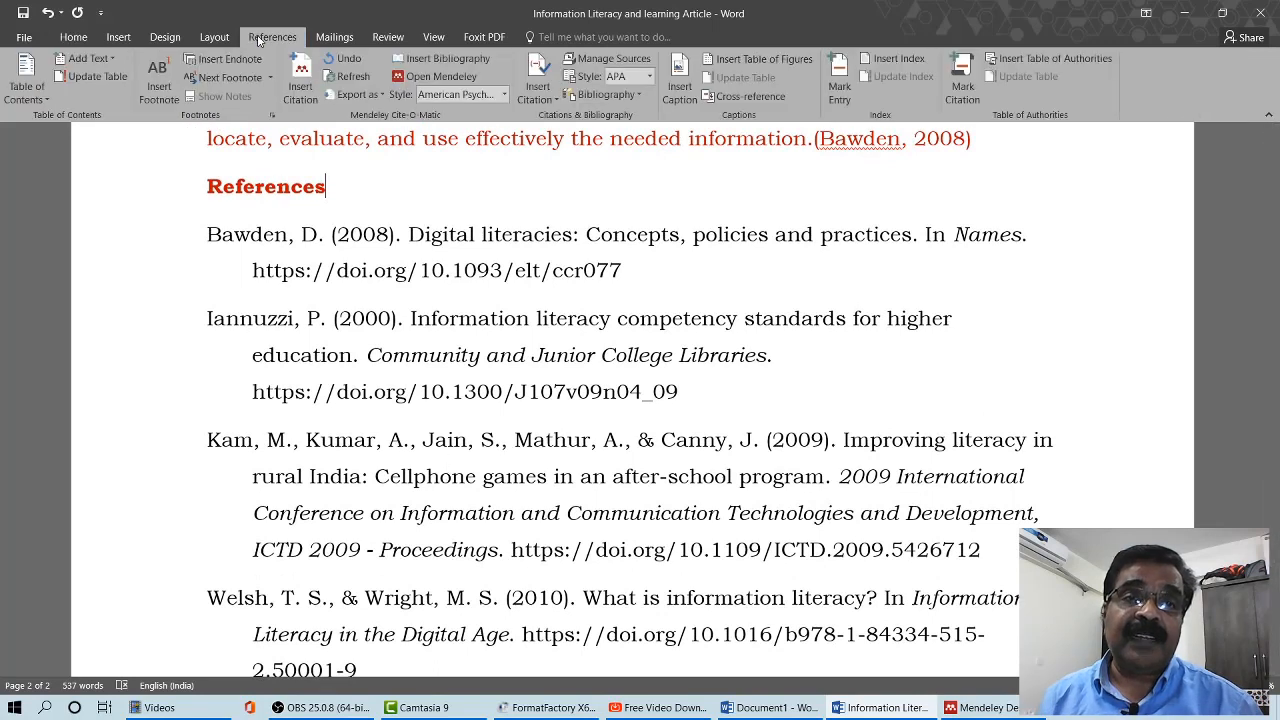
click(505, 95)
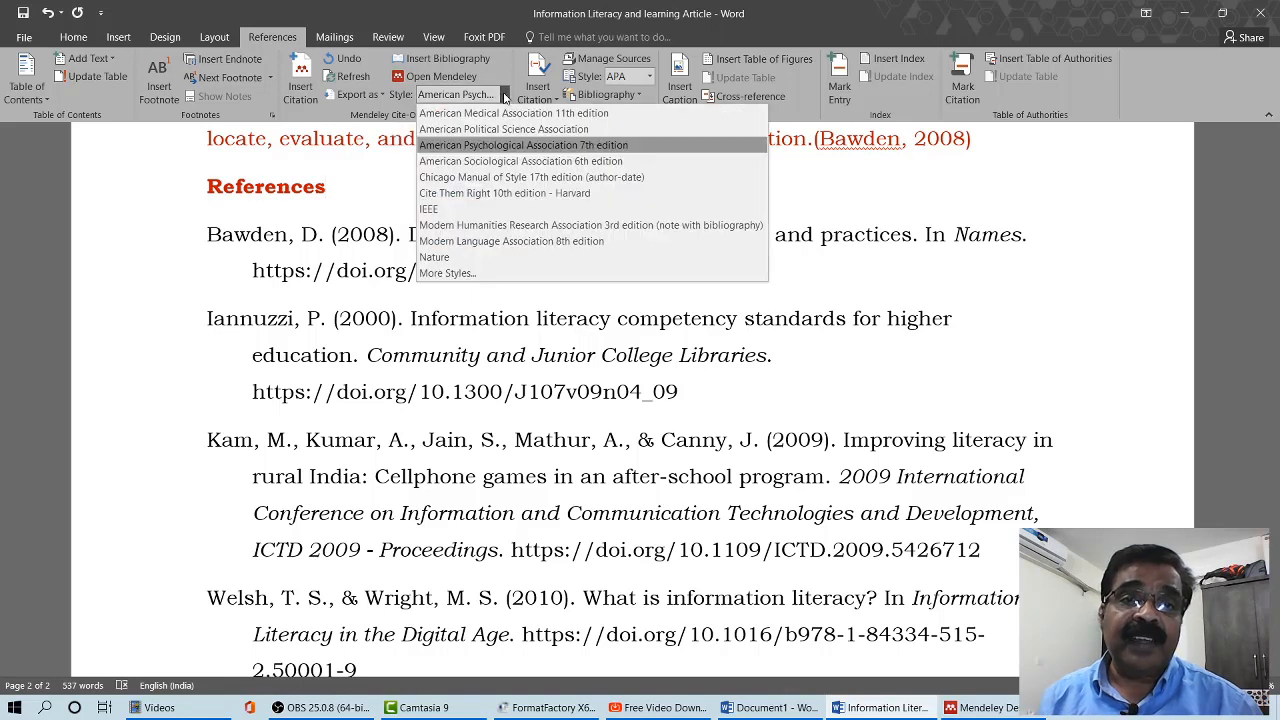
click(500, 241)
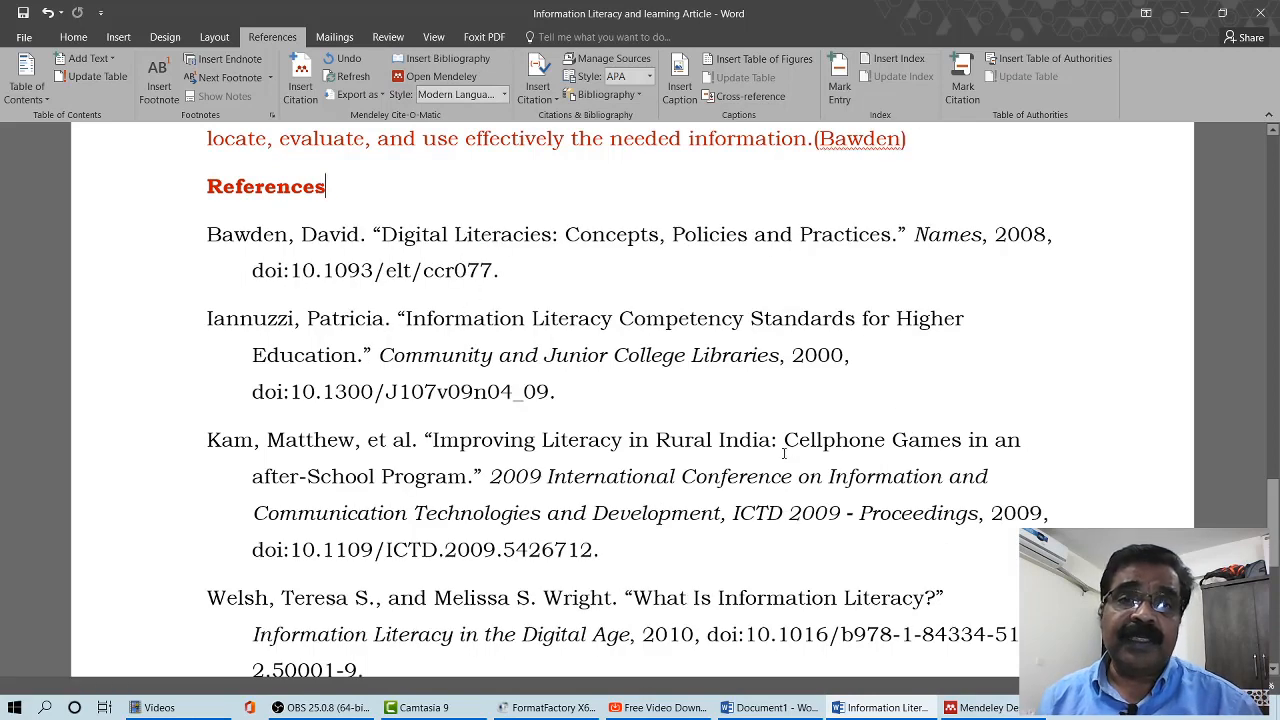
click(503, 95)
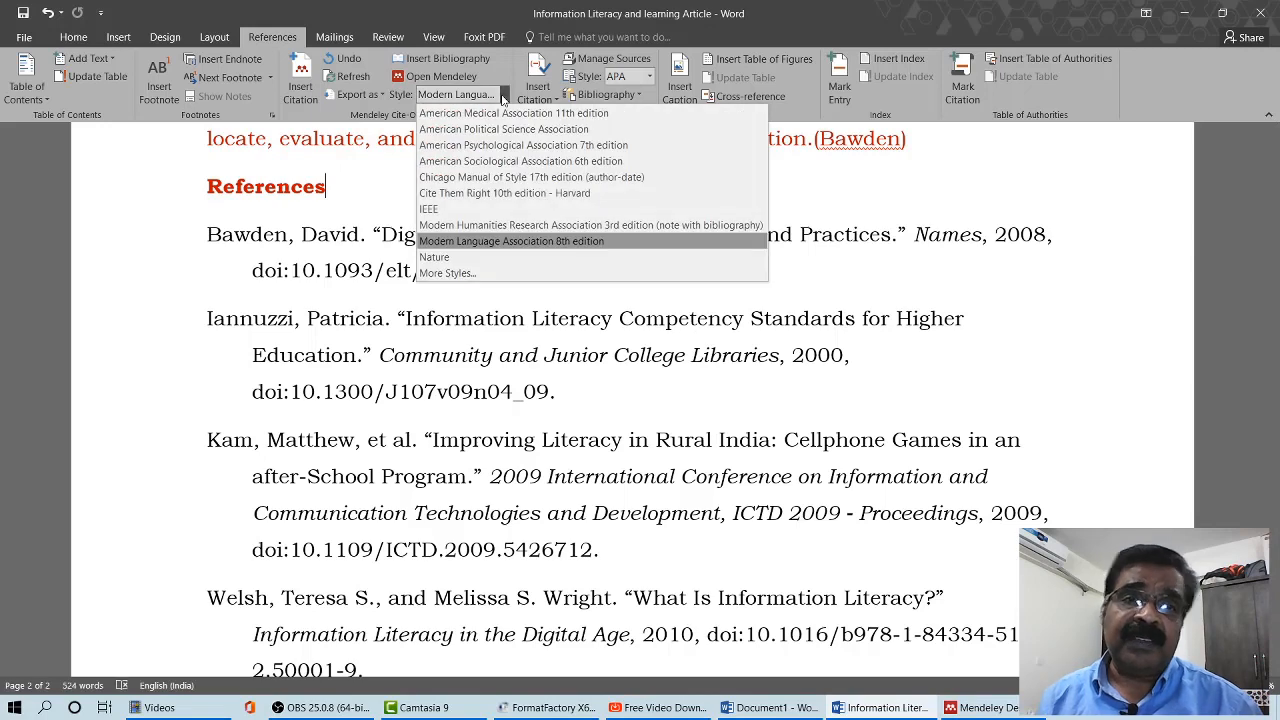
click(498, 209)
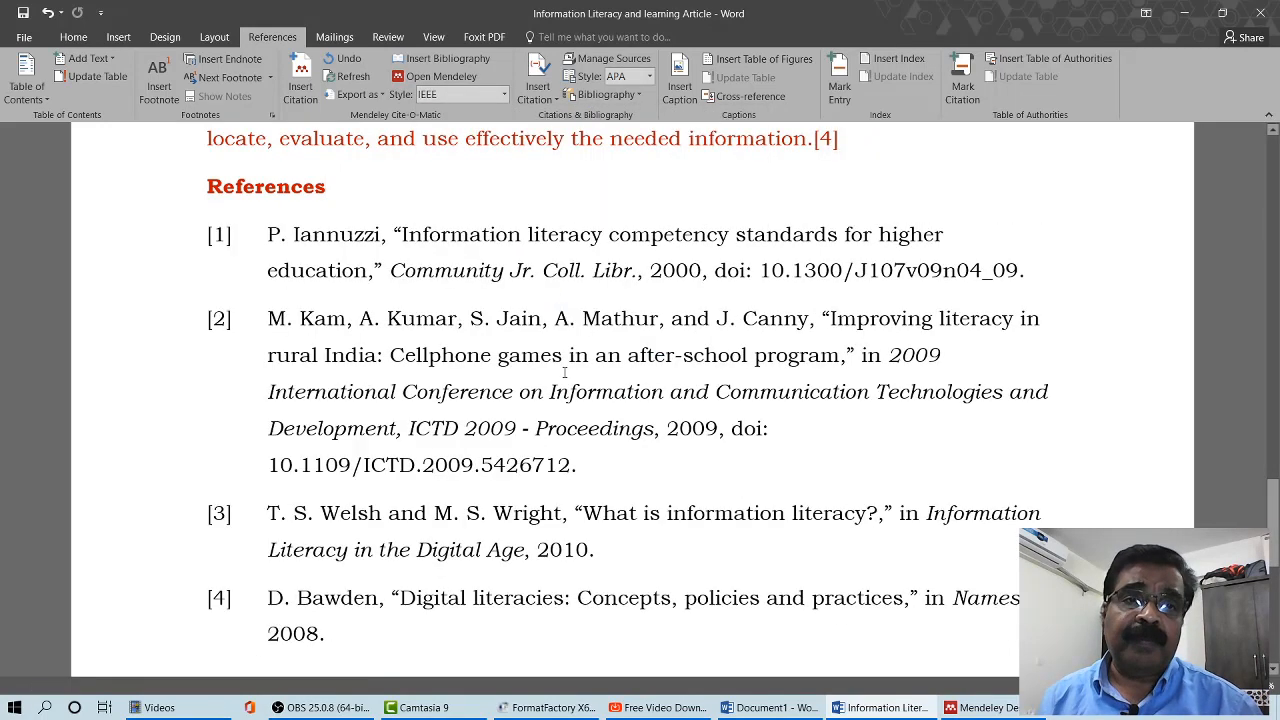
- Scroll through the article to check the new numbered IEEE citations like [4]
scroll(463, 489, up, 2)
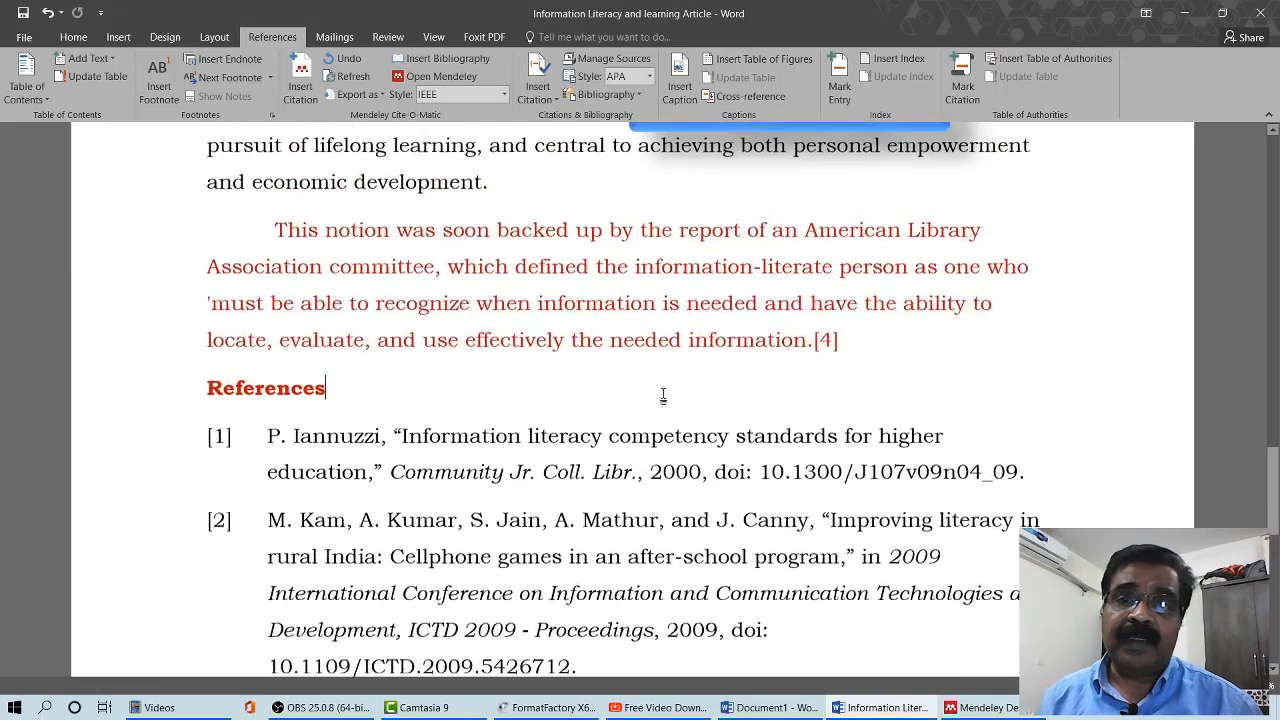
scroll(812, 325, up, 7)
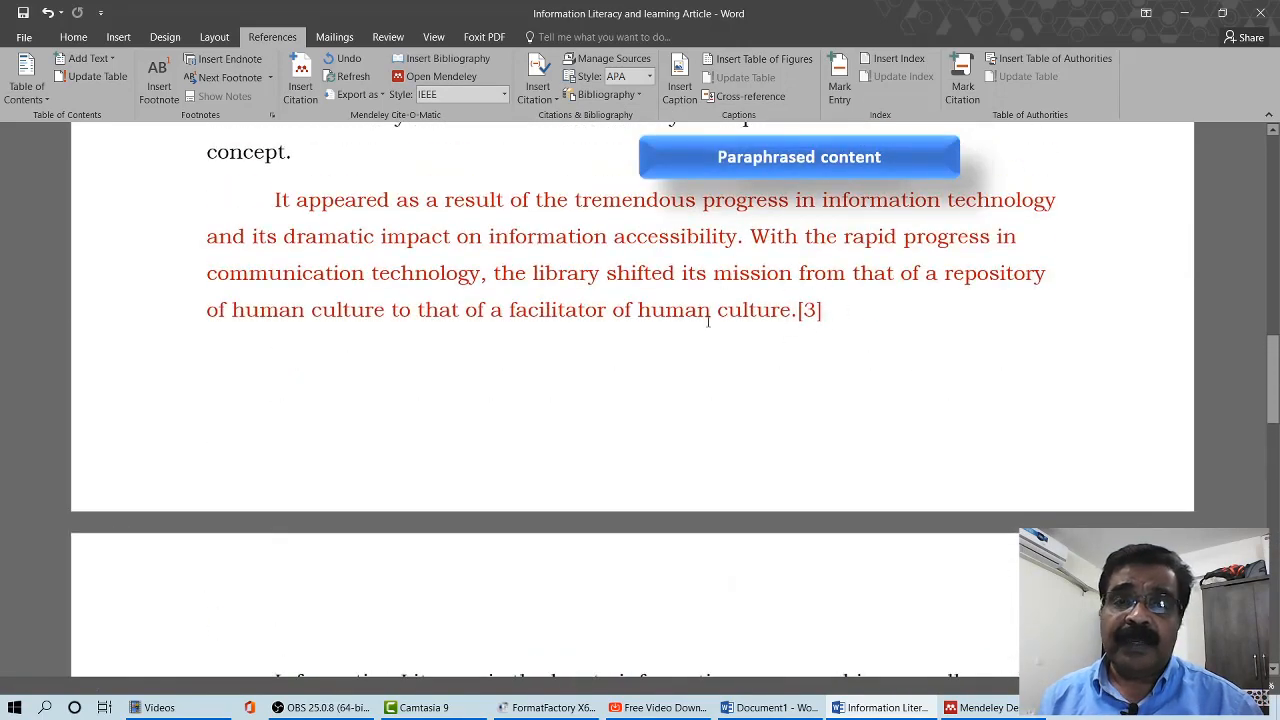
scroll(722, 284, up, 8)
scroll(527, 388, down, 10)
scroll(527, 381, down, 2)
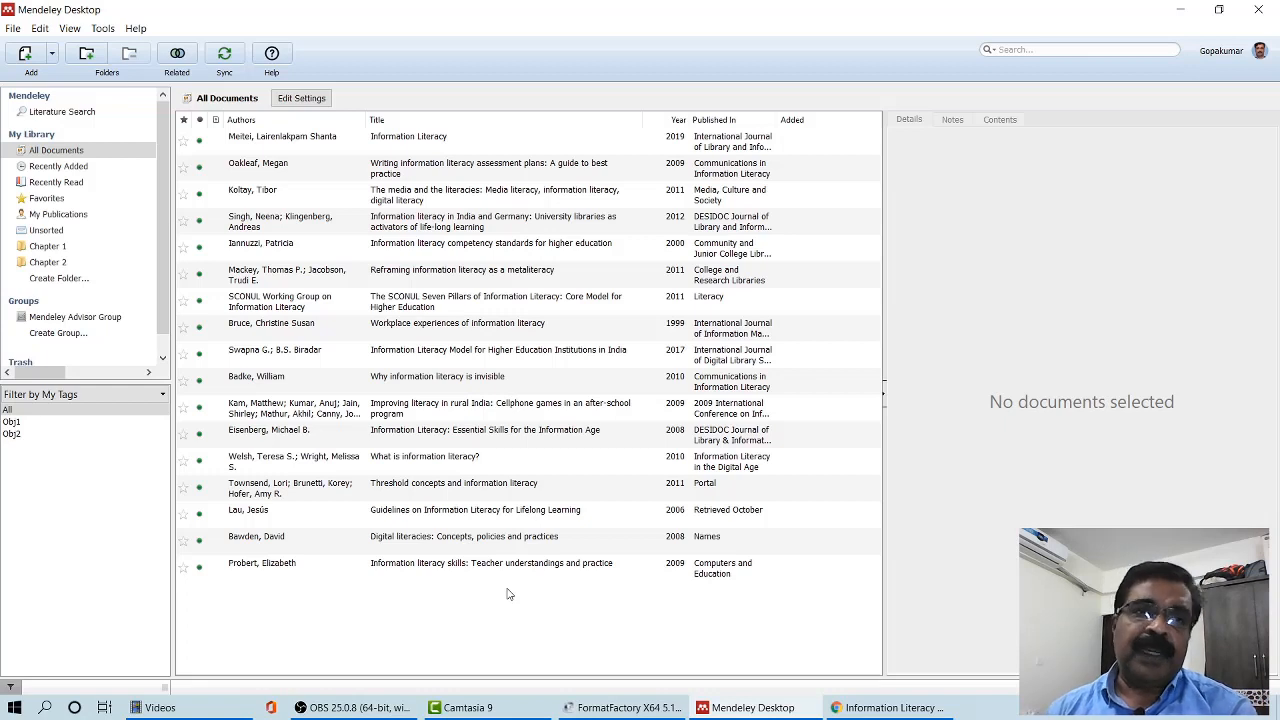
- Add the Desktop PDF 4ijodls3717 to the library through File > Add Files
click(13, 29)
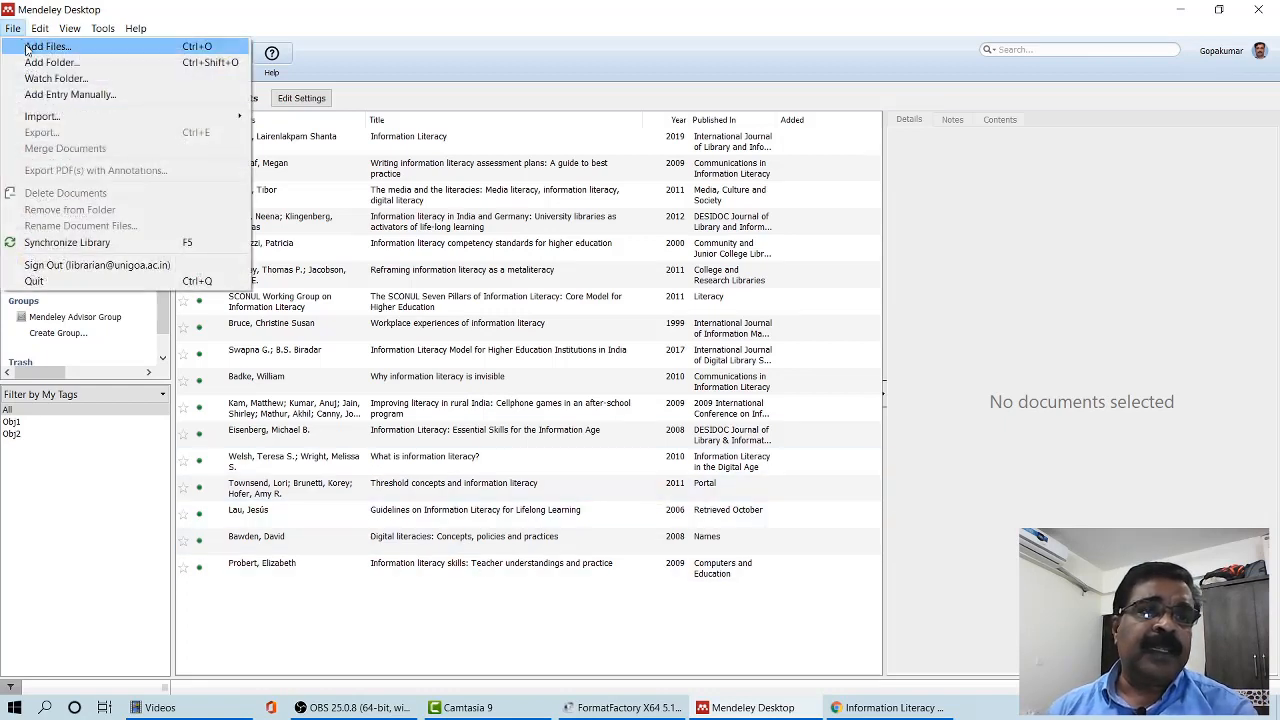
click(35, 48)
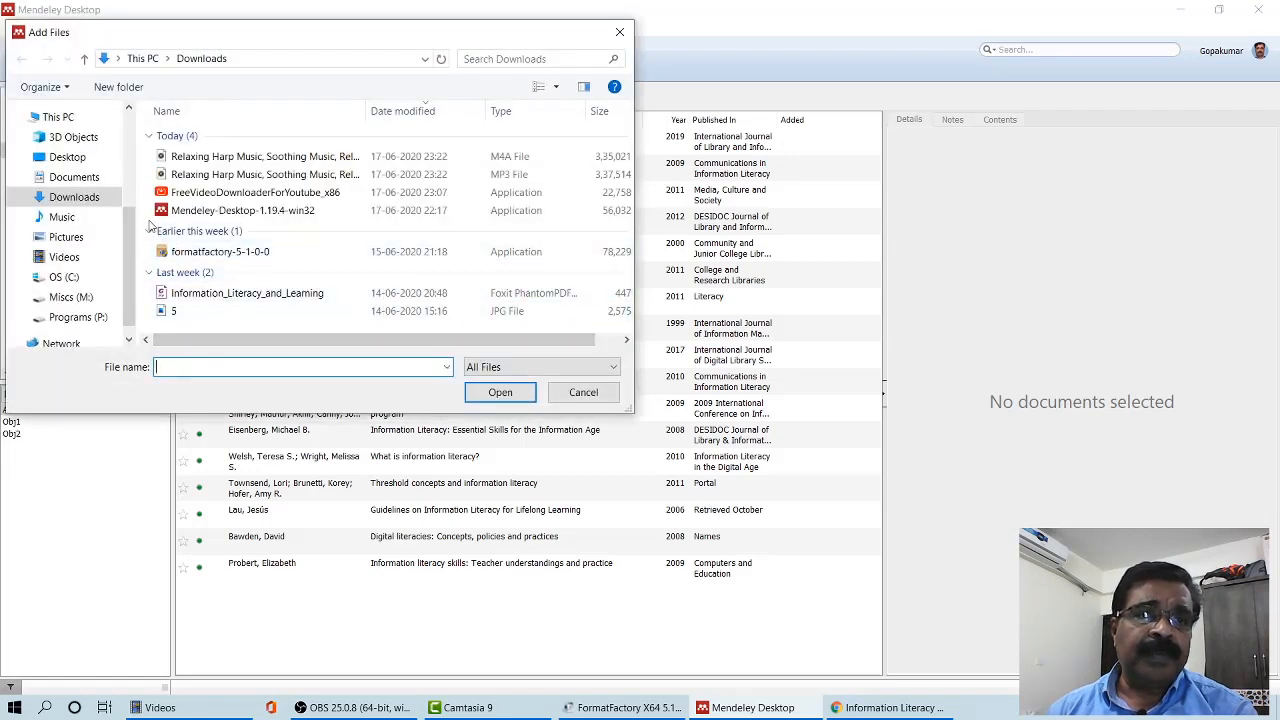
scroll(124, 220, up, 4)
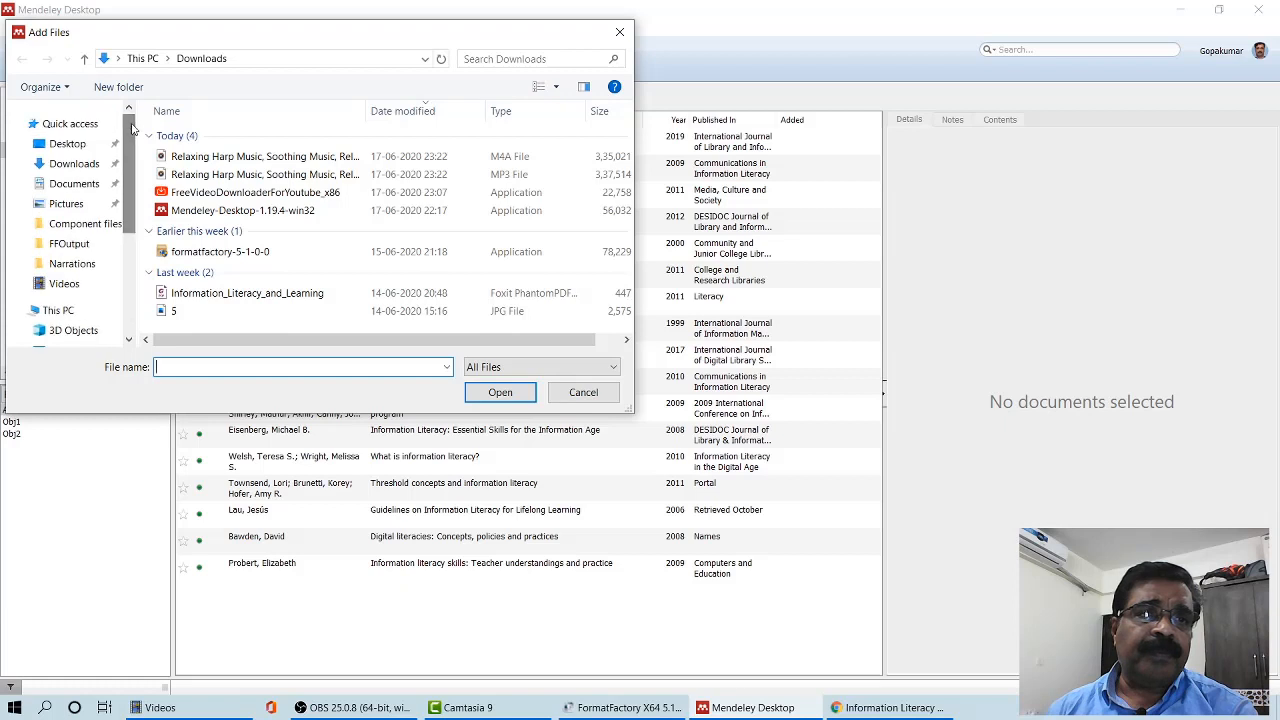
click(88, 145)
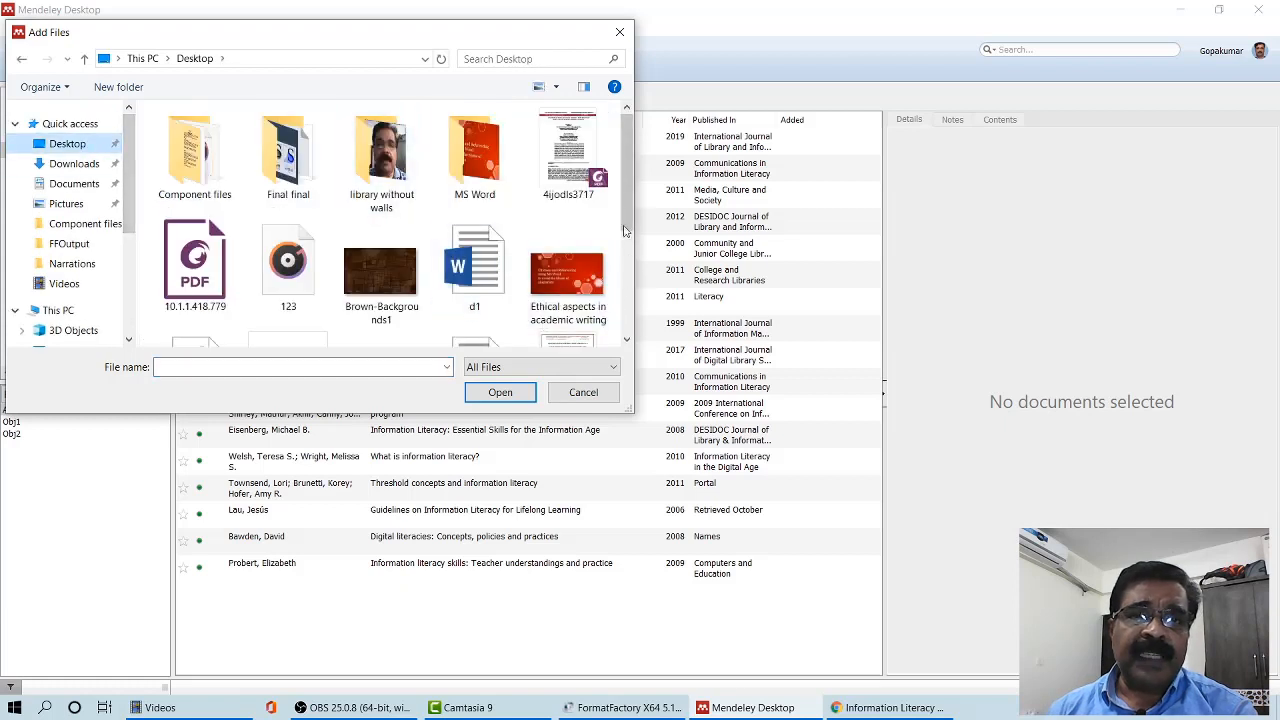
click(560, 155)
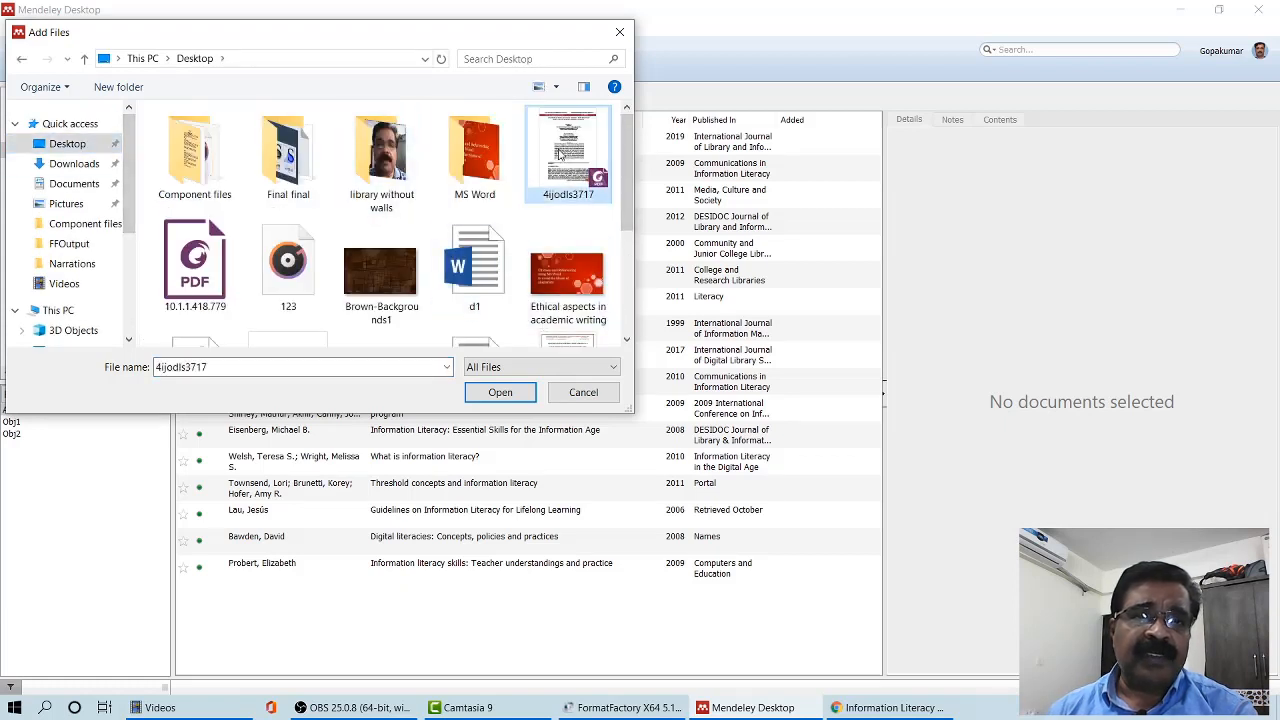
click(195, 265)
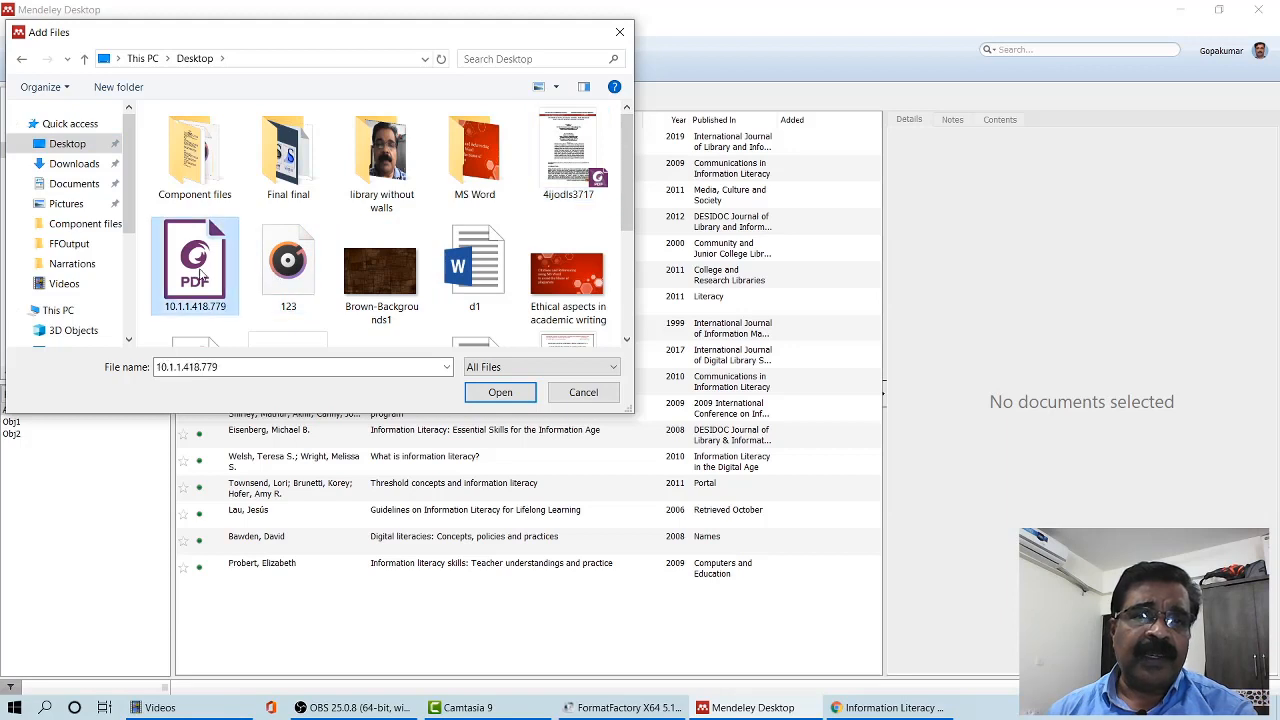
scroll(466, 285, down, 2)
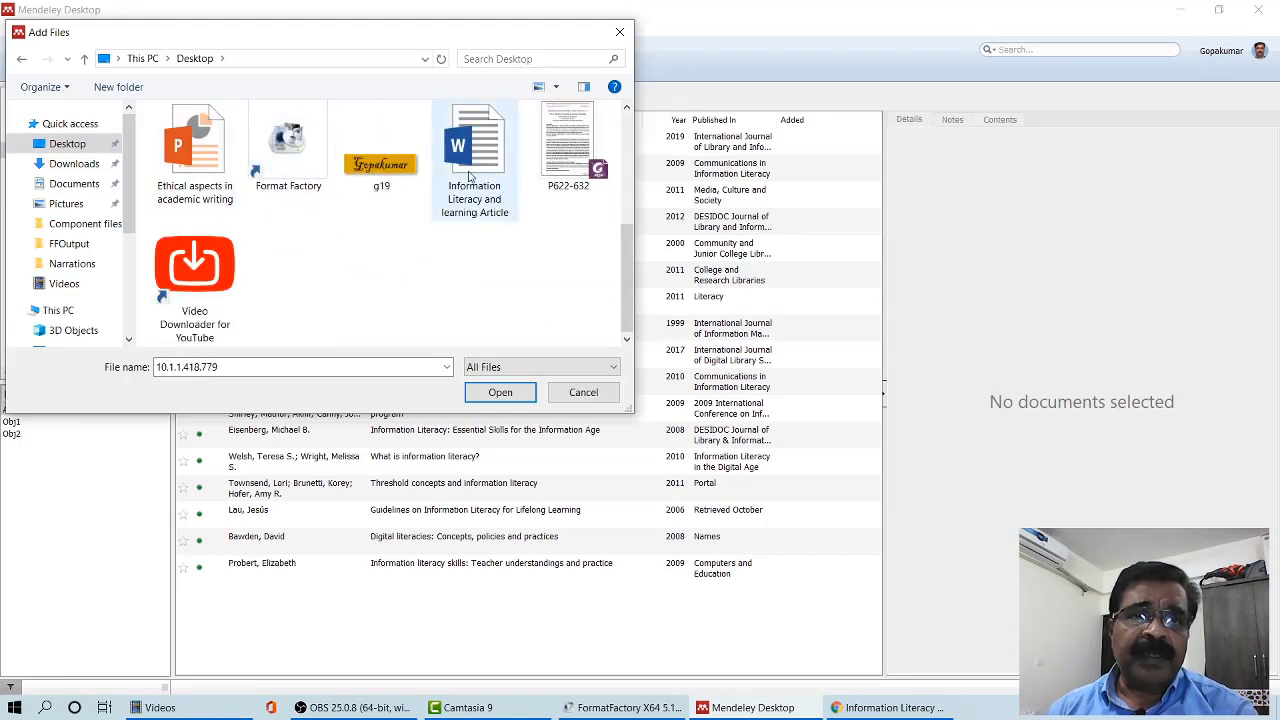
click(568, 145)
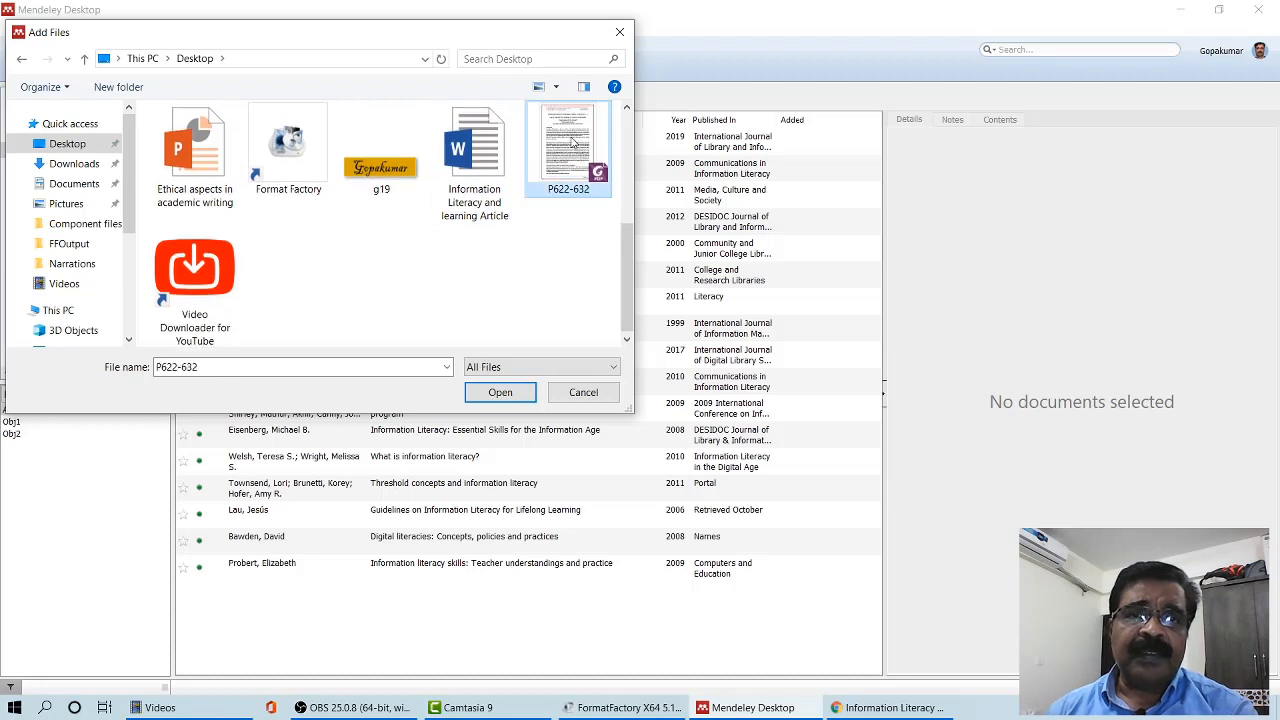
drag(627, 258, 627, 150)
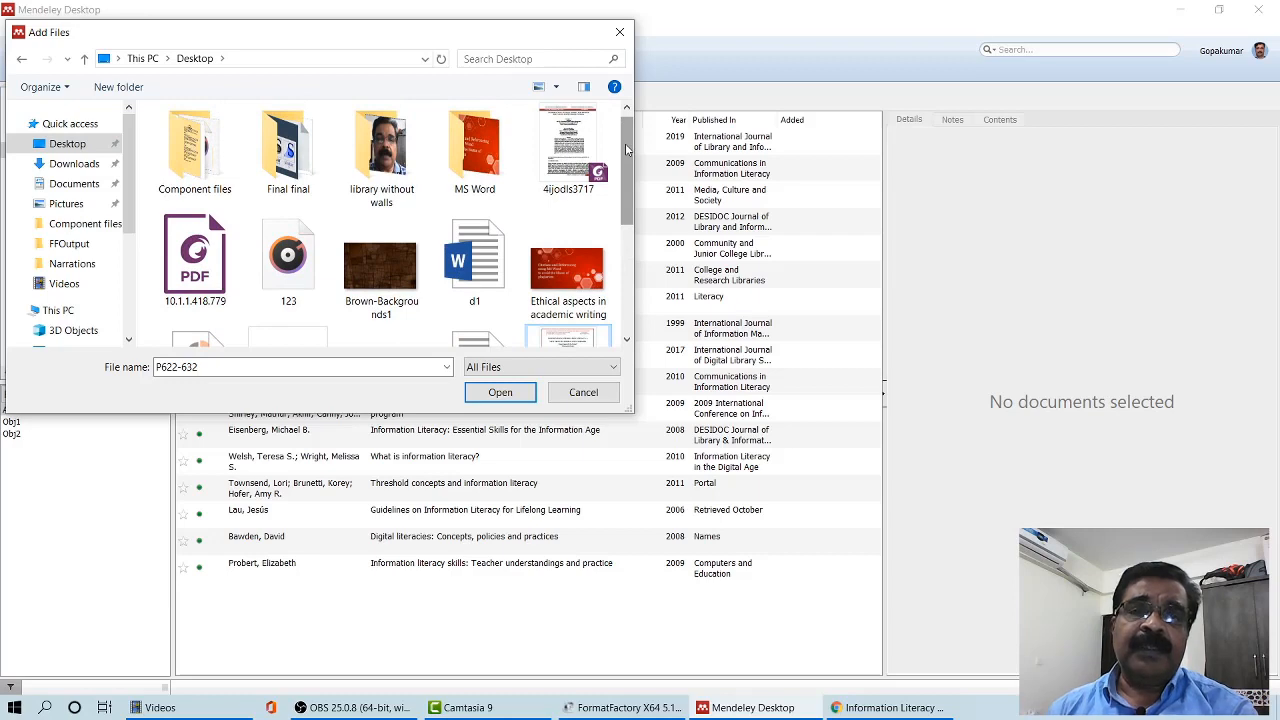
click(575, 147)
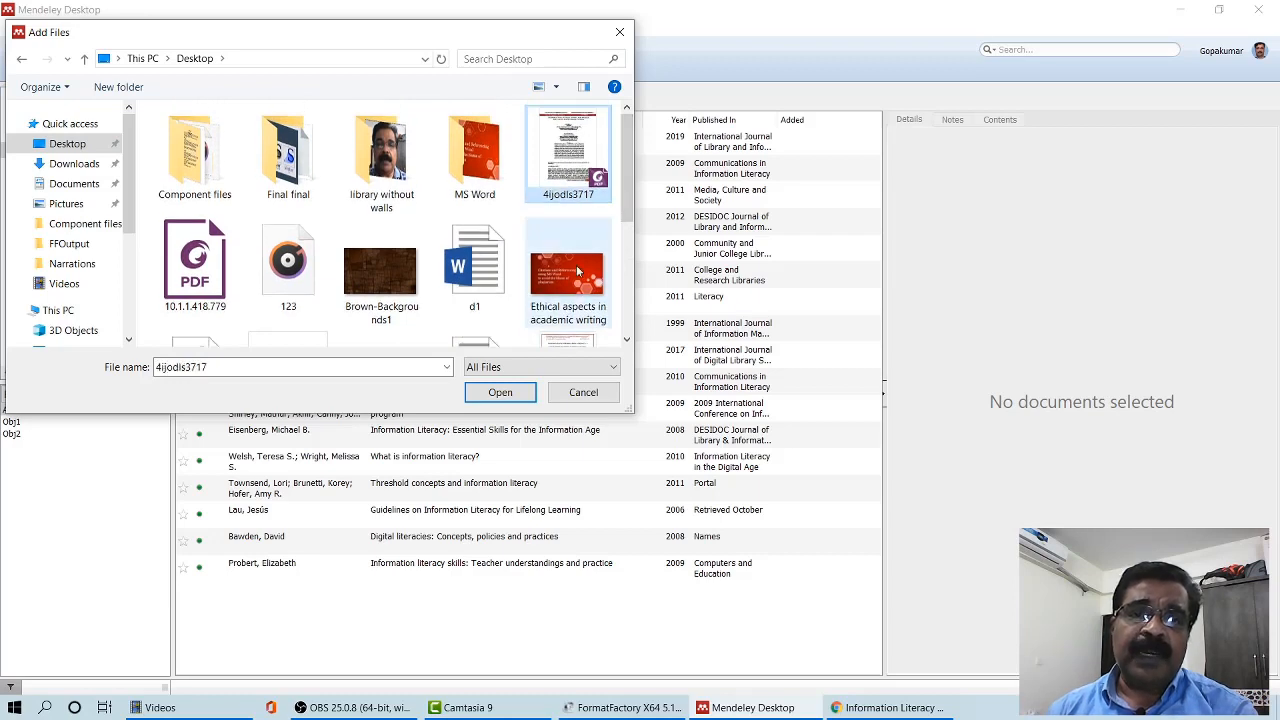
click(502, 392)
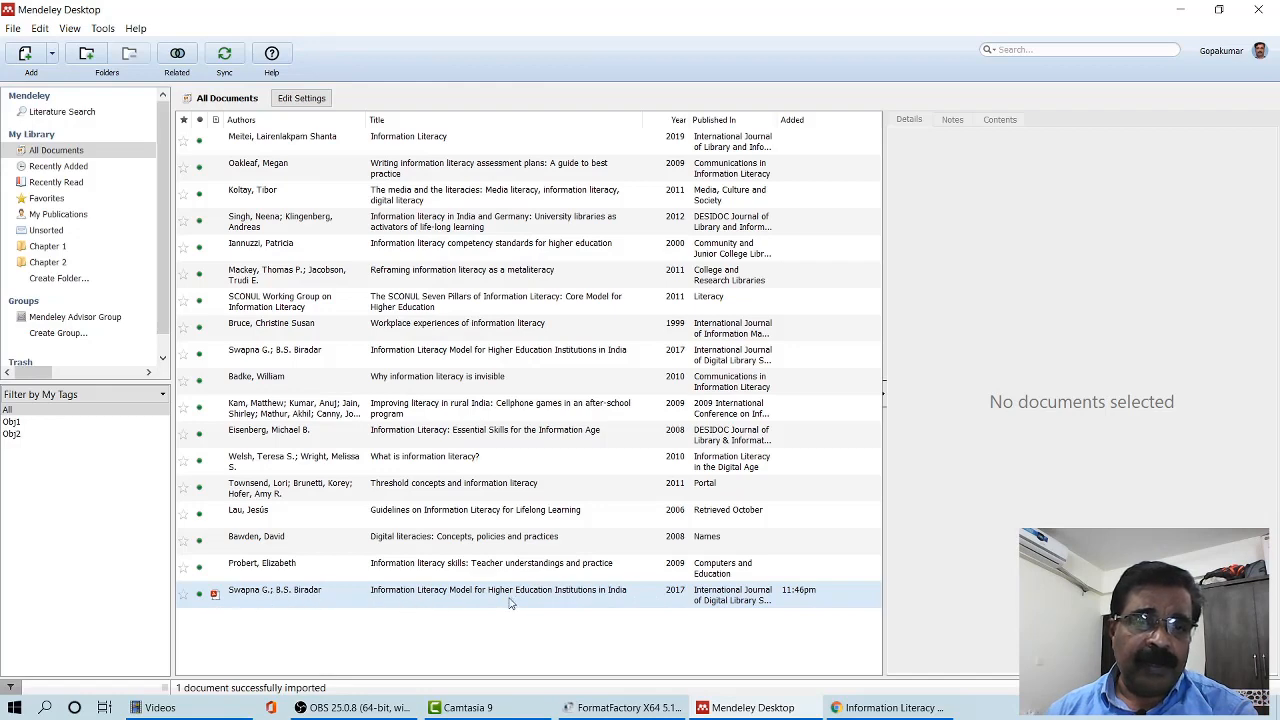
- Read through the imported Information Literacy Model PDF, then close its tab
click(214, 594)
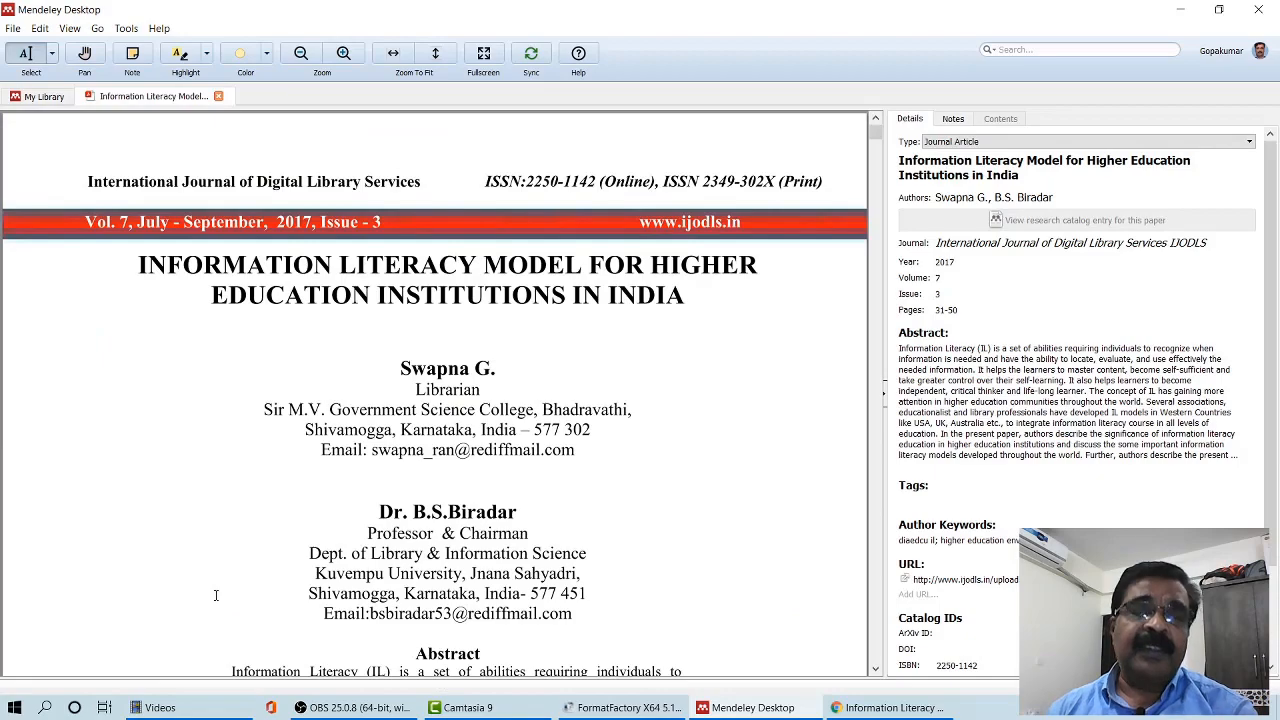
scroll(215, 595, down, 5)
scroll(219, 587, down, 6)
scroll(221, 587, down, 5)
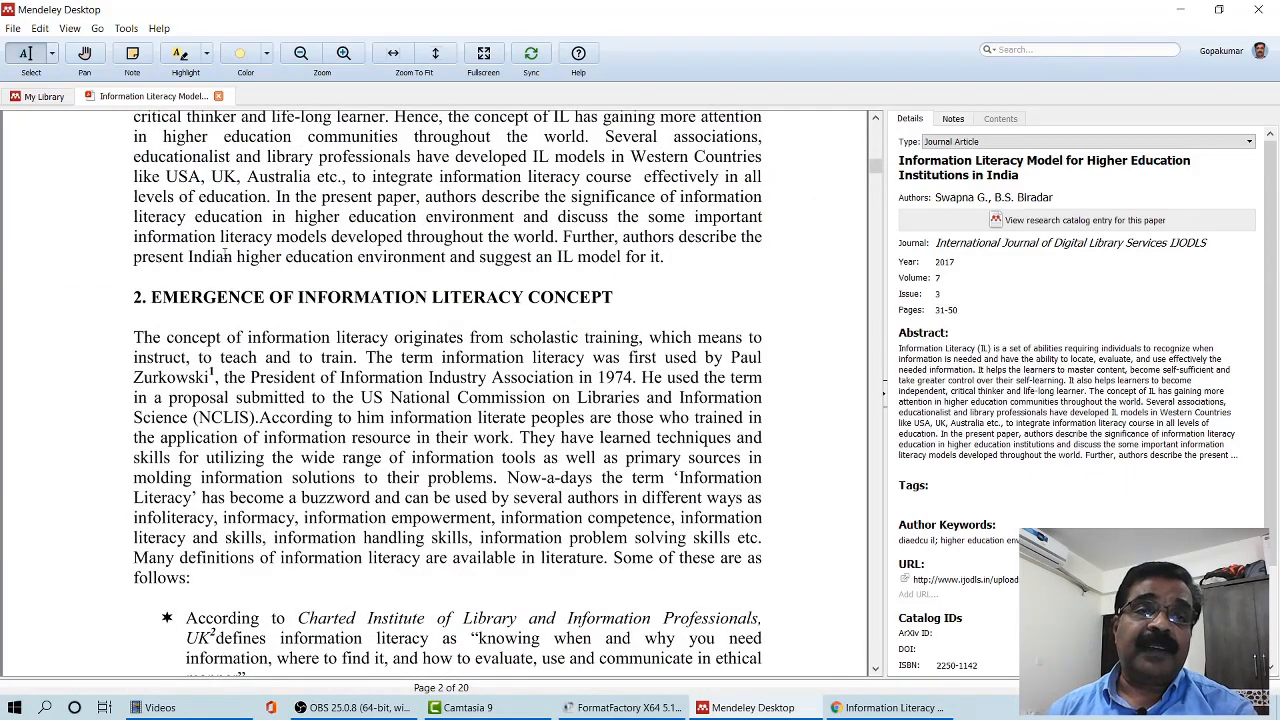
click(219, 97)
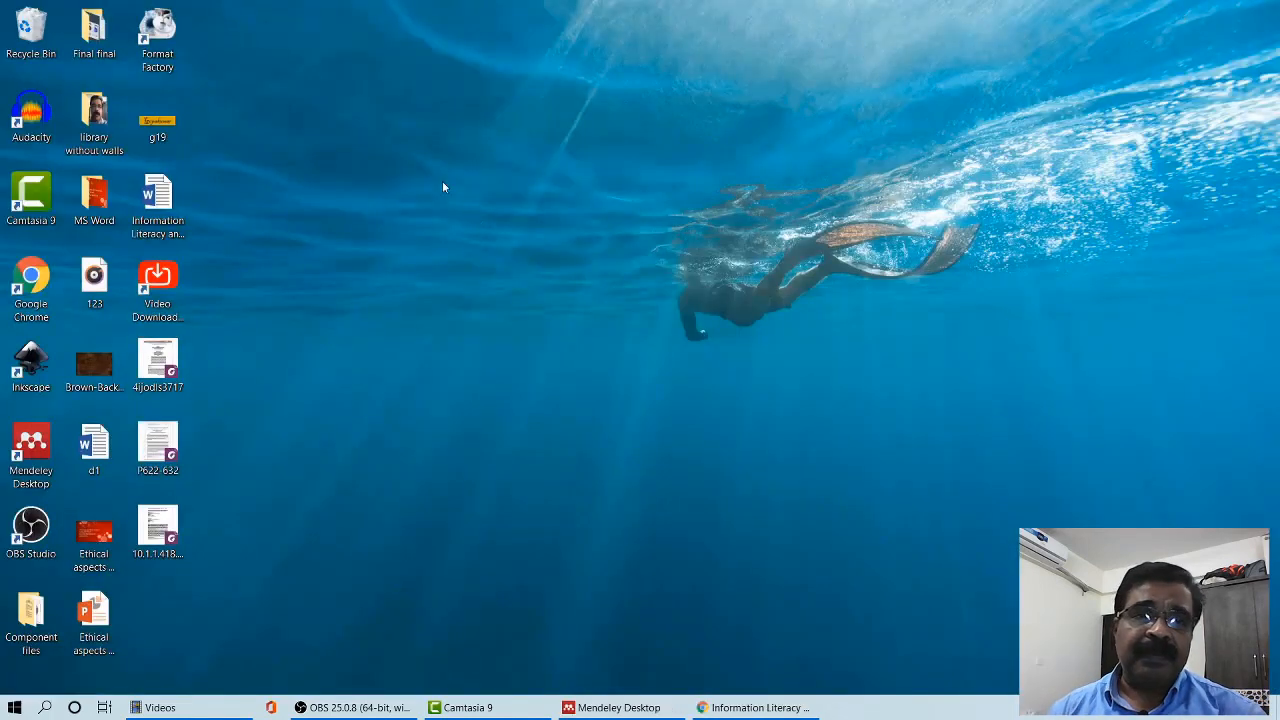
- Create a new desktop folder named 'Watched folder' and restore Mendeley from the taskbar
right_click(381, 144)
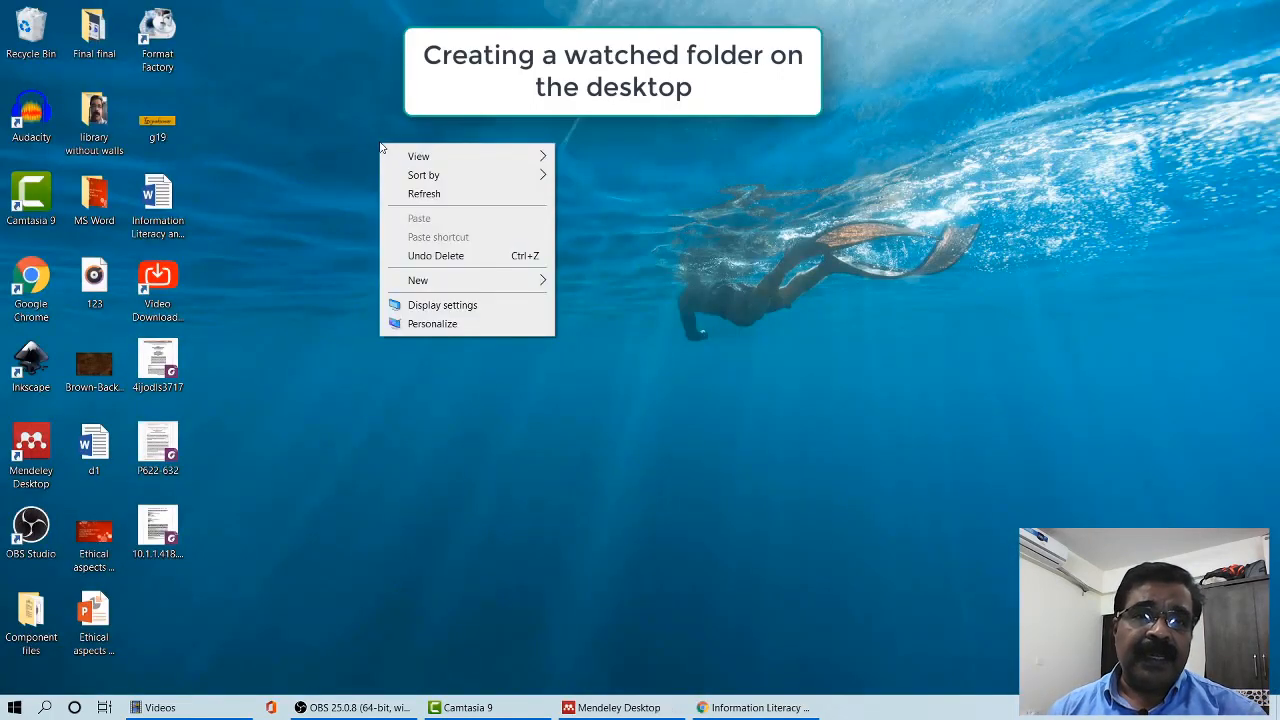
mouse_move(443, 281)
click(586, 283)
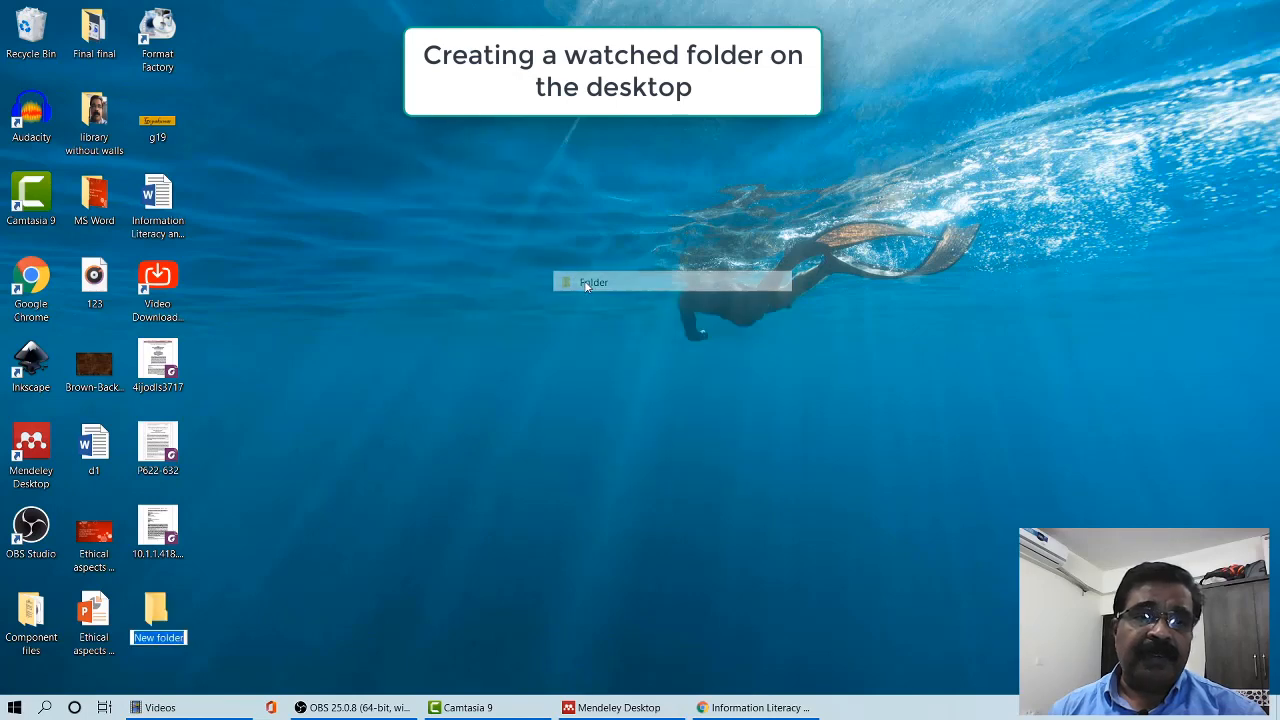
text(Wa)
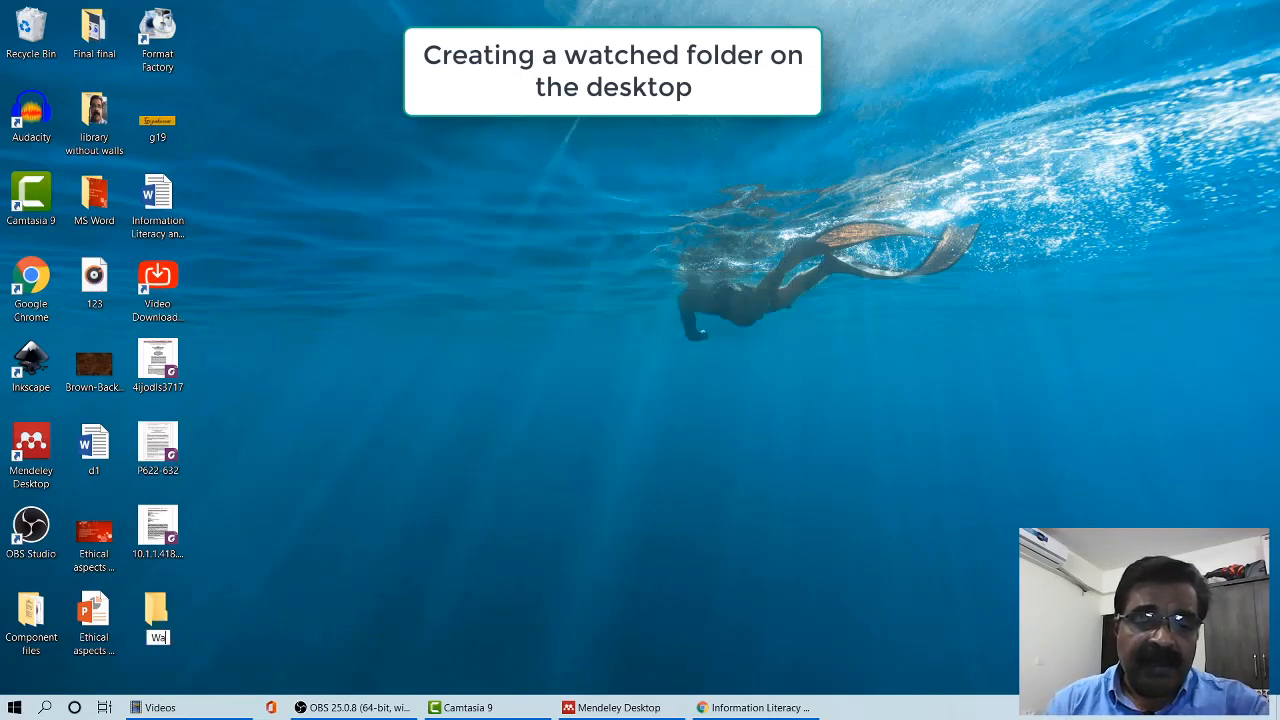
text(t)
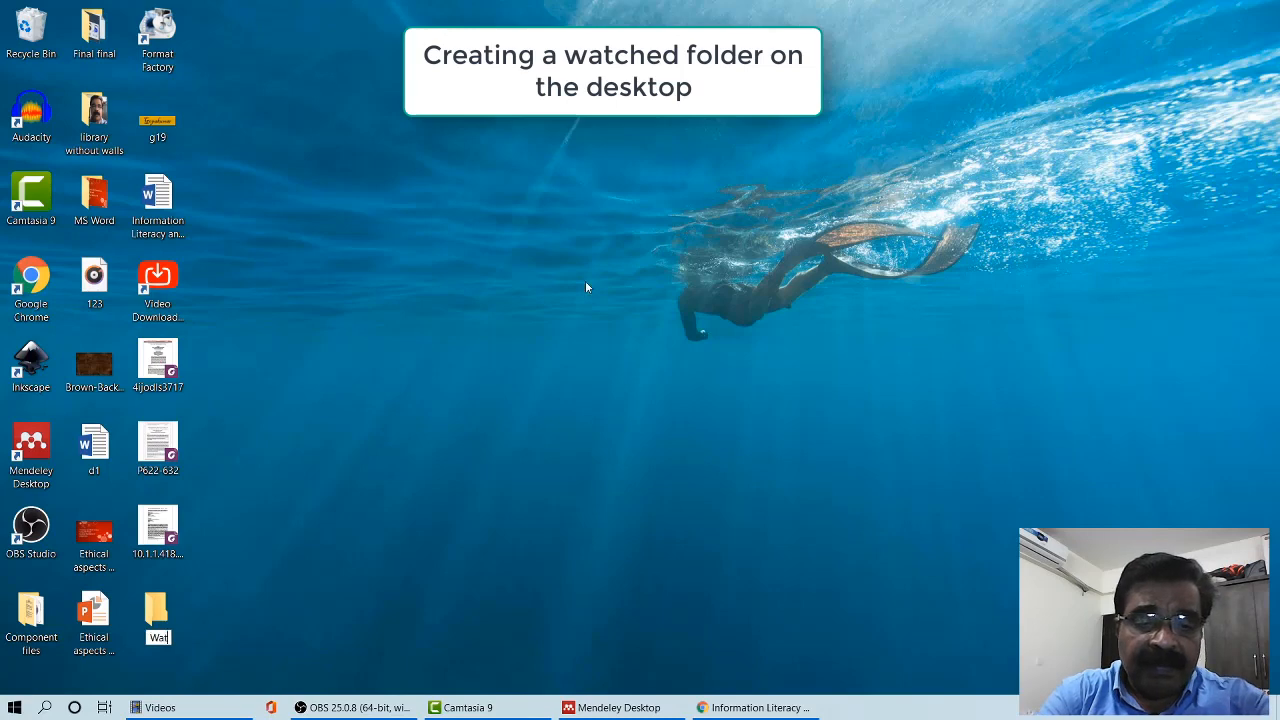
text(ched folder)
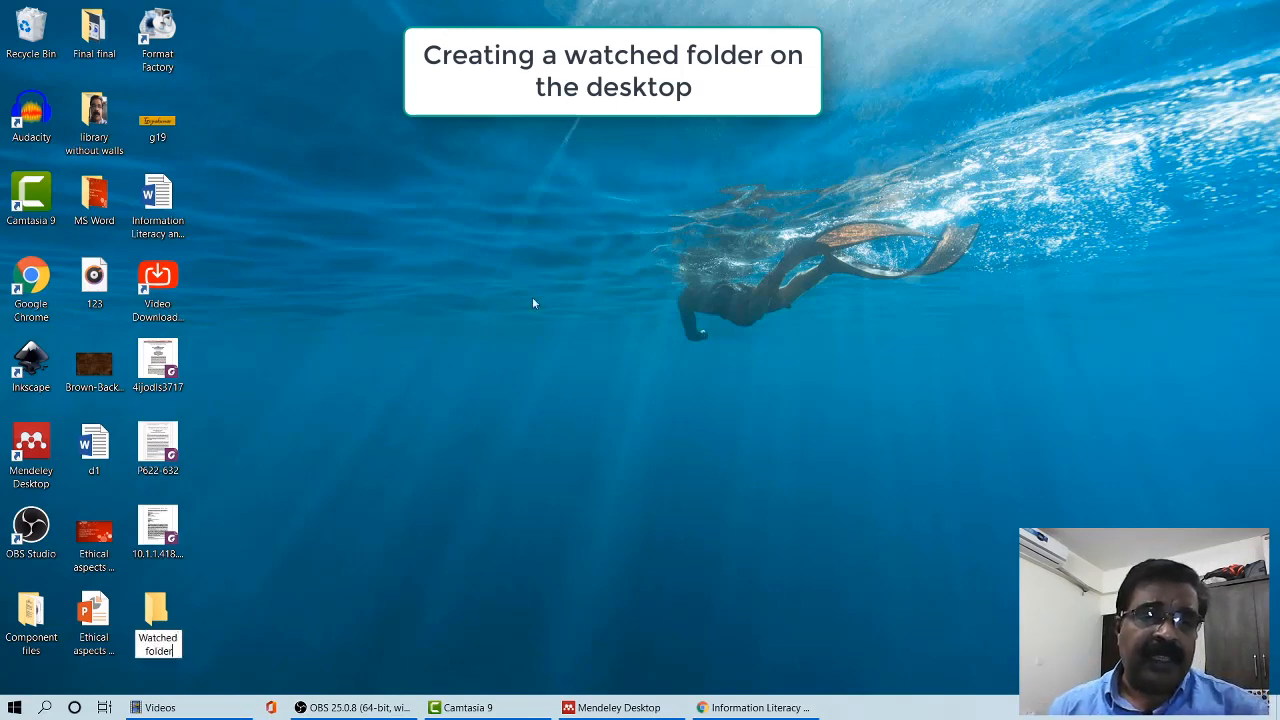
key(Return)
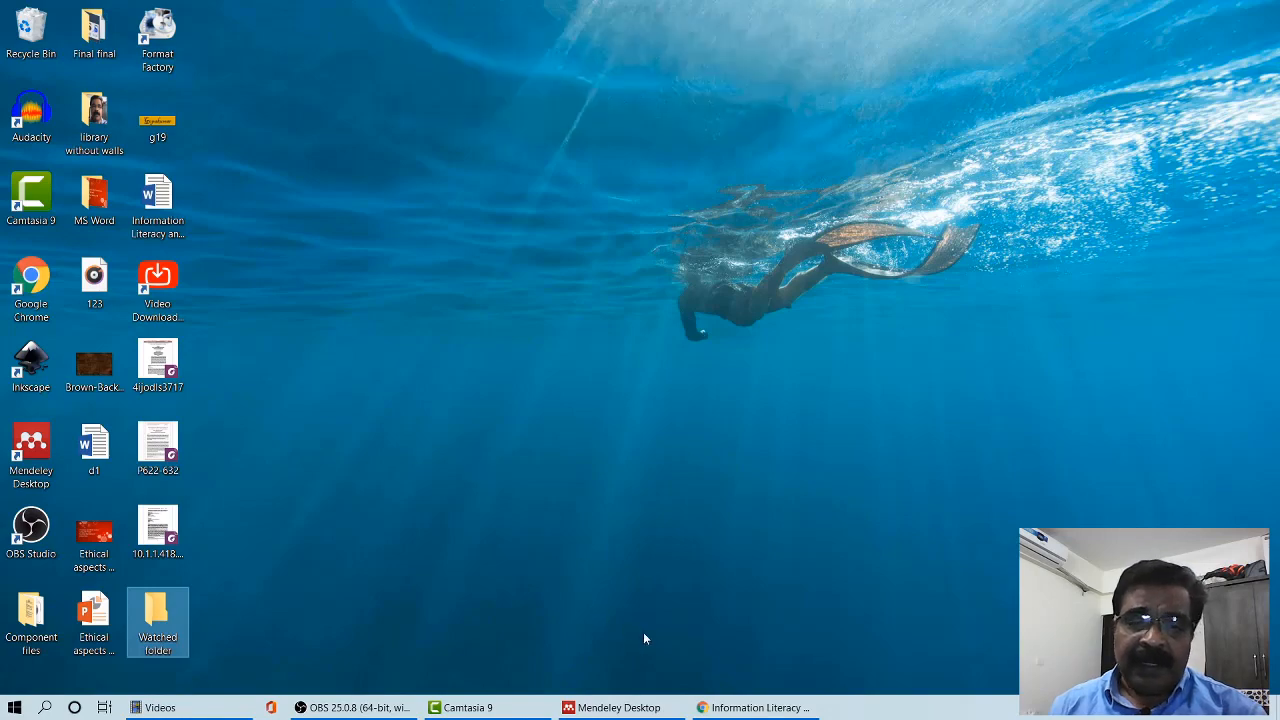
click(627, 698)
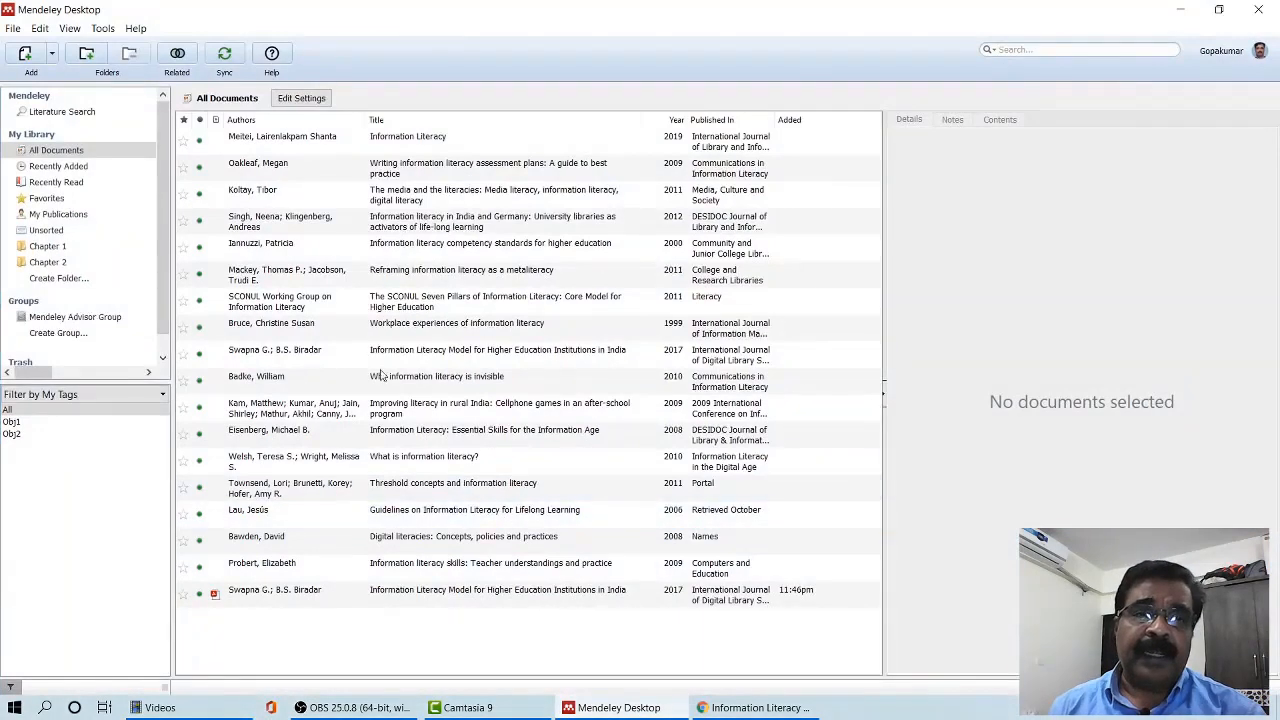
- In Tools > Options > Watched Folders, tick Desktop's 'Watched folder' and save
click(106, 29)
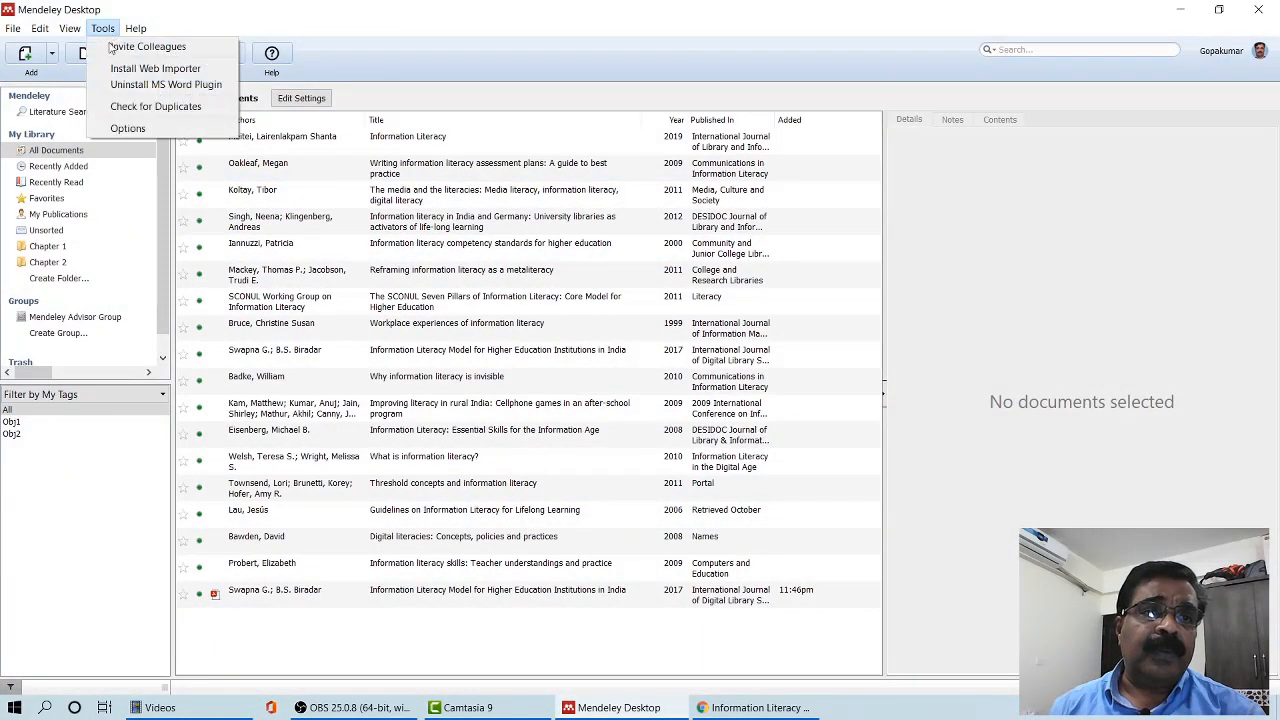
click(127, 128)
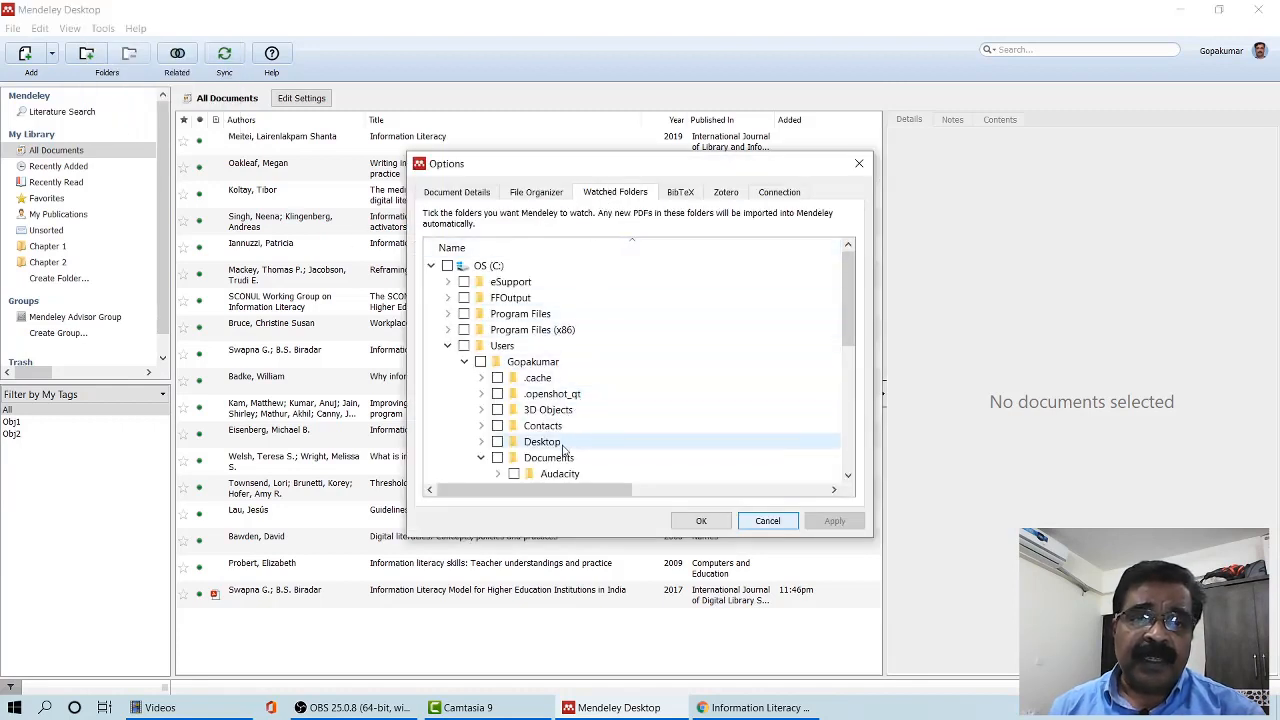
click(481, 443)
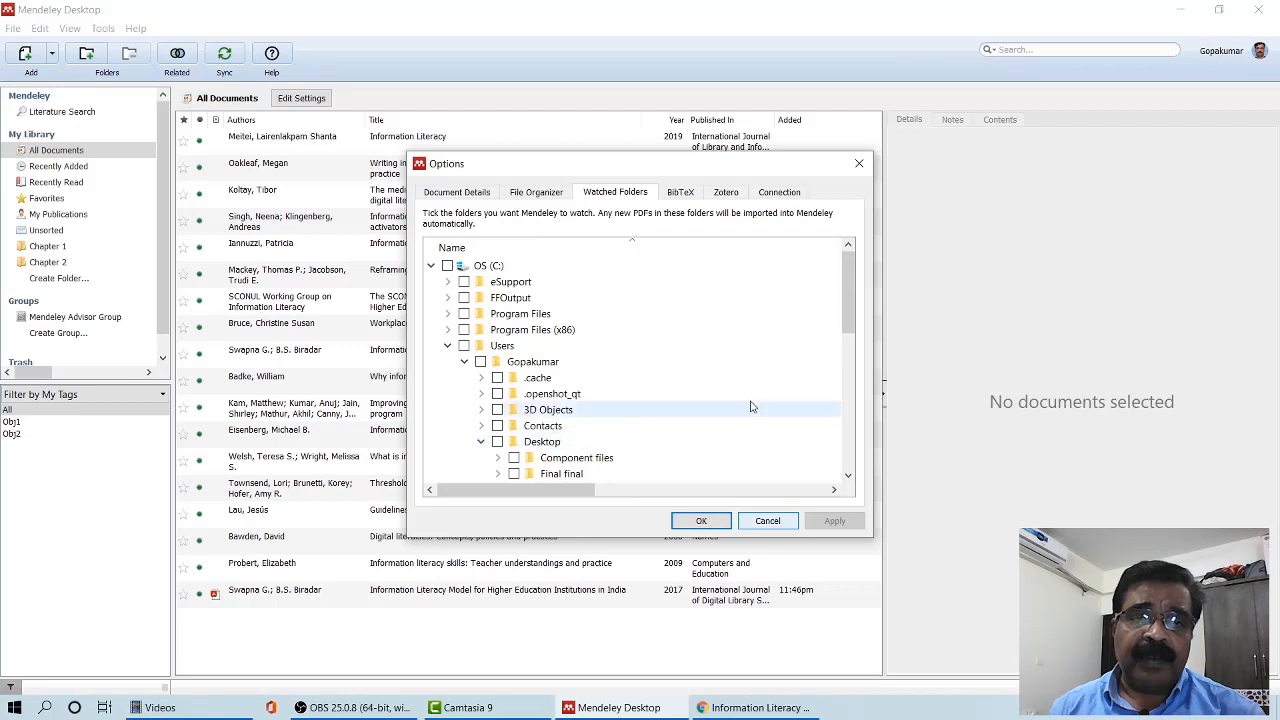
drag(847, 318, 846, 367)
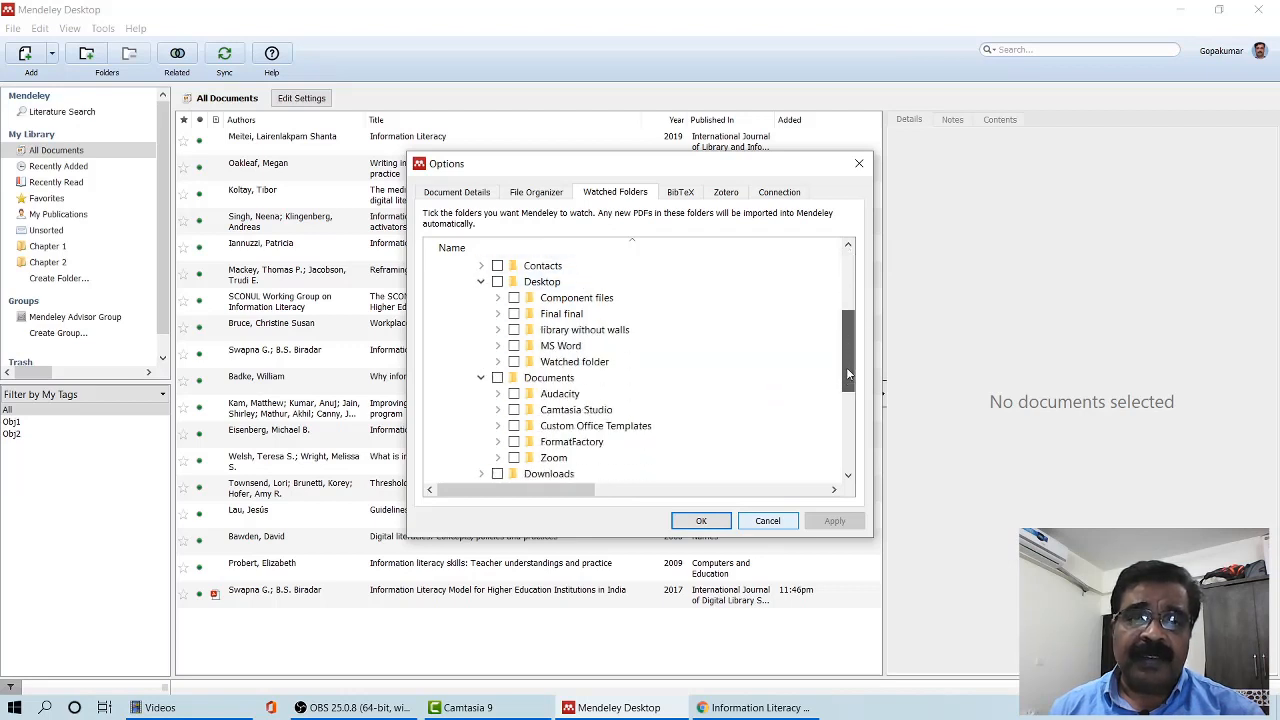
click(513, 362)
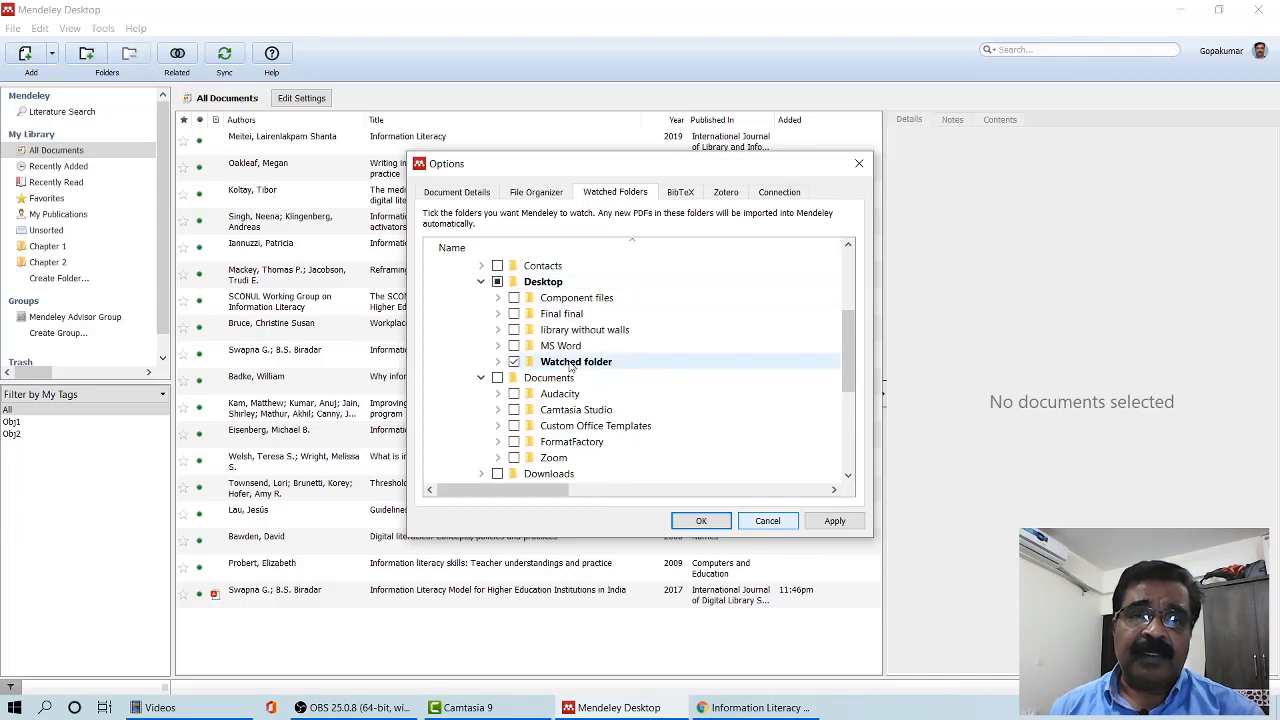
click(703, 522)
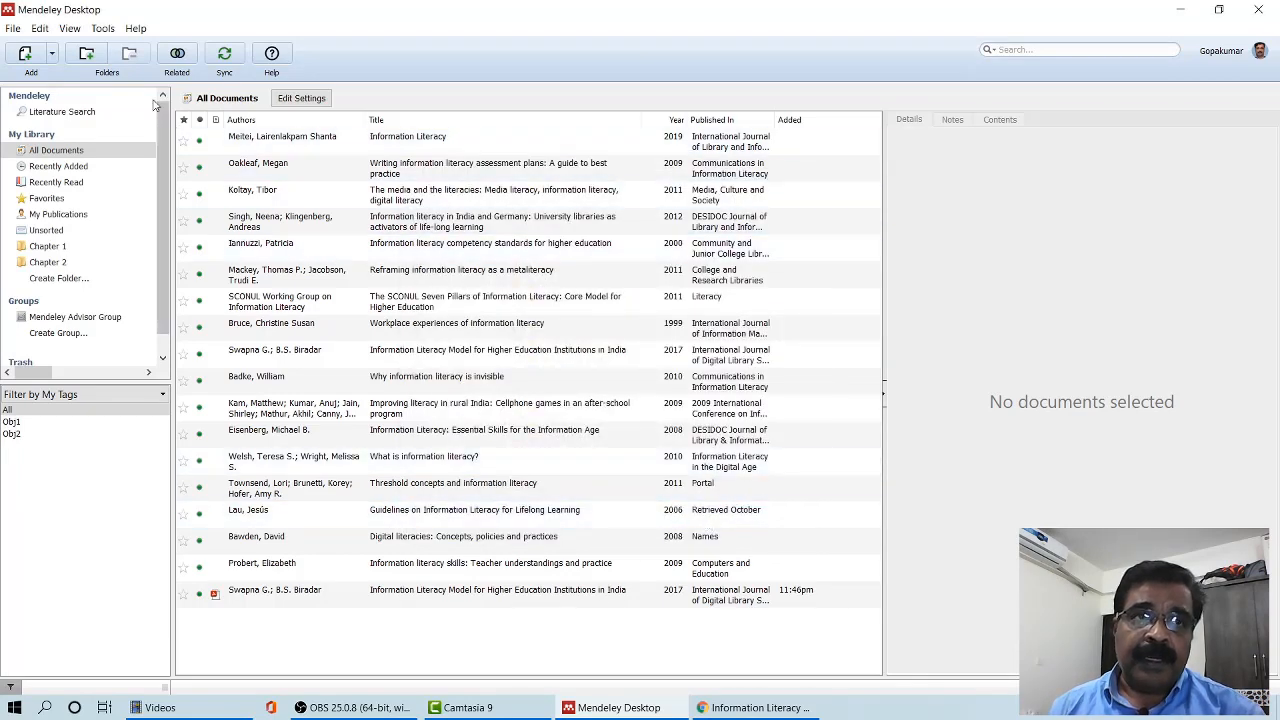
- Reopen Options to confirm 'Watched folder' is still ticked, then close it
click(103, 28)
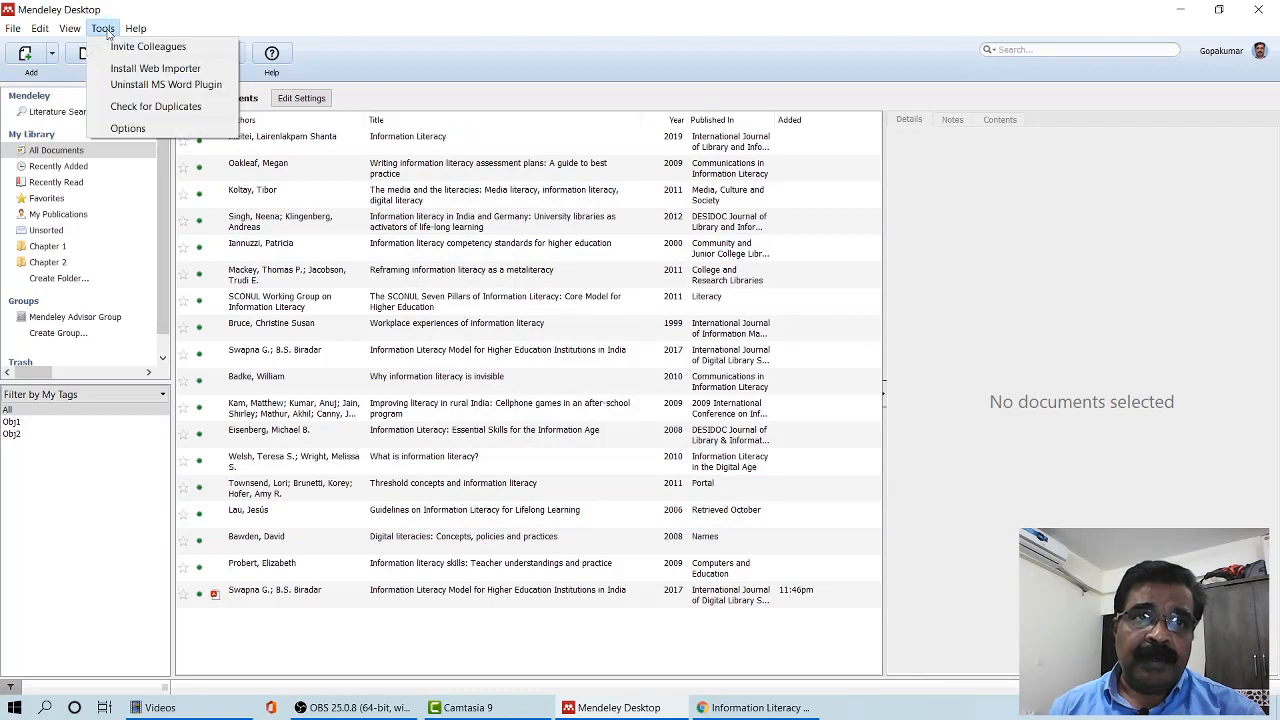
click(130, 129)
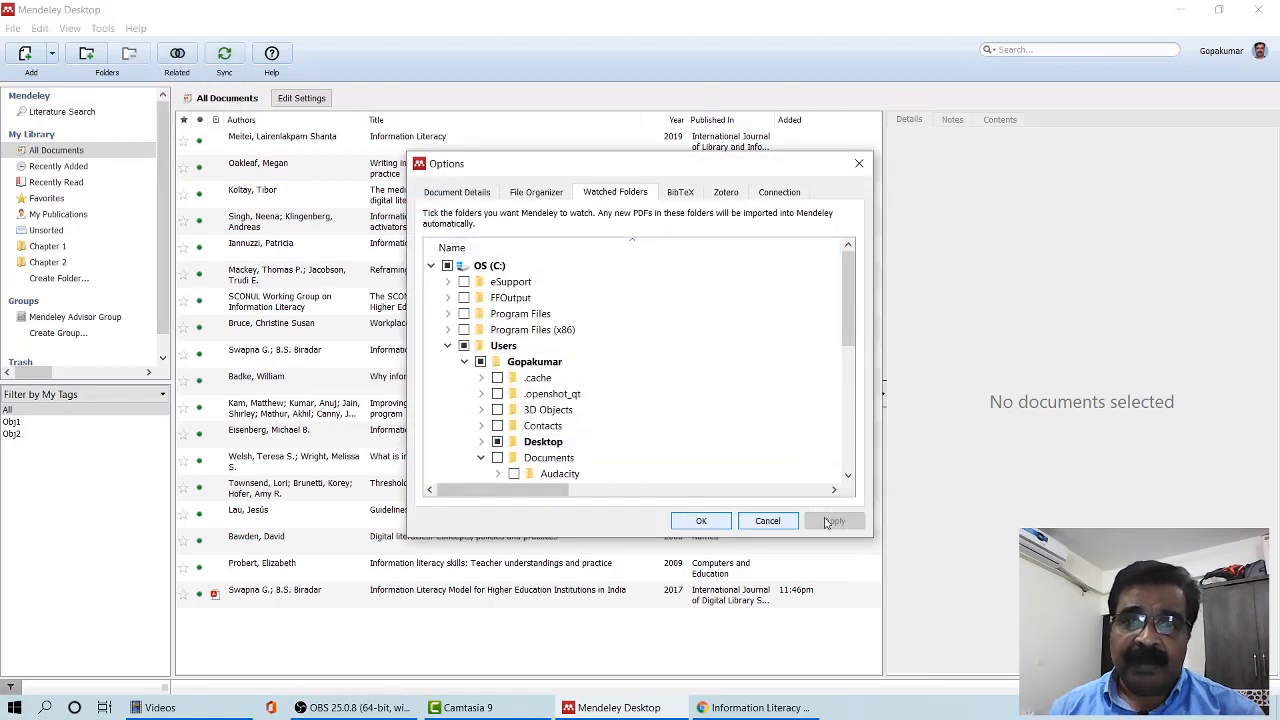
click(700, 521)
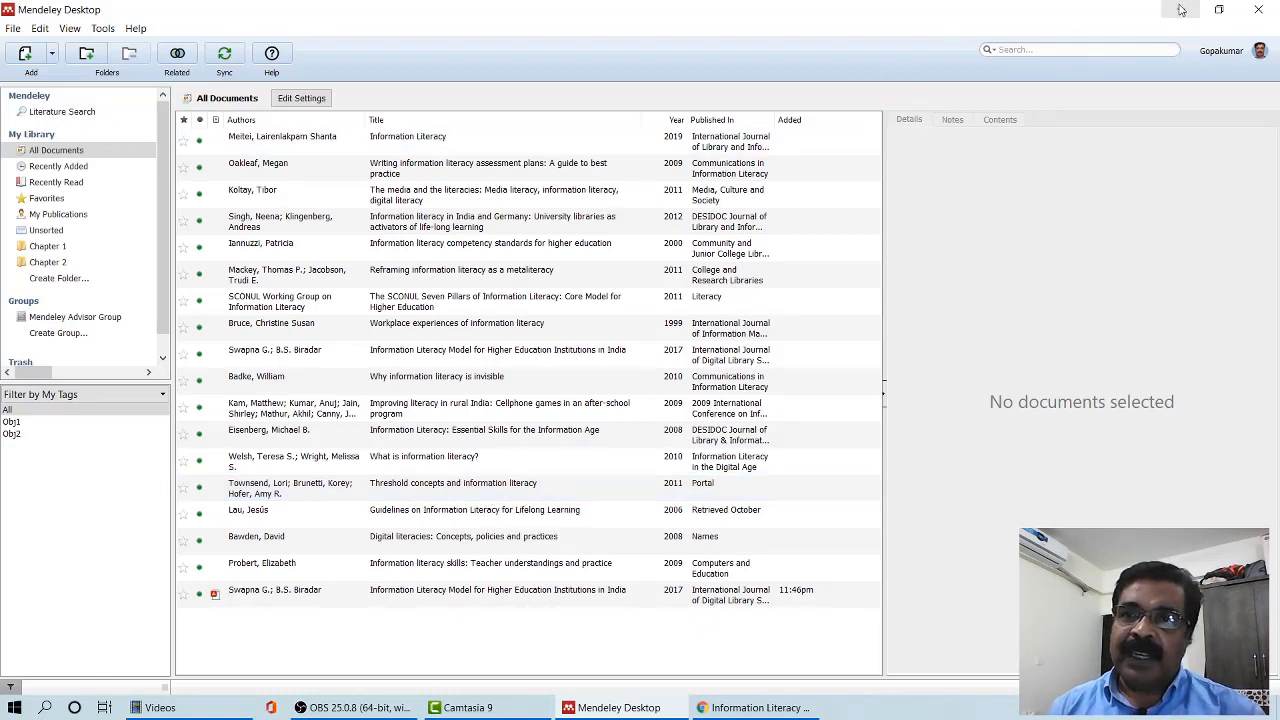
- Drag two desktop PDFs into 'Watched folder', then sync the Mendeley library
click(1181, 9)
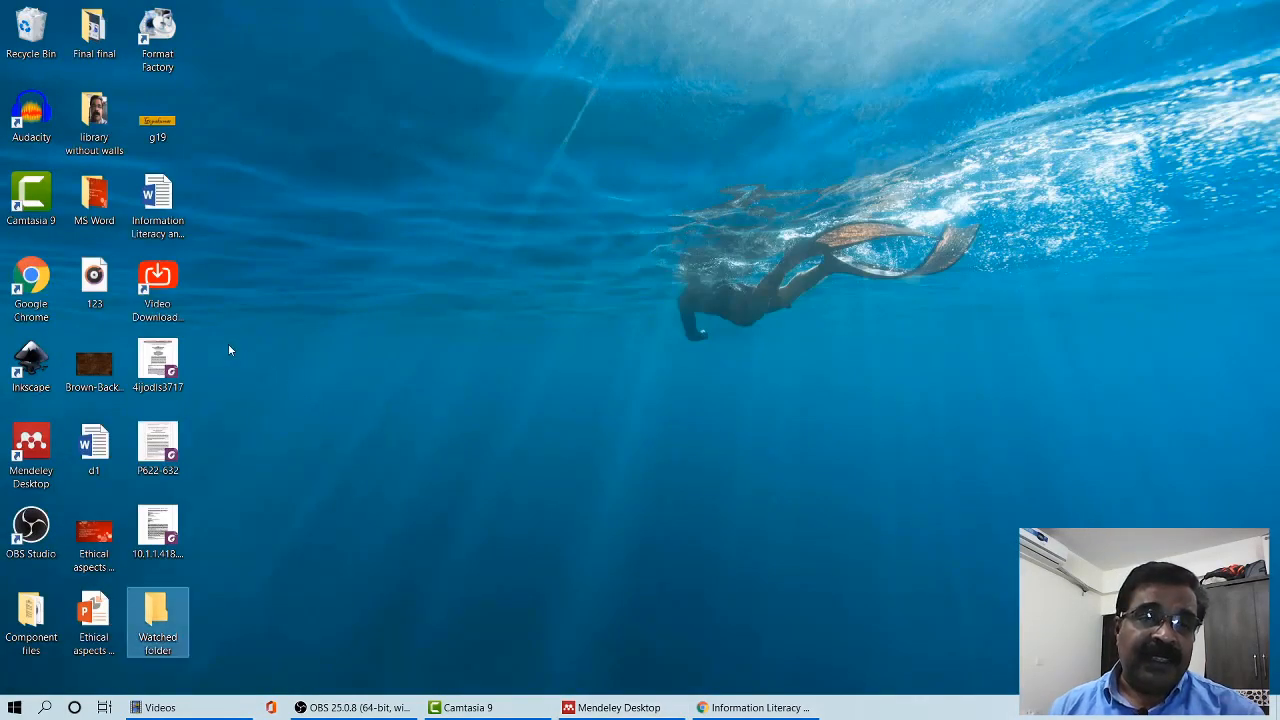
drag(193, 521, 177, 628)
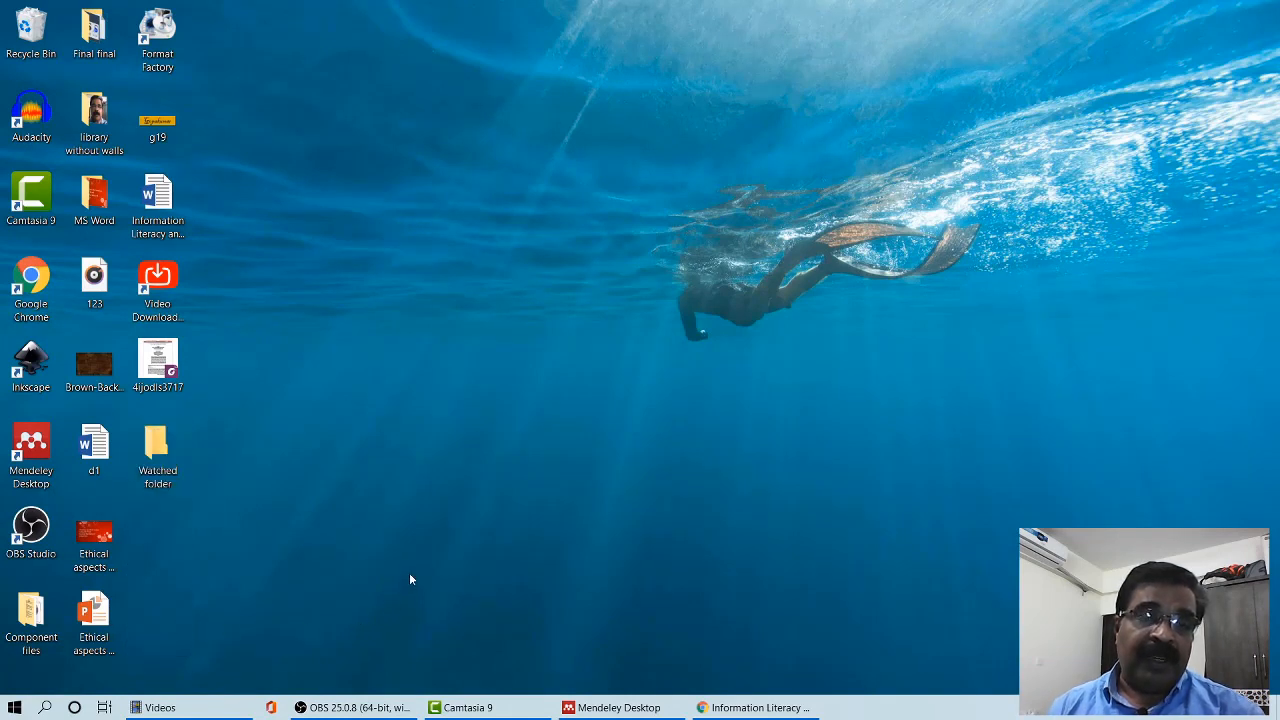
click(617, 685)
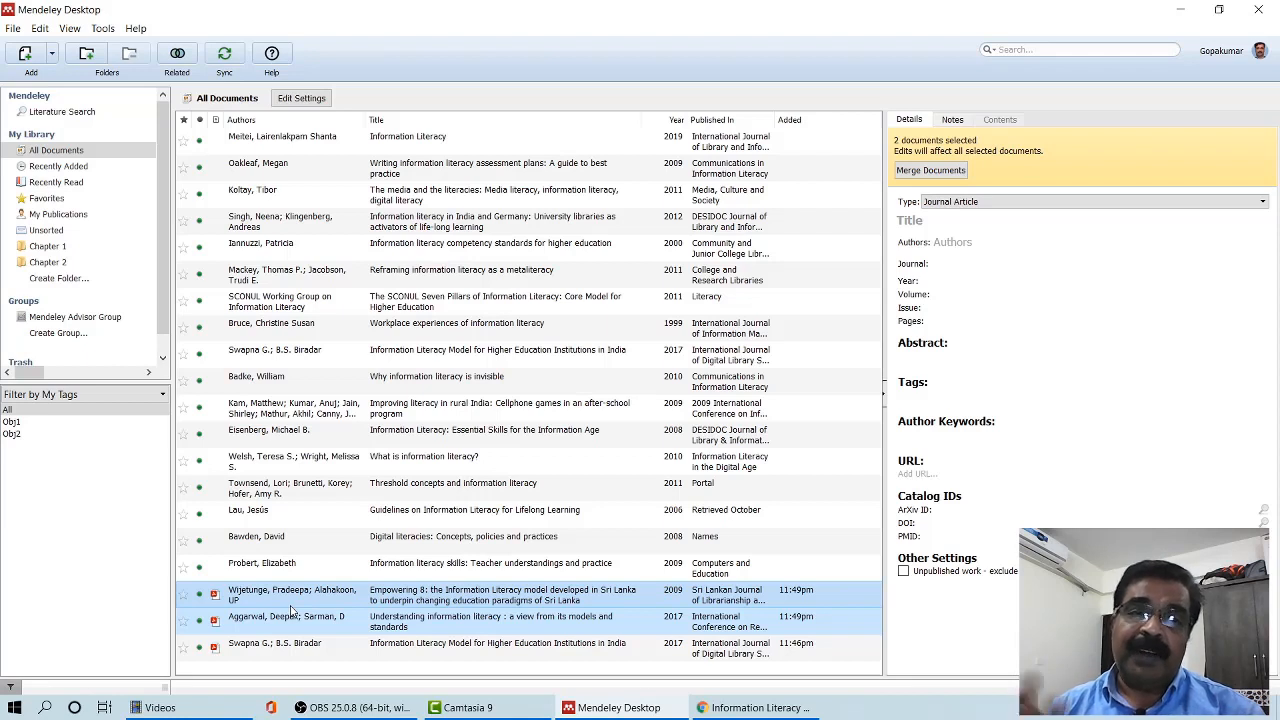
click(226, 55)
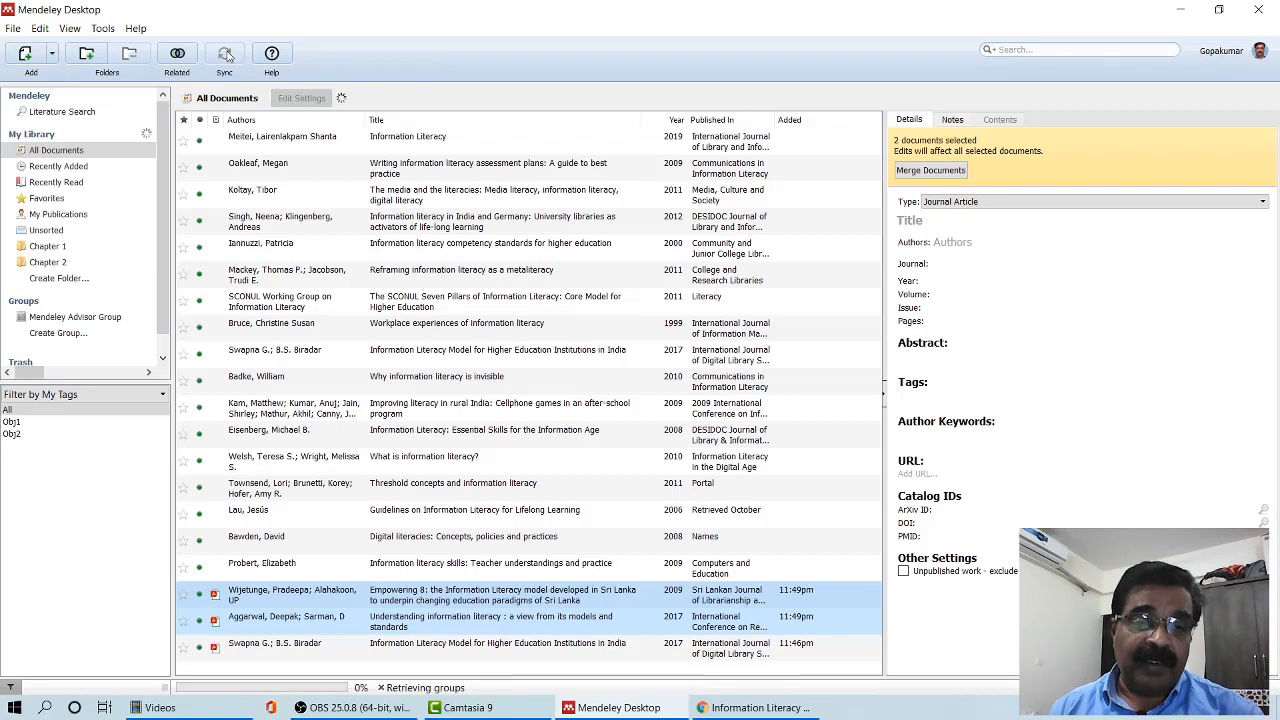